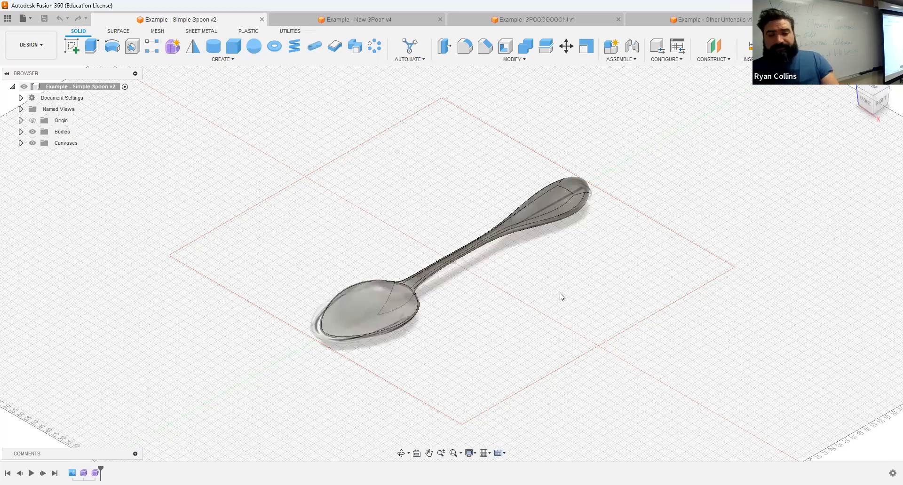
Examine the Simple Spoon example against its canvas with the bodies hidden and shown, and inspect the New SPoon example.
shift+middle_drag(516, 321, 392, 274)
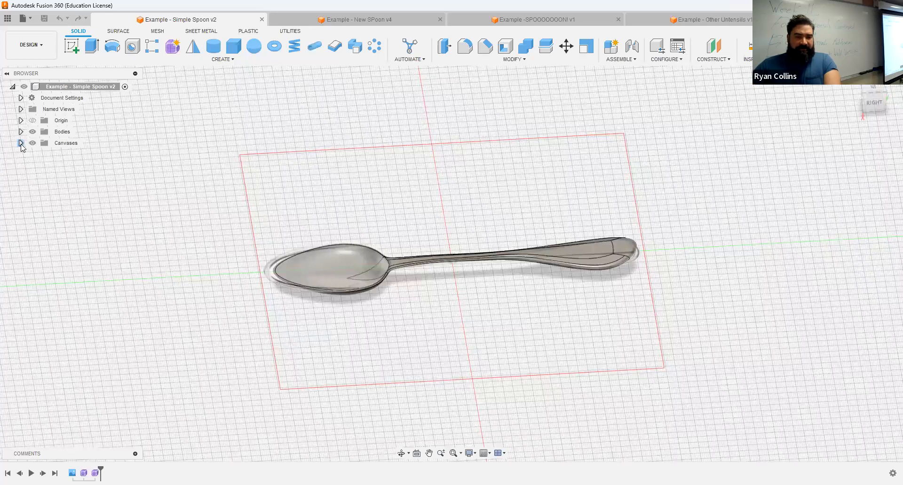
click(33, 132)
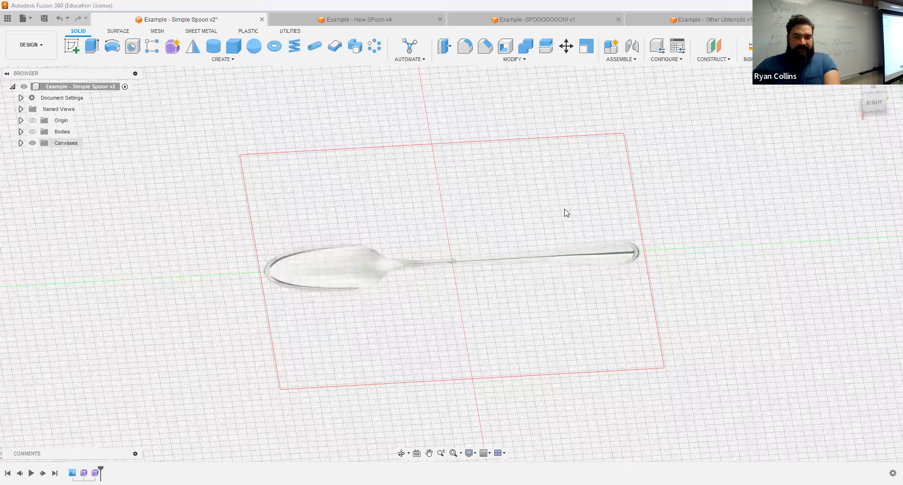
shift+middle_drag(559, 187, 564, 214)
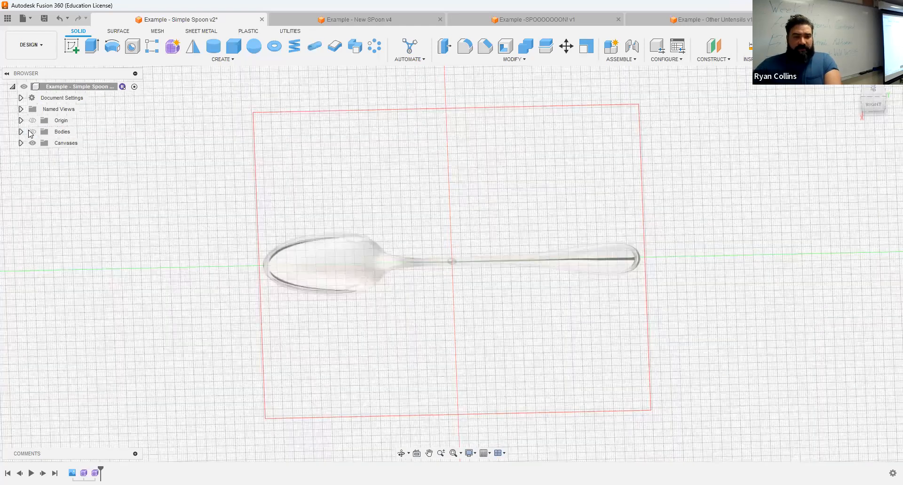
click(32, 132)
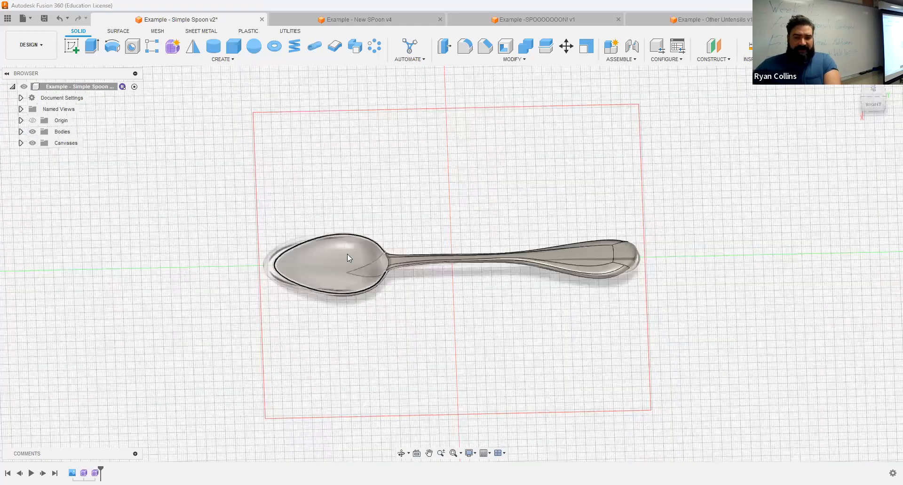
scroll(378, 287, down, 1)
scroll(378, 299, up, 5)
shift+drag(379, 300, 379, 301)
shift+middle_drag(379, 301, 433, 297)
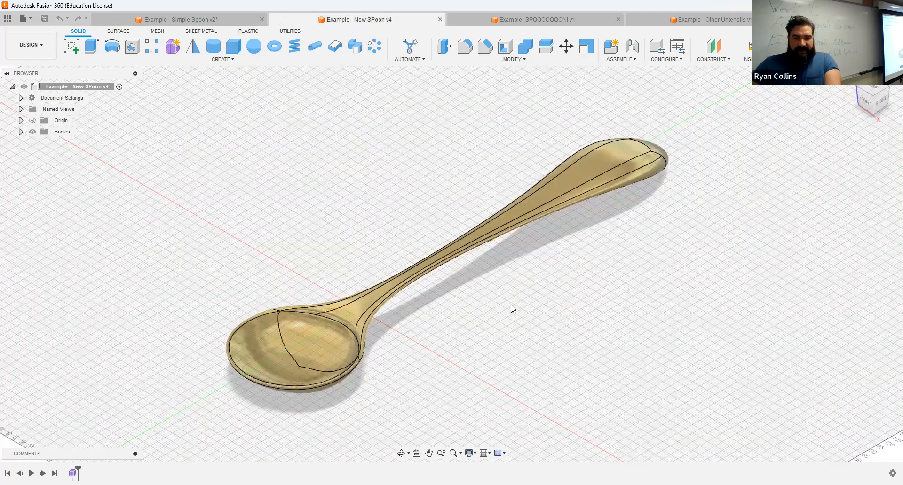
shift+middle_drag(468, 312, 440, 281)
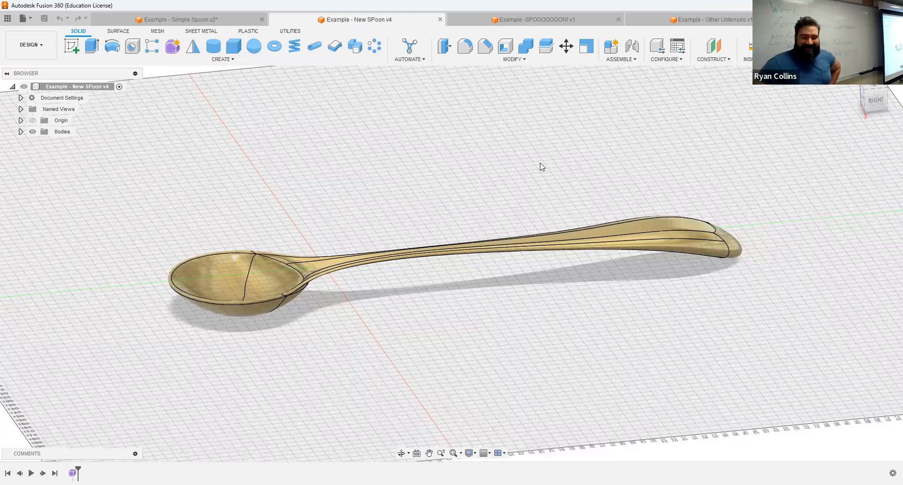
Open the SPOOOOOOON example, roll its timeline back by three features and turn on component colour coding.
click(546, 19)
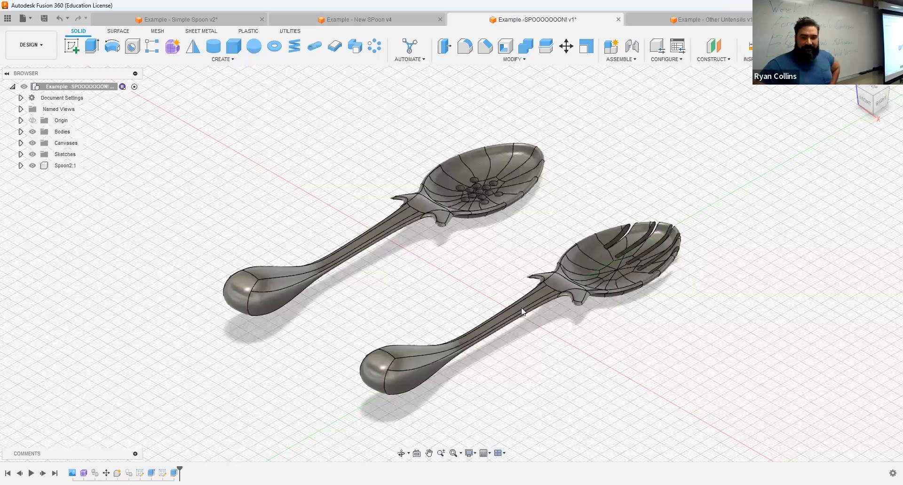
click(19, 473)
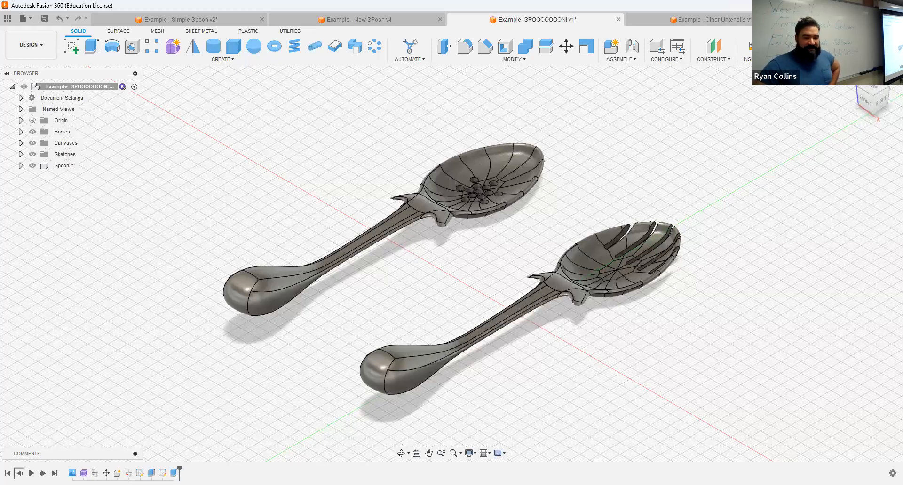
click(19, 473)
click(19, 473)
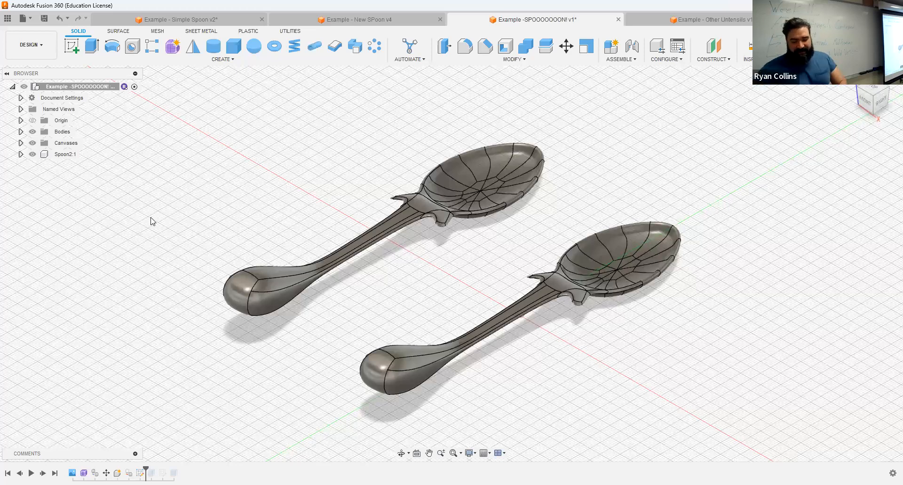
key(shift+n)
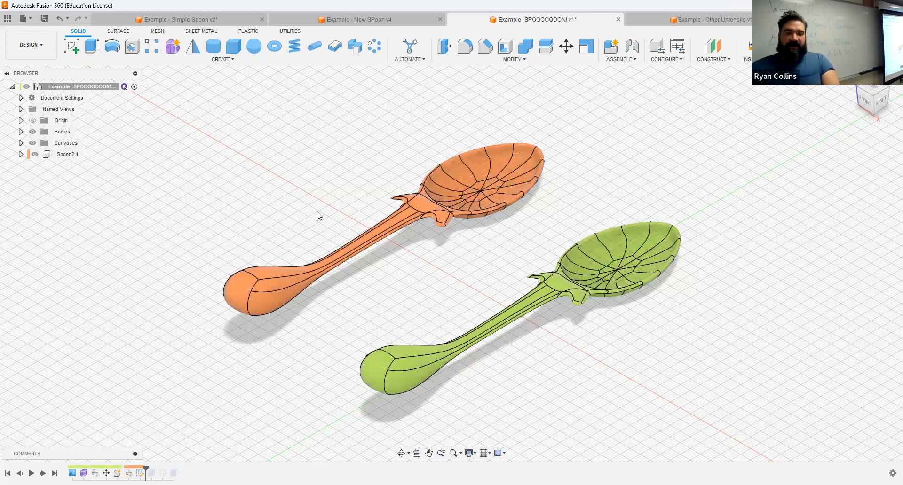
Play the three rolled-back features forward one by one and inspect the hole and slot cuts in the two spoon bowls.
shift+middle_drag(620, 215, 505, 341)
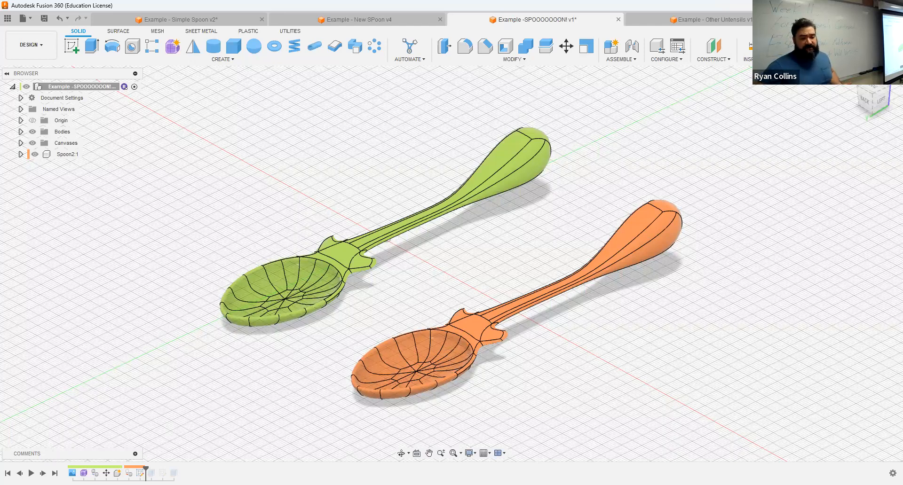
click(43, 473)
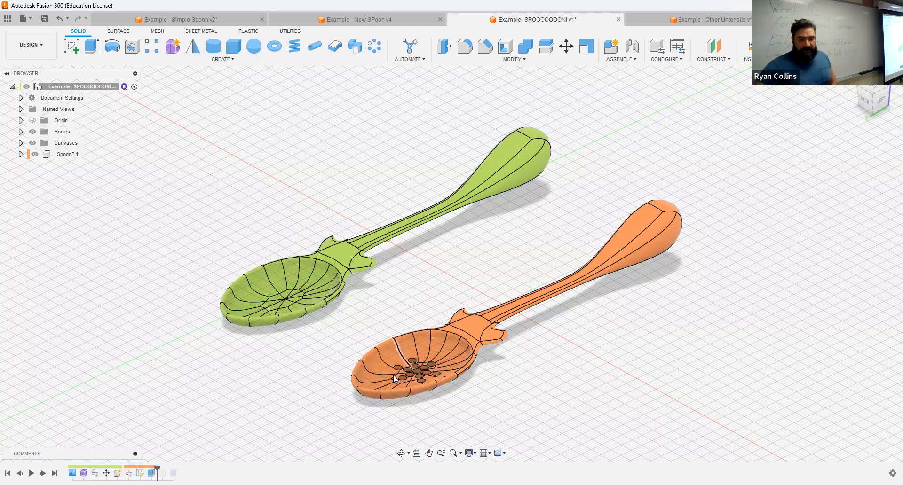
click(42, 473)
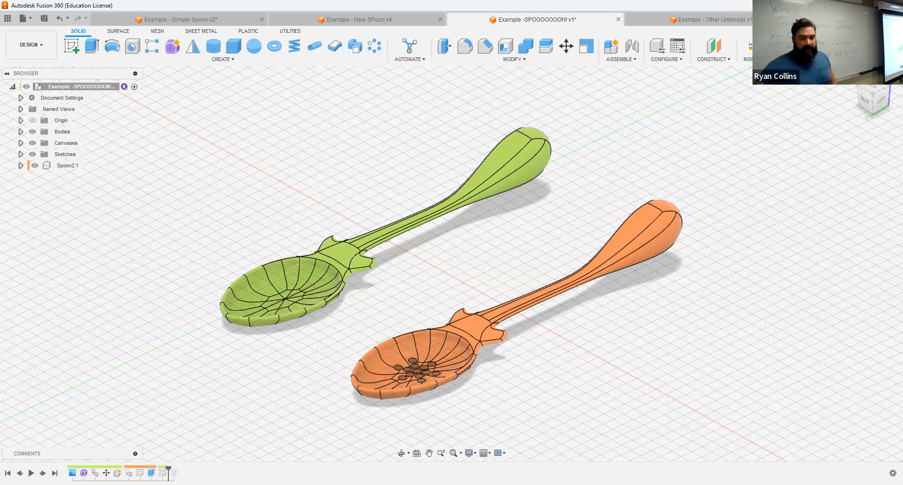
click(43, 473)
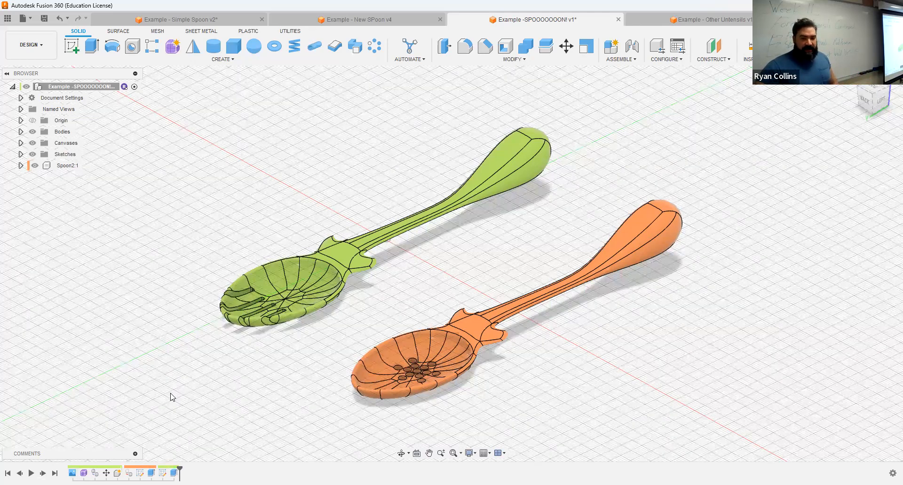
shift+middle_drag(276, 357, 238, 369)
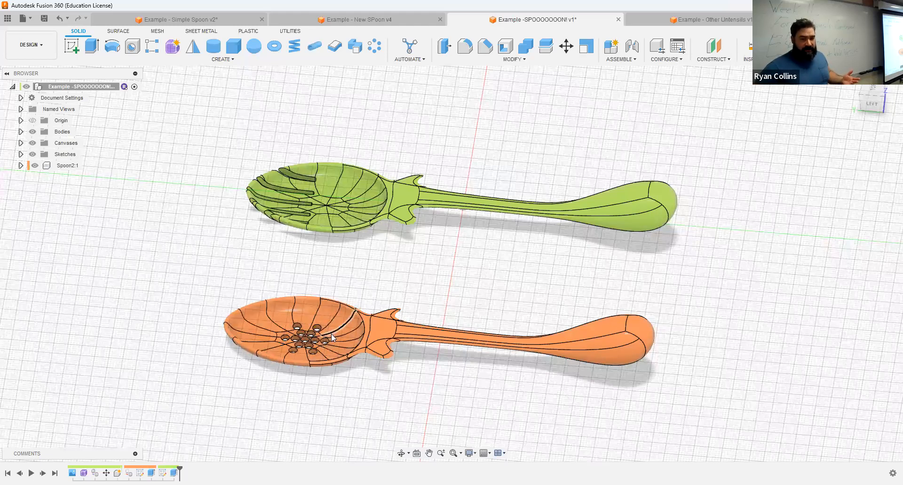
Open the Other Utensils example and examine the pasta spoon and the basic knife from several angles.
click(683, 25)
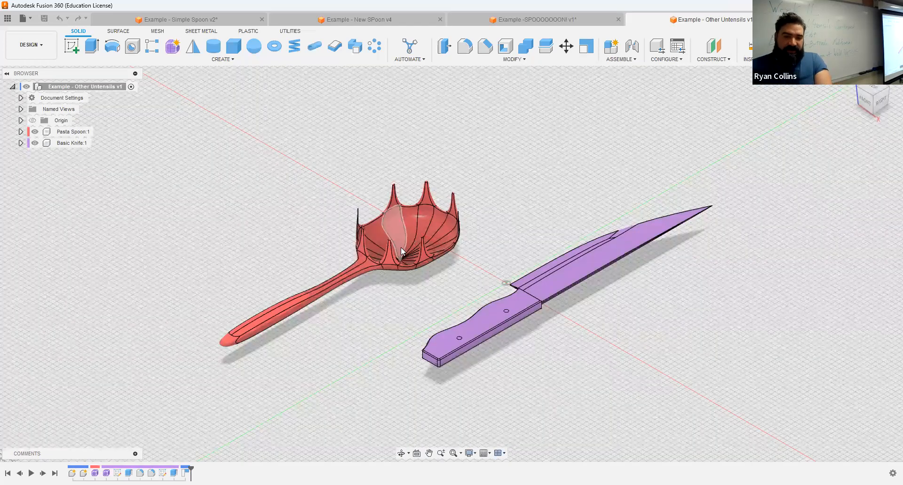
mouse_move(475, 226)
shift+middle_down()
mouse_move(420, 230)
mouse_move(370, 215)
shift+middle_up()
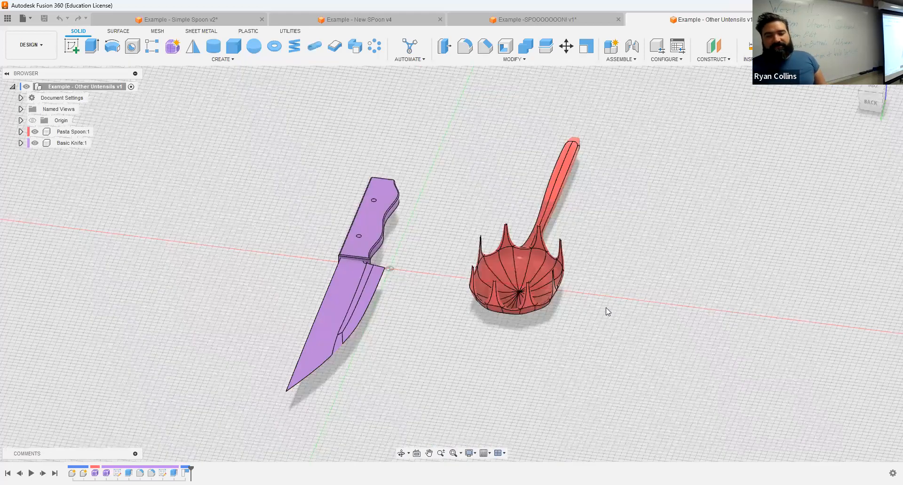
shift+middle_drag(350, 373, 305, 342)
scroll(470, 255, up, 5)
shift+middle_drag(460, 256, 361, 241)
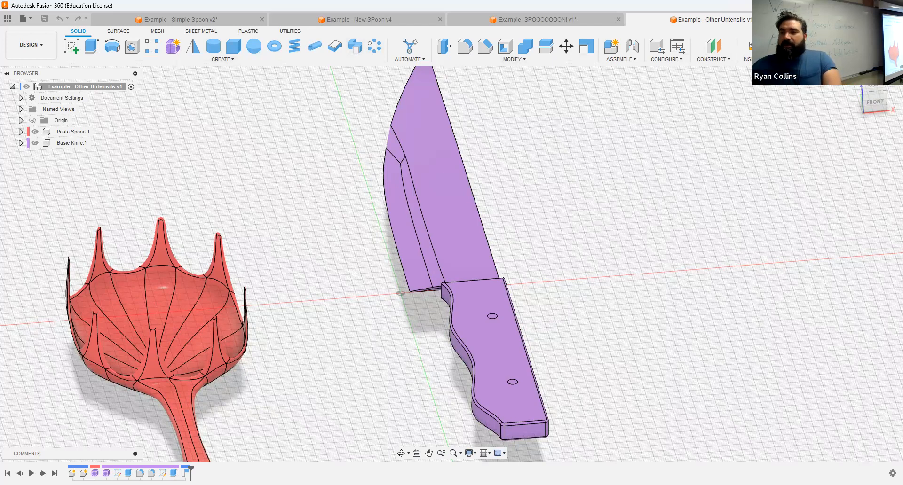
Create a new design, save it as "Example - New New NEw spoon" in the 06 - Form Utensils folder, and dismiss the Insert dialog.
key(ctrl+n)
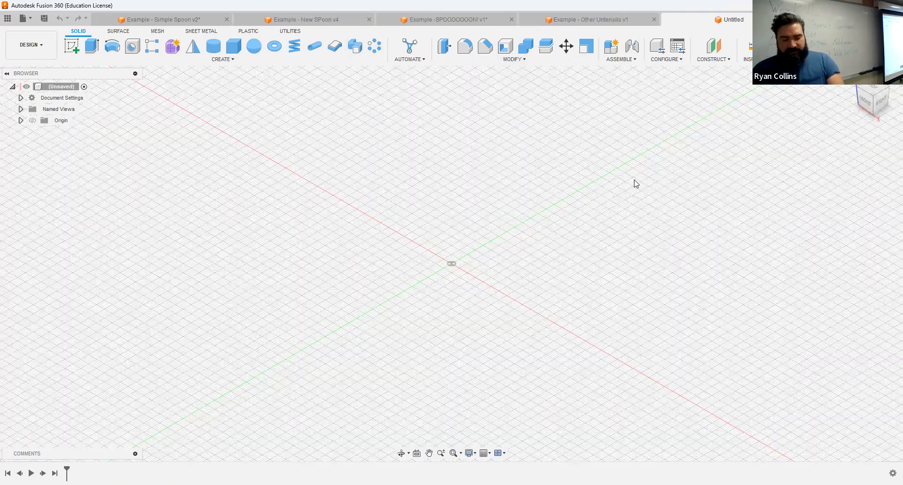
key(ctrl+s)
text(E)
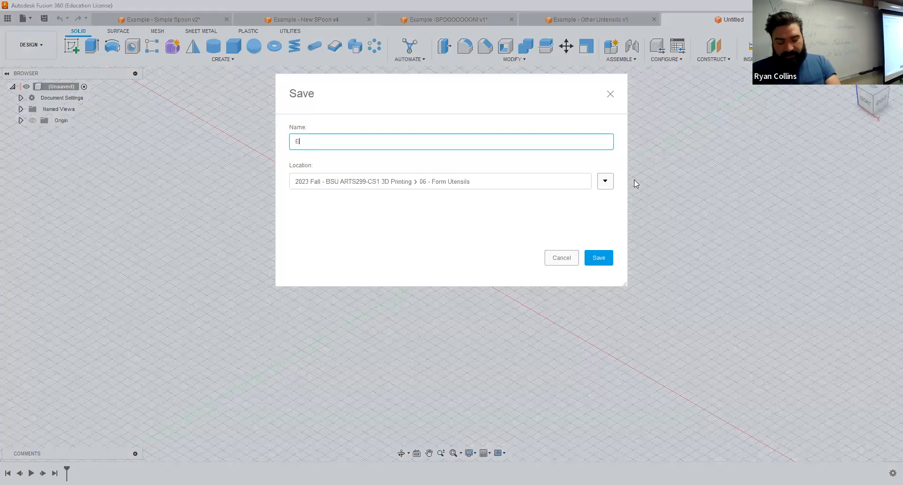
text(xample - Ne)
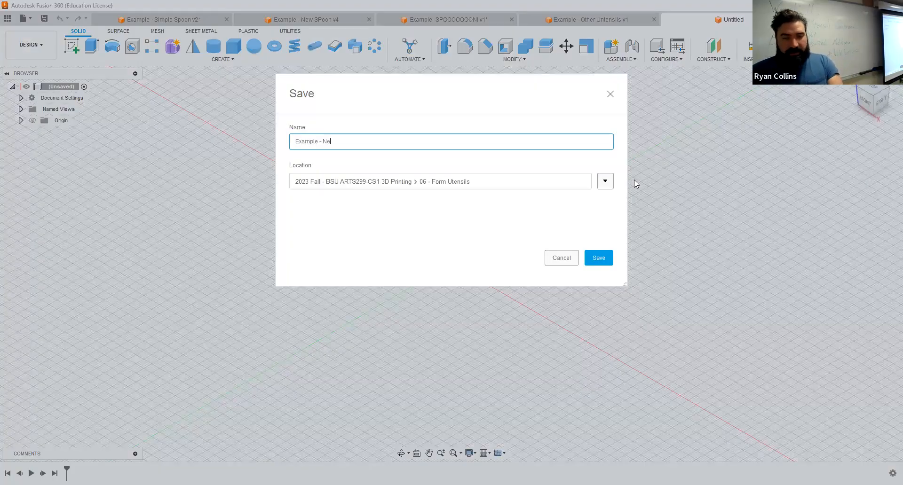
text(w New NEw )
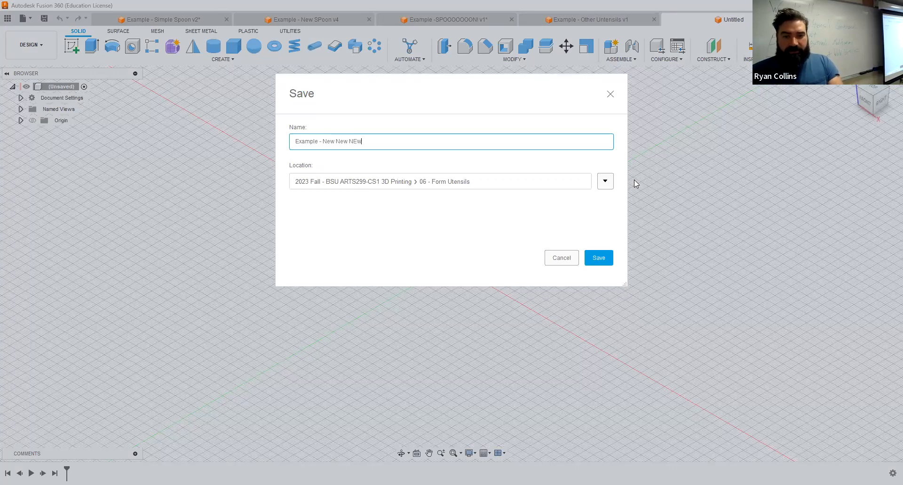
text(spoon)
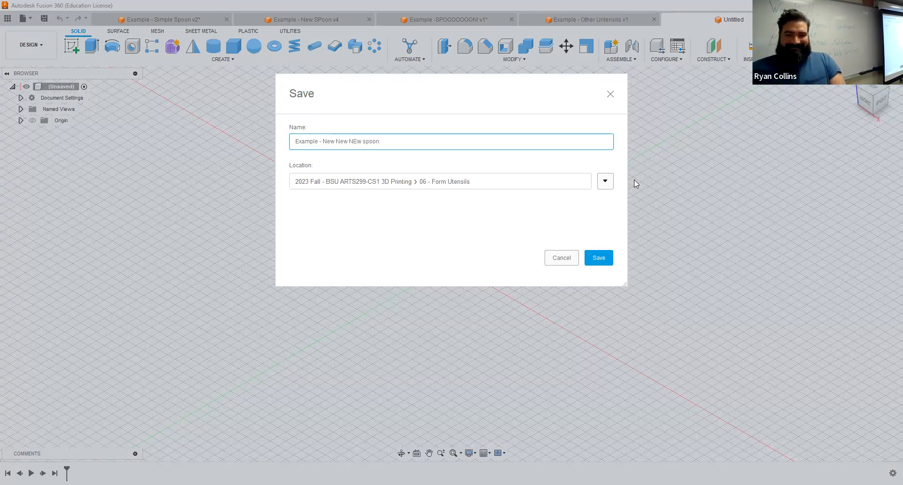
key(Return)
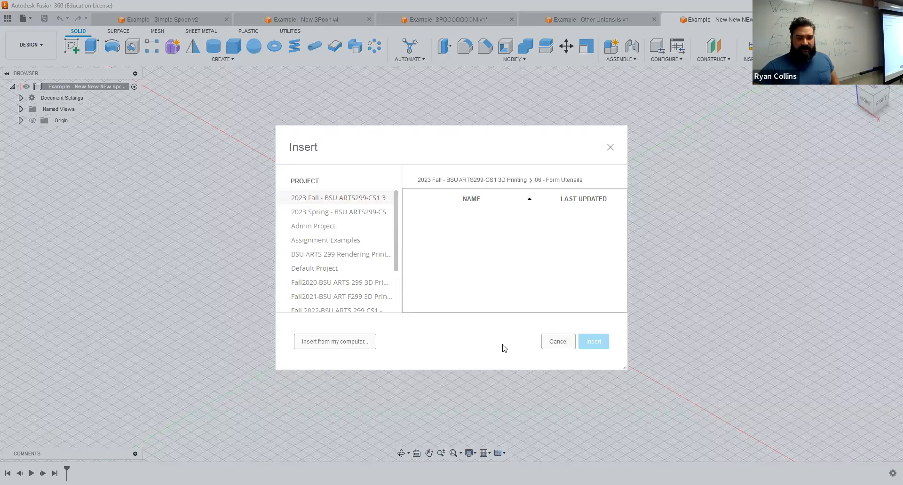
click(558, 342)
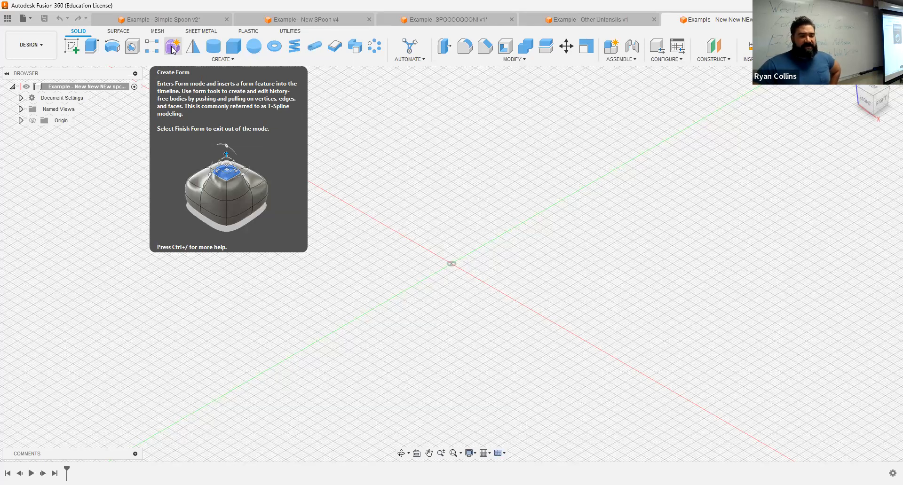
Start a new form in the empty design and review the available Create, Modify and Symmetry commands.
click(172, 47)
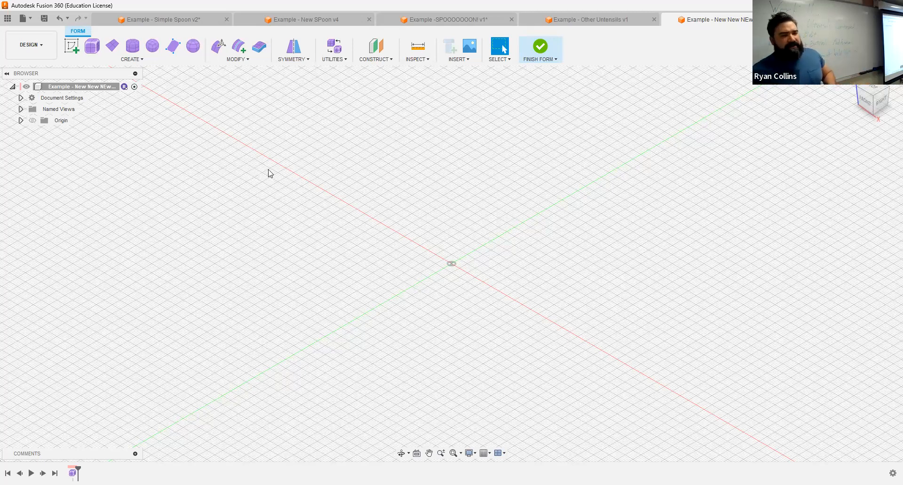
click(136, 60)
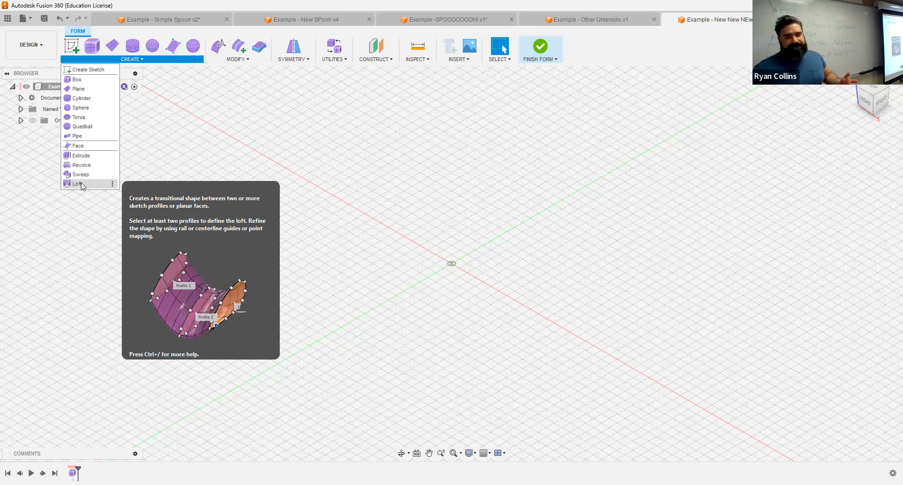
mouse_move(221, 48)
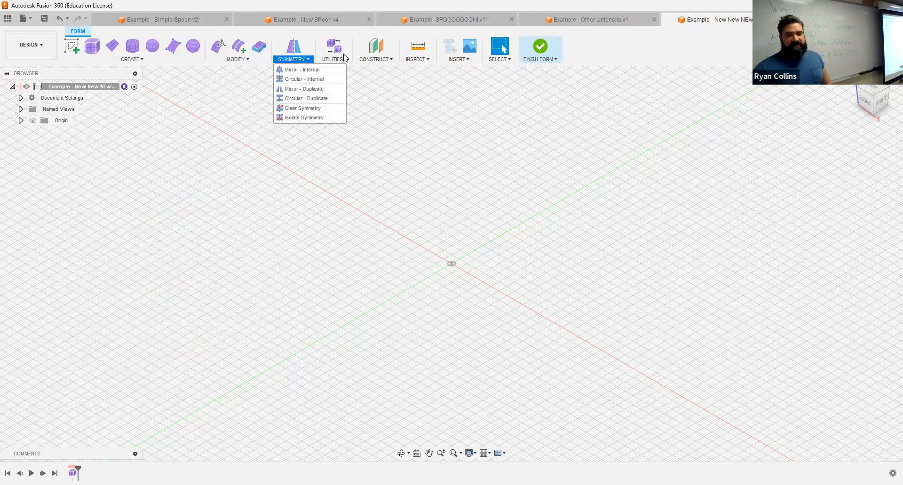
mouse_move(343, 60)
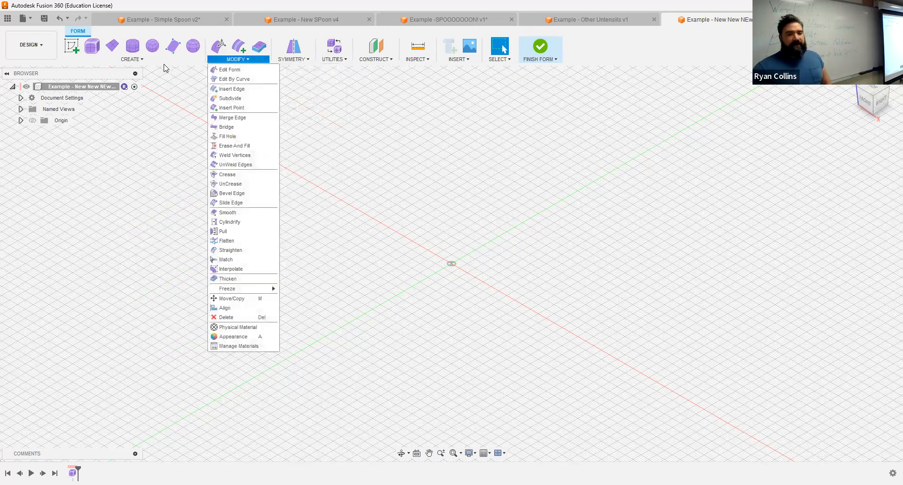
mouse_move(164, 62)
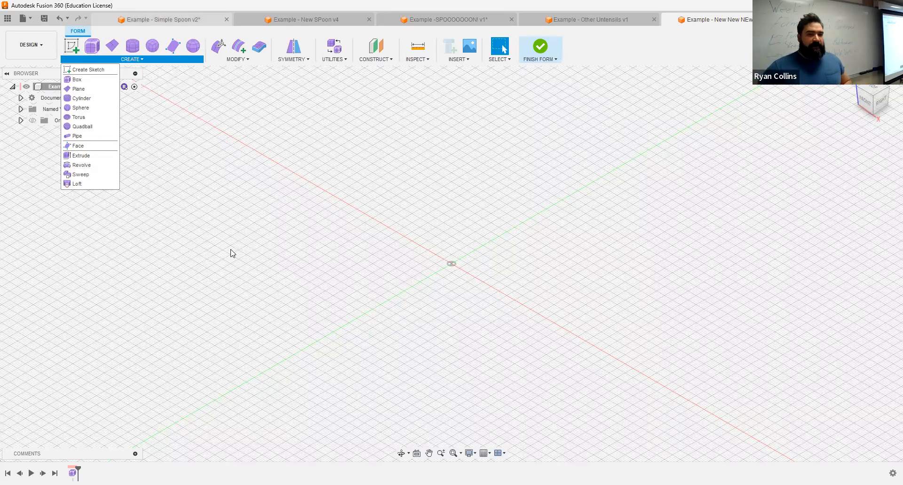
click(241, 170)
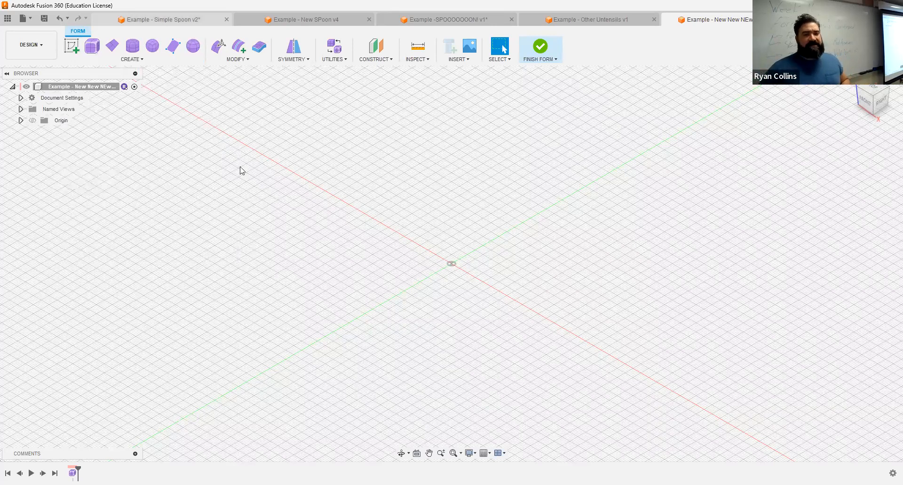
Create a sphere form on the horizontal plane, centred at the origin, with a 50 mm diameter.
click(195, 47)
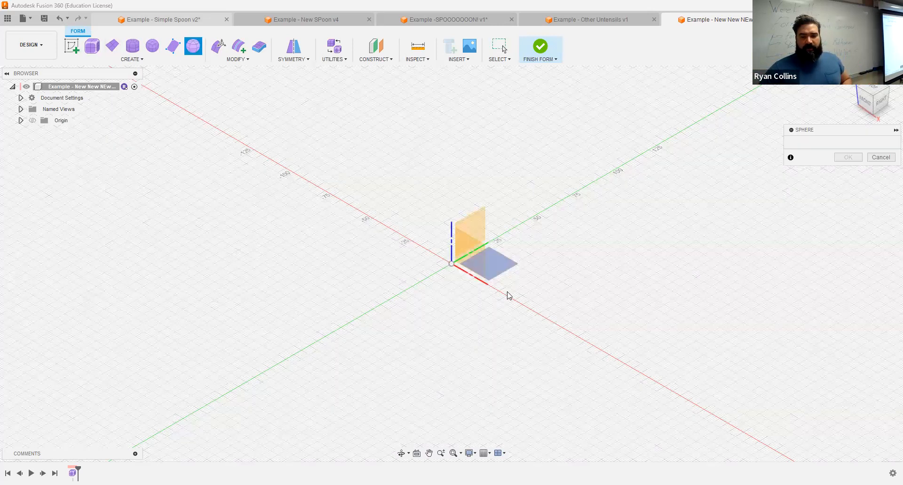
click(499, 268)
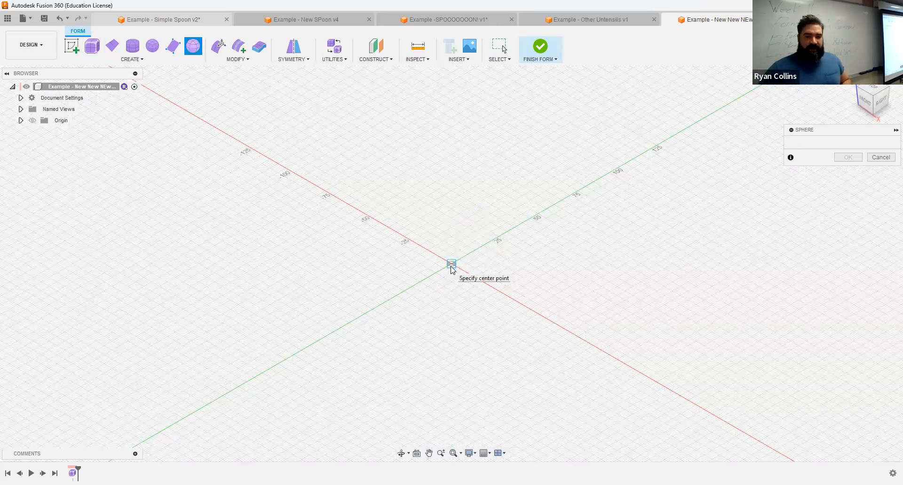
click(463, 278)
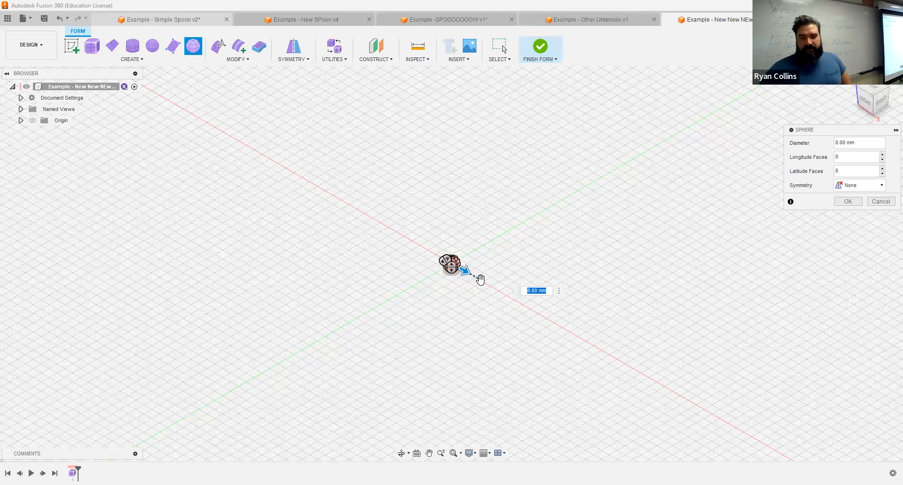
text(25)
key(Return)
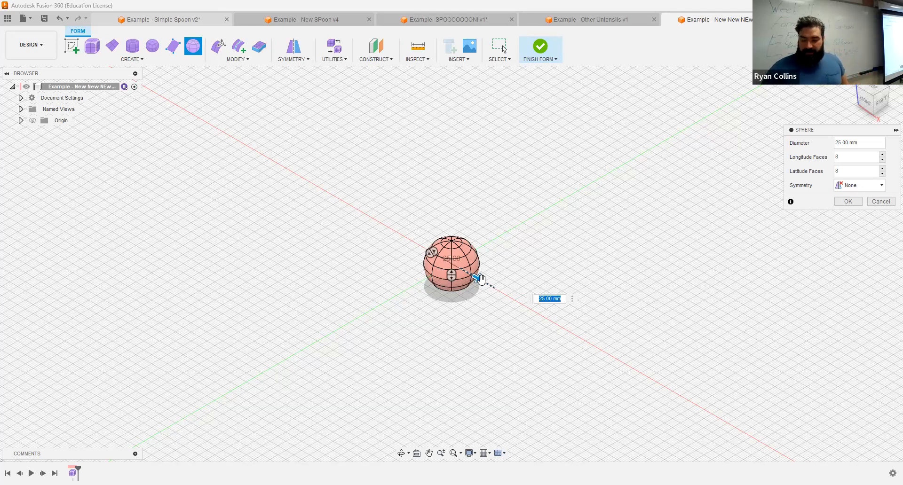
text(50)
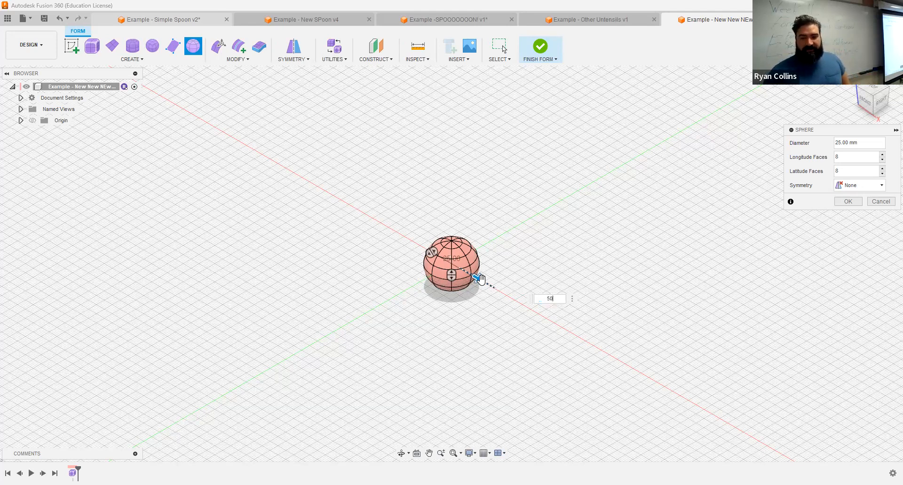
key(Return)
click(841, 201)
Select the sphere's upper faces, then its equator edge loop, and examine the loop from an angle.
shift+middle_drag(573, 177, 729, 155)
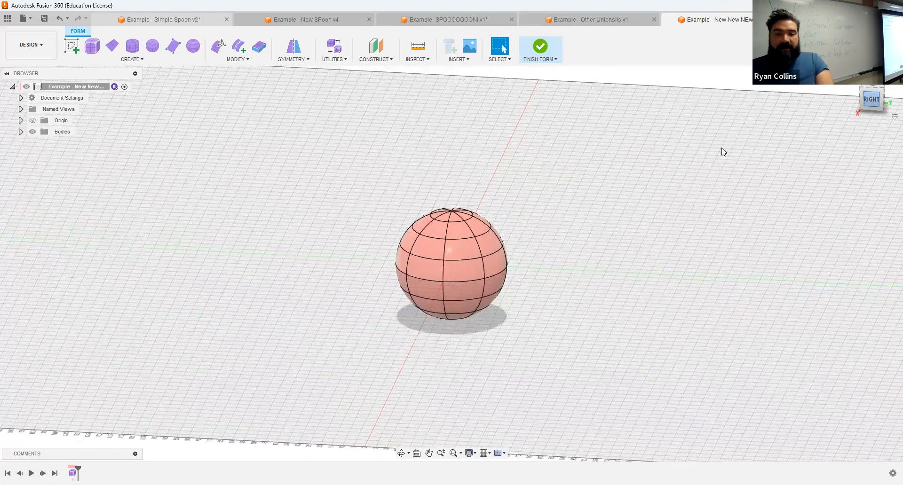
click(723, 151)
click(356, 193)
drag(560, 254, 561, 255)
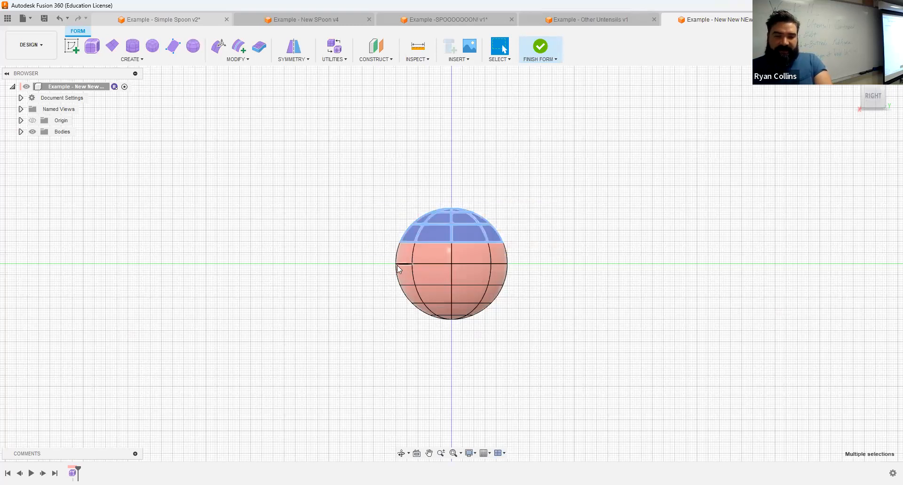
scroll(467, 265, up, 5)
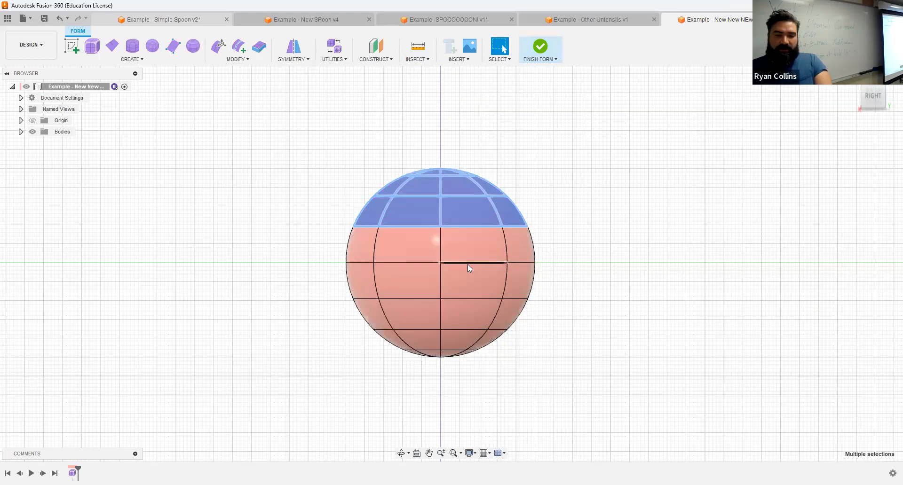
click(463, 262)
double_click(463, 261)
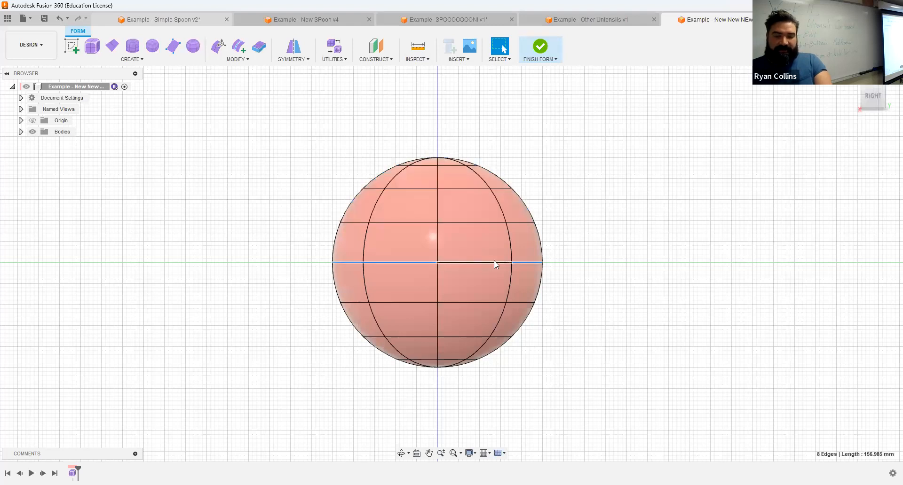
shift+middle_drag(389, 268, 515, 259)
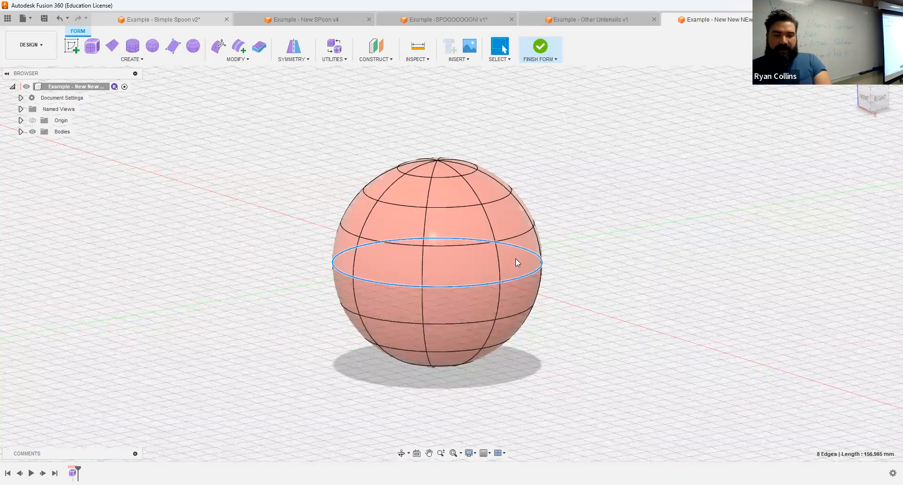
Delete all faces above the equator in the right view to leave an open lower hemisphere.
click(878, 99)
click(609, 158)
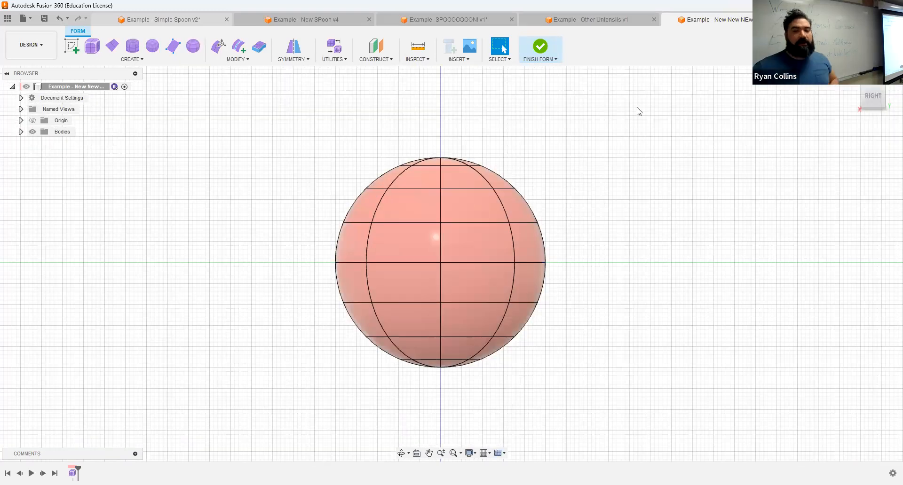
drag(594, 106, 301, 249)
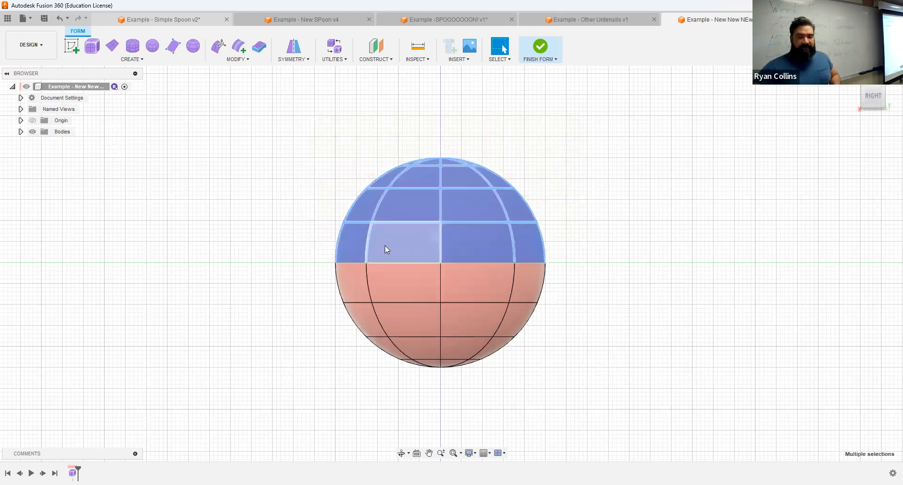
key(Delete)
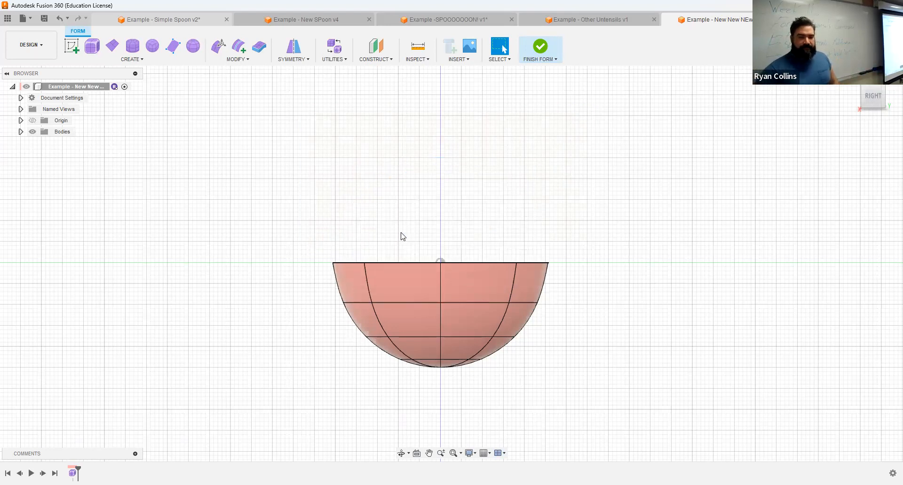
mouse_move(414, 224)
shift+middle_down()
mouse_move(446, 252)
mouse_move(409, 222)
mouse_move(421, 223)
shift+middle_up()
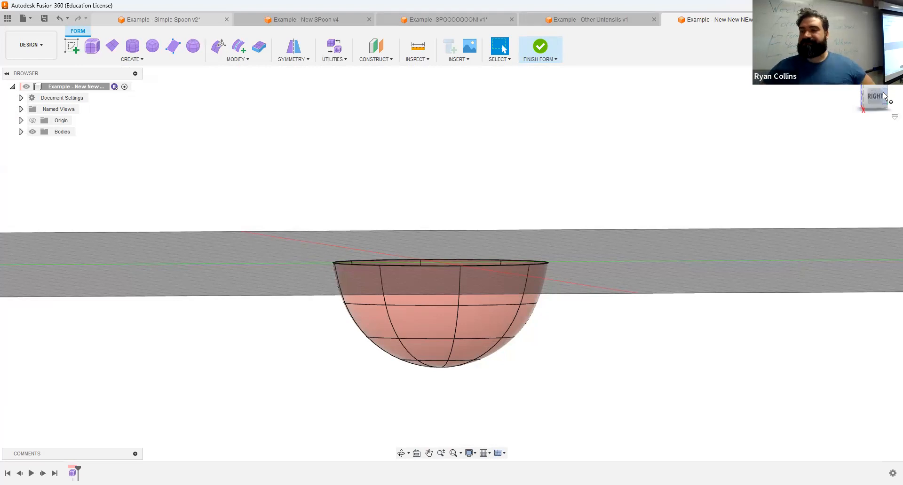
Start Edit Form on the hemisphere and try the translation, rotation and scale modes on one face below the rim.
click(871, 99)
click(865, 98)
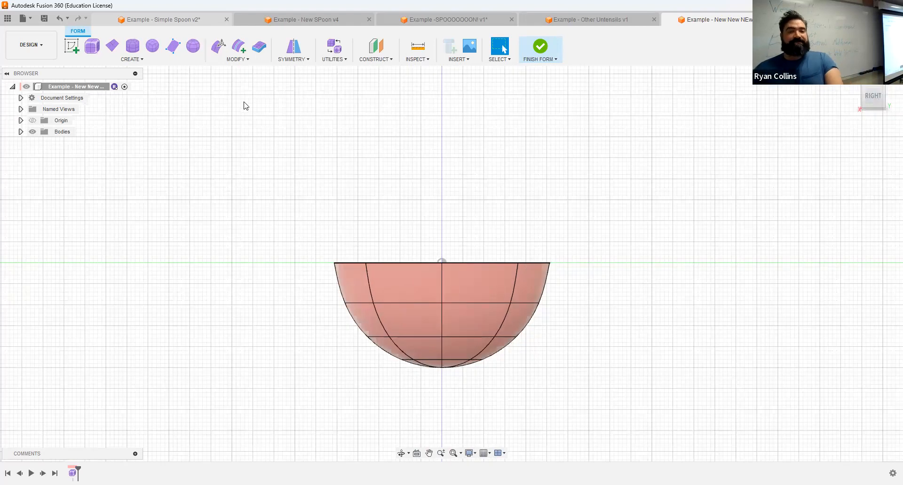
click(244, 60)
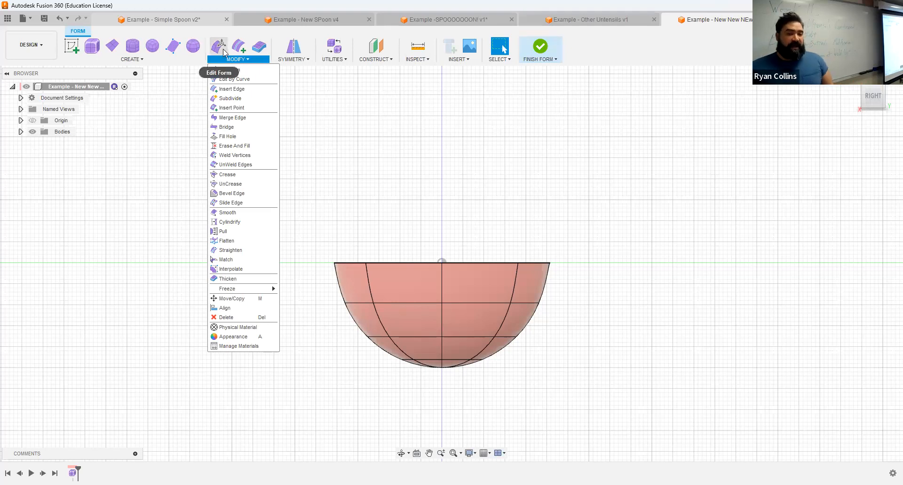
click(223, 49)
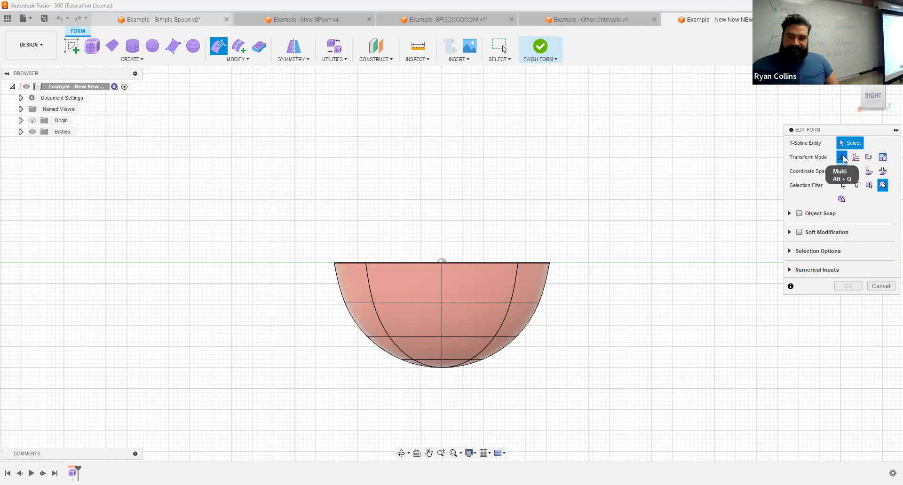
click(499, 294)
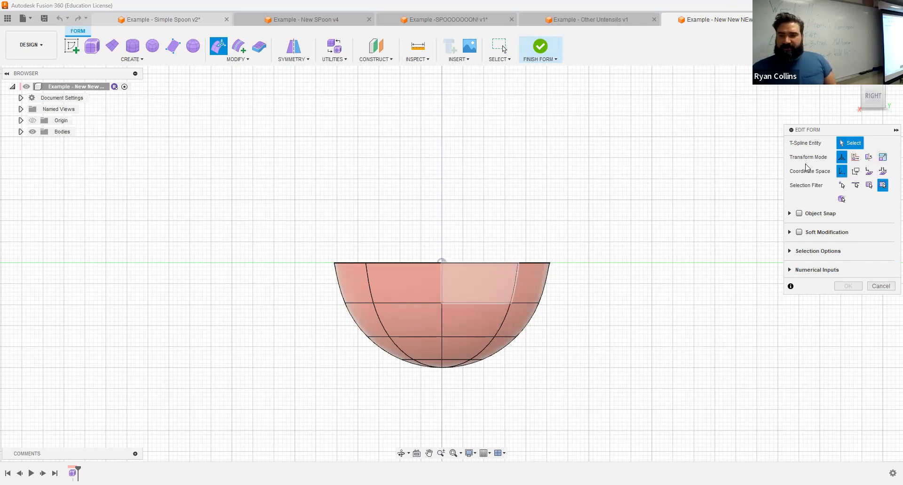
click(856, 162)
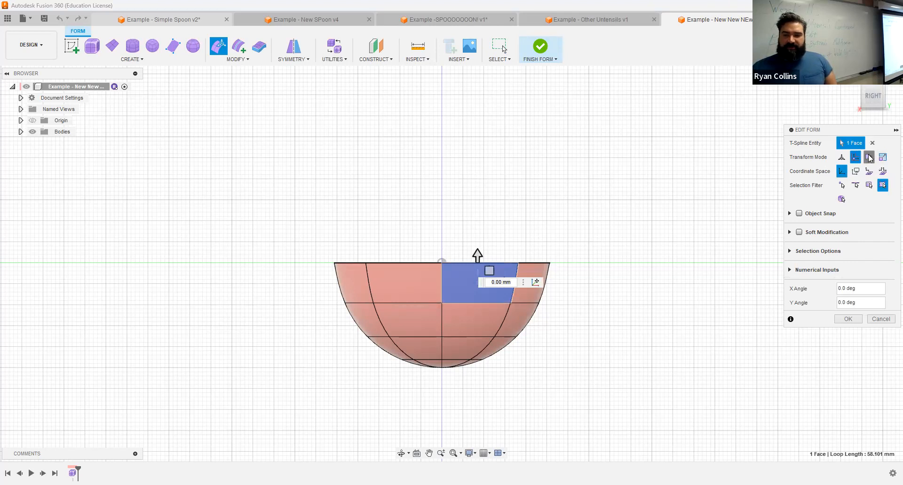
click(869, 158)
click(882, 158)
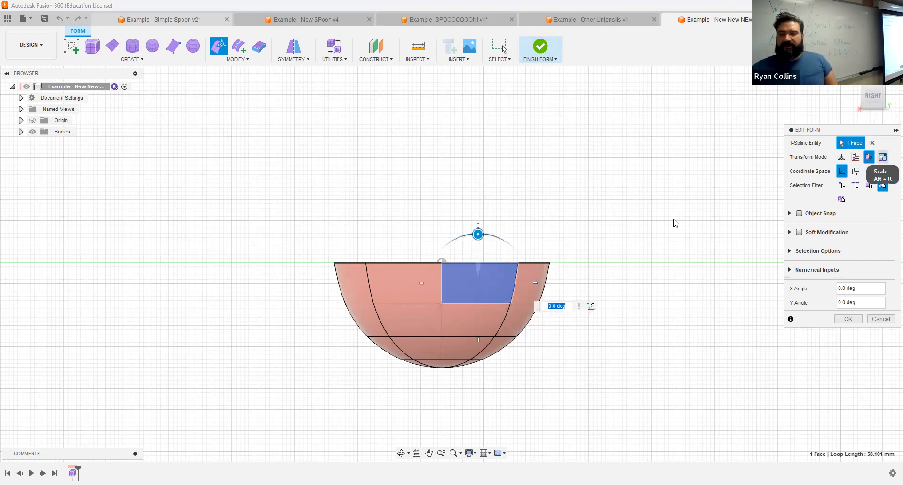
click(675, 221)
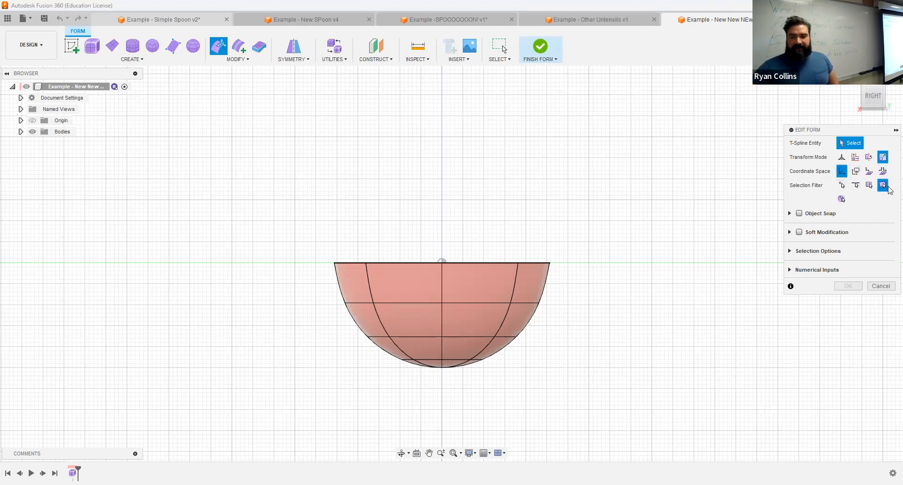
Try the vertex and edge selection filters, selecting a single edge and the horizontal edge loop below the rim, and clear the selection.
click(843, 185)
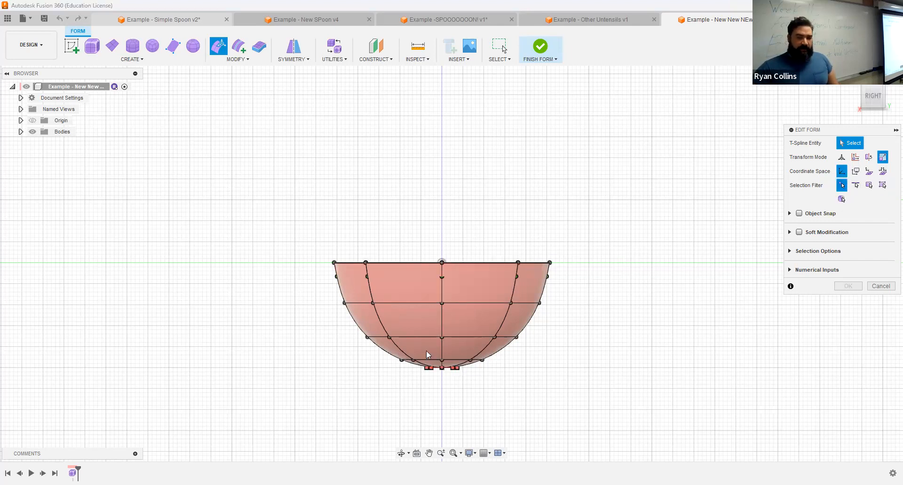
click(855, 184)
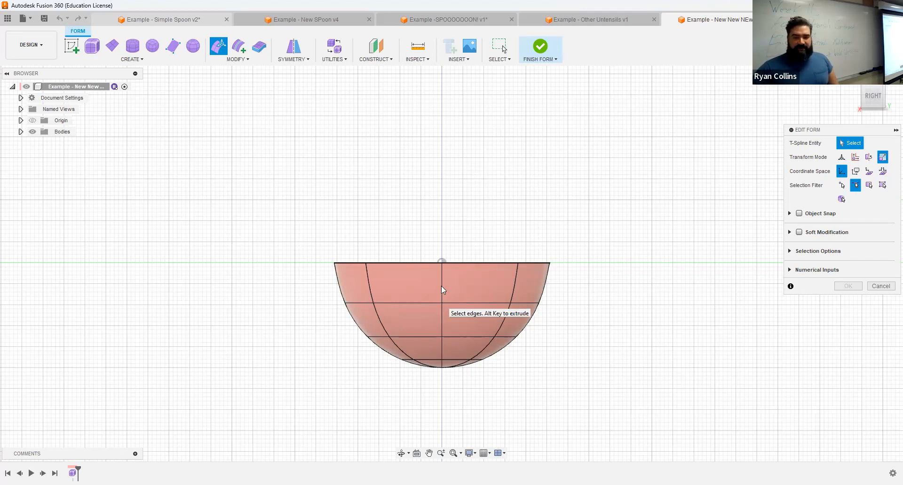
click(441, 300)
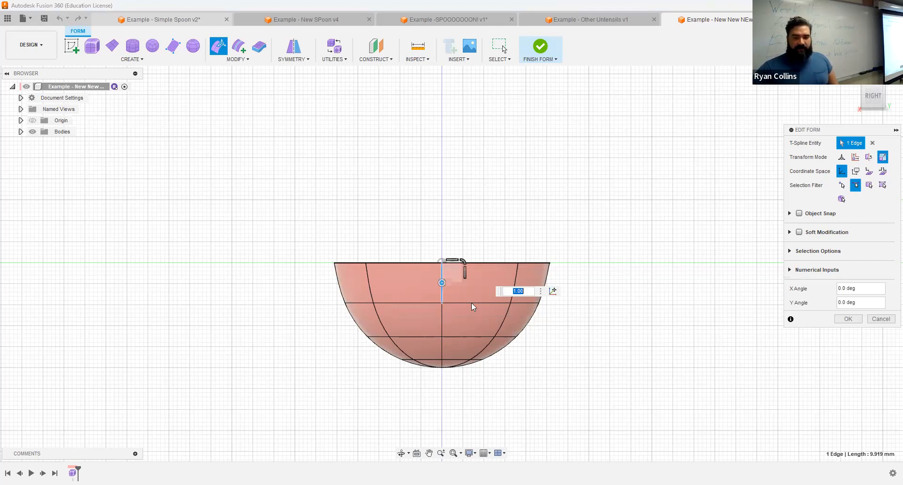
double_click(358, 304)
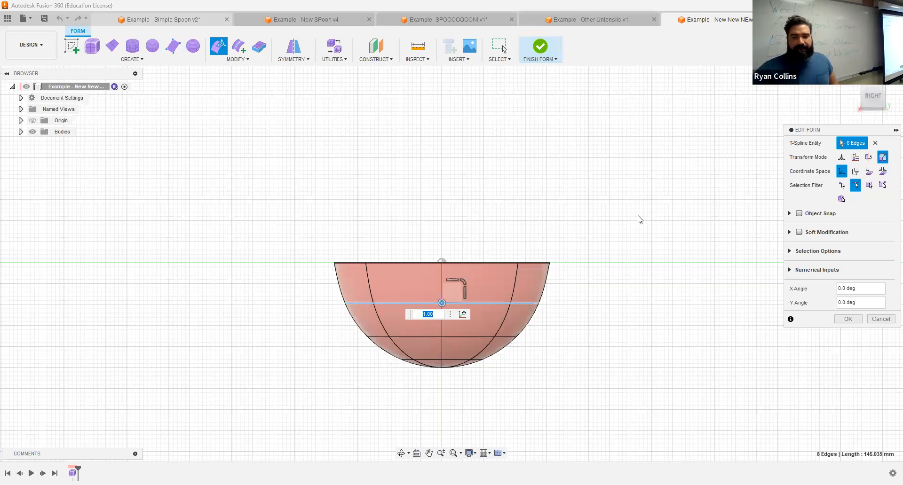
click(862, 86)
key(Escape)
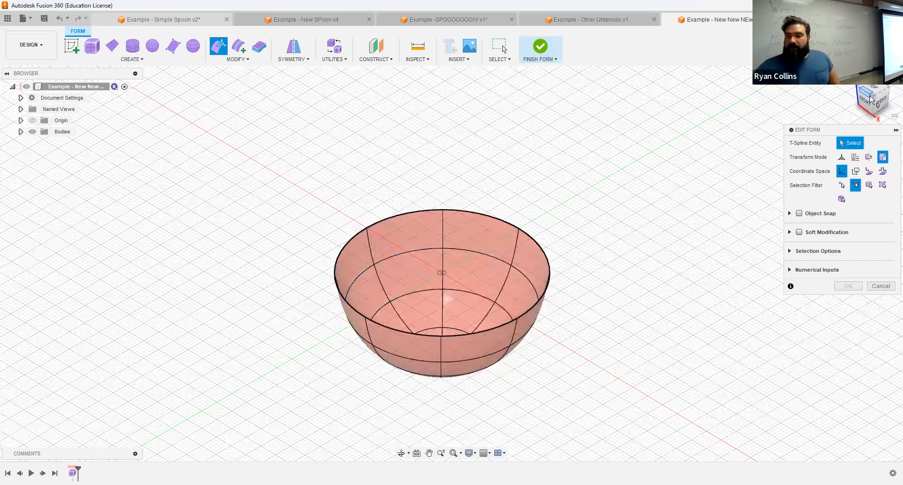
Try translating the bowl's lower vertices down 6 mm using the vertex filter, undo the move and clear the selection.
click(880, 100)
click(841, 185)
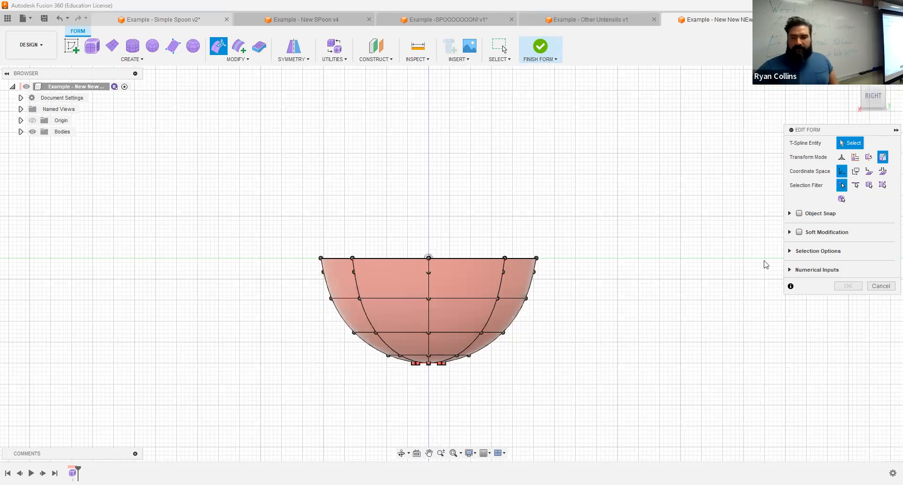
drag(284, 298, 585, 401)
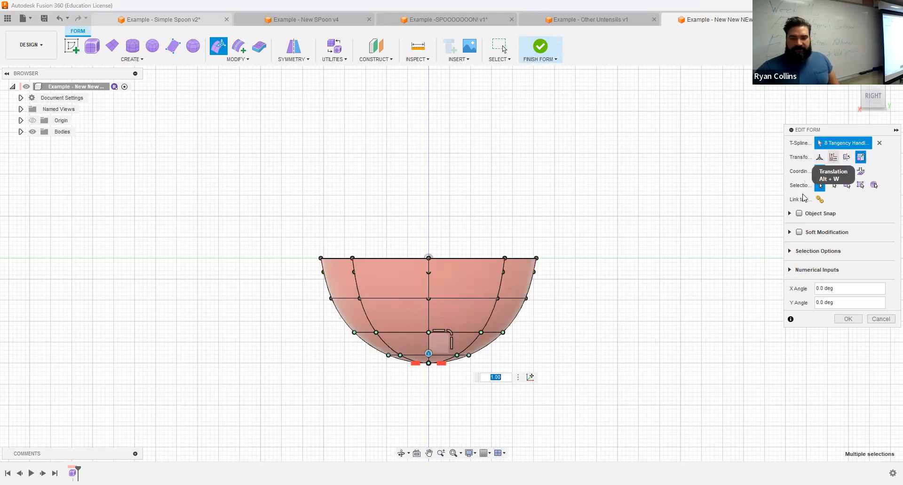
click(833, 157)
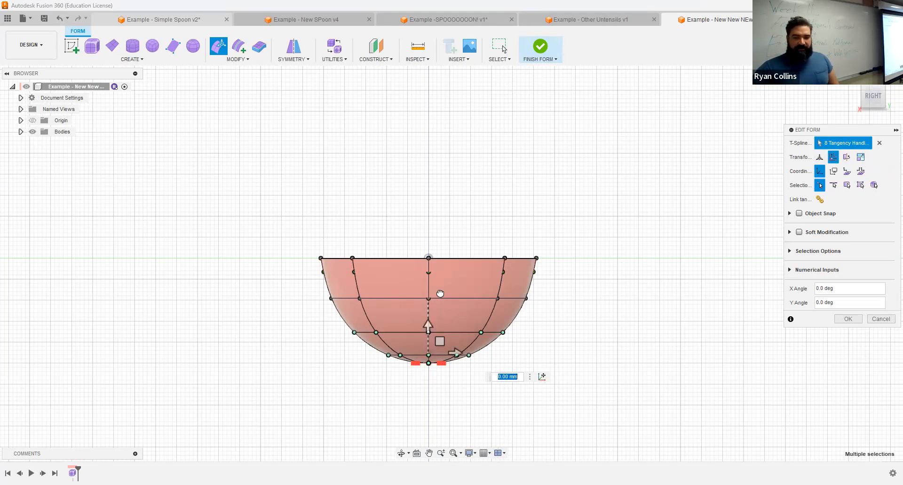
drag(437, 307, 430, 354)
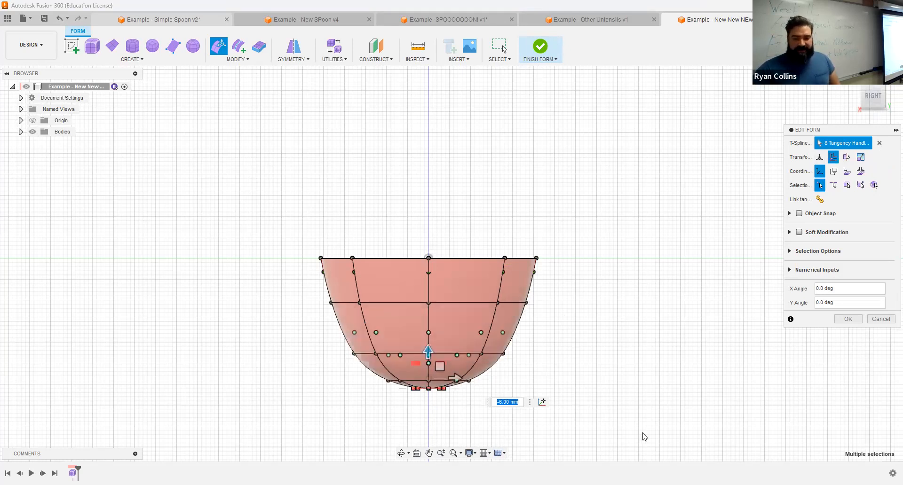
key(ctrl+z)
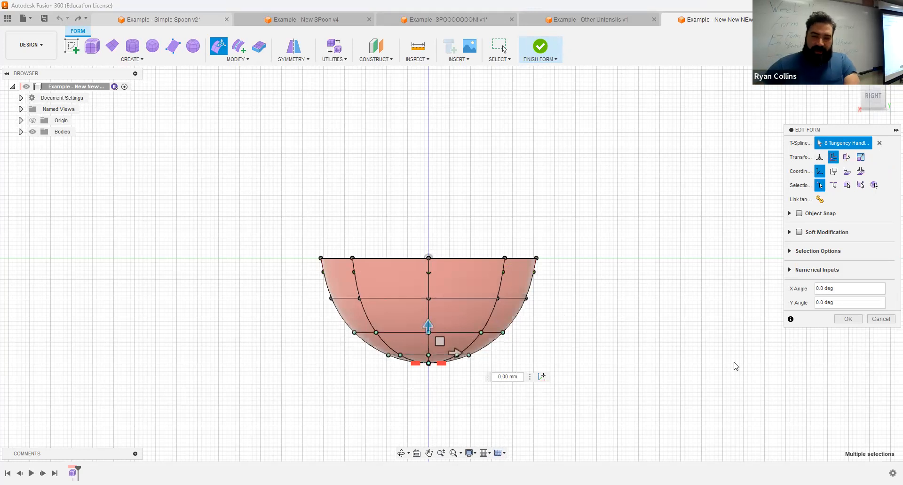
click(777, 264)
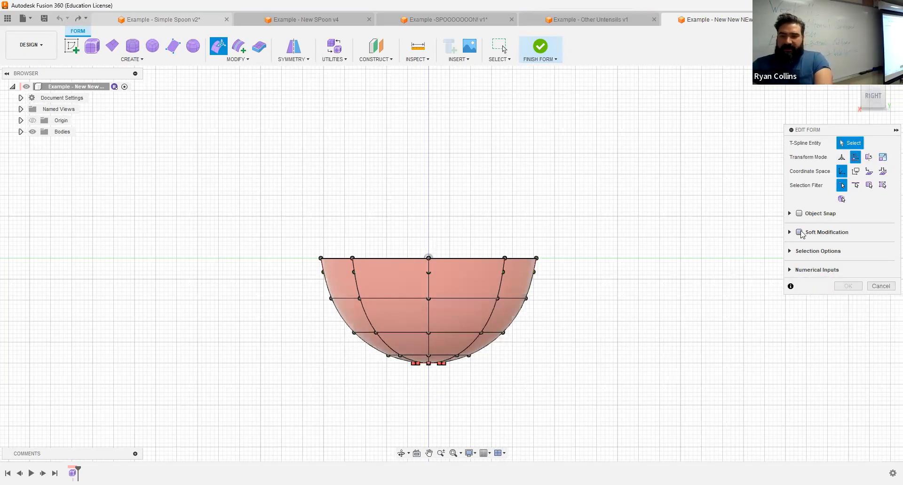
Enable Soft Modification in Edit Form, clear the selection and select the vertex at the bowl's lowest point.
click(799, 232)
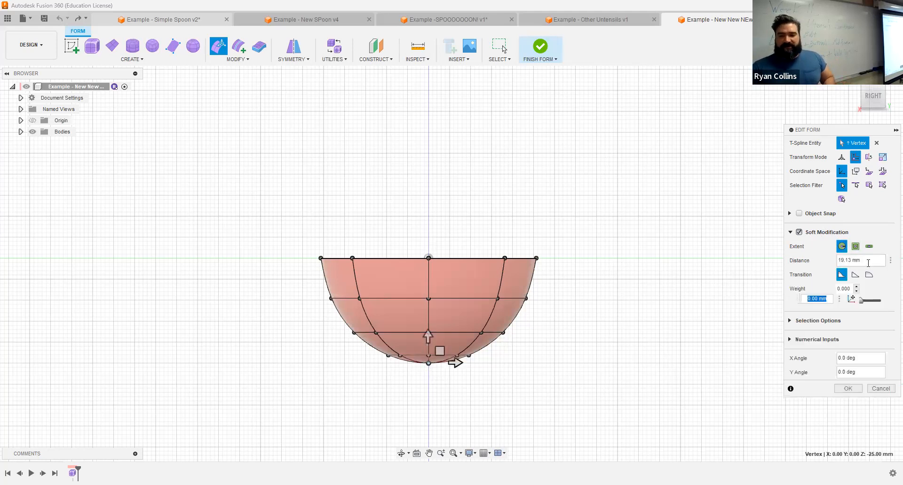
scroll(444, 366, up, 3)
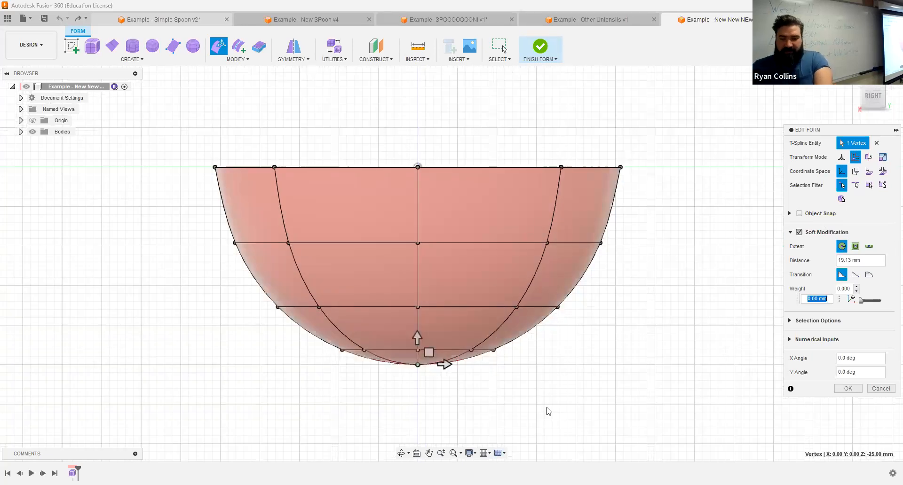
text(N)
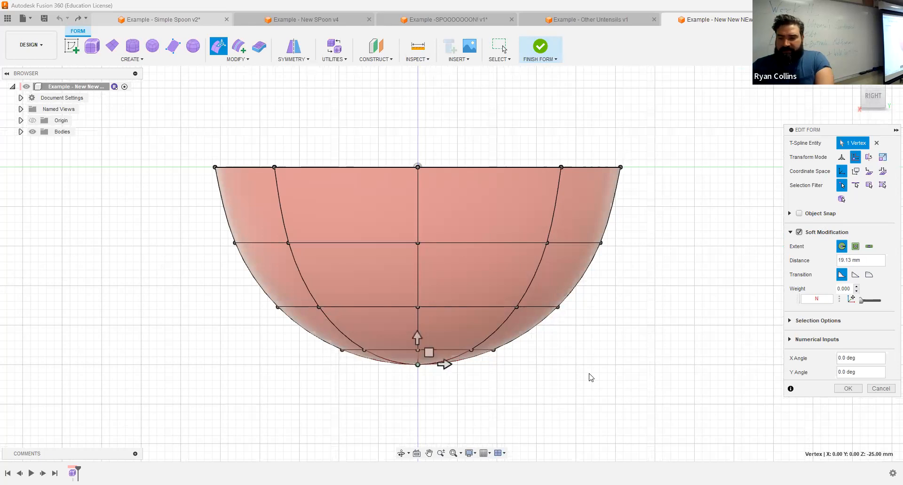
click(628, 381)
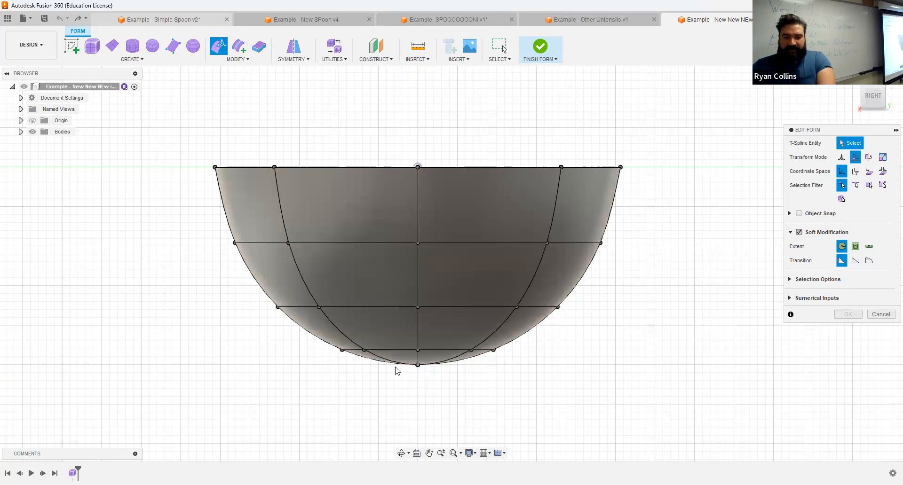
click(416, 365)
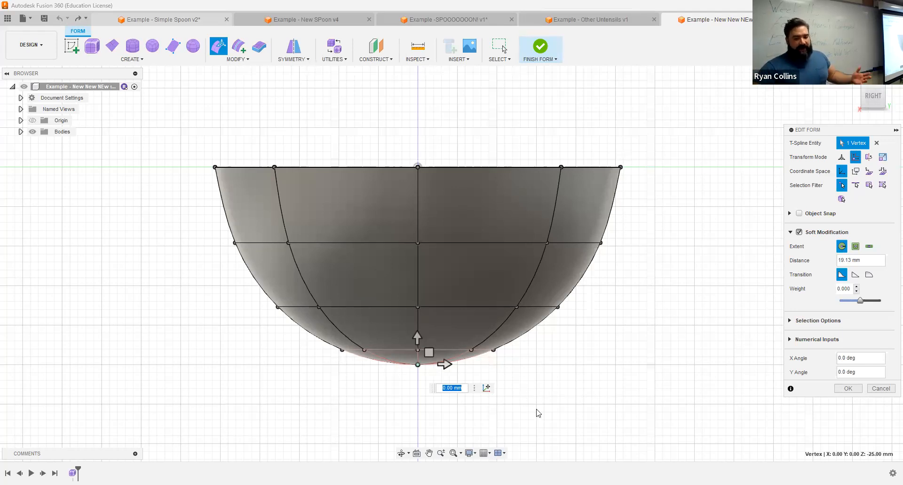
Try raising the bowl's 24 lower vertices 6 mm and the 16 lowest vertices 3 mm with Soft Modification, and undo the moves.
drag(236, 298, 657, 403)
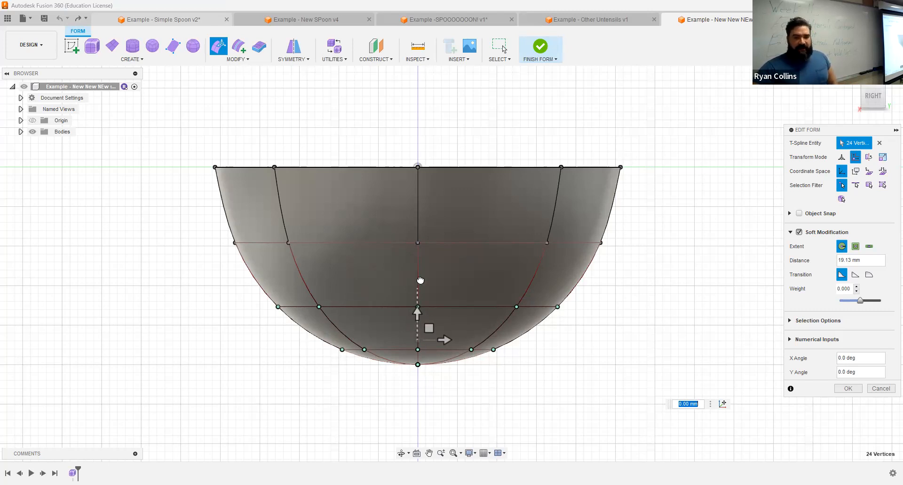
text(5)
key(Return)
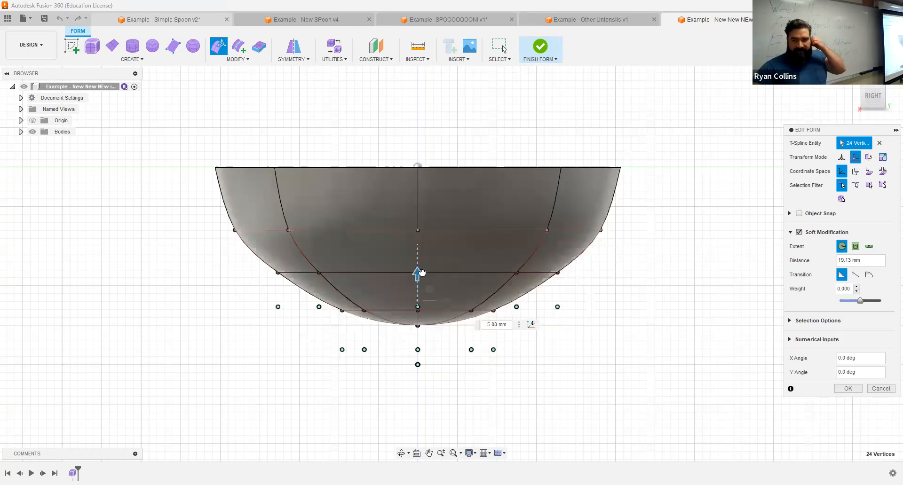
drag(422, 273, 421, 265)
drag(207, 250, 623, 356)
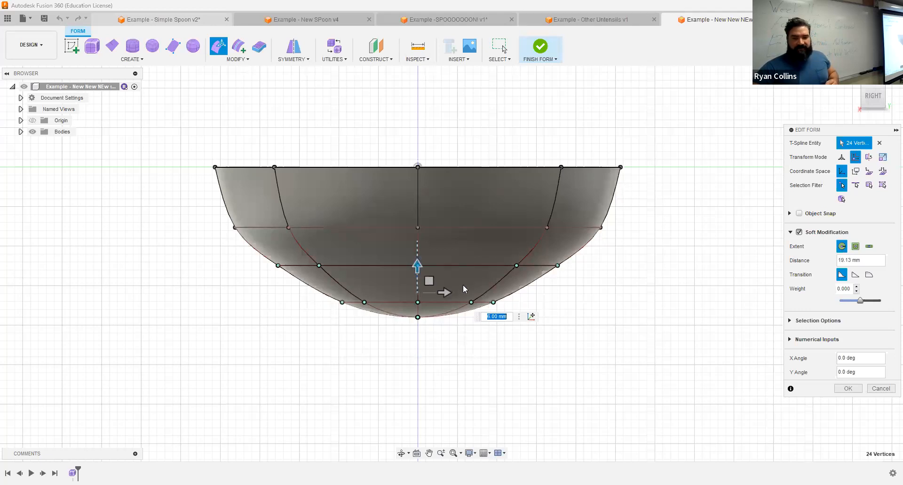
key(ctrl+z)
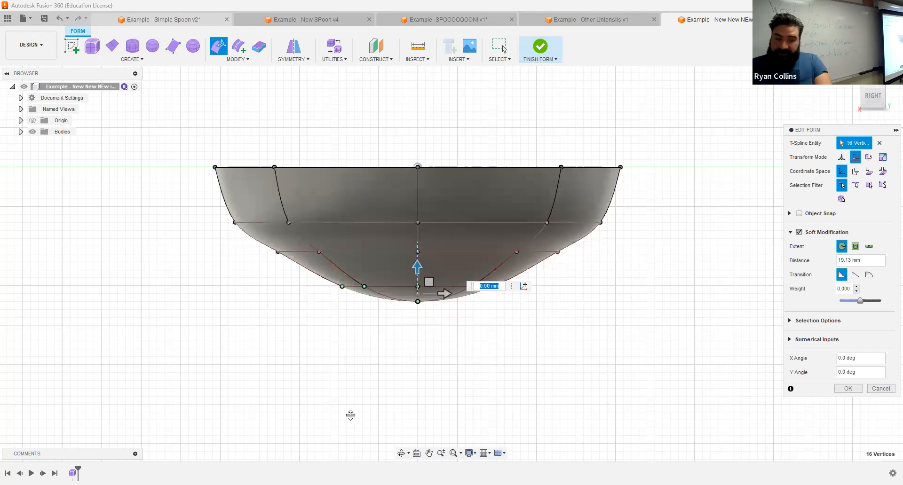
text(3)
key(Return)
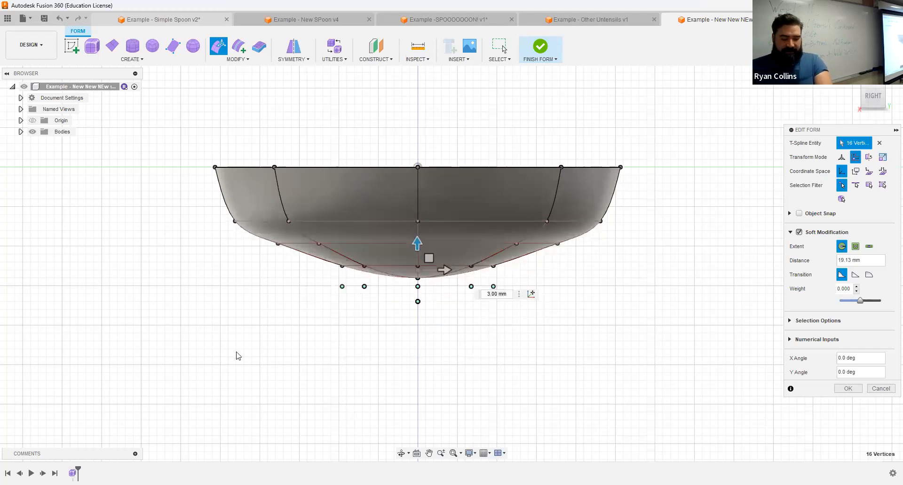
key(ctrl+z)
key(ctrl+z)
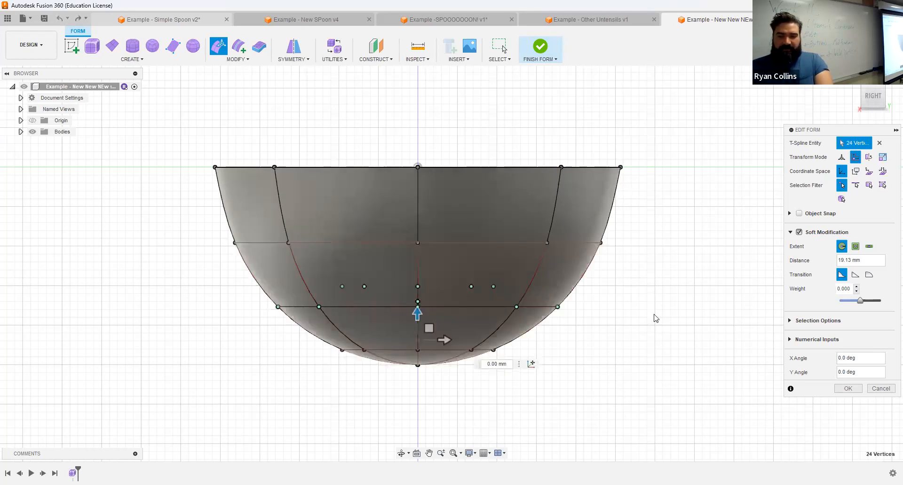
Raise the bowl's 16 lowest vertices 2 mm and raise the 24 lower vertices to make the bowl shallower.
click(299, 352)
drag(292, 338, 614, 413)
mouse_move(407, 328)
mouse_down()
mouse_move(418, 335)
mouse_move(418, 320)
mouse_up()
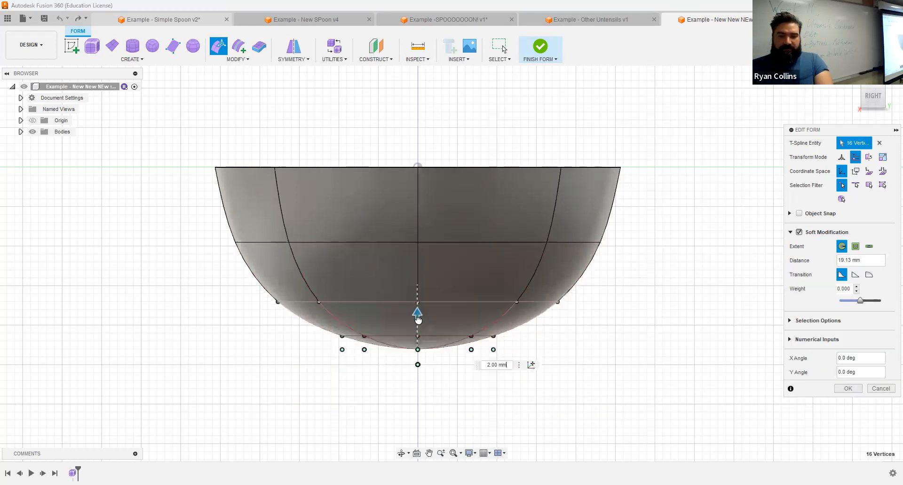
drag(215, 289, 680, 394)
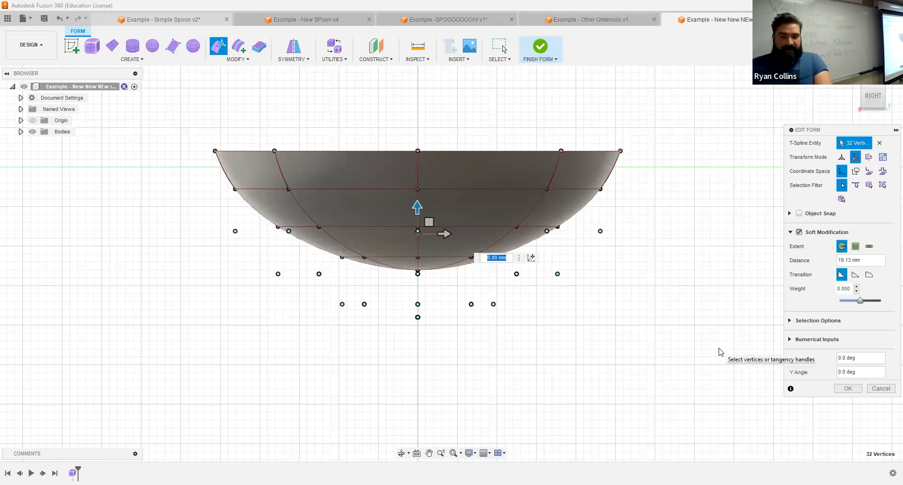
Undo the last 6 mm lift of the 32 vertices below the rim.
key(ctrl+z)
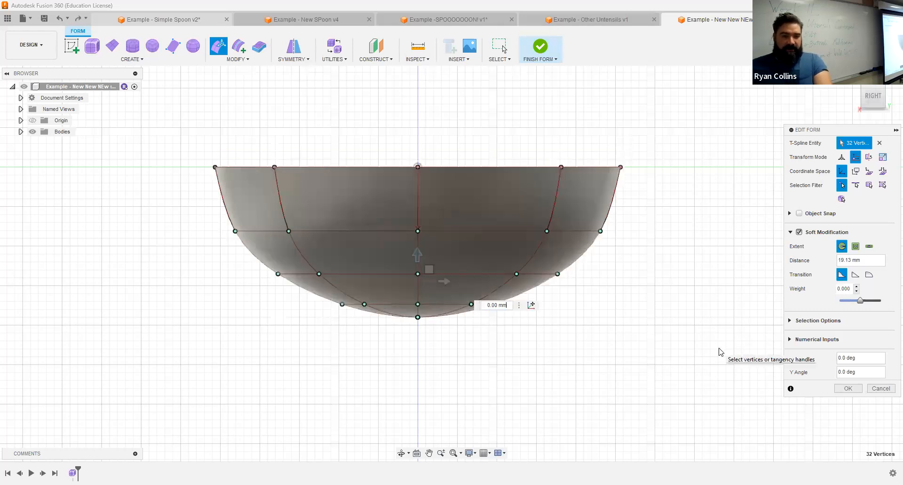
key(ctrl+z)
key(ctrl+z)
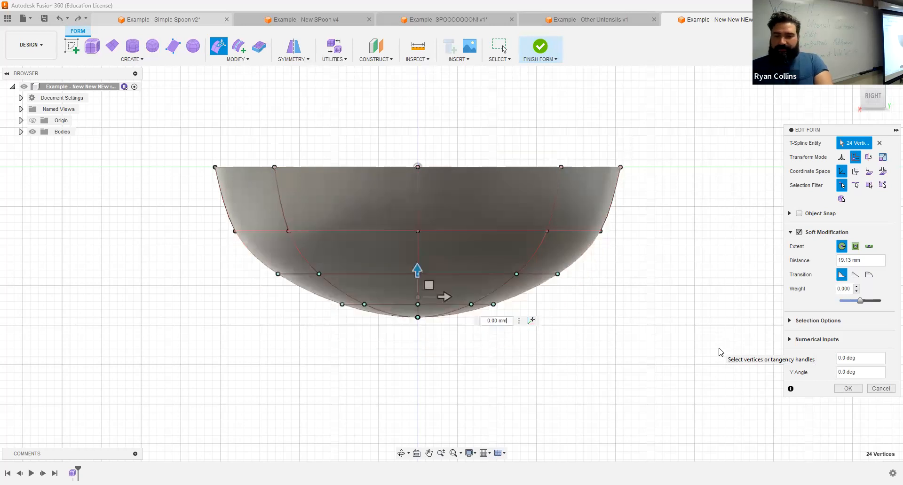
Select the 32 vertices below the rim and set the Soft Modification distance to 5 mm.
drag(168, 232, 573, 316)
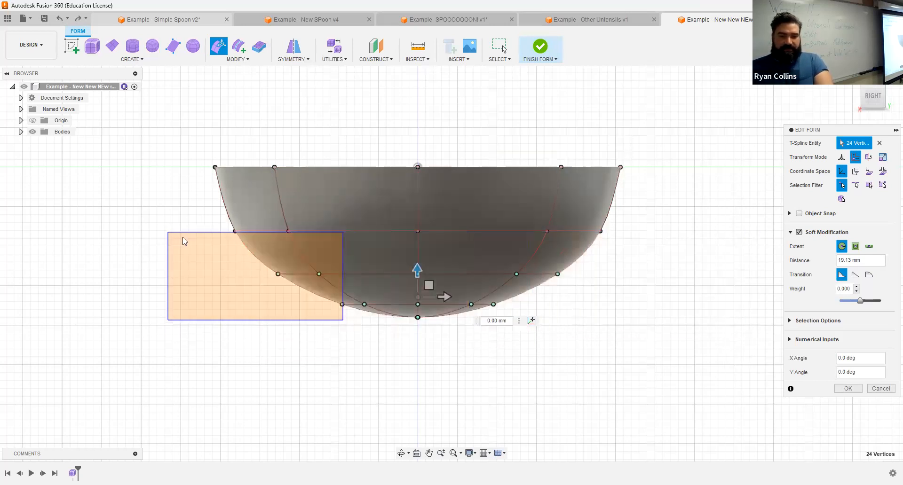
drag(193, 212, 809, 347)
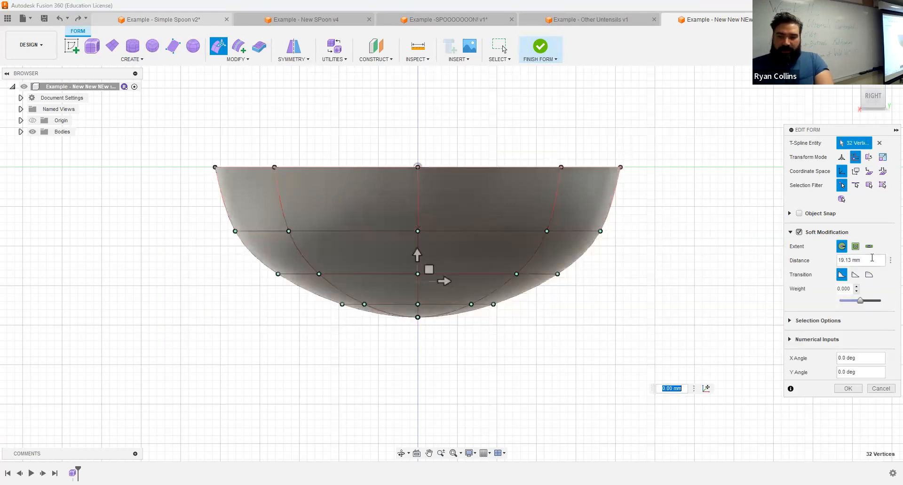
click(864, 260)
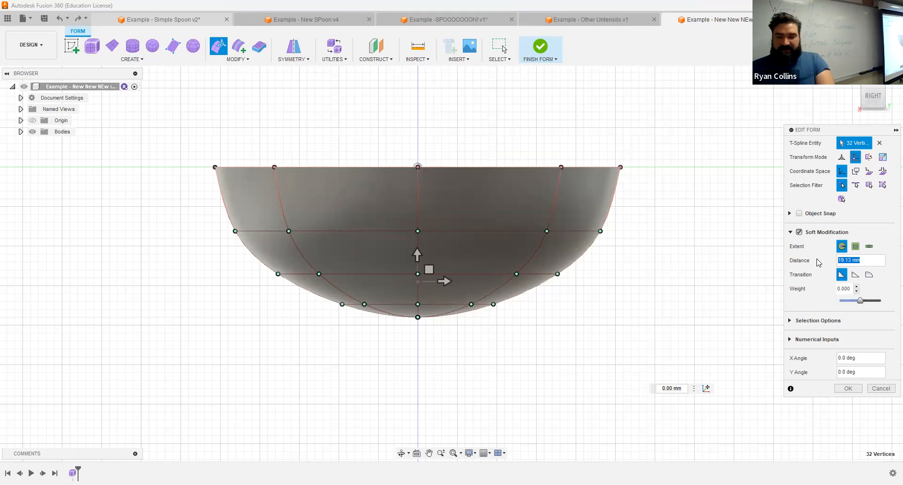
text(1)
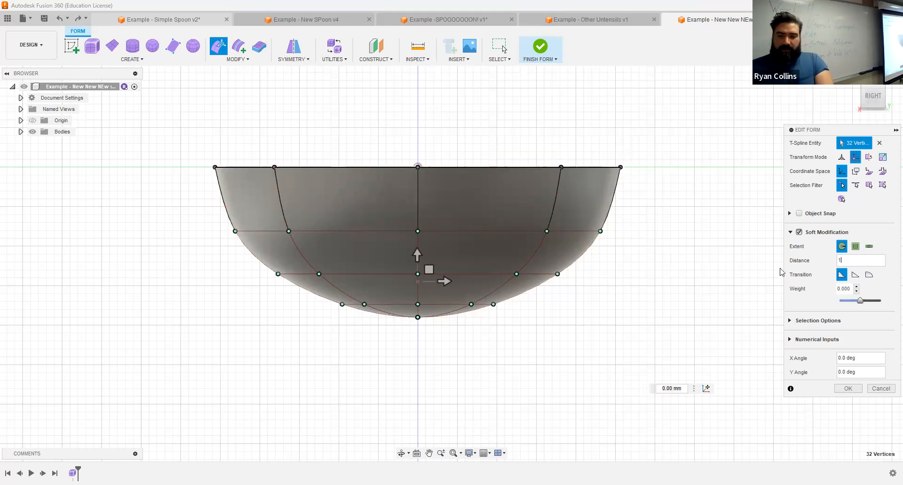
text(0)
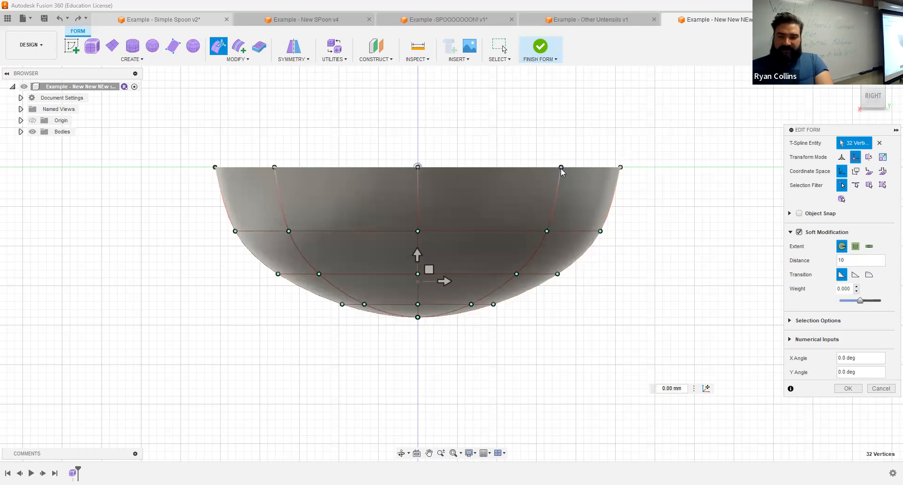
drag(866, 260, 789, 263)
text(5)
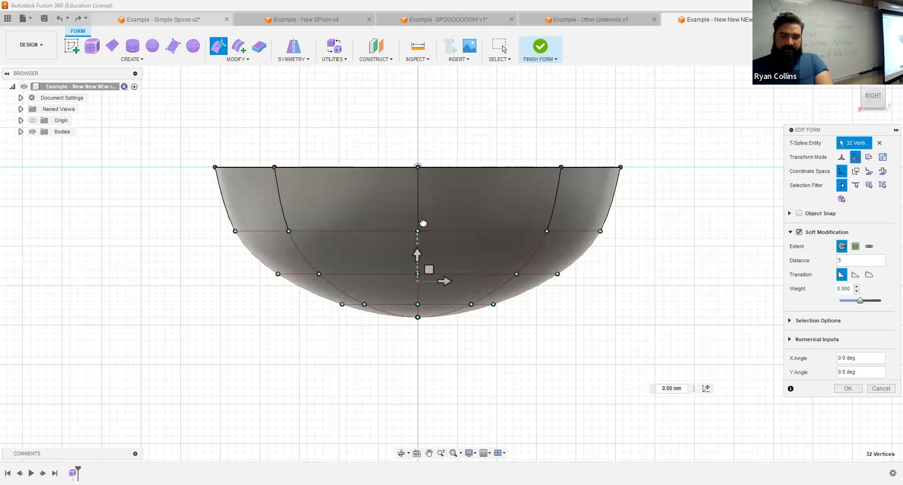
Raise the 32 selected vertices 4 mm and finish Edit Form.
drag(417, 255, 417, 224)
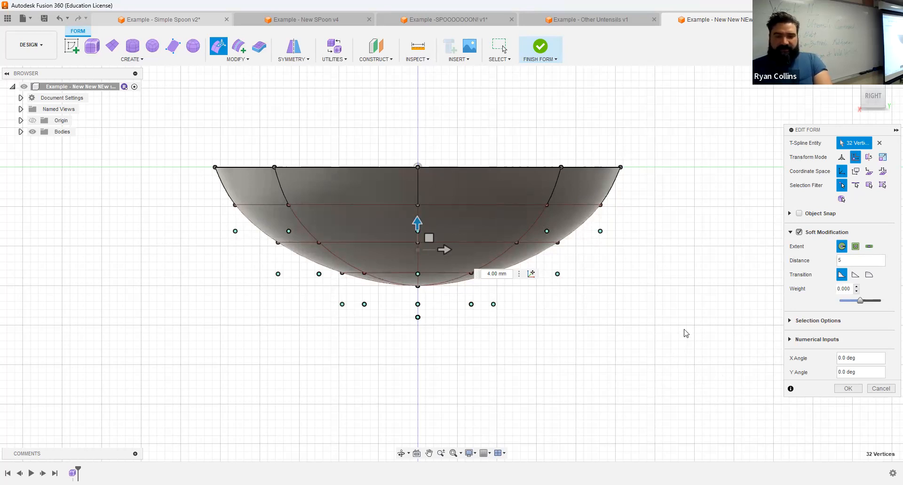
mouse_move(639, 340)
shift+middle_down()
mouse_move(639, 316)
mouse_move(632, 341)
shift+middle_up()
click(842, 389)
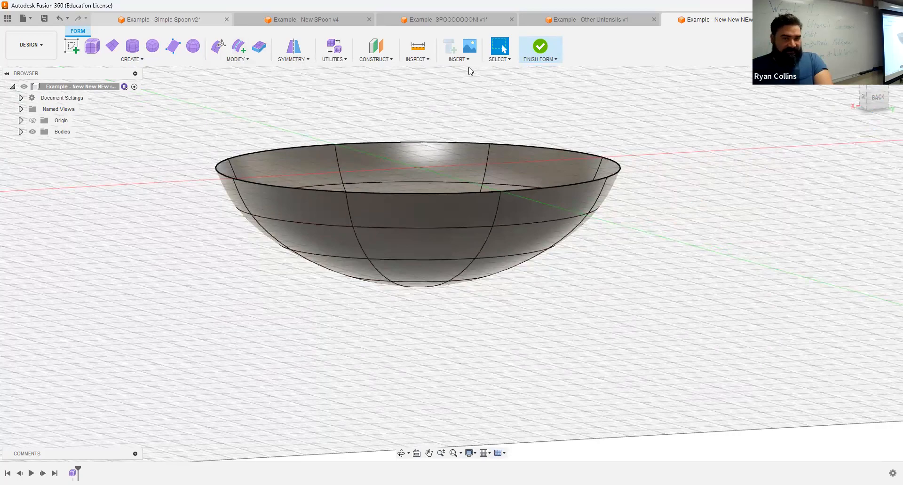
In the right view, restart Edit Form with Soft Modification and stretch one end of the bowl outward, moving its two outermost vertices 6 mm.
shift+middle_drag(718, 238, 771, 230)
click(865, 100)
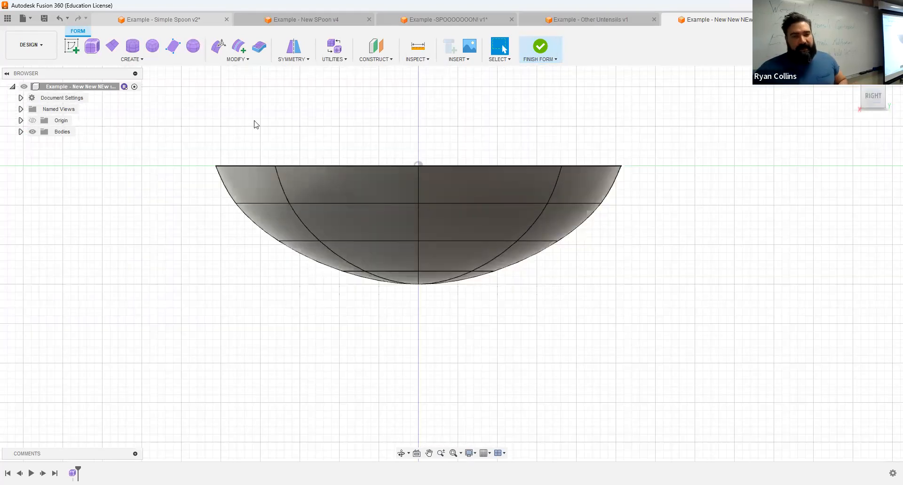
click(220, 47)
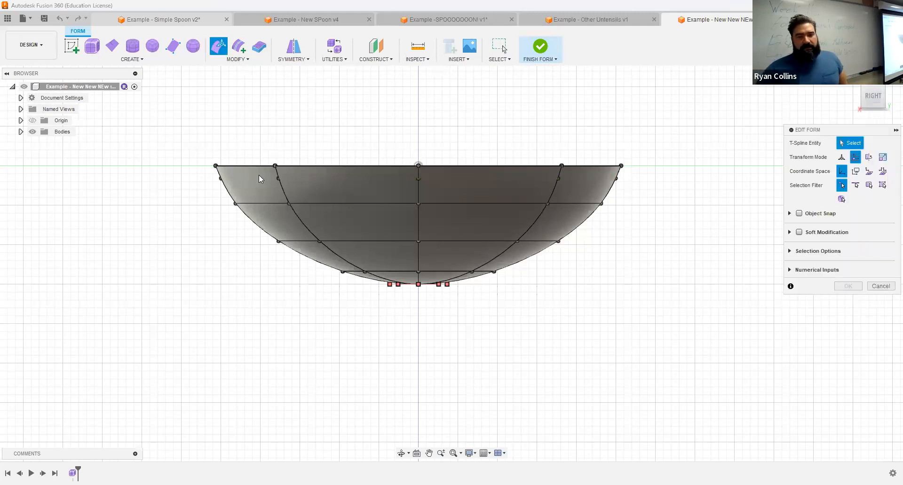
drag(155, 148, 347, 209)
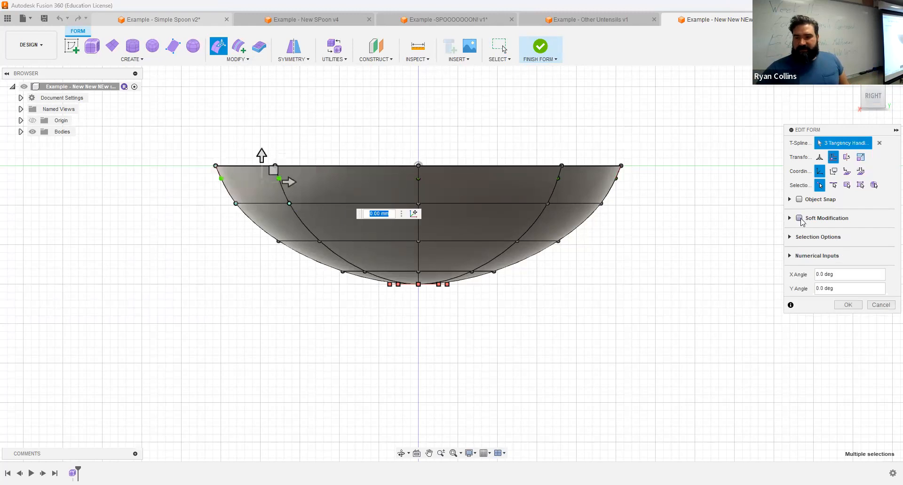
click(799, 219)
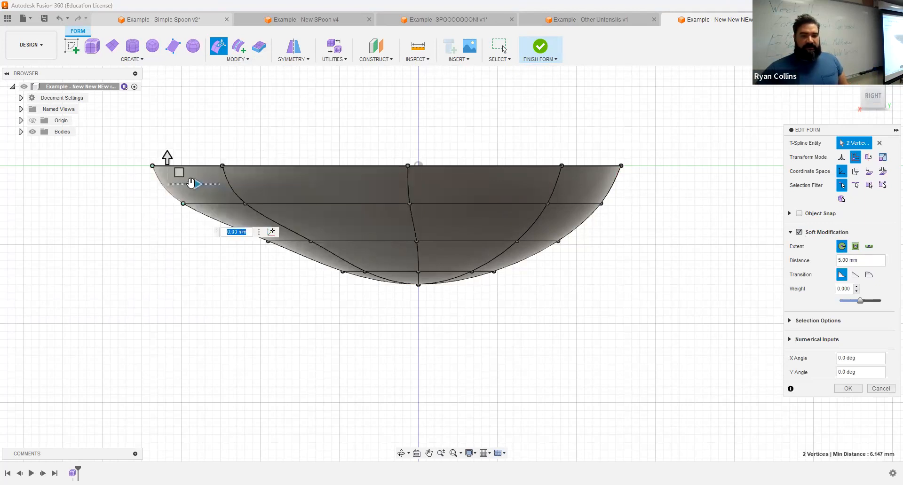
drag(191, 183, 143, 189)
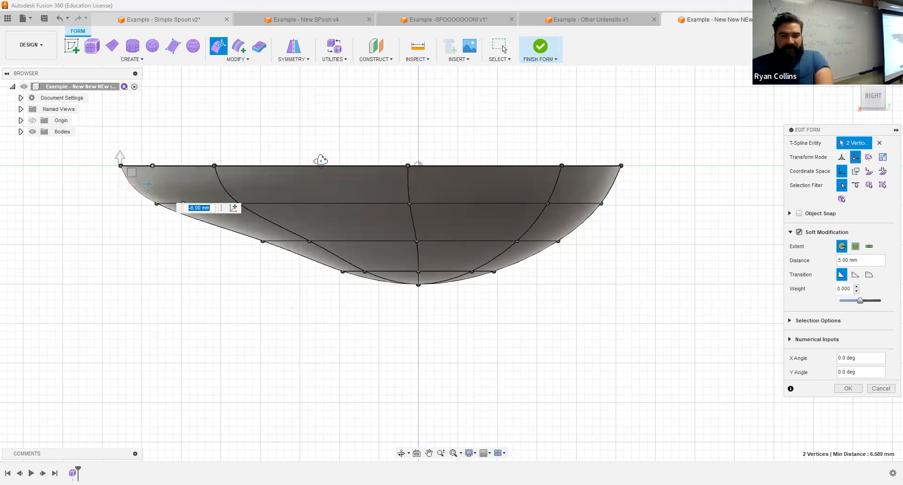
shift+middle_drag(341, 180, 122, 185)
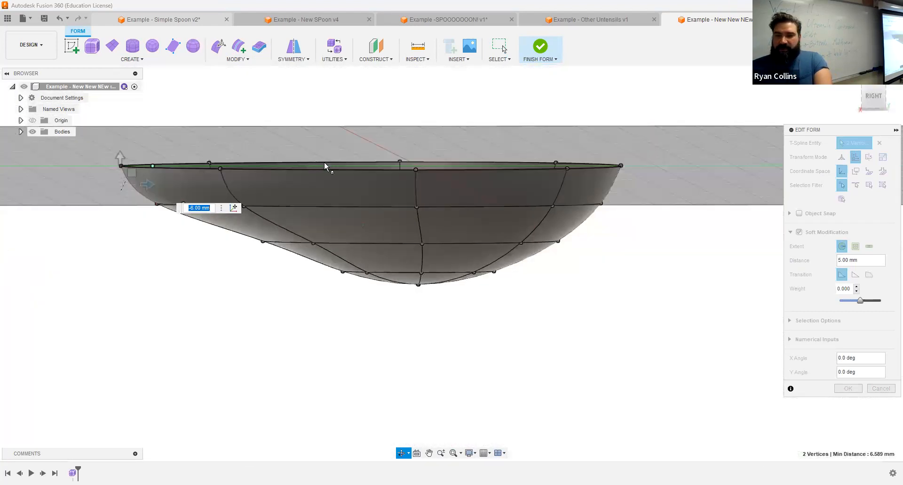
Select the bowl's 16 lowest vertices in the right view, raise them 3 mm and finish Edit Form.
click(878, 94)
click(253, 288)
drag(224, 237, 675, 310)
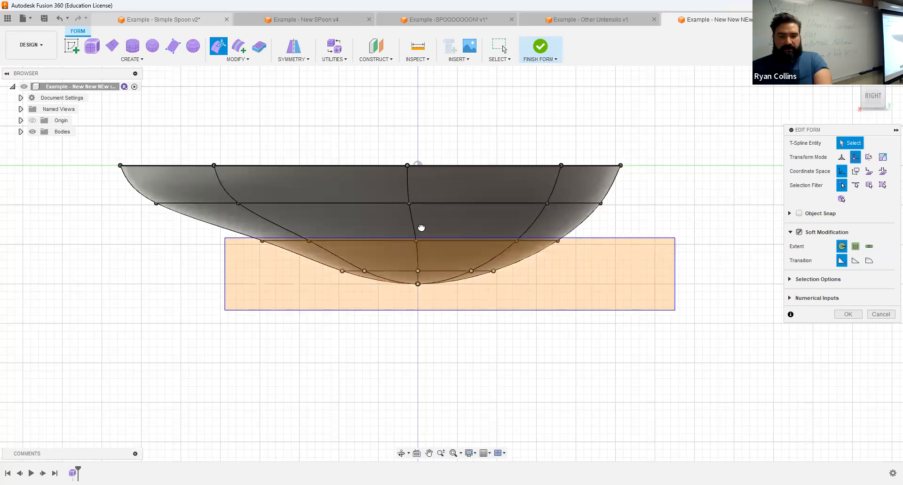
drag(418, 252, 421, 228)
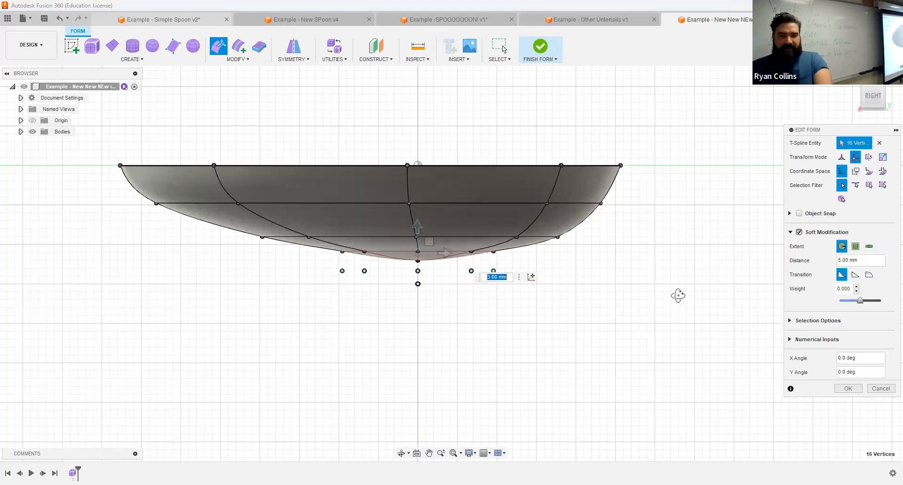
shift+middle_drag(684, 307, 655, 237)
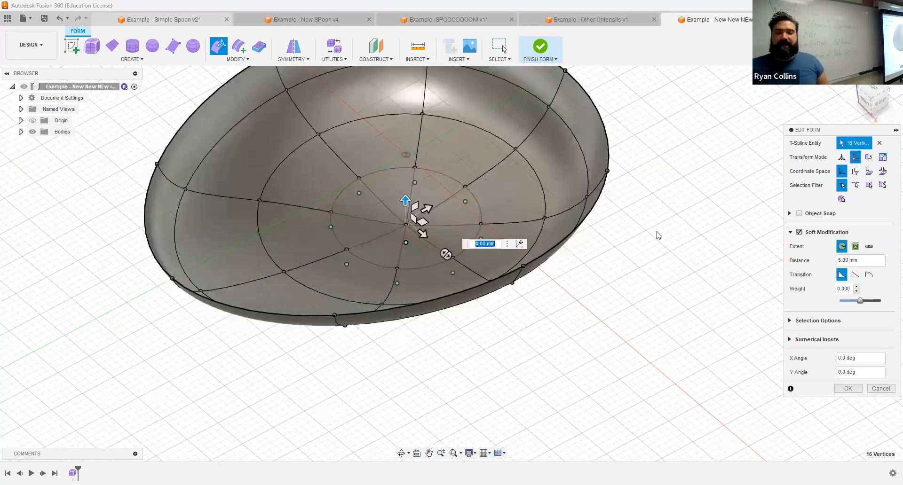
click(854, 386)
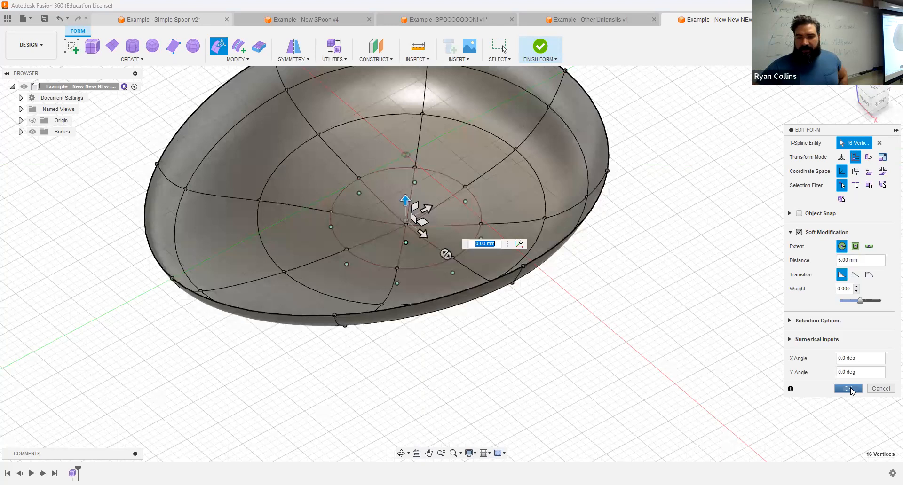
scroll(703, 204, down, 5)
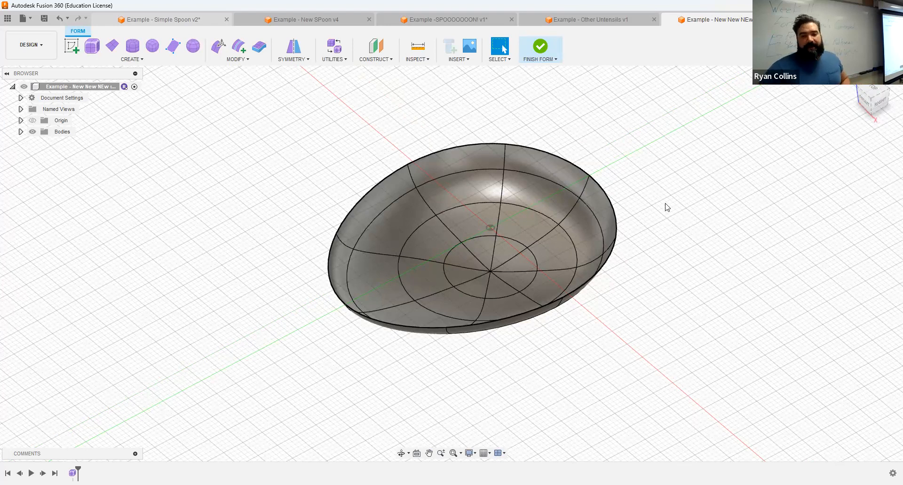
scroll(626, 212, up, 3)
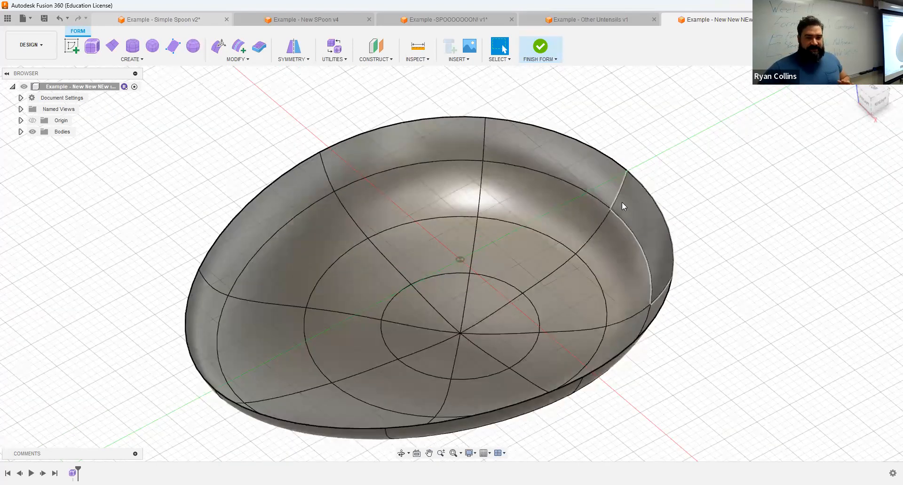
Expand the list of bodies and save the design with the version description "Spoon Bowl".
click(20, 132)
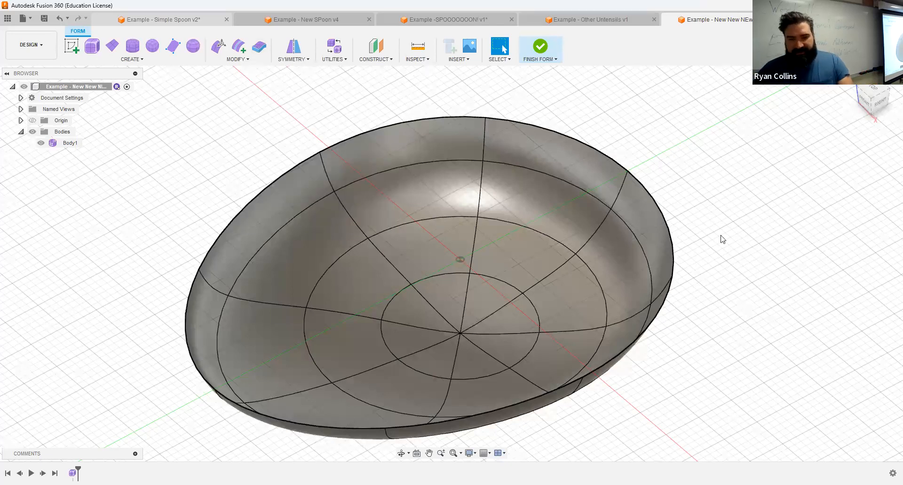
key(ctrl+s)
text(S)
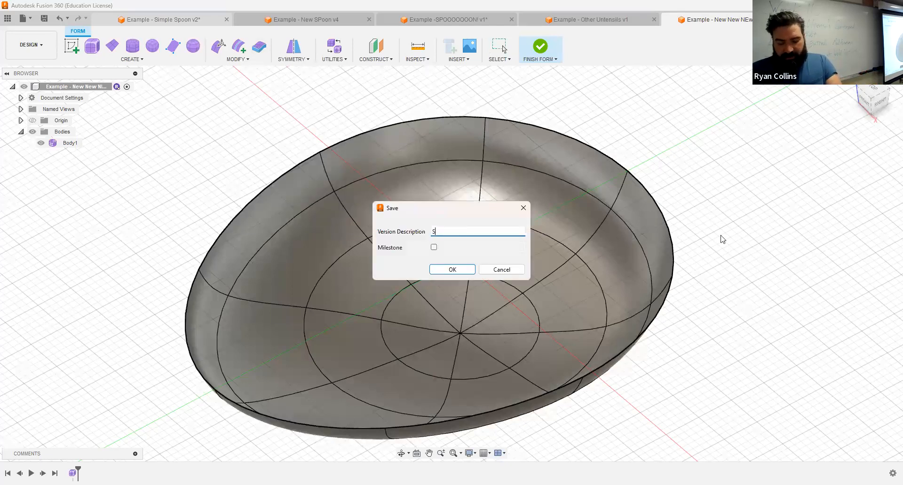
text(poon Bl)
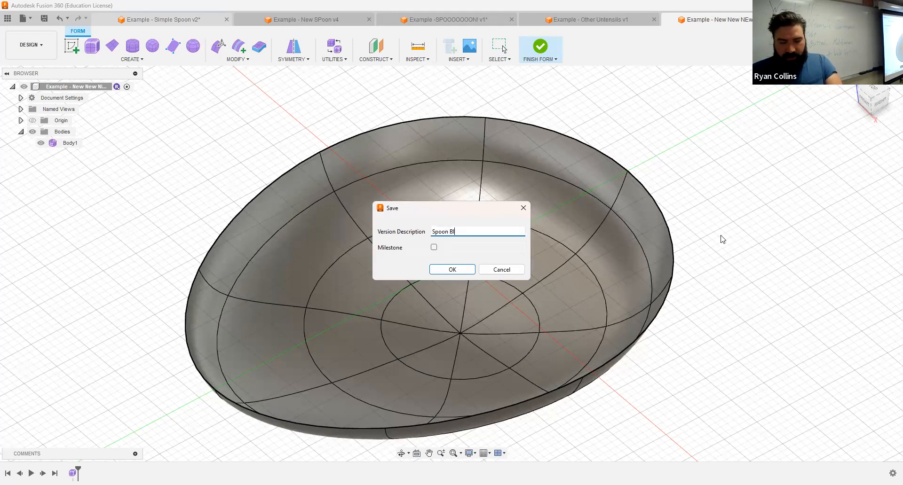
key(BackSpace)
text(o)
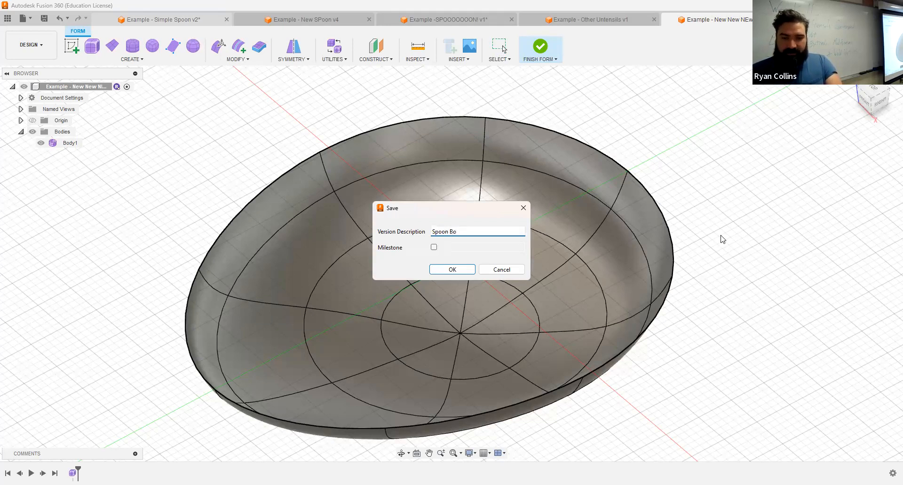
text(wl)
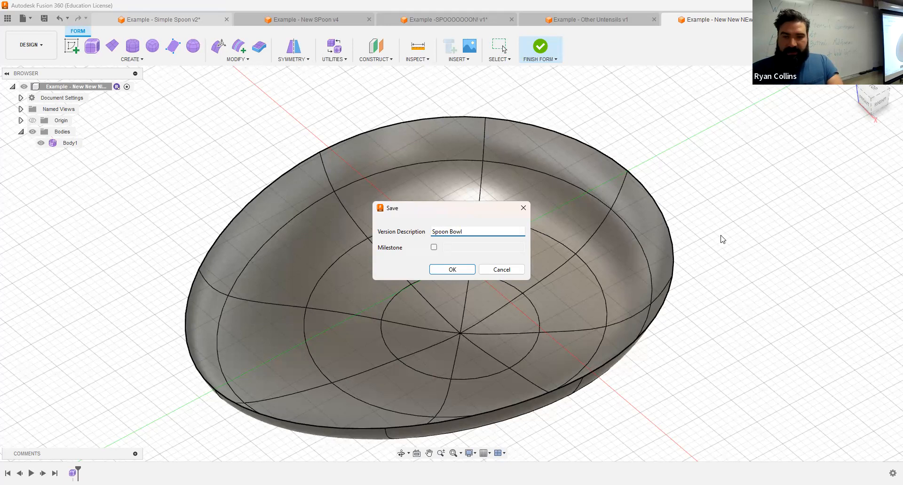
key(Return)
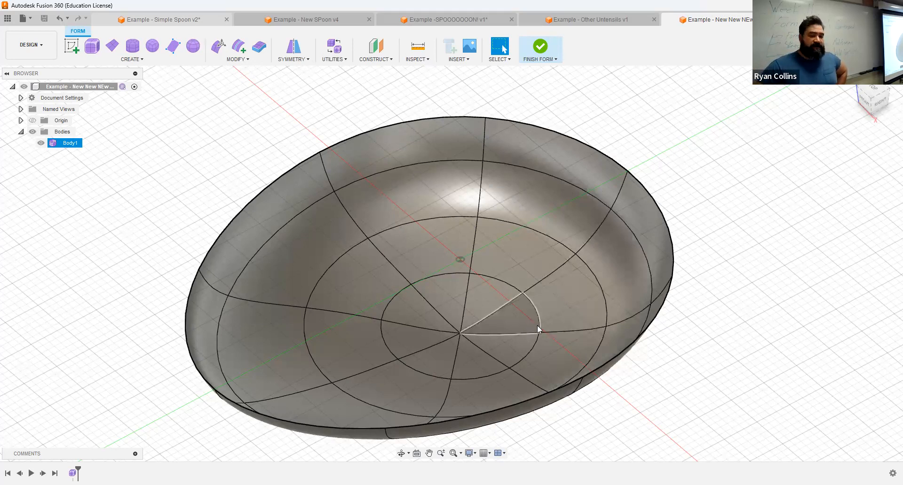
click(597, 386)
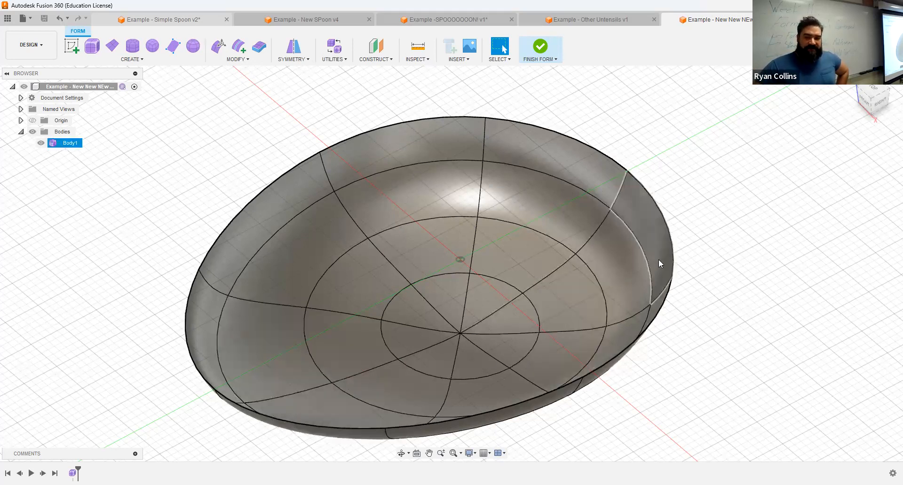
click(533, 146)
click(770, 258)
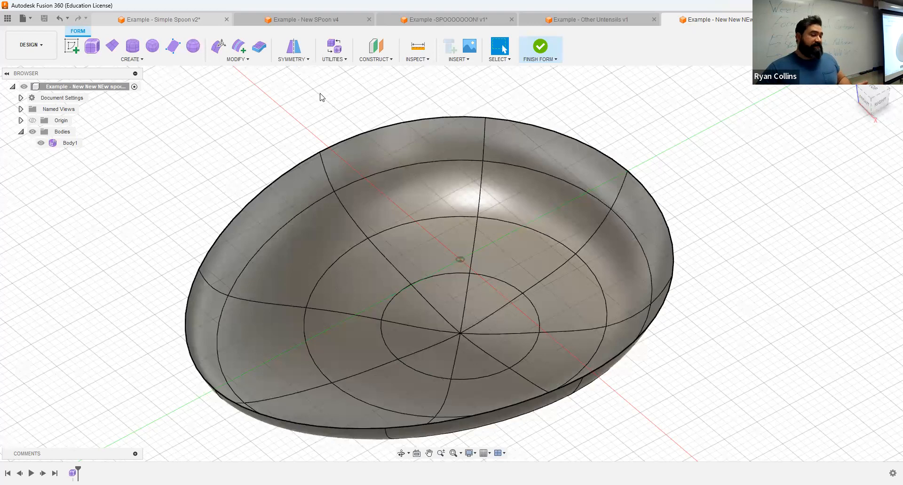
Apply Mirror - Internal symmetry to the bowl, using two opposite rim faces so the symmetry line runs along its length.
click(295, 63)
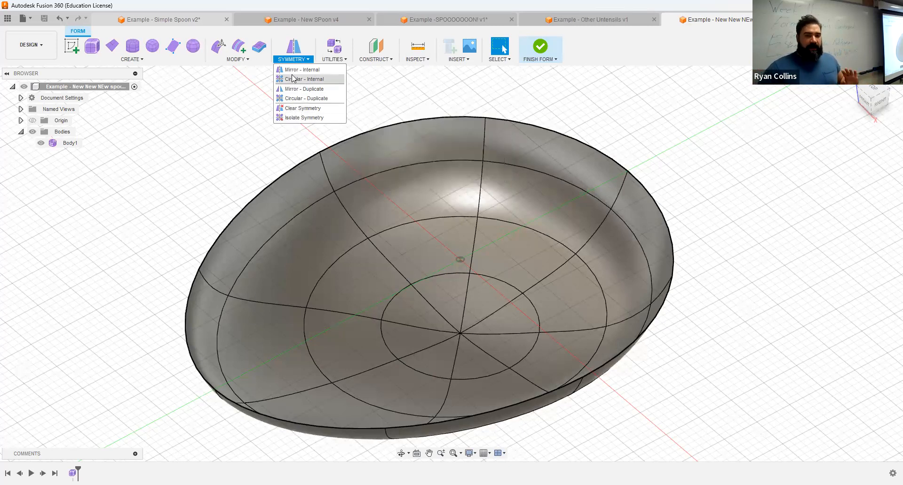
click(294, 45)
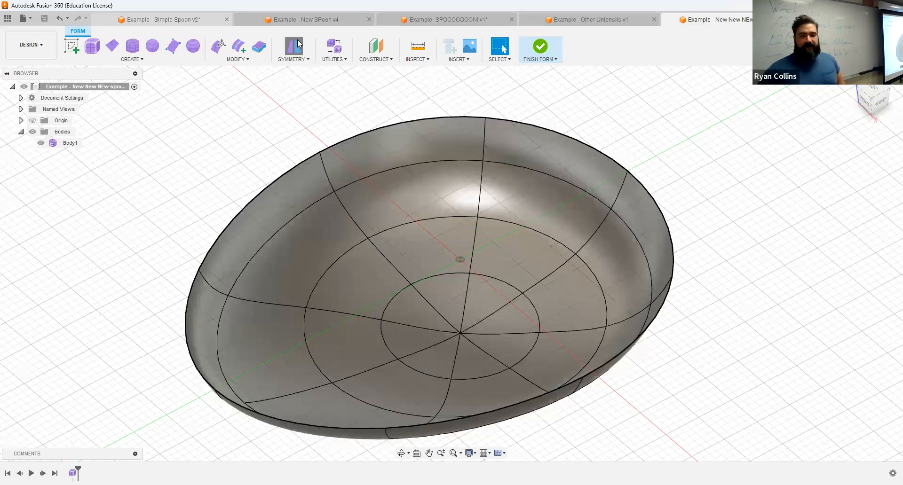
click(434, 143)
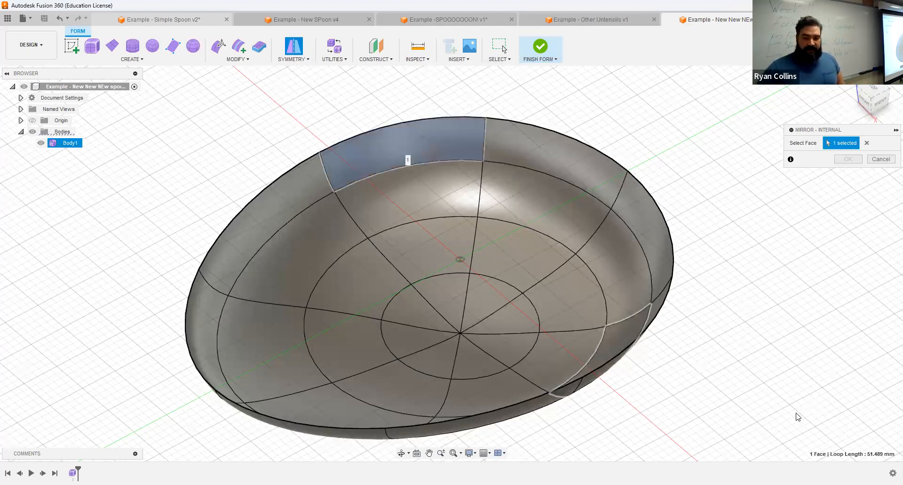
click(607, 342)
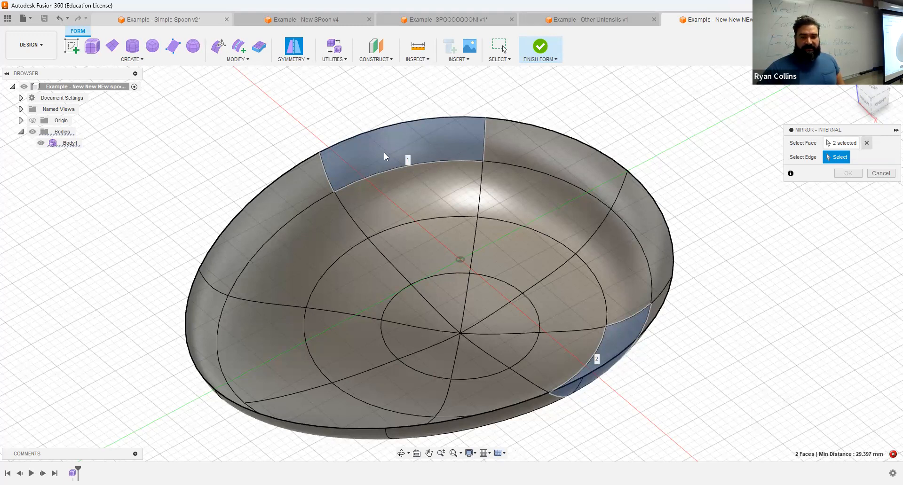
click(649, 311)
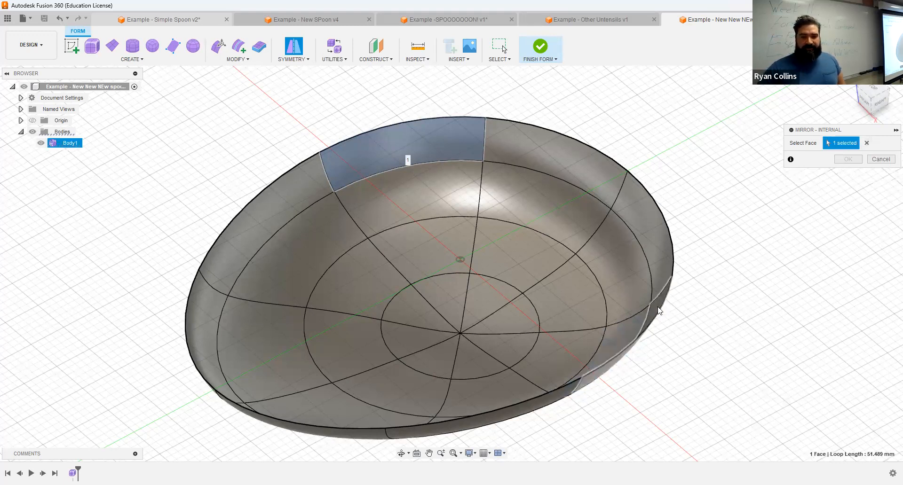
click(657, 309)
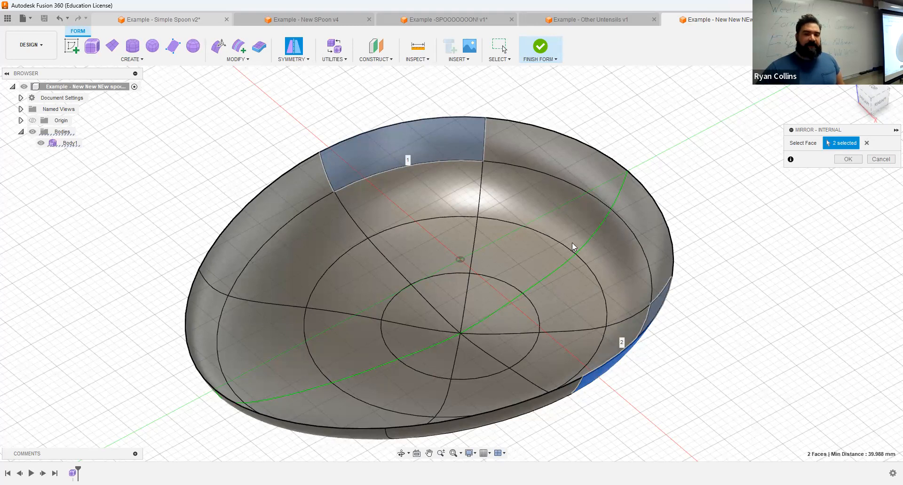
click(847, 159)
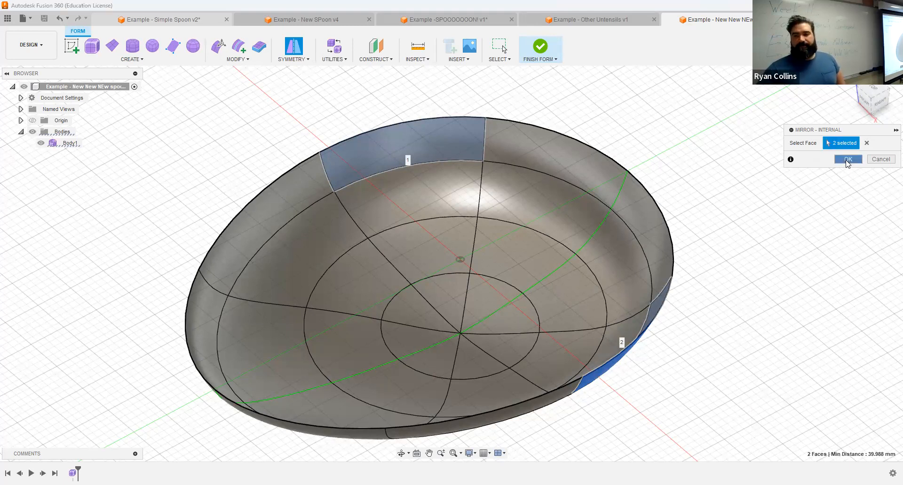
Draw a center-rectangle plane for the handle along the green axis beyond the bowl, with 10 mm length and 100 mm width.
scroll(720, 290, down, 3)
middle_drag(777, 185, 501, 251)
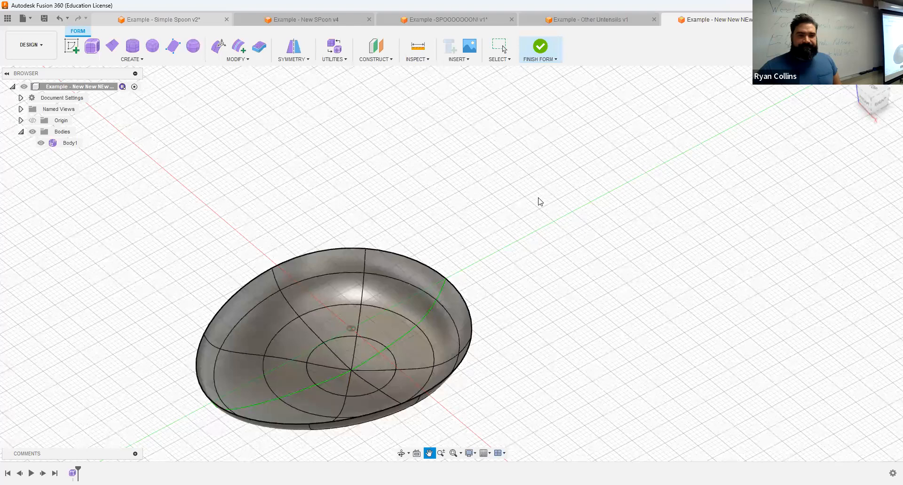
click(117, 45)
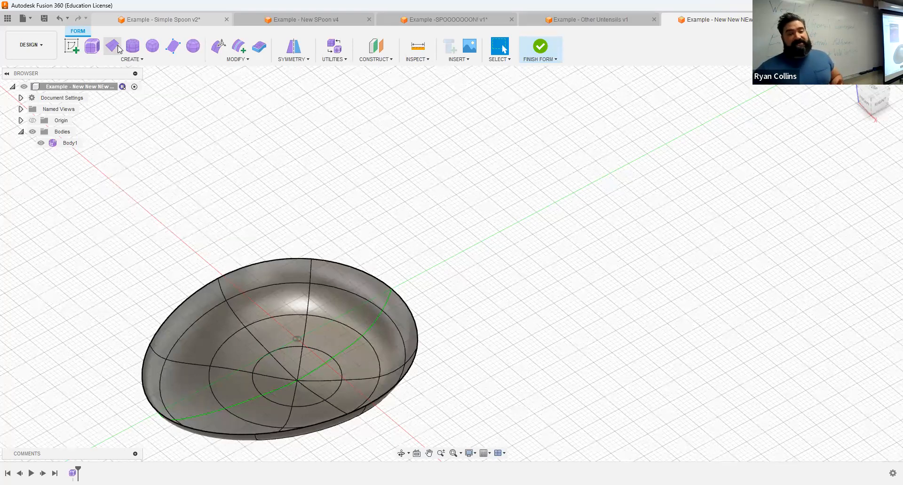
click(342, 341)
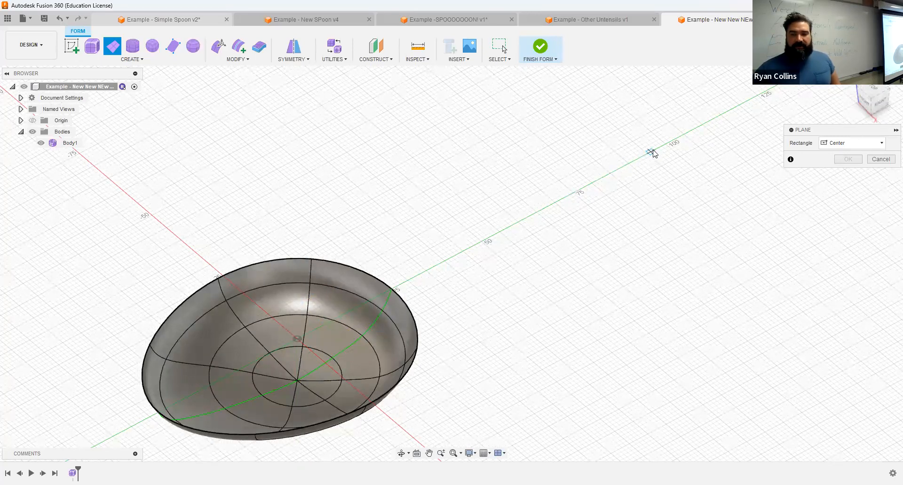
click(865, 144)
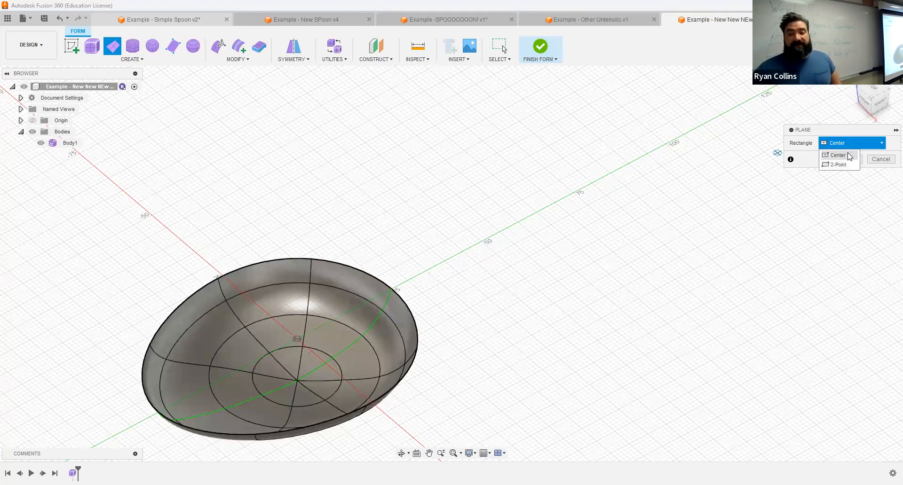
click(593, 192)
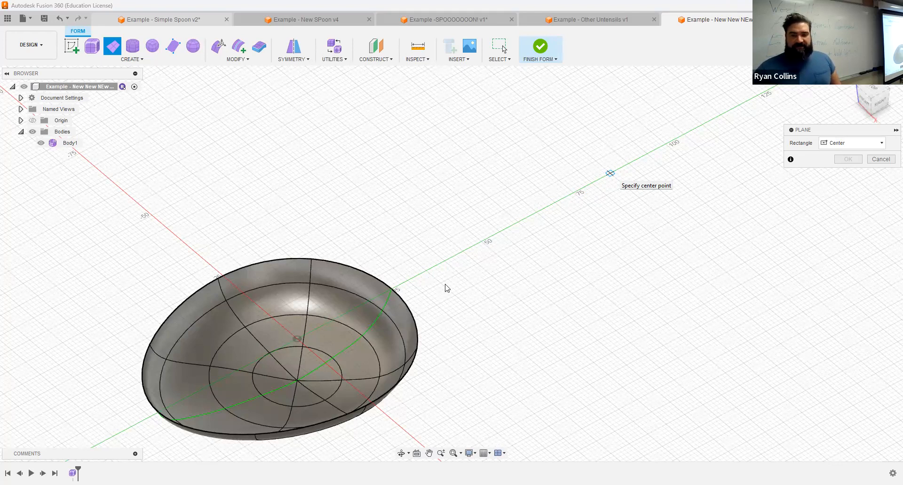
click(610, 173)
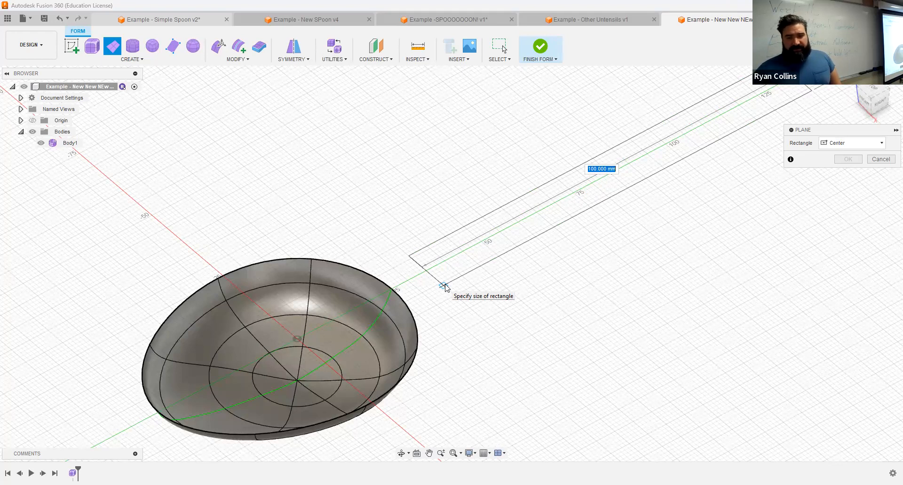
click(444, 287)
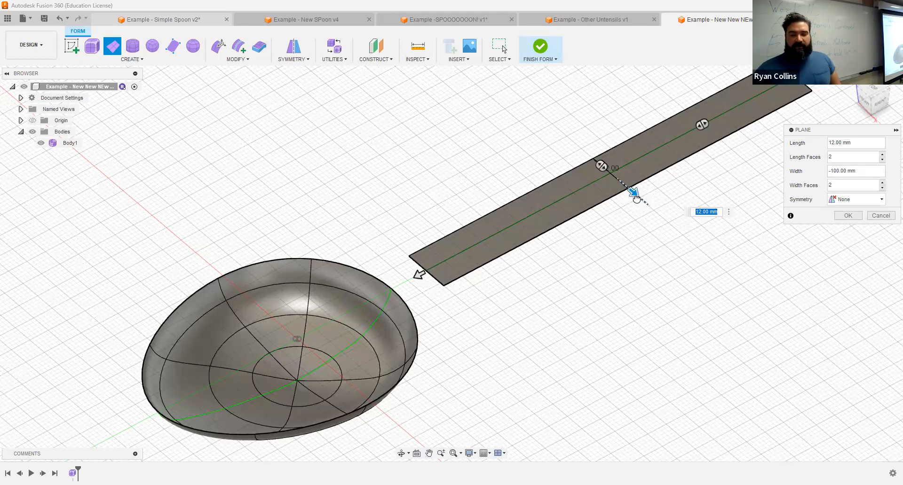
drag(636, 195, 632, 193)
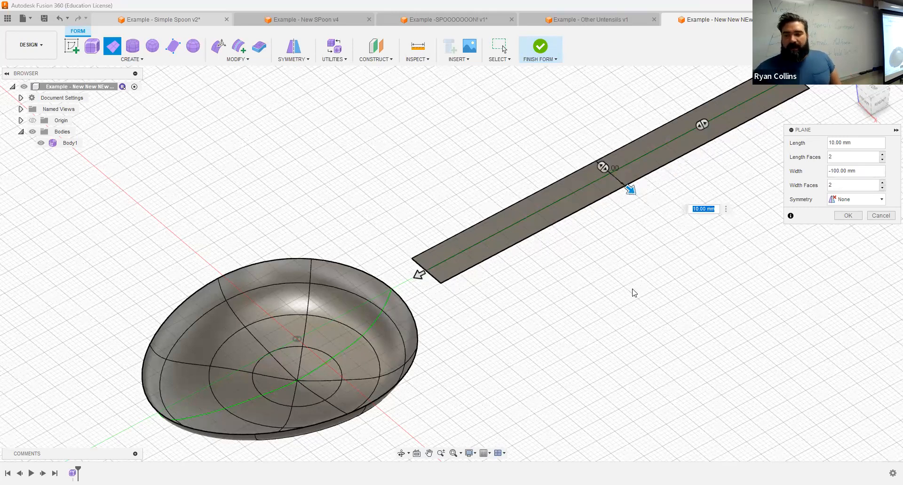
Give the handle plane 4 width faces and mirror symmetry with Length Symmetry enabled, and create it.
middle_drag(632, 288, 565, 310)
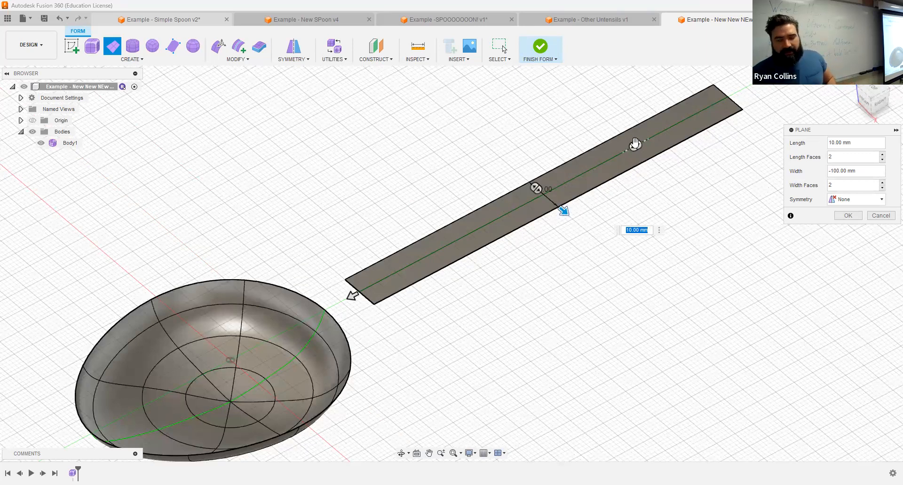
click(635, 145)
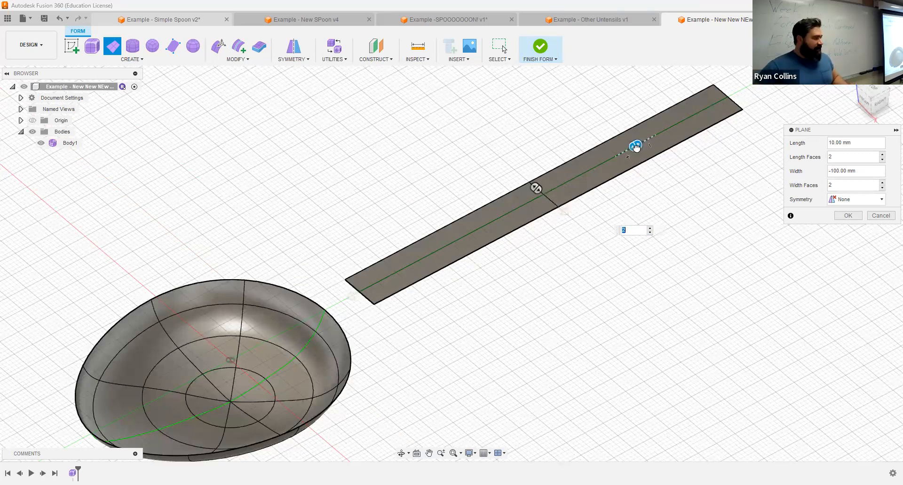
mouse_move(635, 146)
mouse_down()
mouse_move(605, 159)
mouse_move(648, 140)
mouse_move(605, 158)
mouse_move(637, 144)
mouse_up()
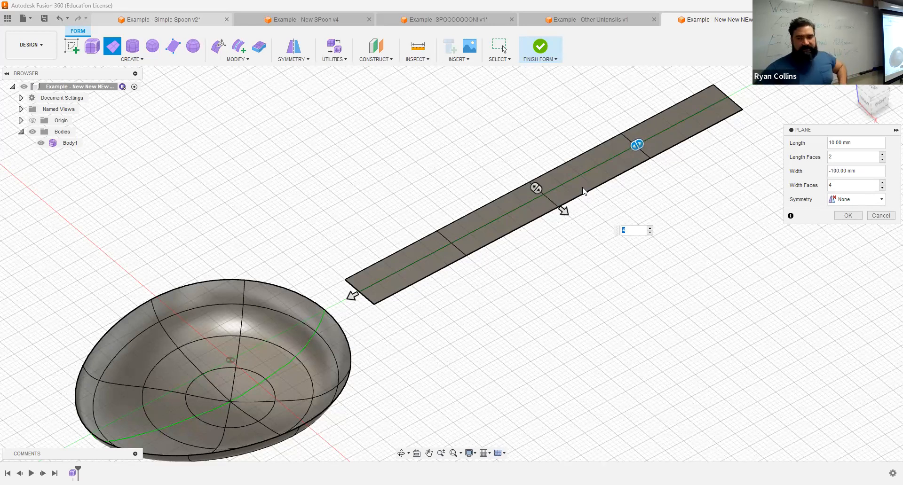
click(853, 203)
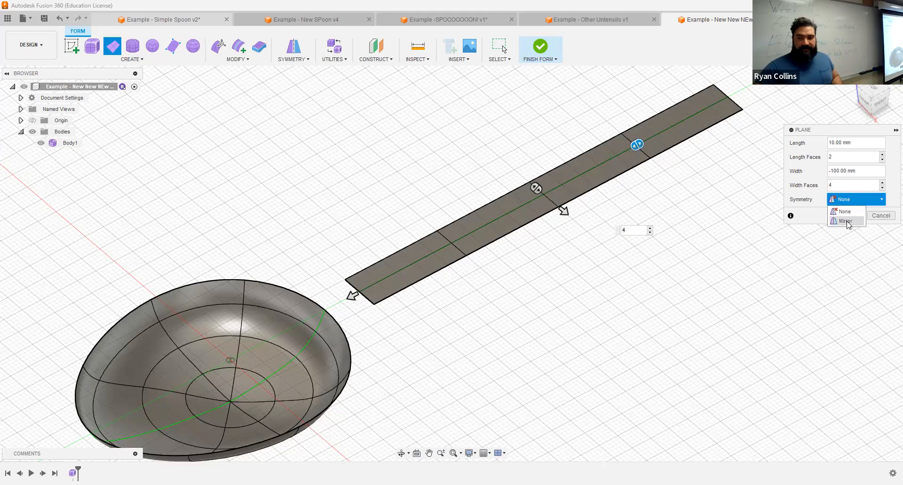
click(845, 221)
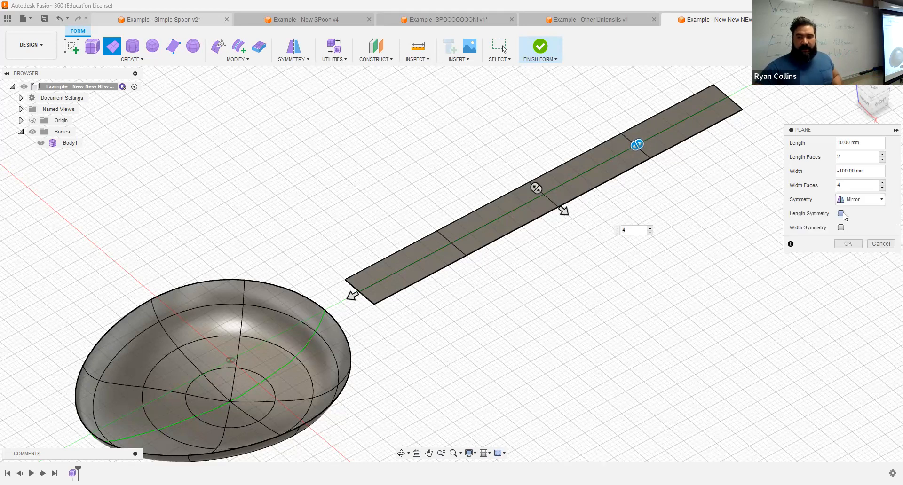
click(841, 214)
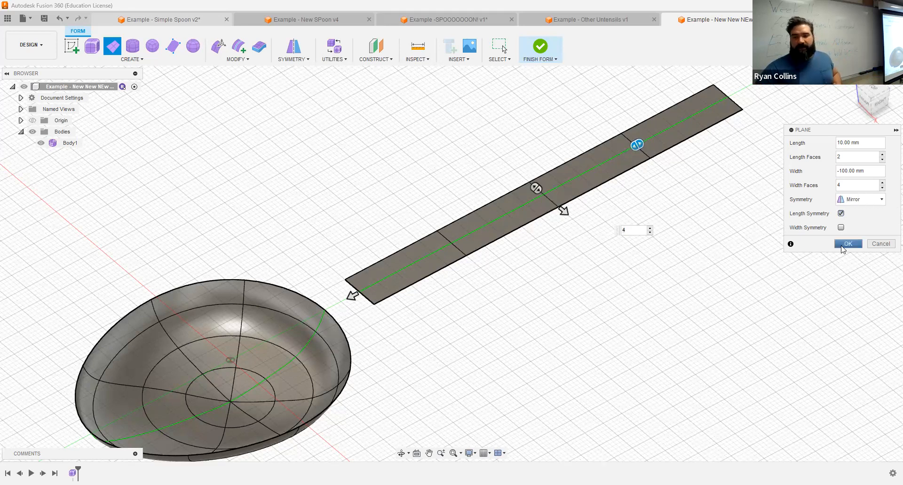
click(847, 244)
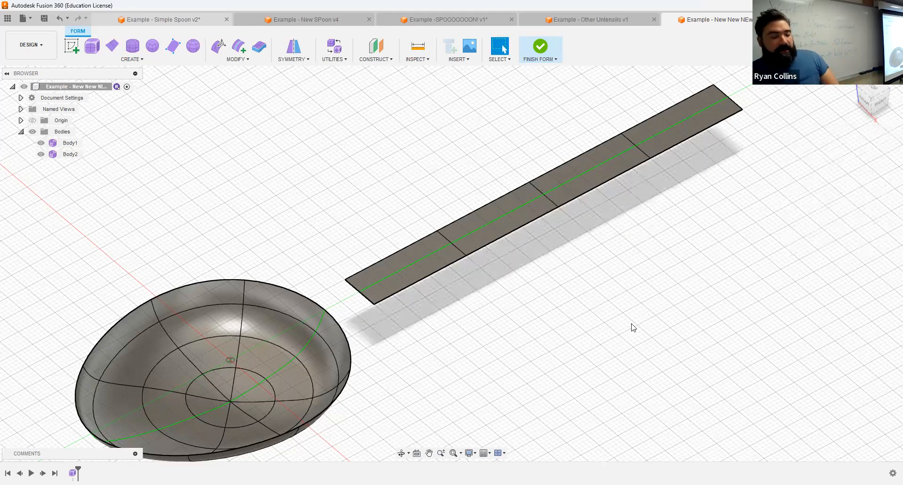
In Edit Form, pull the handle's far-end center vertex 21 mm outward and scale the cross-section nearest the bowl by 0.143.
click(218, 46)
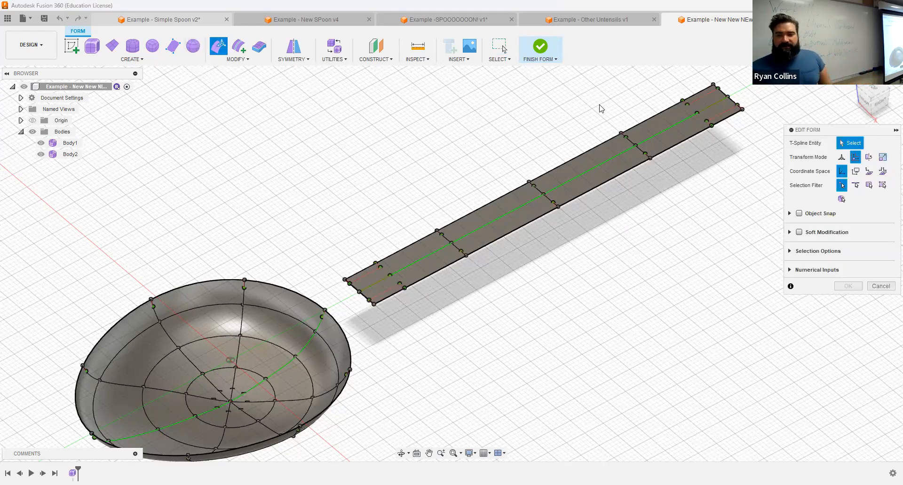
click(727, 98)
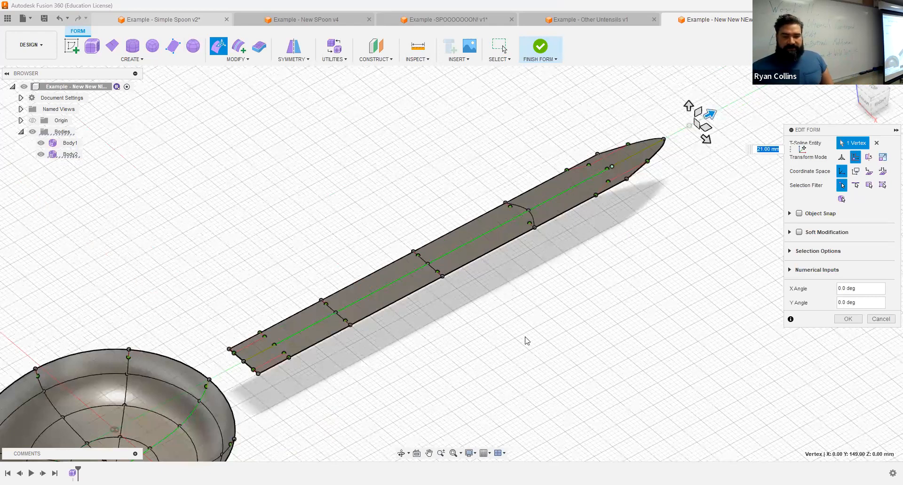
click(363, 329)
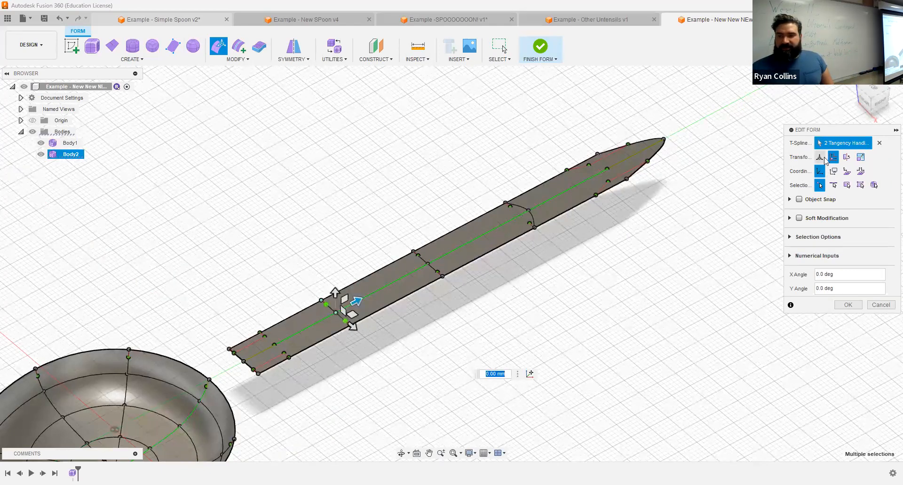
click(819, 156)
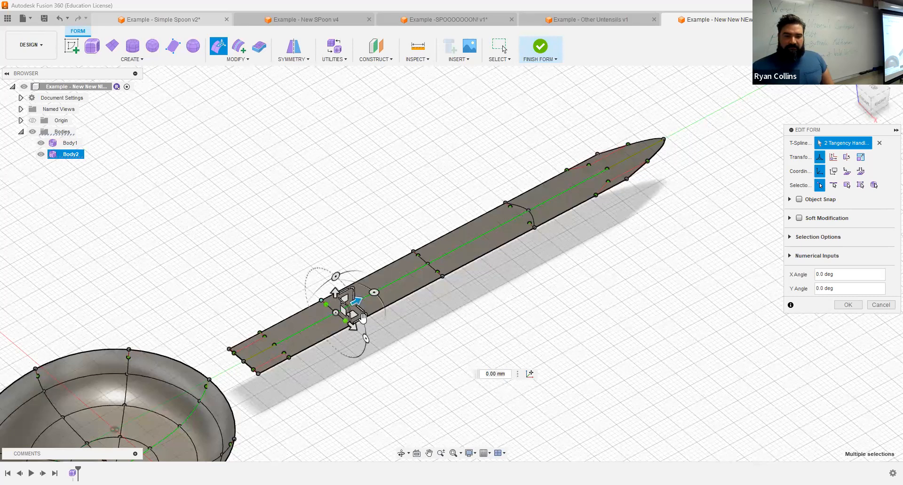
drag(358, 321, 332, 282)
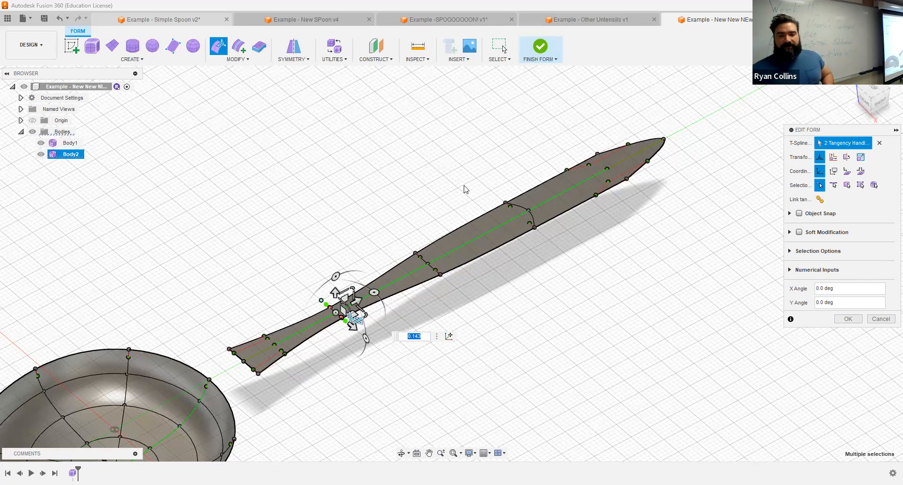
Scale the handle's cross-section nearest its pointed tip by 4.174 to widen the grip.
drag(465, 184, 600, 291)
drag(471, 207, 639, 350)
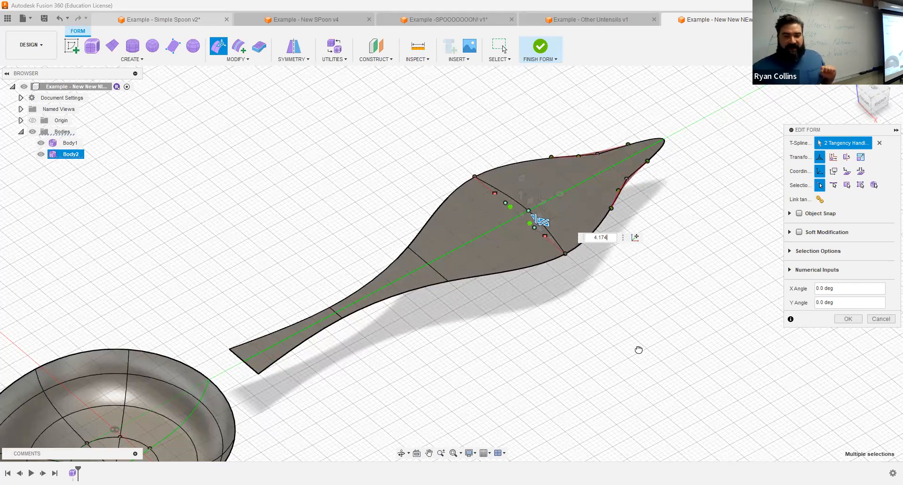
drag(639, 349, 640, 351)
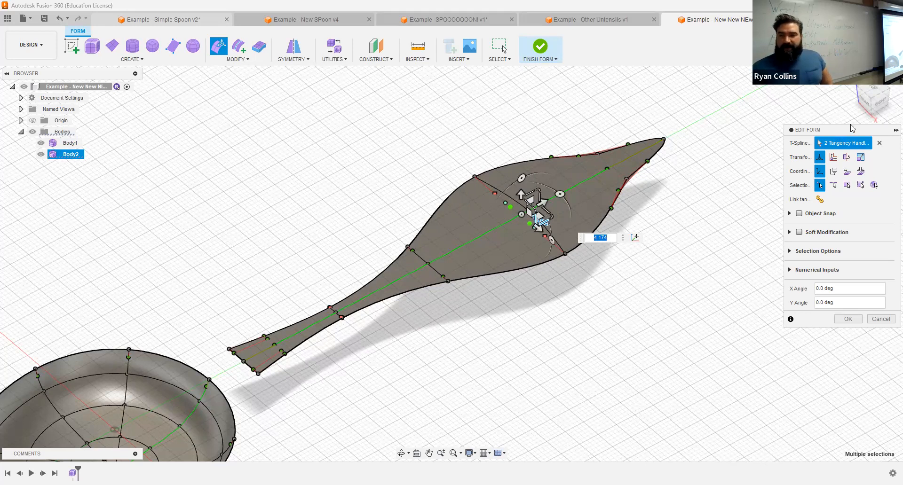
In a side view, raise the widened cross-section 7 mm and the two cross-sections between it and the bowl 4 mm.
click(877, 105)
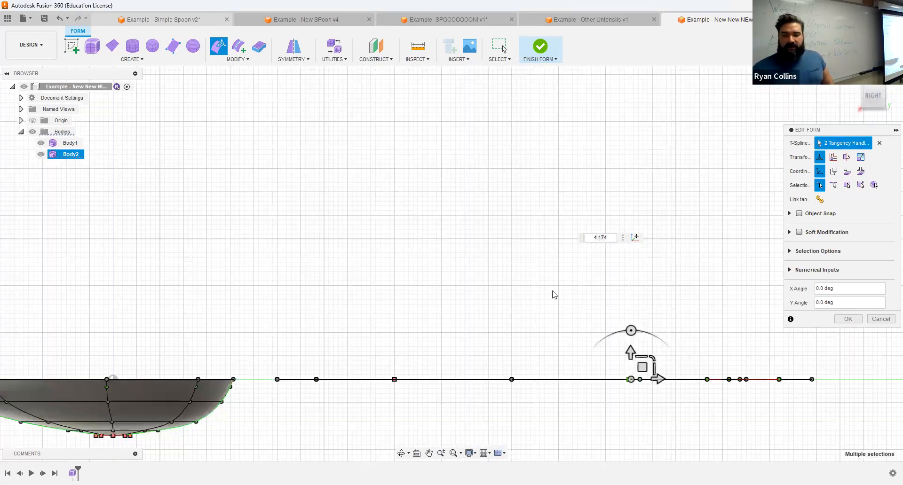
middle_drag(503, 284, 362, 240)
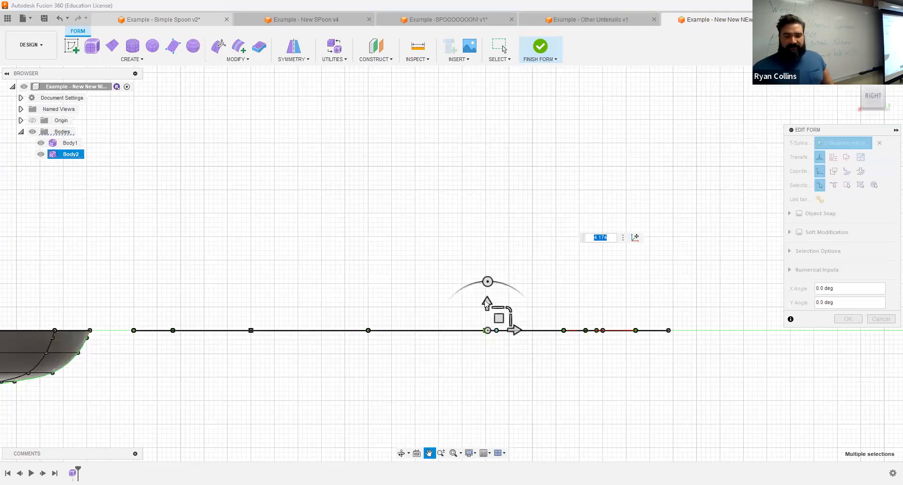
drag(486, 300, 490, 269)
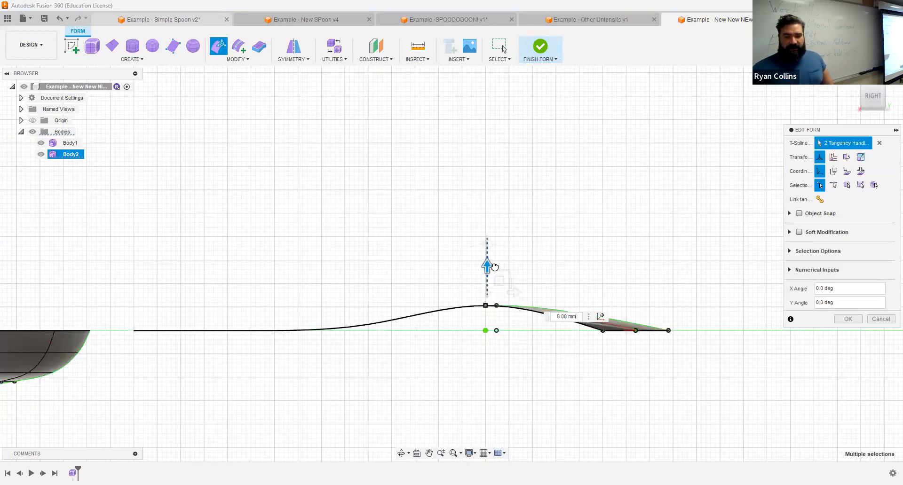
drag(227, 309, 410, 360)
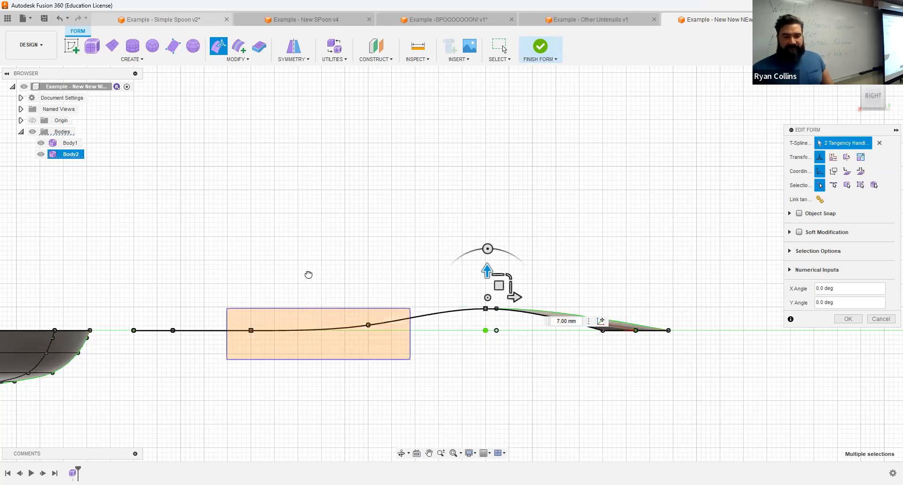
drag(308, 302, 306, 284)
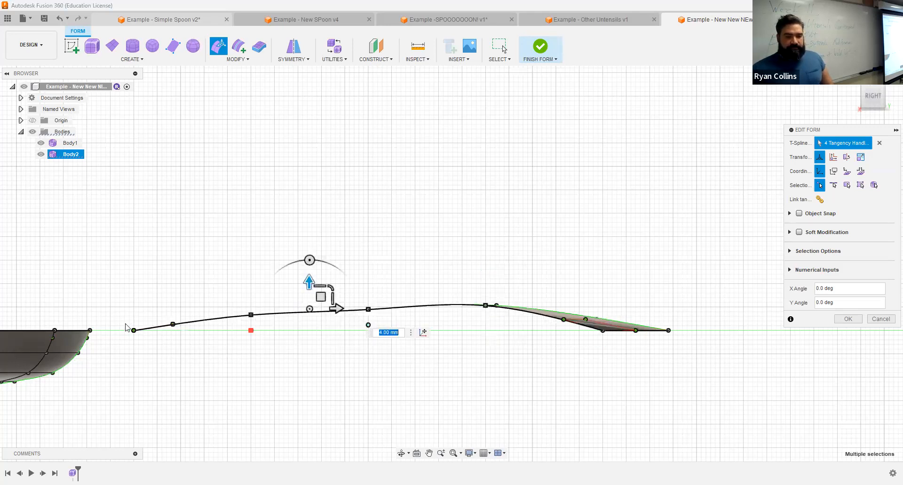
Move the handle's bowl-end section 5.114 mm toward the bowl and 1.805 mm upward, and finish Edit Form.
drag(121, 317, 209, 357)
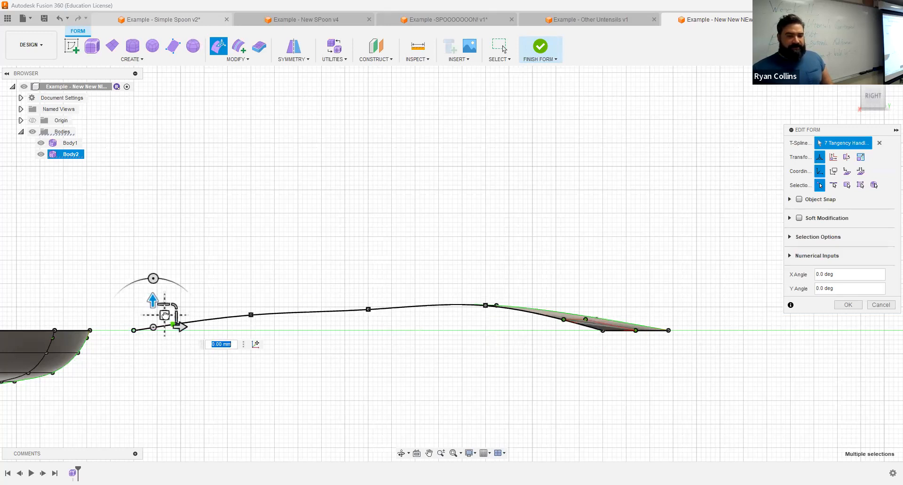
drag(164, 315, 140, 307)
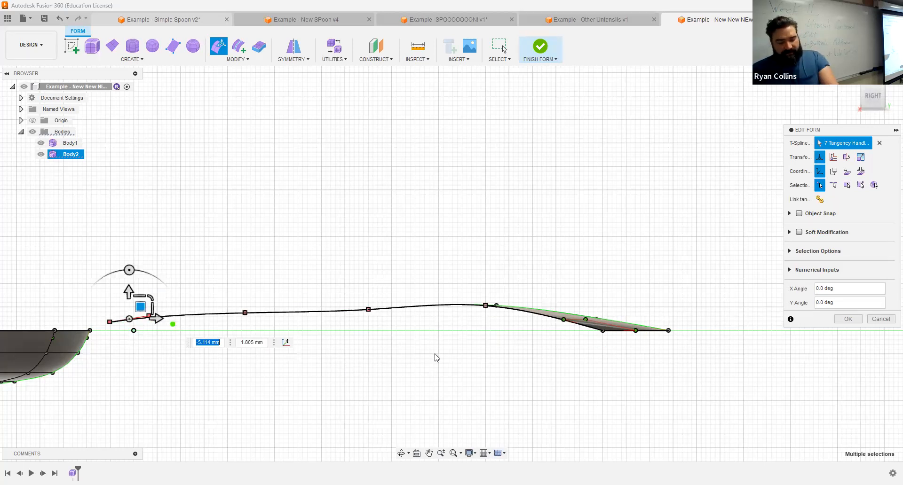
shift+middle_drag(433, 362, 434, 362)
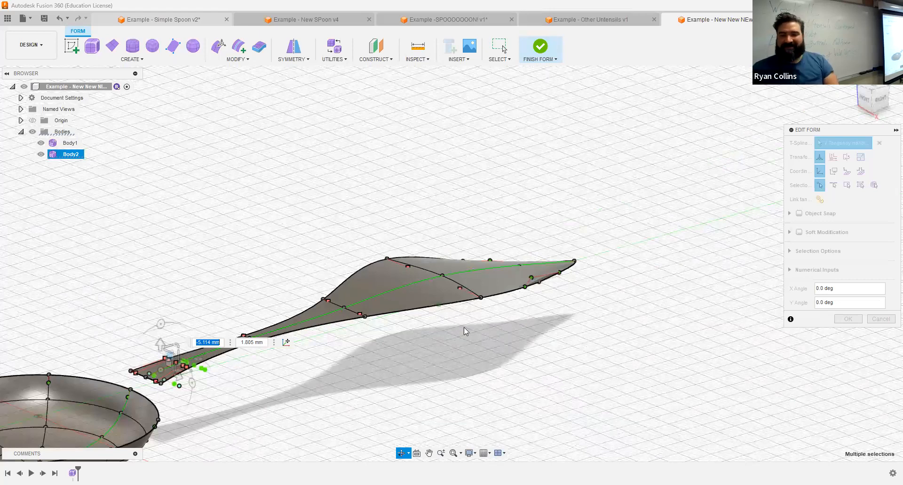
scroll(484, 328, down, 3)
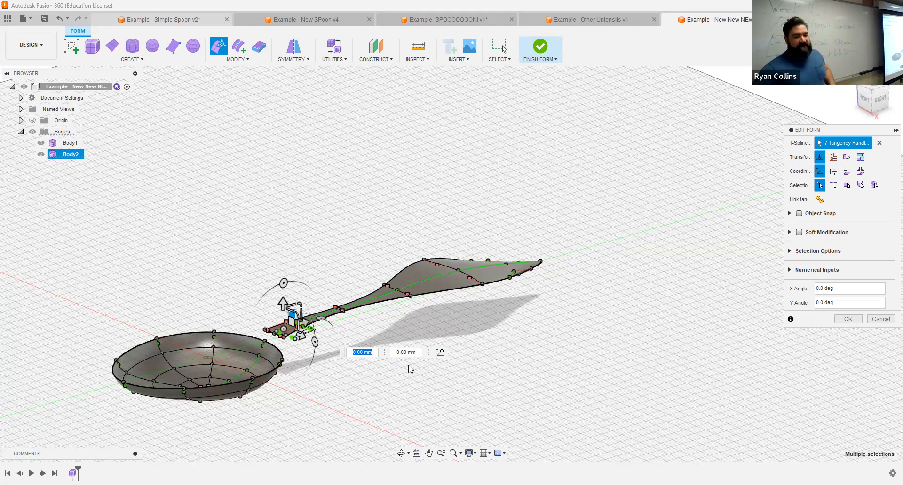
scroll(381, 366, up, 2)
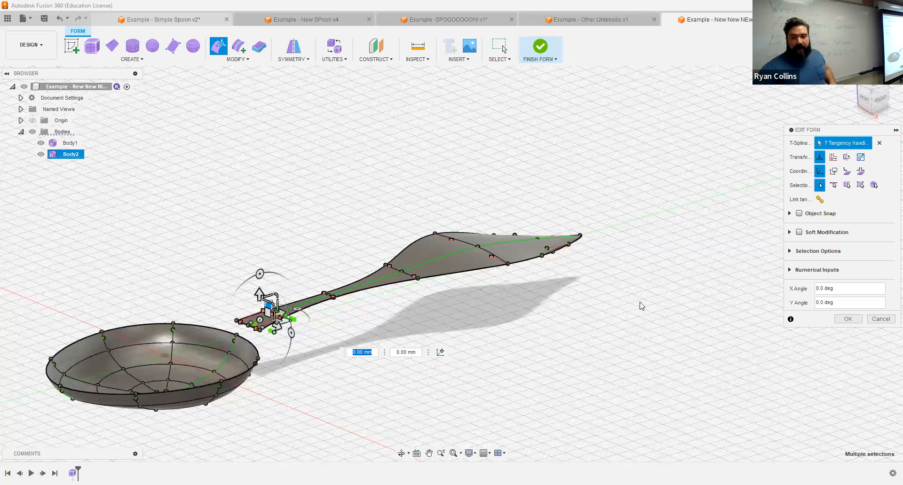
click(844, 320)
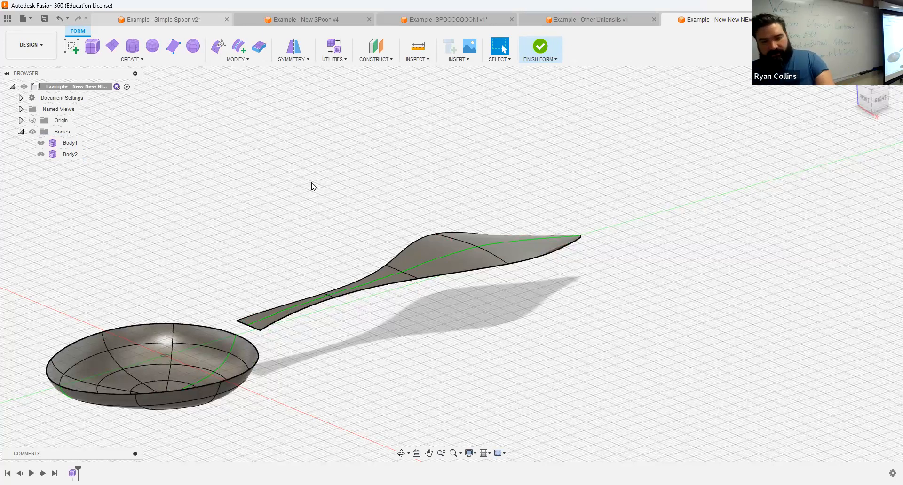
Save the design with the version description "Handle Plane".
key(ctrl+s)
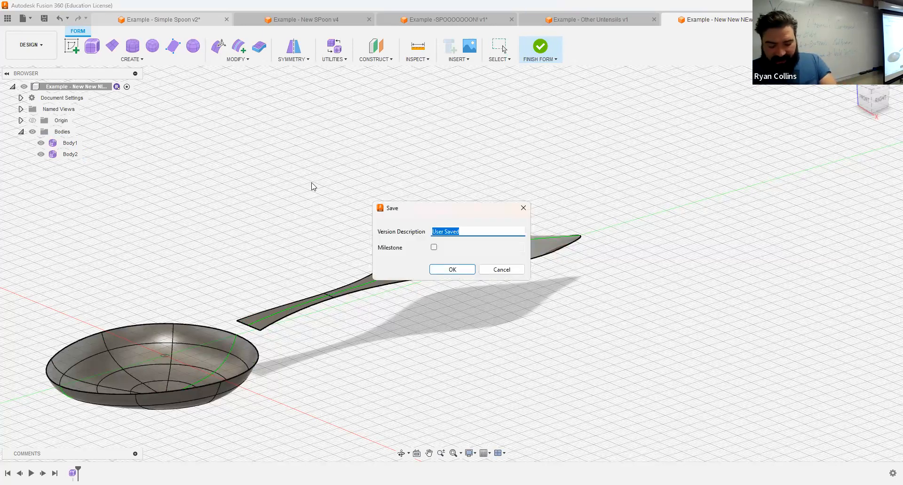
text(Handle )
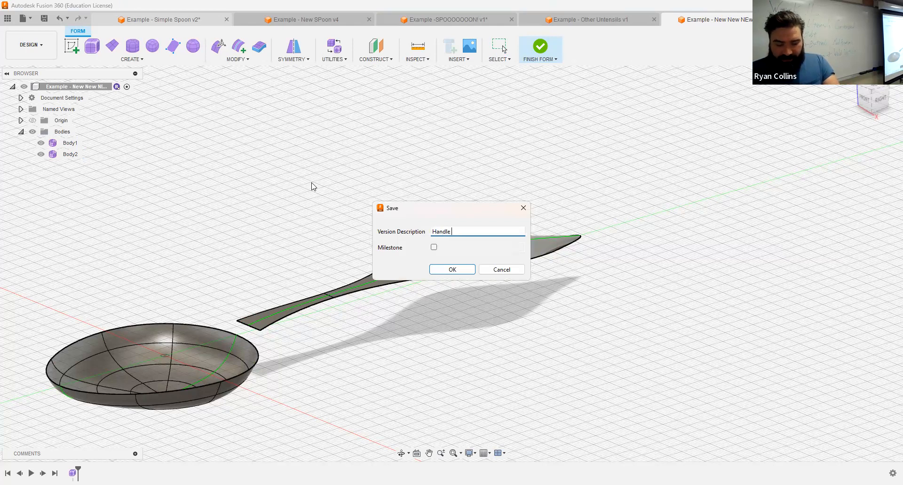
text(Plane)
key(Return)
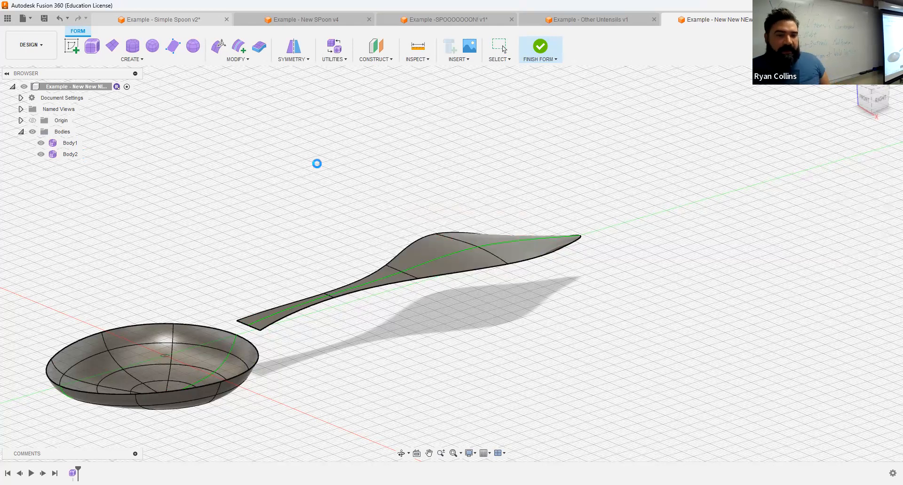
Start a Bridge and pick the handle's end edges facing the bowl as Side 1.
click(240, 334)
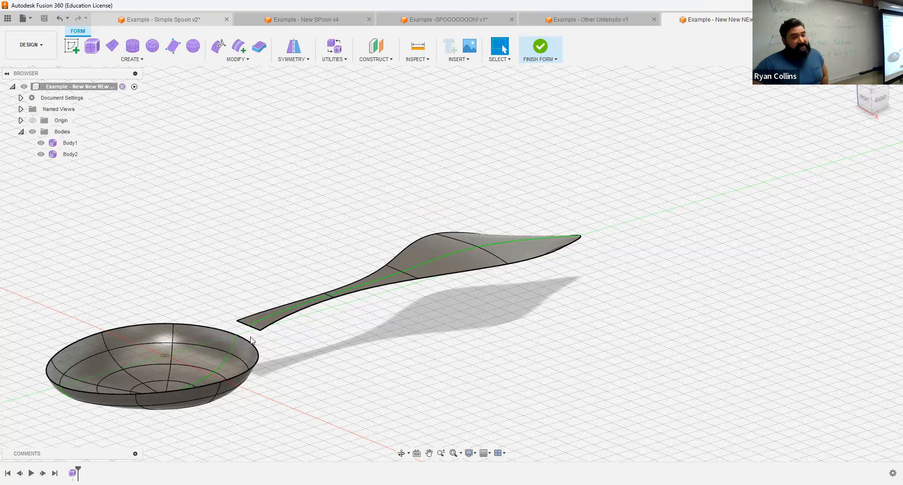
click(245, 60)
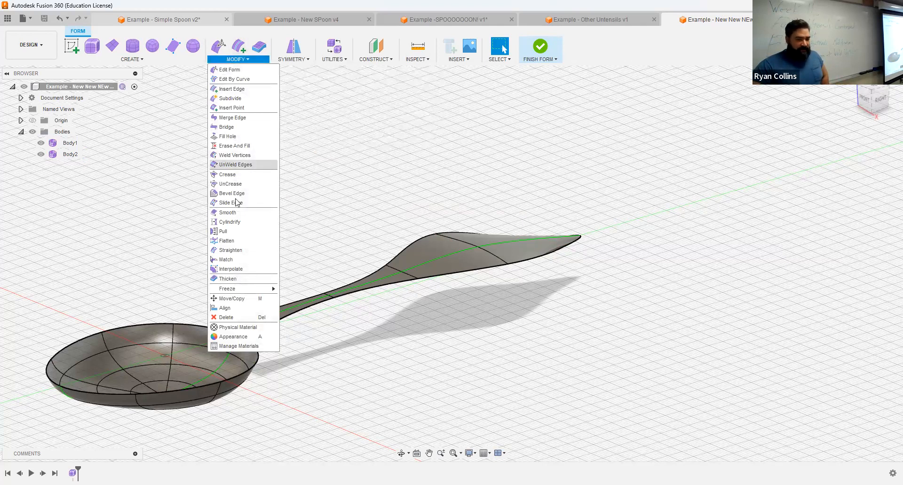
click(246, 129)
scroll(284, 314, up, 3)
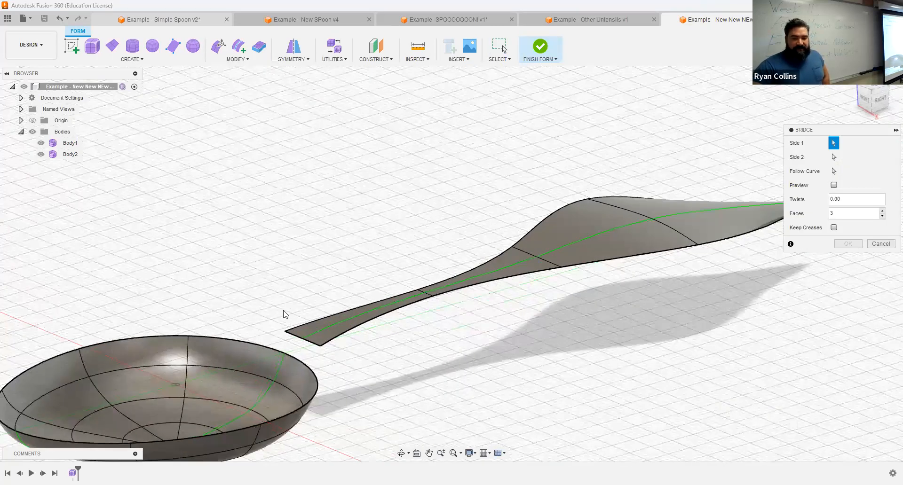
scroll(284, 314, up, 5)
click(378, 321)
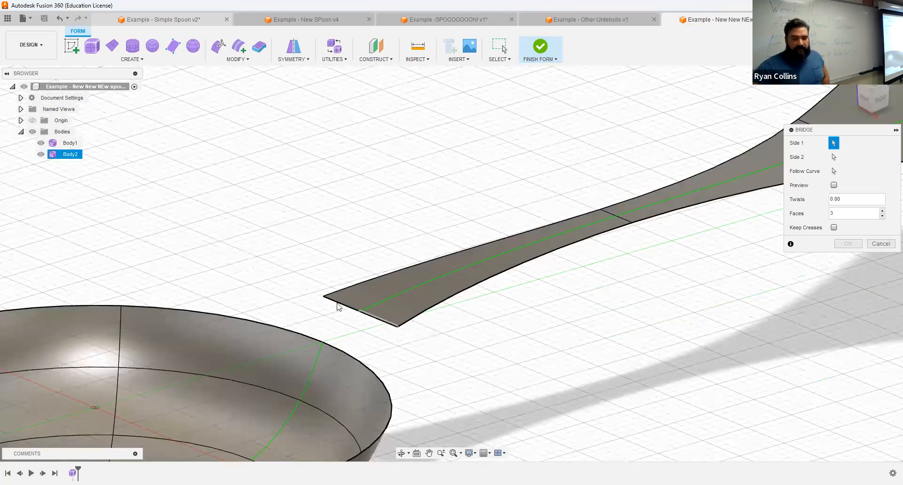
double_click(368, 314)
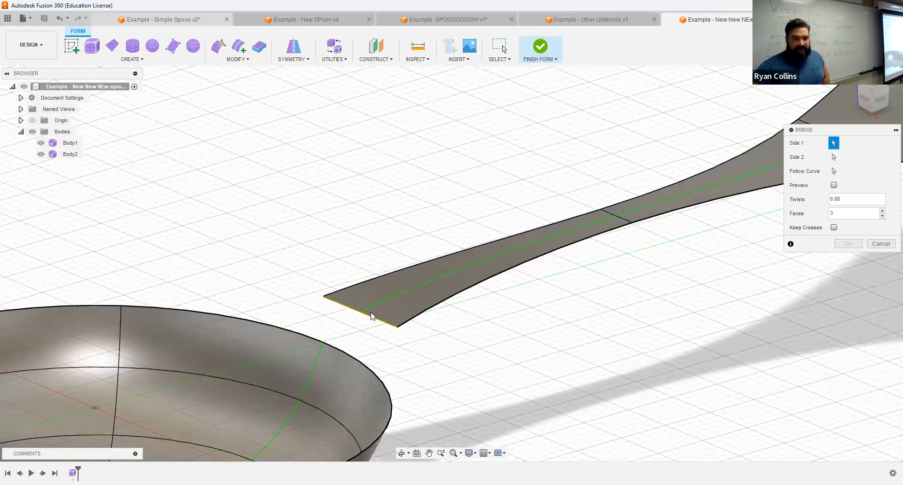
Select the bowl's rim as Side 2, reduced to the two rim edges beside the symmetry line facing the handle.
double_click(278, 327)
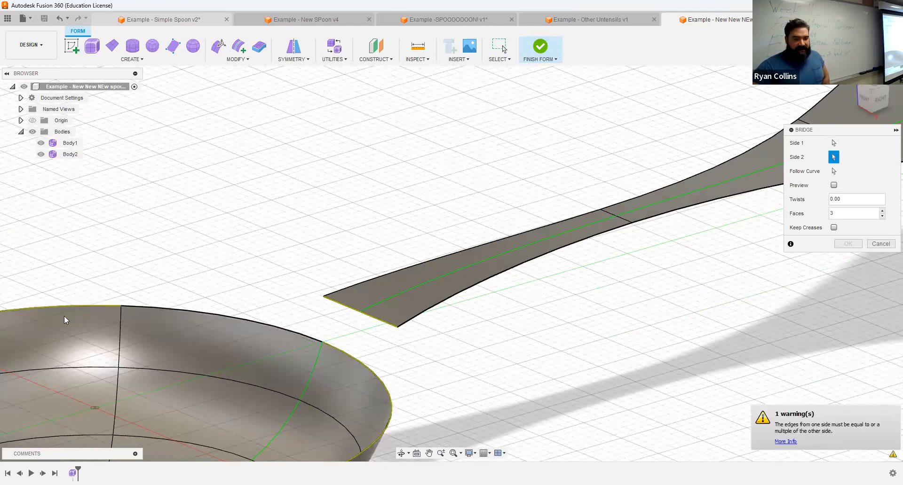
scroll(232, 371, down, 3)
middle_drag(222, 371, 250, 288)
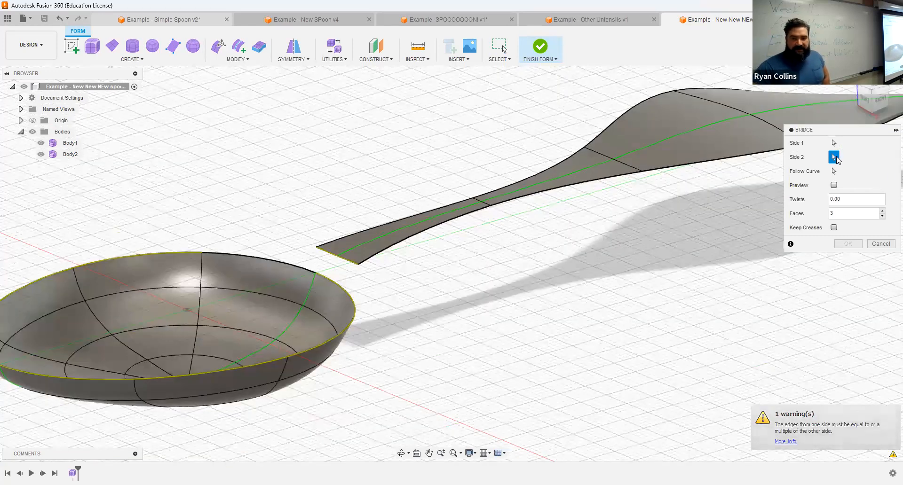
click(336, 283)
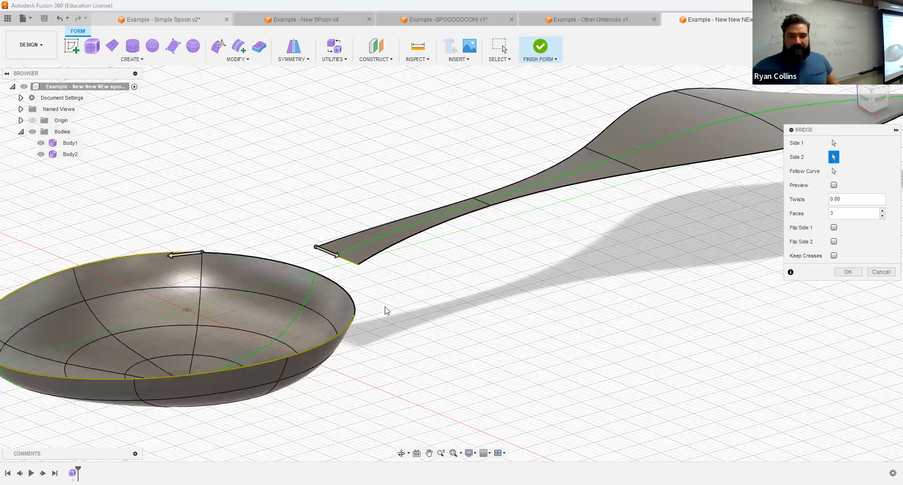
click(341, 330)
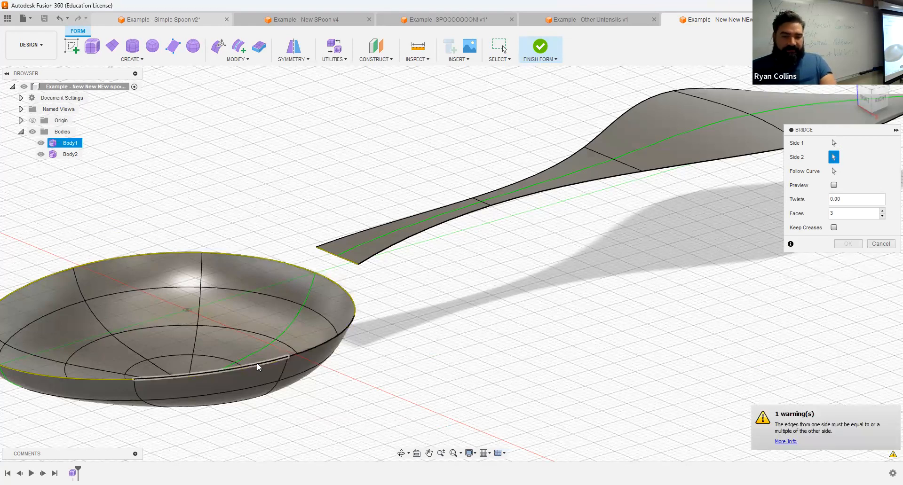
click(93, 377)
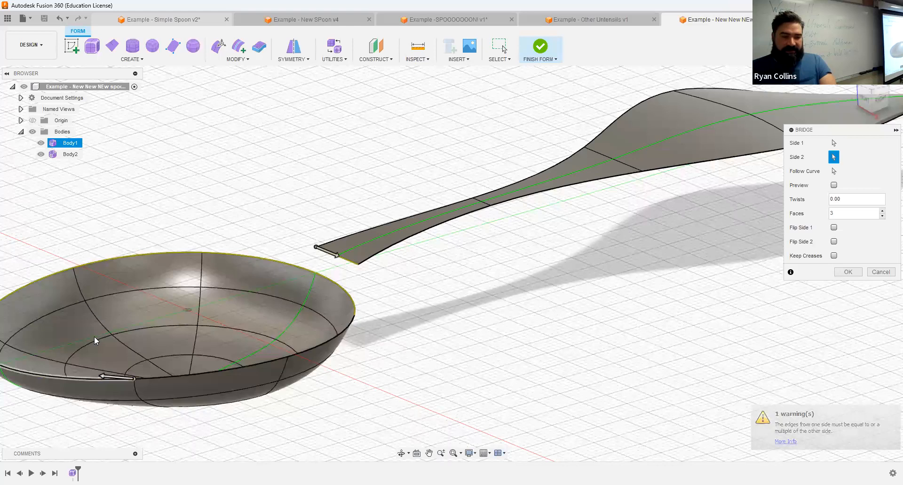
middle_drag(94, 337, 110, 338)
click(113, 284)
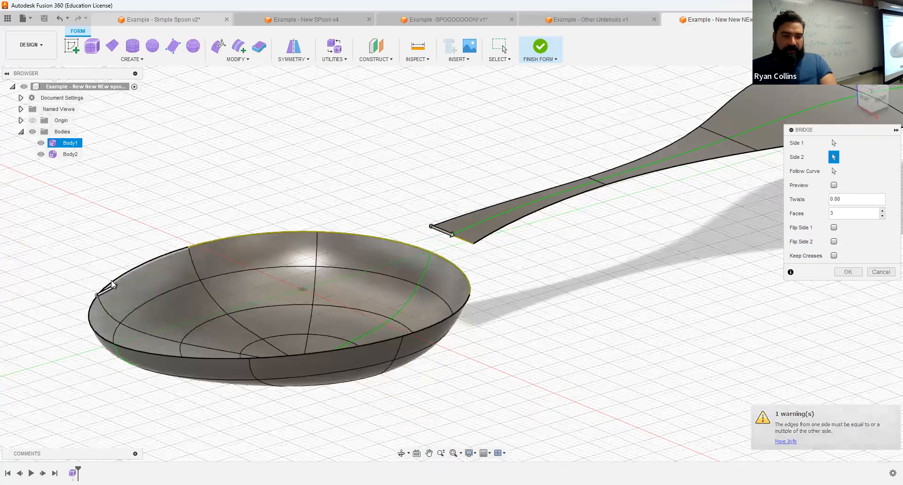
click(378, 236)
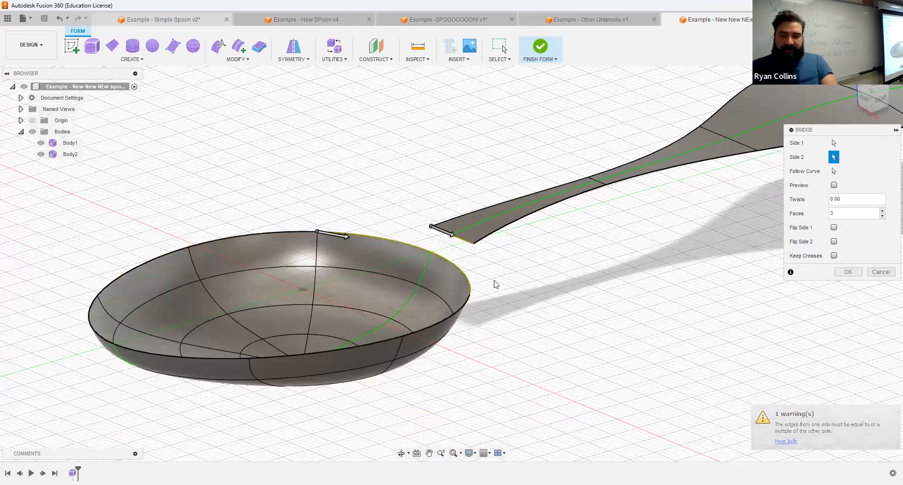
Check the direction arrows on both bridge sides and turn on Preview for the bridge.
scroll(570, 289, up, 4)
shift+middle_drag(570, 289, 466, 246)
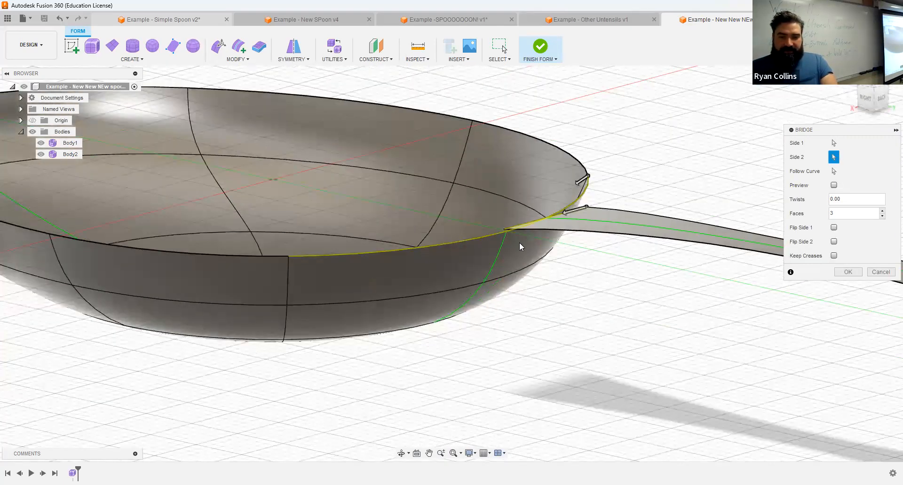
shift+middle_drag(458, 278, 521, 232)
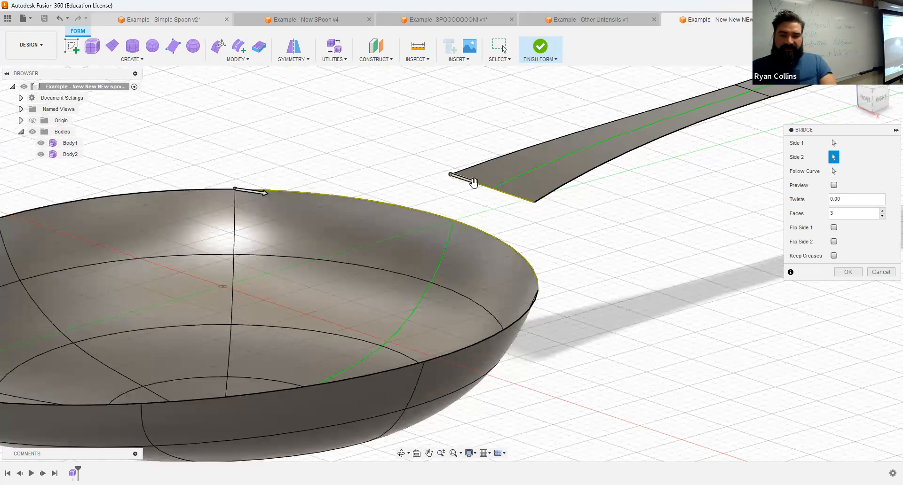
click(514, 200)
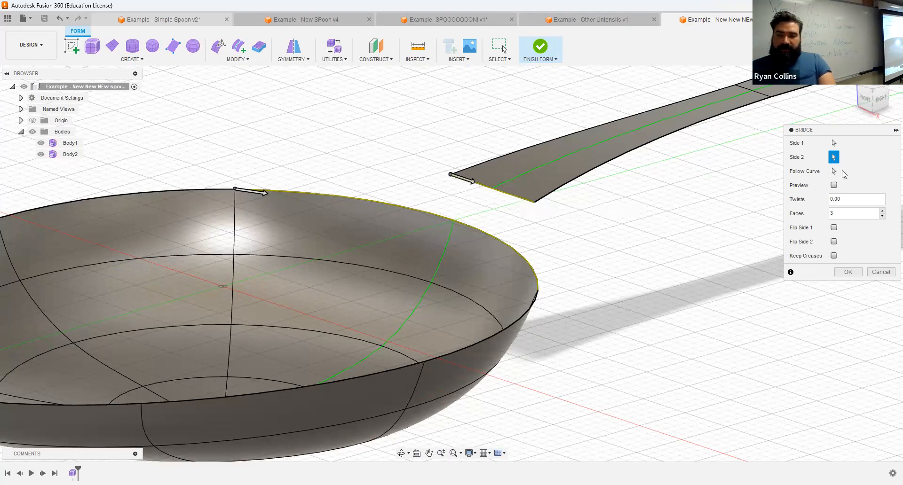
click(833, 186)
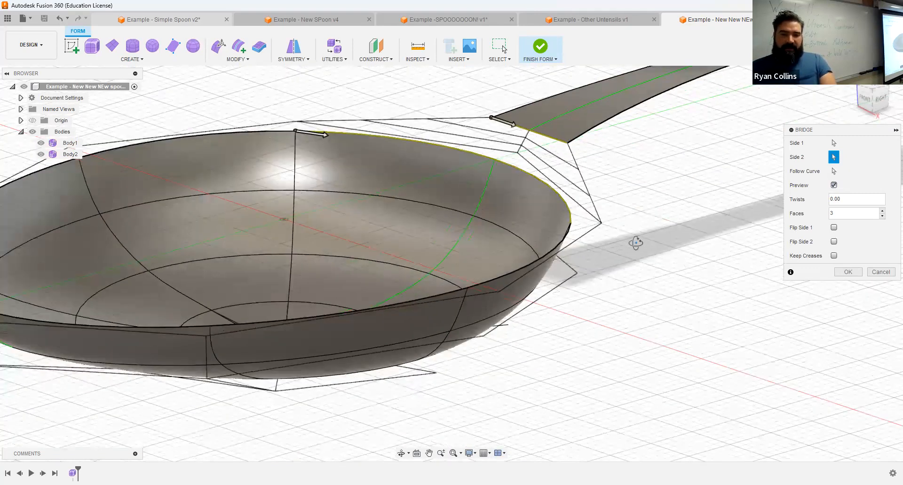
Set the bridge to 1 face and complete it between the handle's end and the bowl's rim.
scroll(613, 250, down, 2)
shift+middle_drag(612, 251, 489, 181)
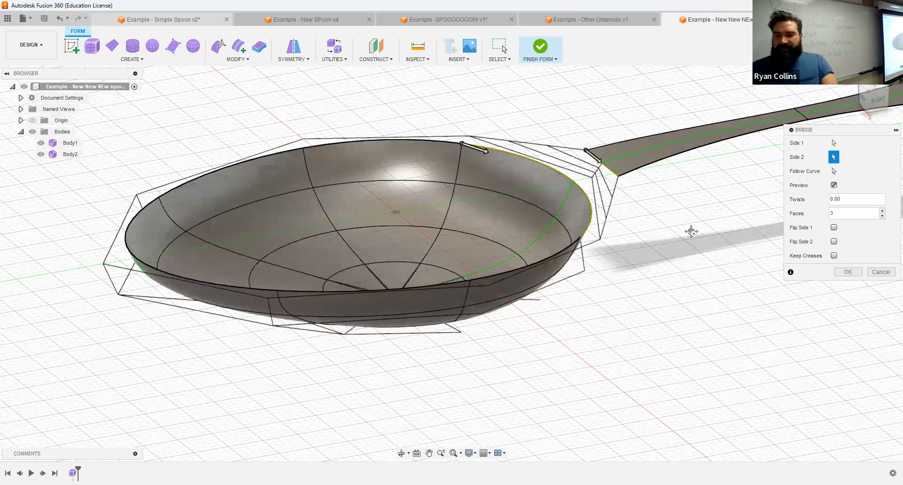
scroll(599, 266, up, 3)
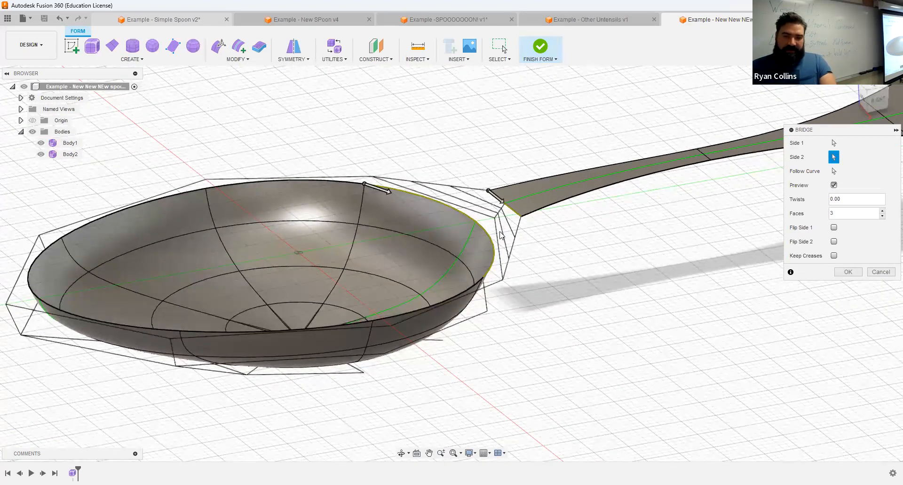
double_click(847, 216)
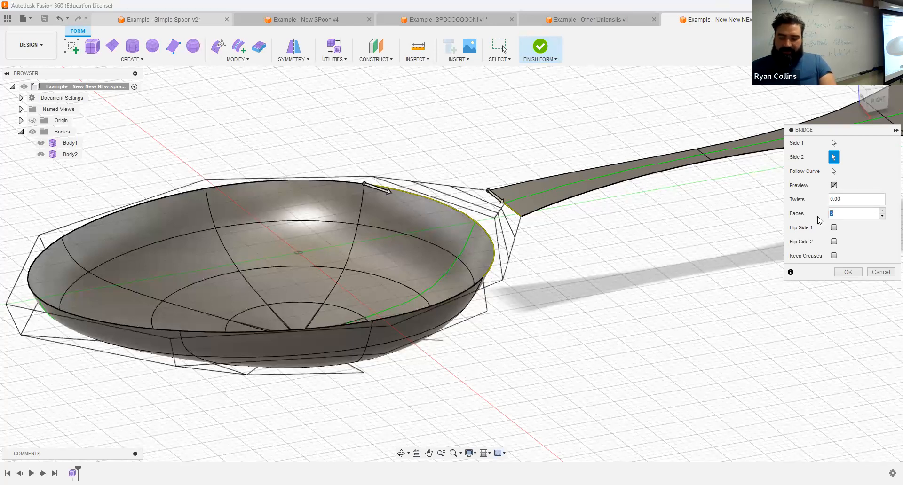
text(1)
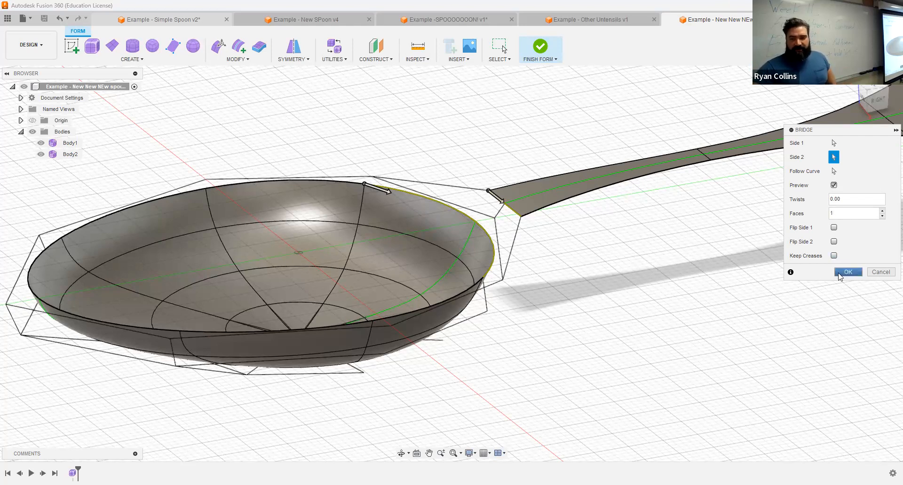
click(847, 272)
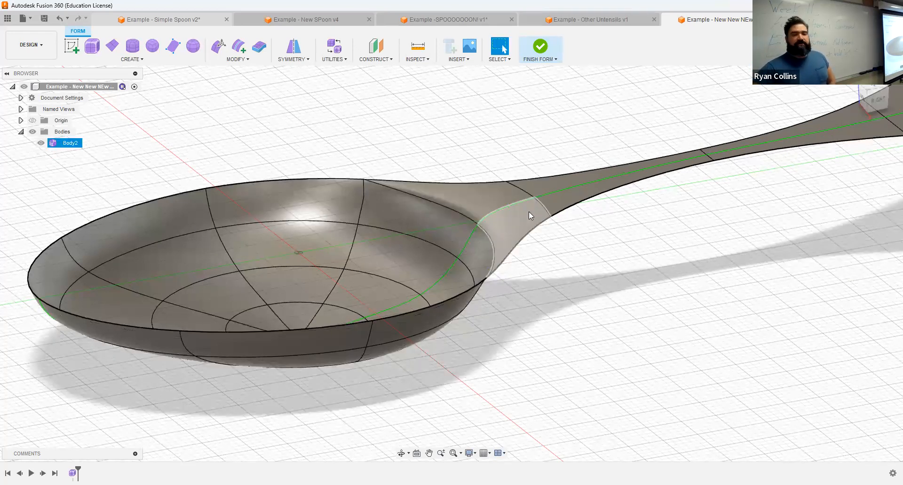
click(620, 305)
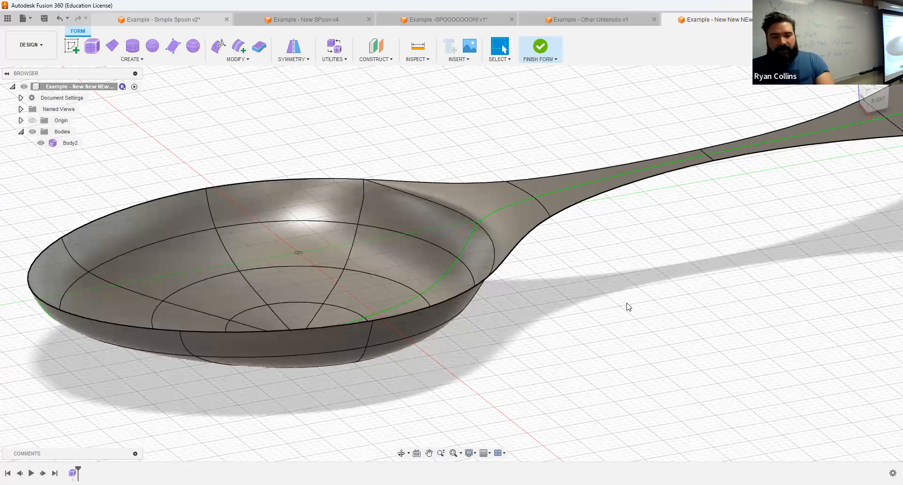
shift+middle_drag(625, 306, 609, 291)
click(872, 99)
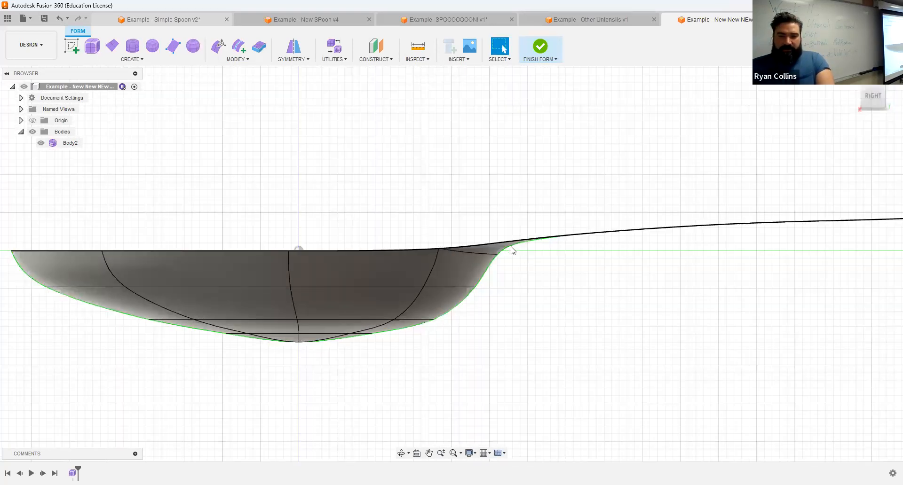
click(218, 46)
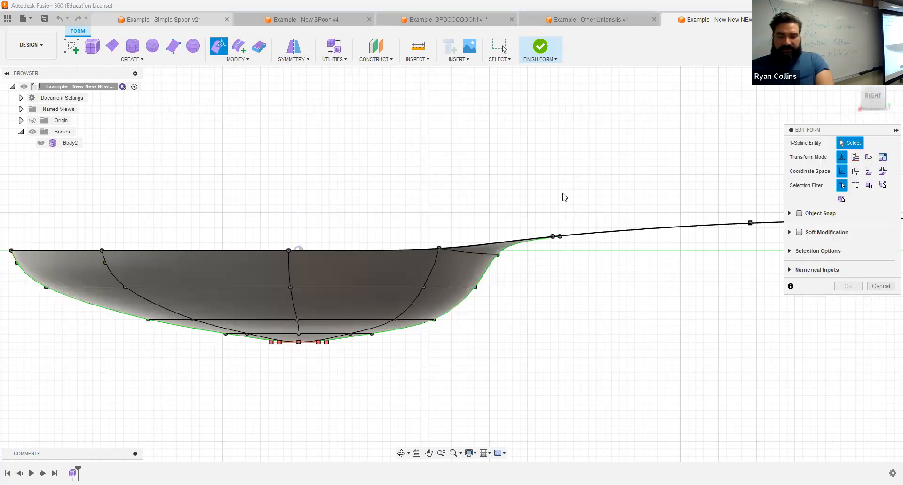
shift+middle_drag(548, 187, 593, 232)
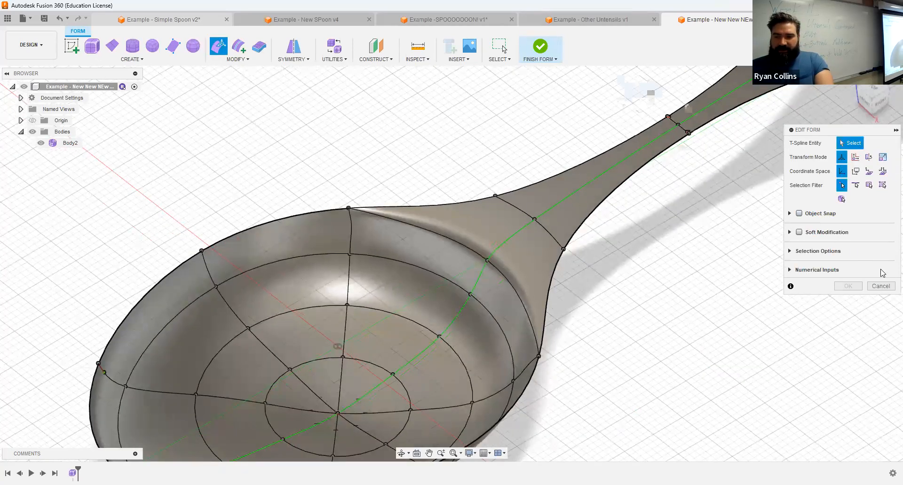
click(888, 286)
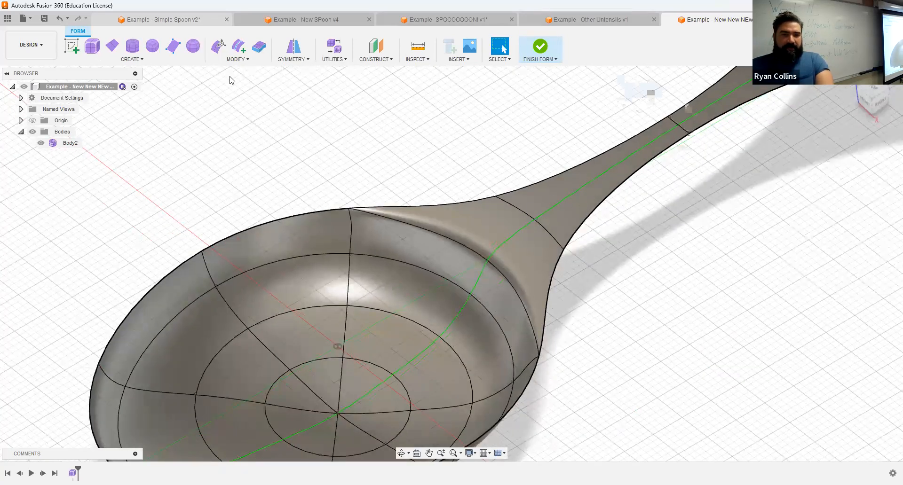
Try inserting edges on both sides of the bridge-to-handle edge at location 0.261, and undo the insertion.
click(239, 47)
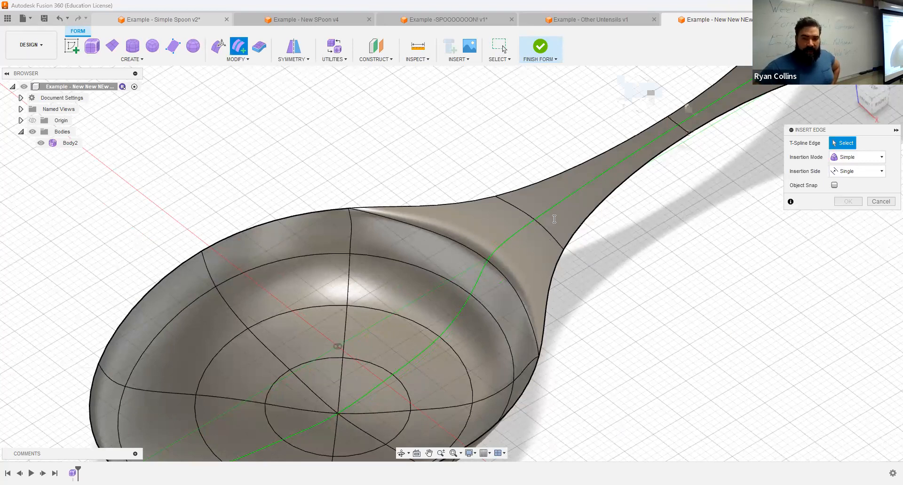
double_click(548, 238)
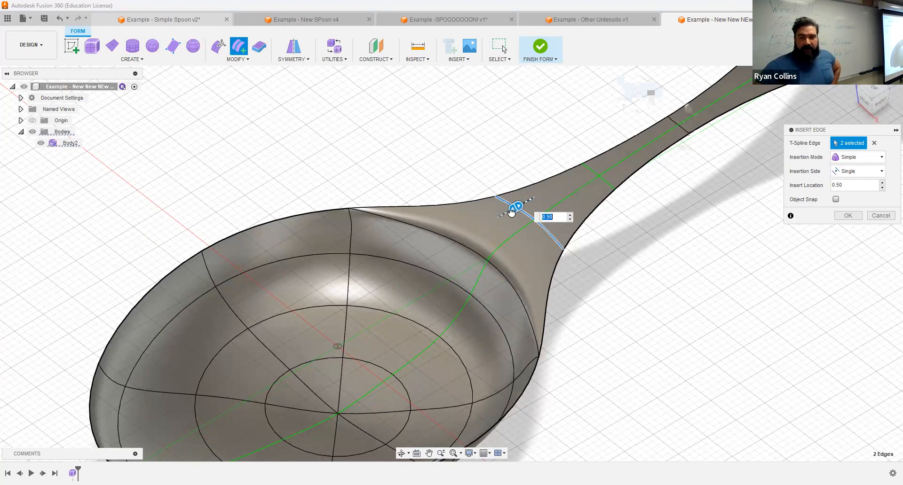
click(848, 172)
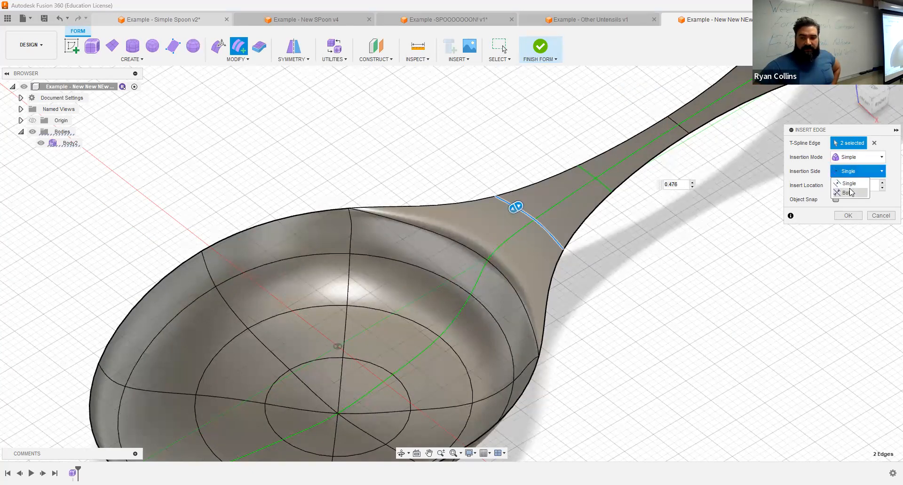
key(Return)
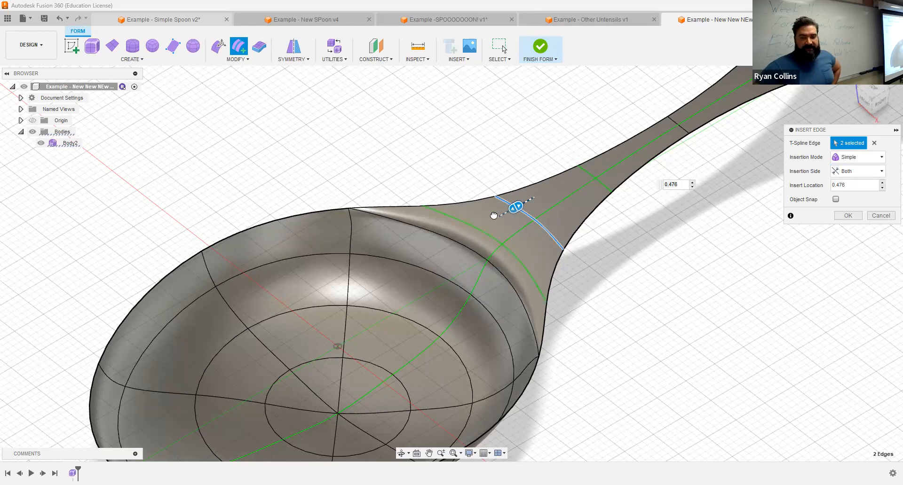
drag(473, 228, 588, 236)
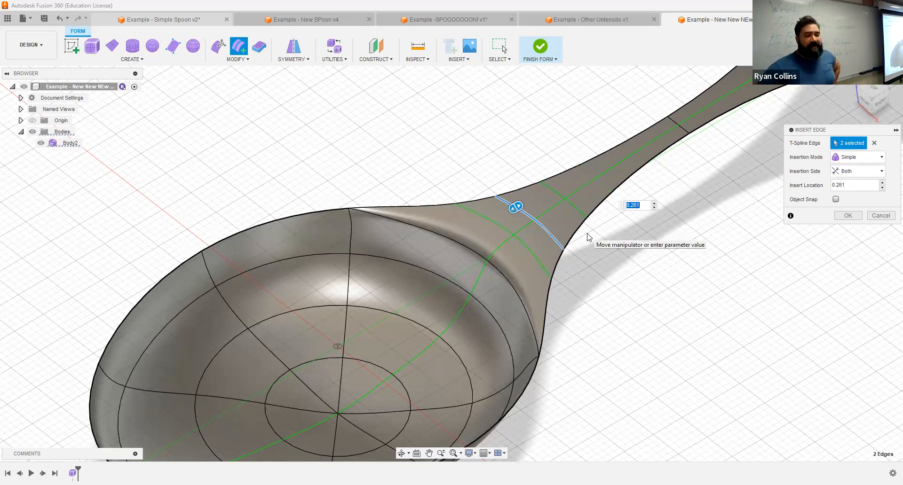
click(847, 216)
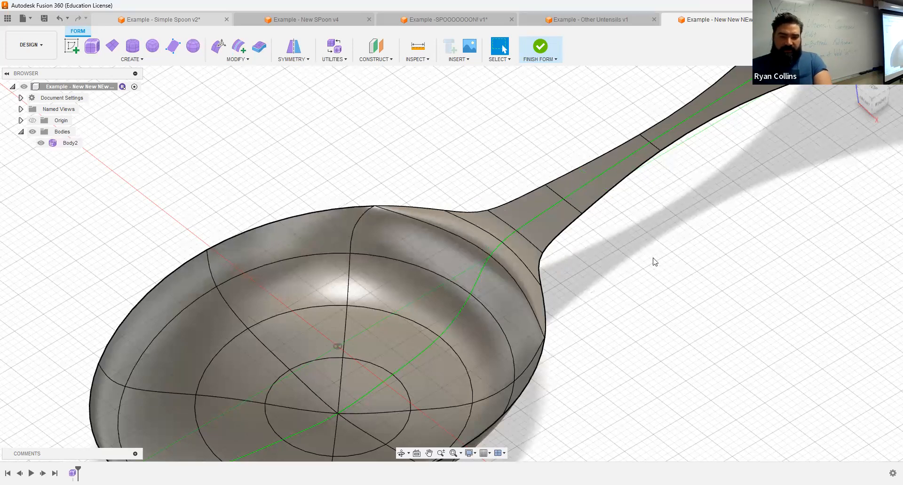
key(ctrl+z)
Insert a simple edge on a single side of the bridge-to-handle edge, toward the handle, at location 0.50.
right_click(689, 284)
key(Escape)
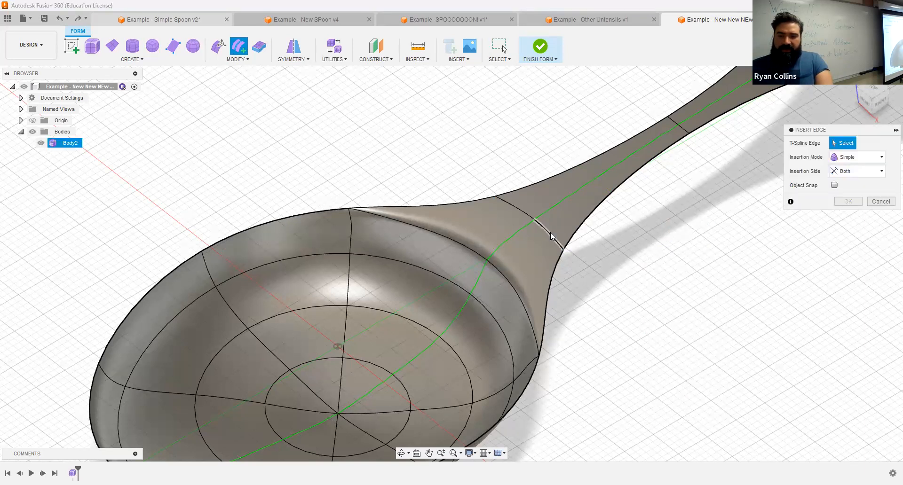
click(550, 232)
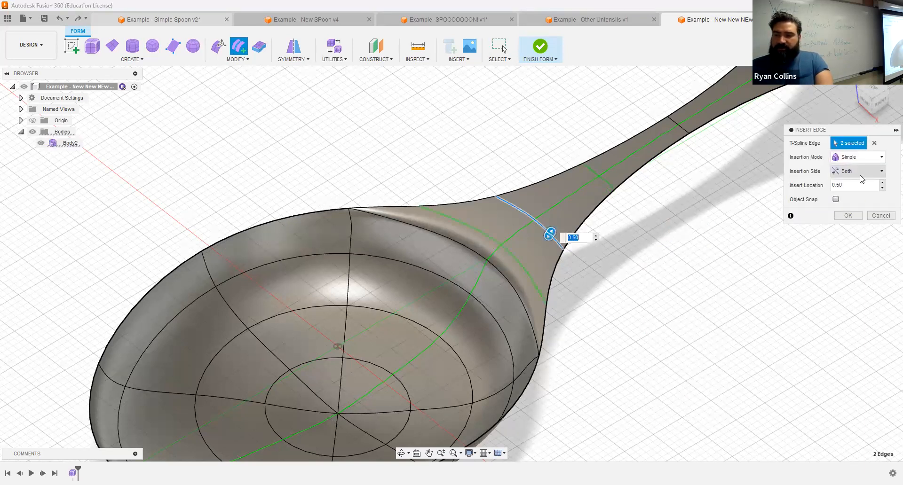
click(862, 171)
click(848, 189)
click(856, 218)
middle_drag(705, 233, 499, 298)
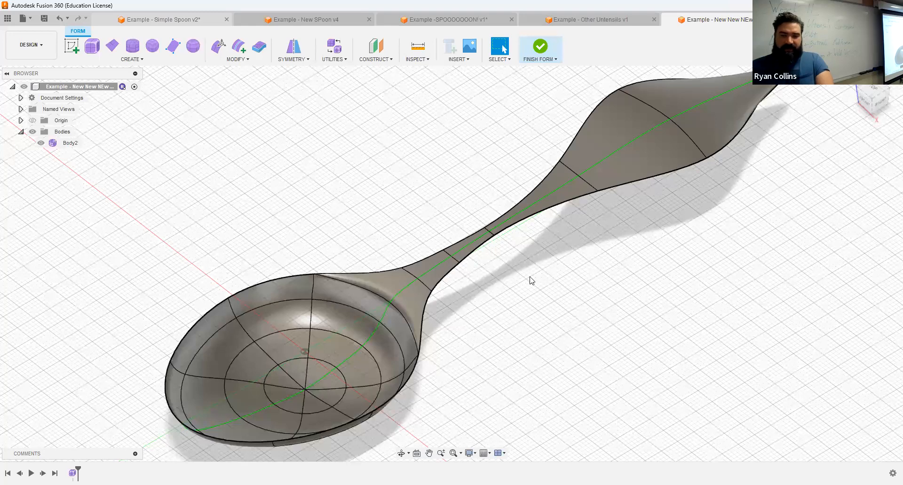
shift+middle_drag(510, 268, 528, 260)
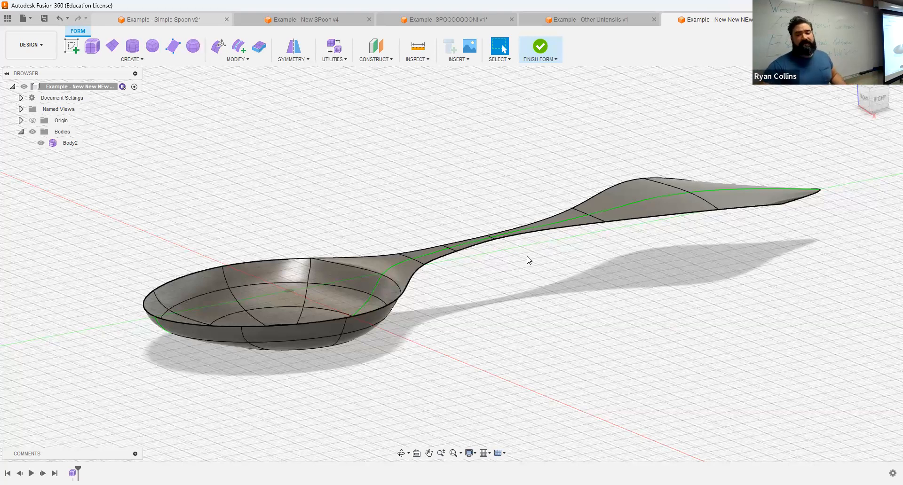
Arch the handle's neck upward with Edit Form, moving the inserted edge's vertices about 2.9 mm up and 2.1 mm toward the bowl.
click(223, 49)
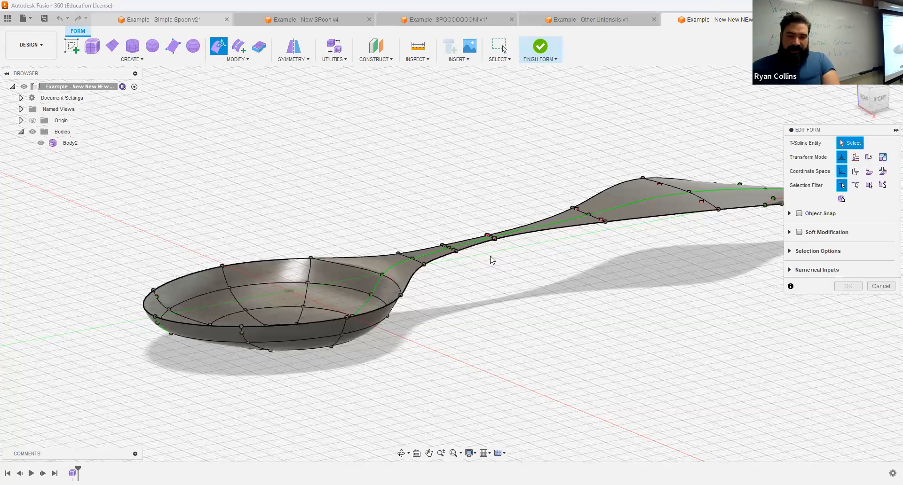
click(870, 104)
scroll(480, 223, up, 3)
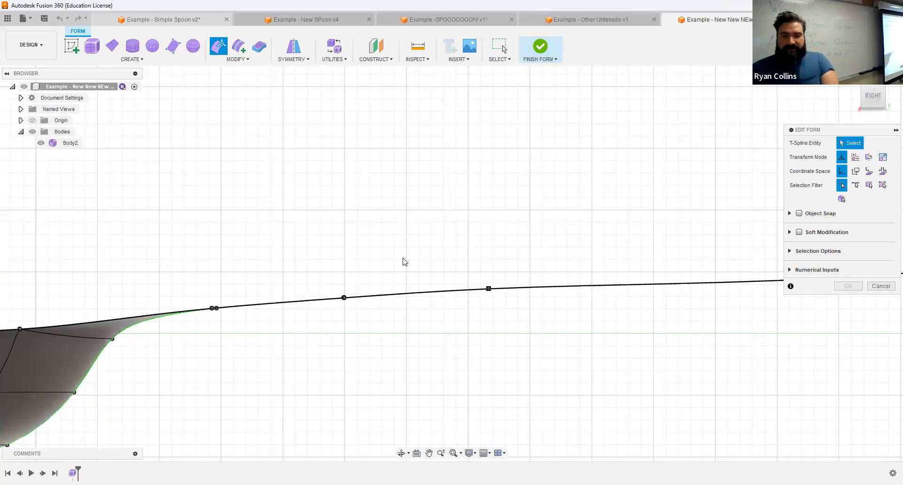
drag(433, 252, 543, 314)
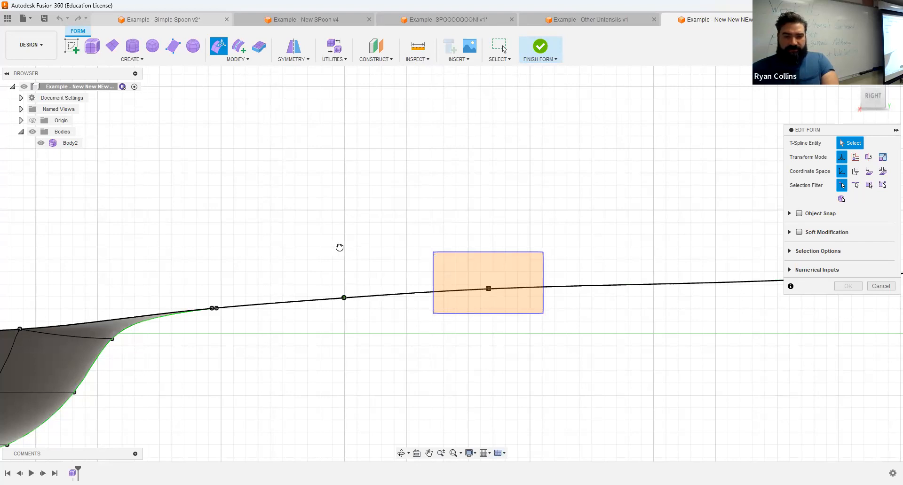
shift+middle_drag(340, 247, 355, 370)
click(835, 320)
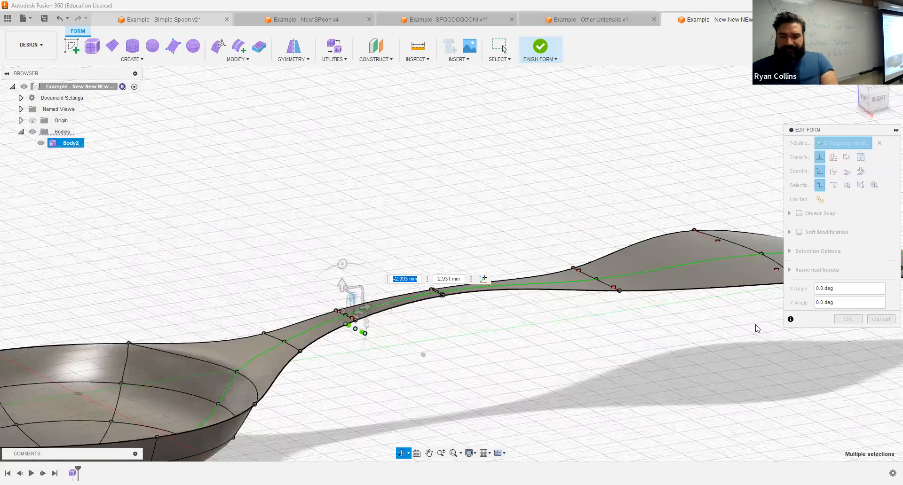
scroll(590, 369, down, 3)
scroll(588, 368, up, 1)
middle_drag(588, 367, 564, 326)
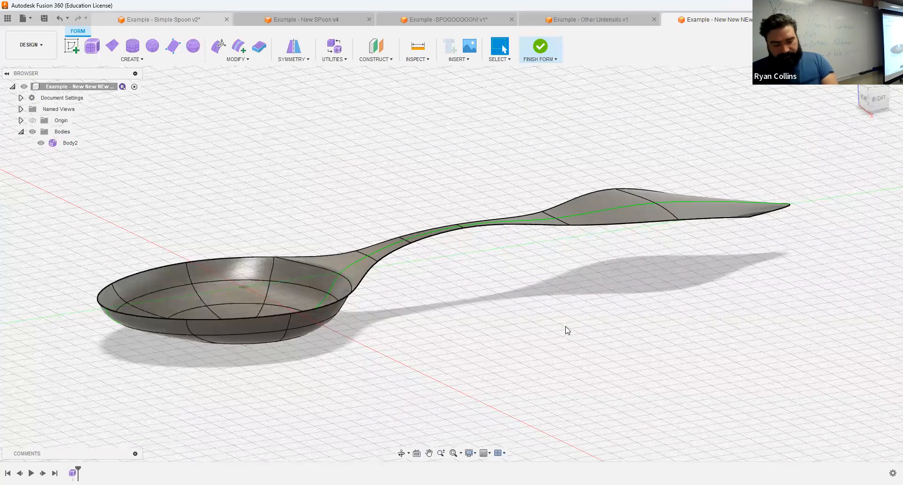
Save the design with the version description "Bridge".
key(ctrl+s)
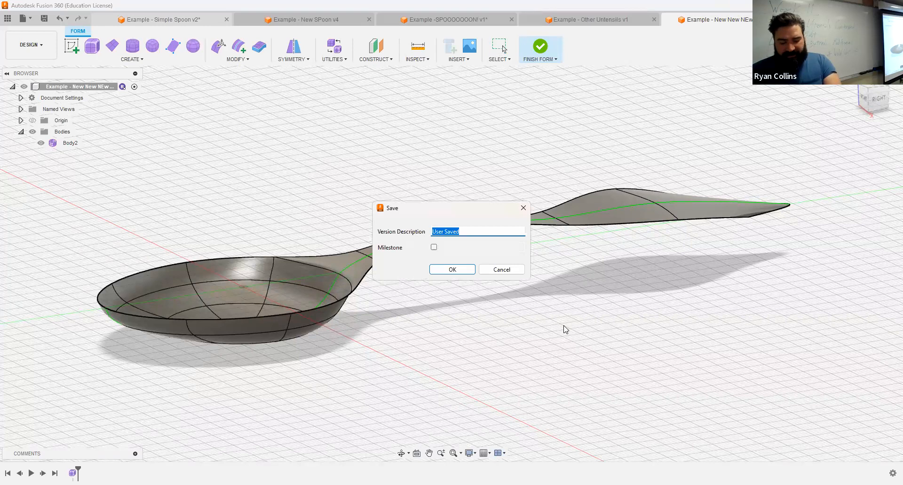
text(Bridge)
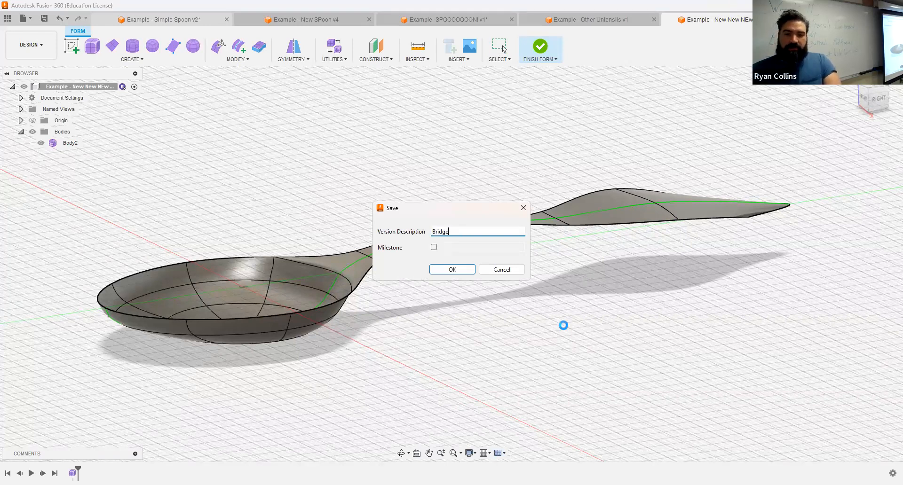
key(Return)
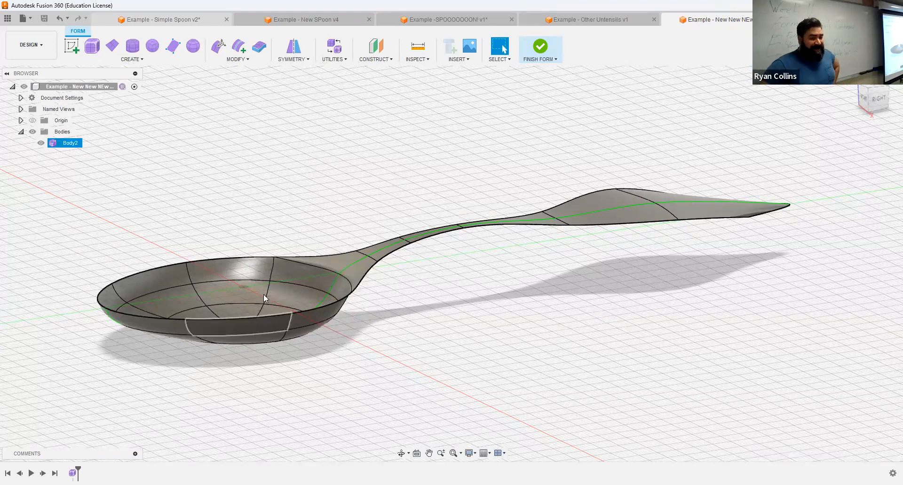
Thicken the whole spoon body by 2 mm with the Soft thicken type and Normal direction.
click(262, 47)
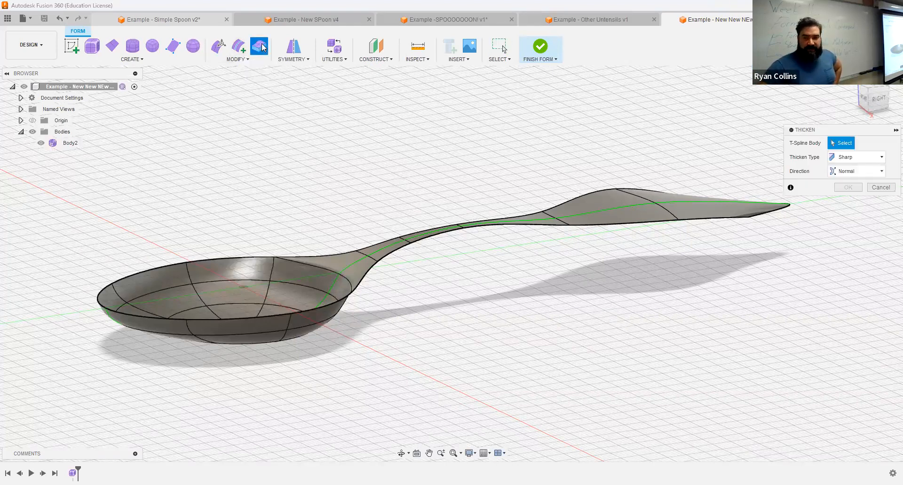
click(850, 158)
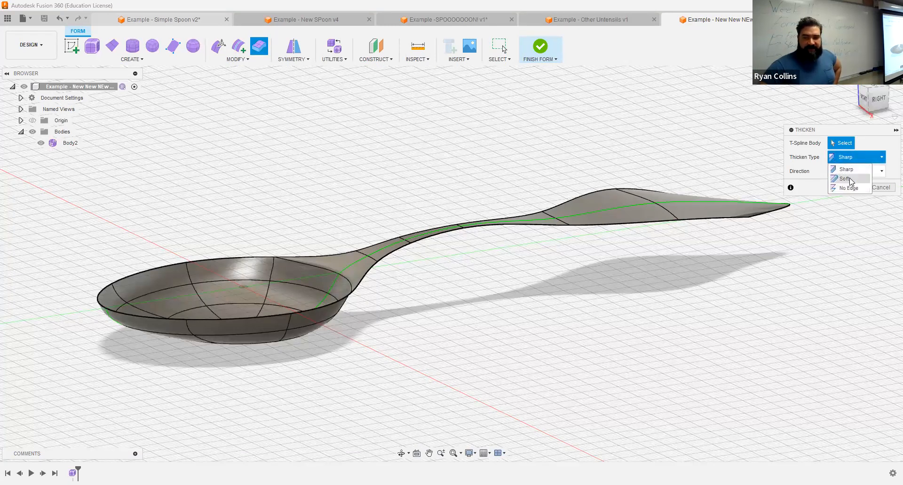
click(846, 179)
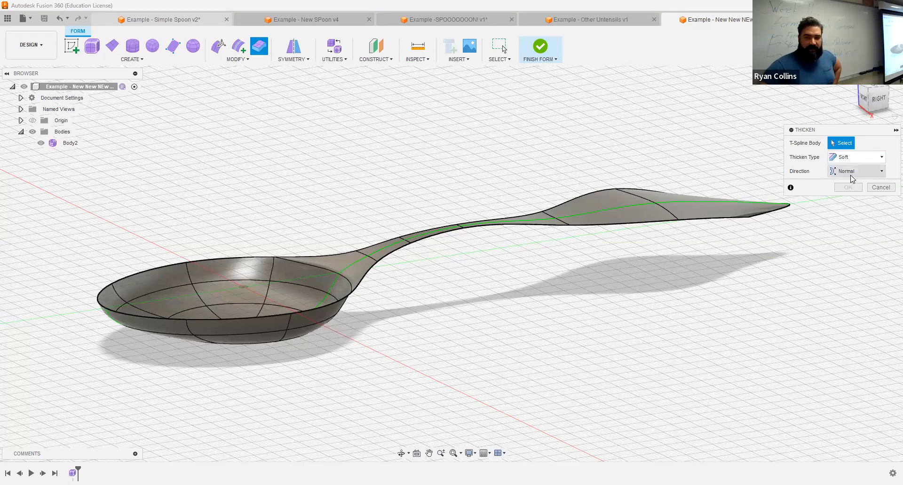
click(850, 174)
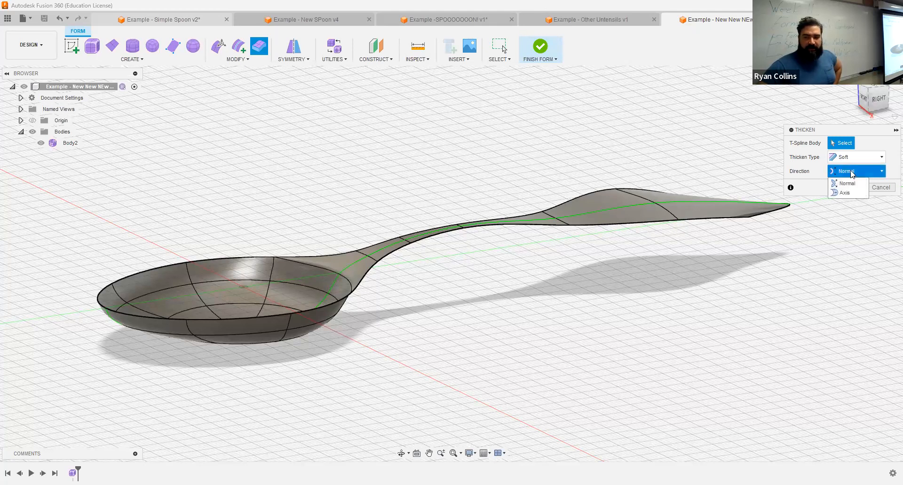
click(846, 183)
click(608, 195)
click(607, 195)
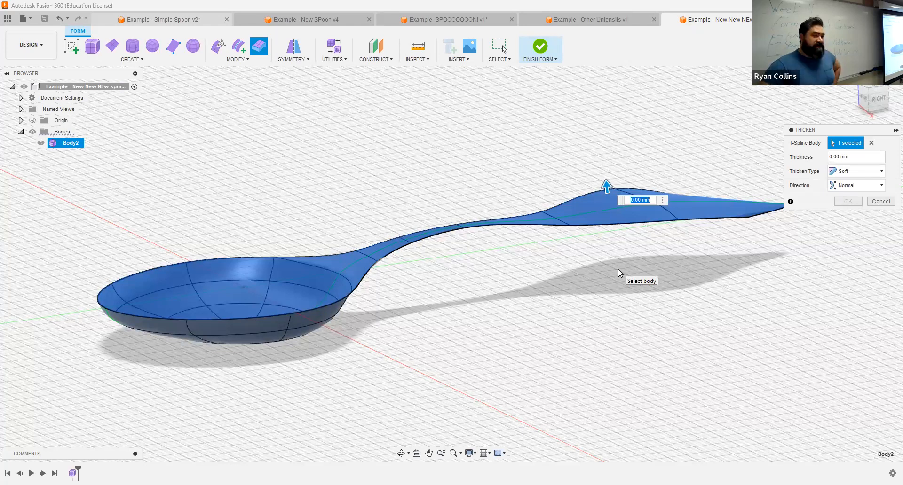
text(2)
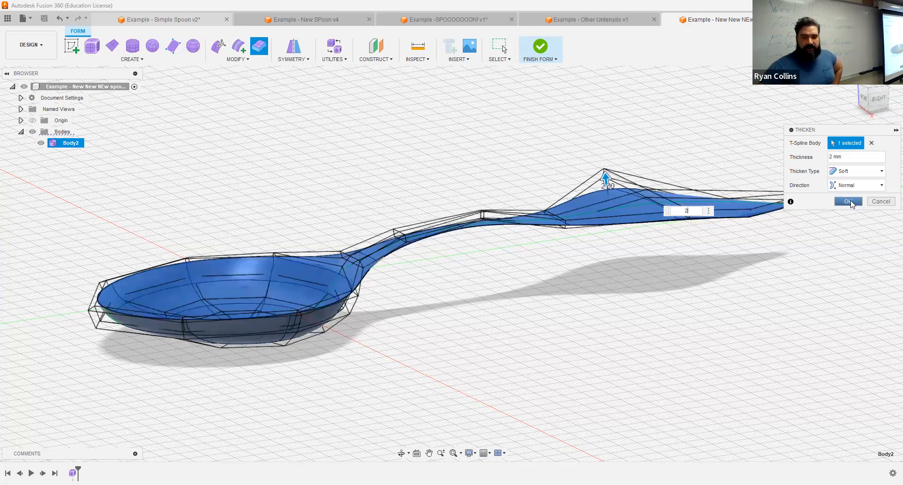
click(848, 202)
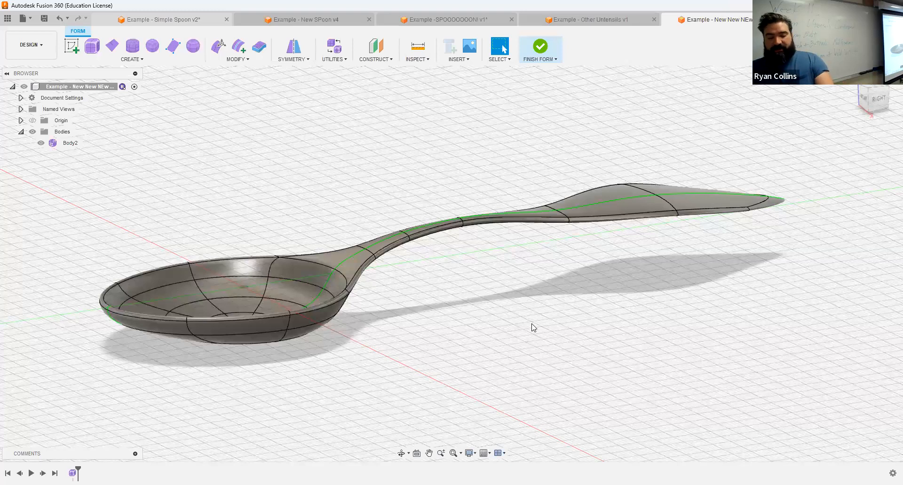
Undo the 2 mm thickening and thicken the whole spoon body by 5 mm with the Soft type and Normal direction.
key(ctrl+s)
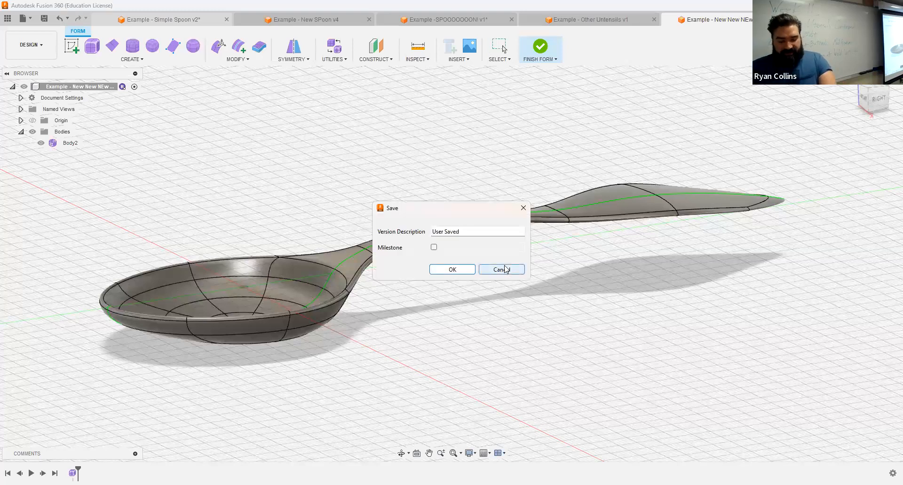
click(500, 270)
right_click(449, 205)
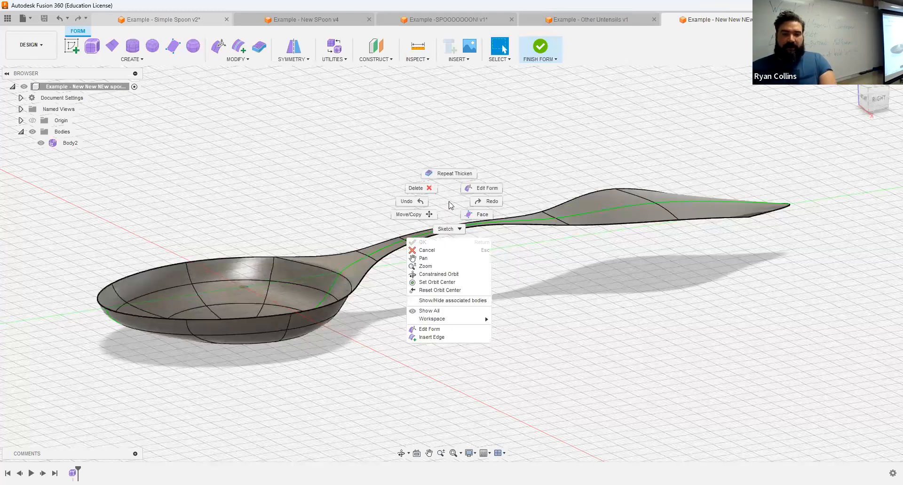
click(455, 174)
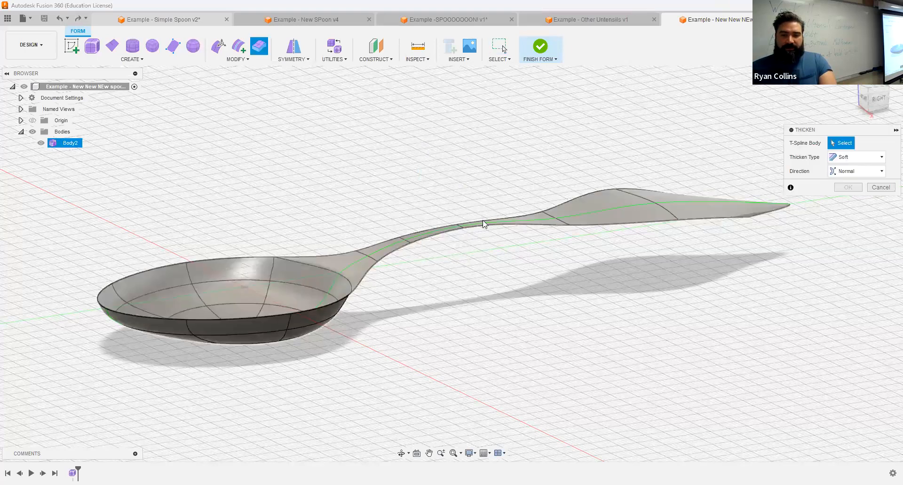
click(607, 217)
text(5)
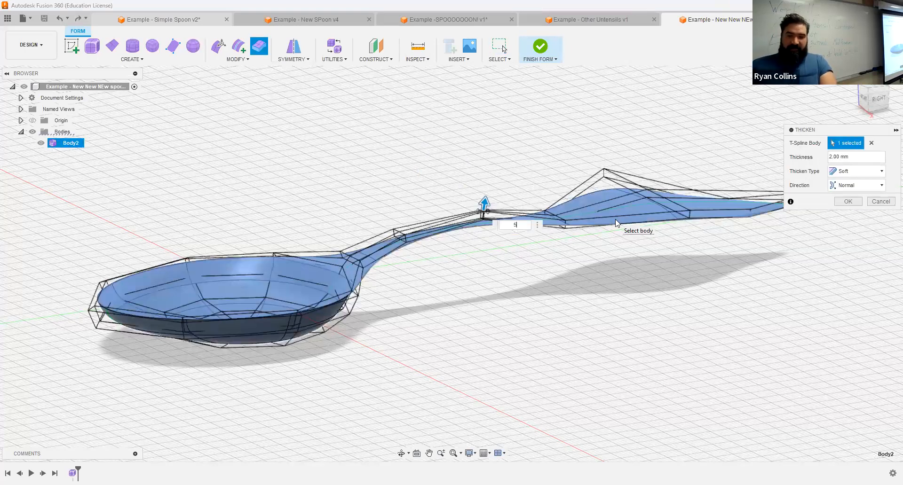
key(Return)
click(848, 202)
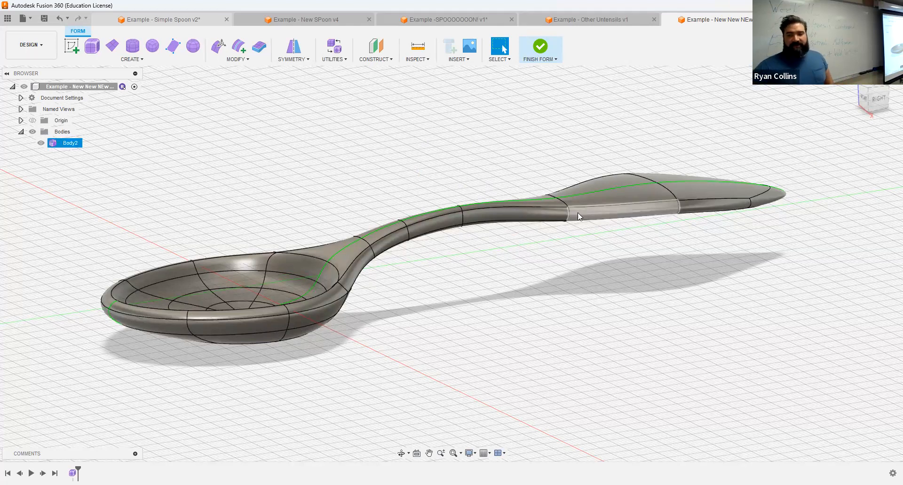
Select all faces and edges of the handle's wide end with Edit Form and scale it uniformly to about 0.60.
click(220, 46)
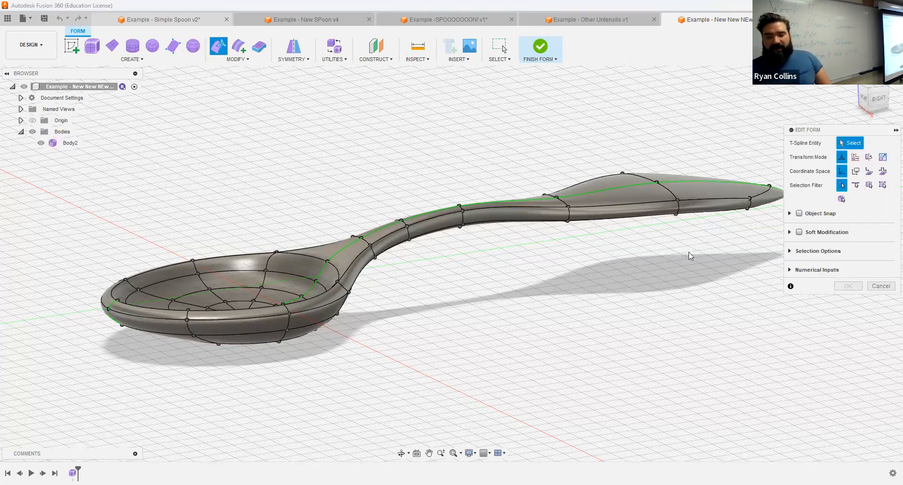
shift+middle_drag(687, 252, 658, 323)
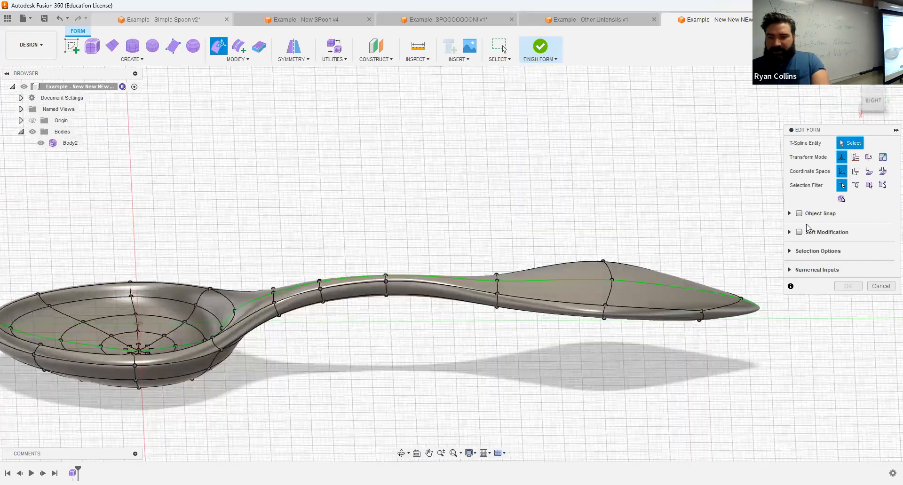
click(883, 186)
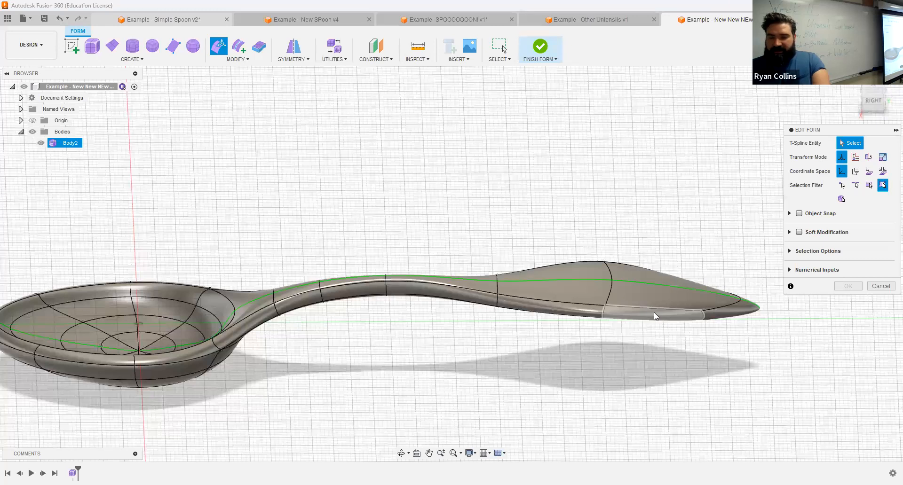
click(722, 309)
shift+middle_drag(748, 172, 822, 168)
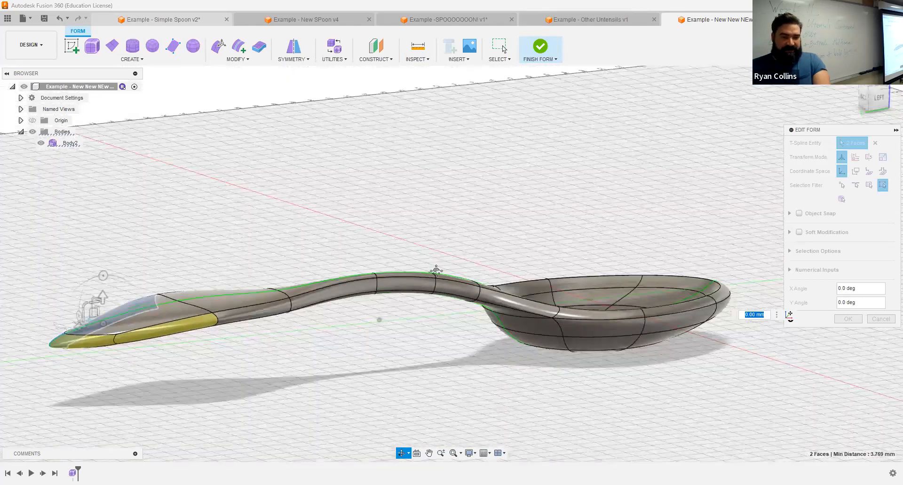
scroll(103, 356, up, 5)
middle_drag(104, 356, 173, 302)
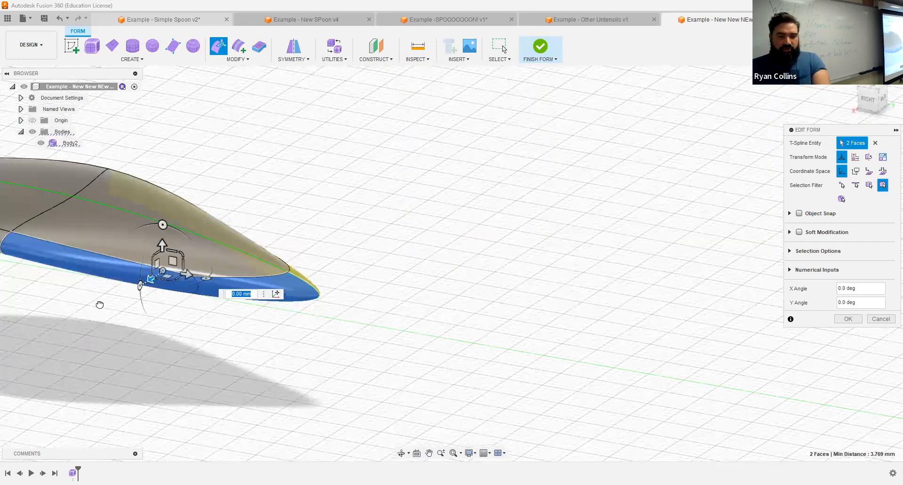
shift+middle_drag(537, 278, 532, 250)
scroll(532, 250, down, 3)
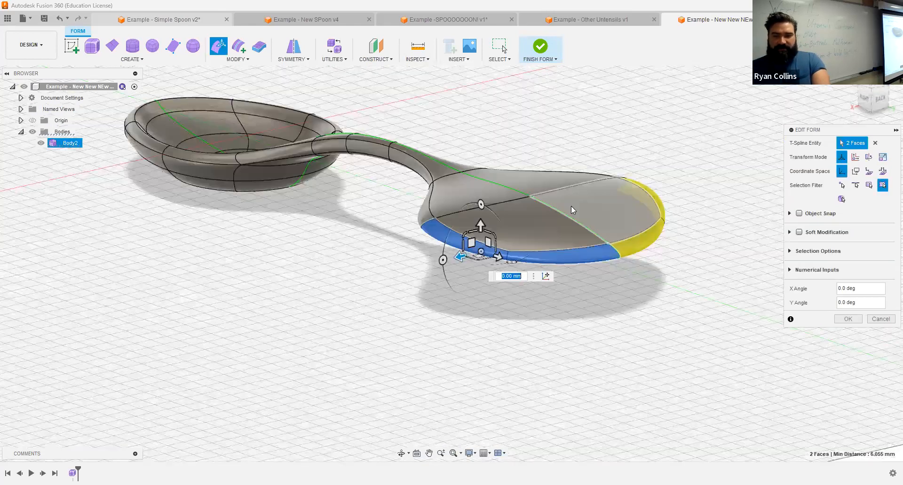
mouse_move(564, 192)
shift+middle_down()
mouse_move(547, 182)
mouse_move(586, 241)
mouse_move(593, 236)
mouse_move(559, 177)
mouse_move(548, 187)
mouse_move(564, 195)
shift+middle_up()
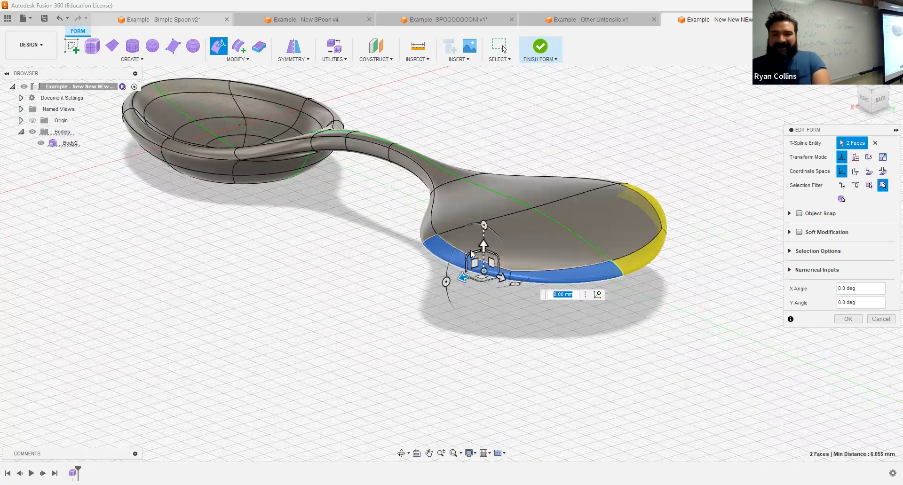
click(863, 100)
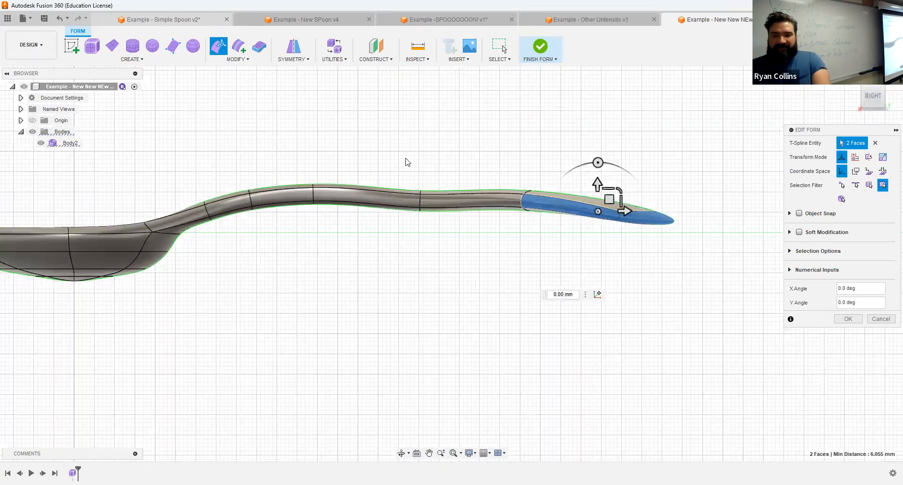
drag(406, 157, 715, 298)
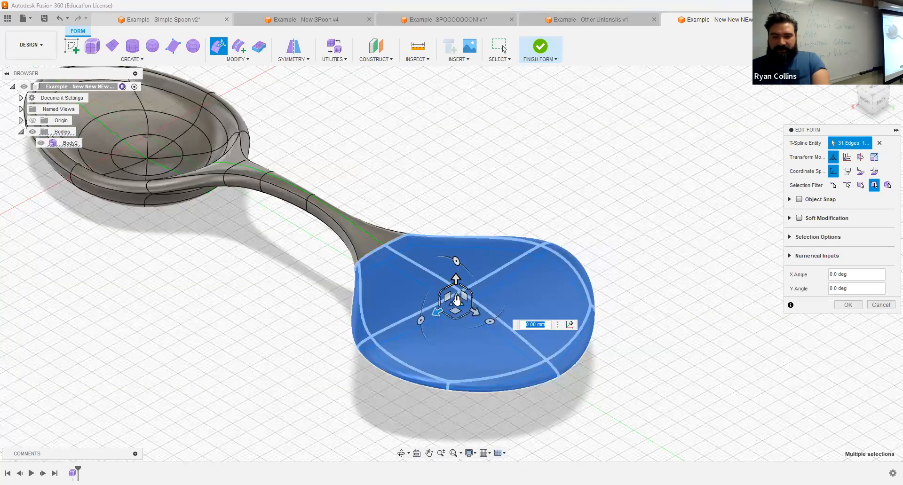
mouse_move(456, 299)
mouse_down()
mouse_move(556, 282)
mouse_move(446, 316)
mouse_move(457, 310)
mouse_up()
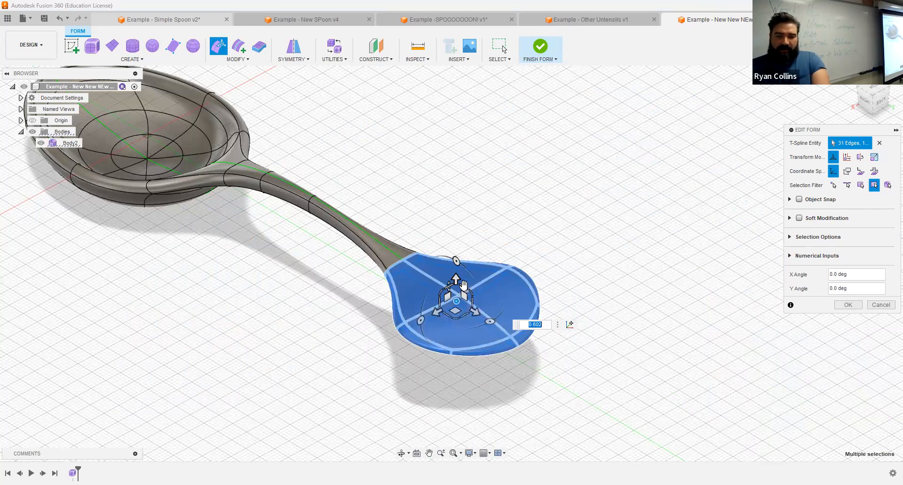
Try stretching the handle's wide end vertically with Edit Form scaling, and undo it.
drag(463, 285, 482, 153)
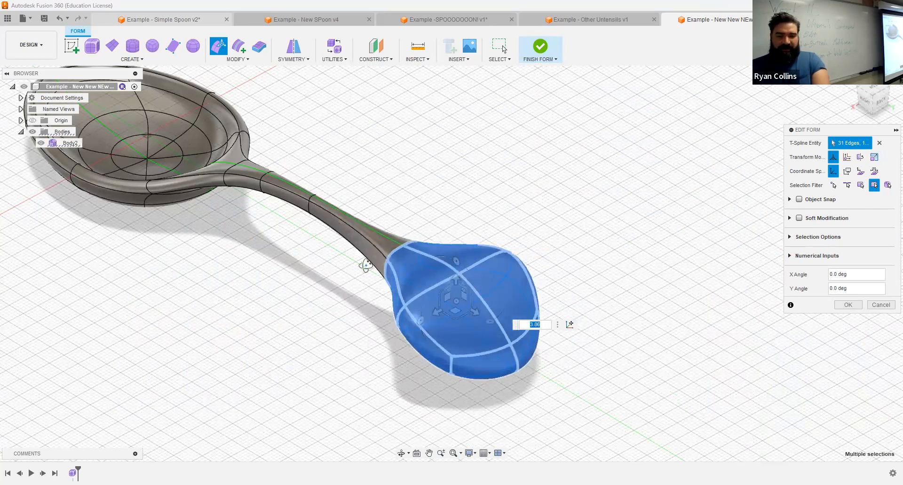
shift+middle_drag(414, 226, 393, 262)
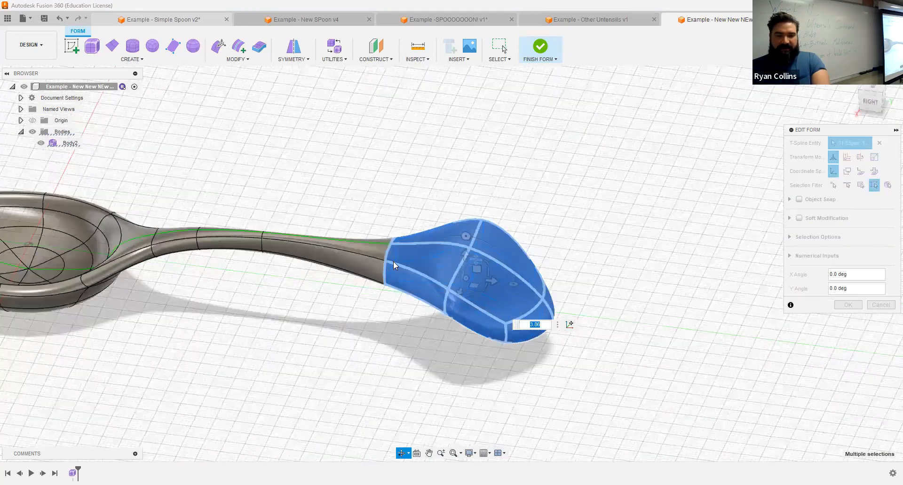
key(ctrl+z)
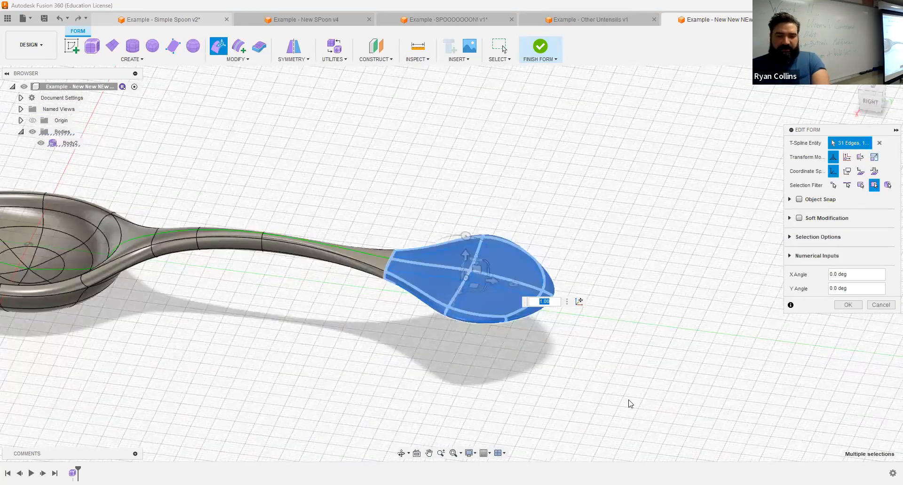
Lengthen the handle by moving its selected wide end 43 mm away from the bowl along the spoon's axis.
shift+middle_drag(615, 358, 613, 405)
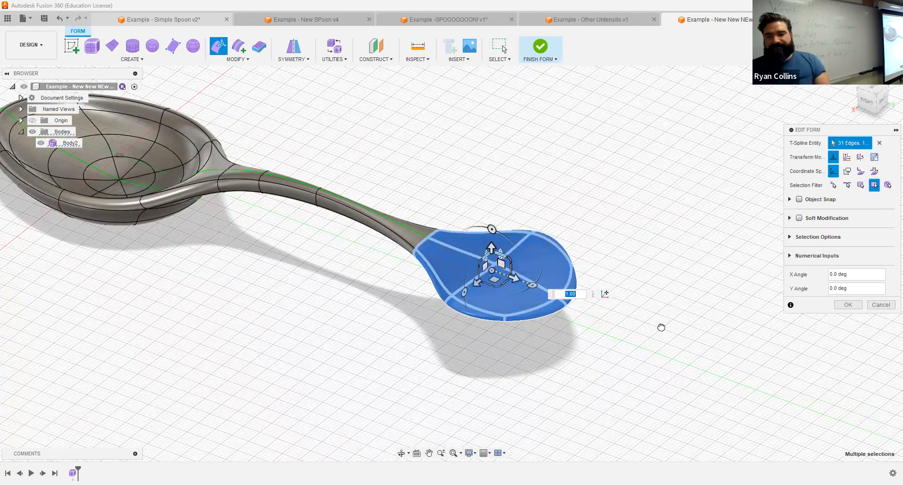
drag(514, 278, 659, 332)
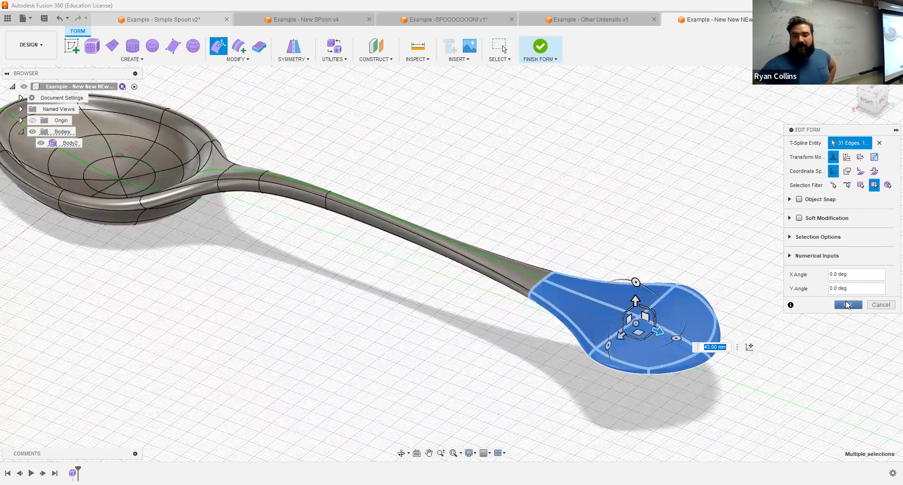
key(Return)
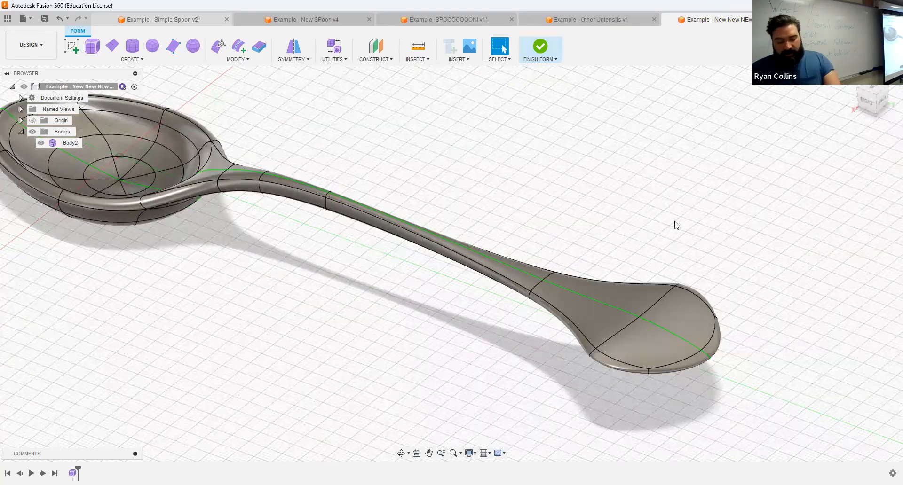
Save the design with the version description "Long SPoon".
key(ctrl+s)
text(Long SPoon)
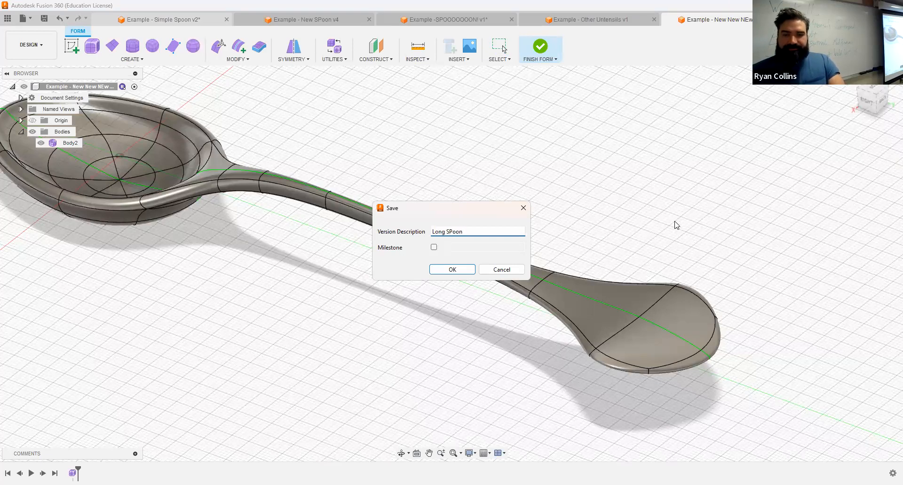
key(Return)
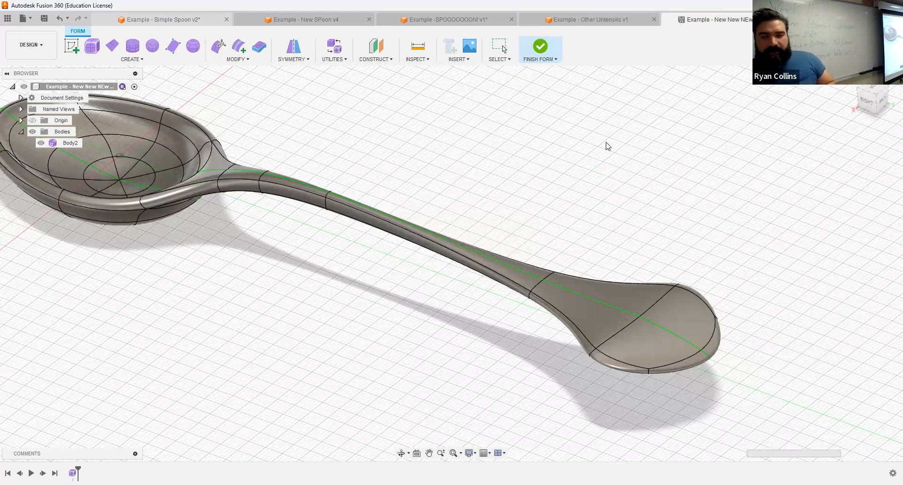
Finish the form to convert the T-spline spoon into a solid body in the Design workspace.
scroll(588, 195, down, 3)
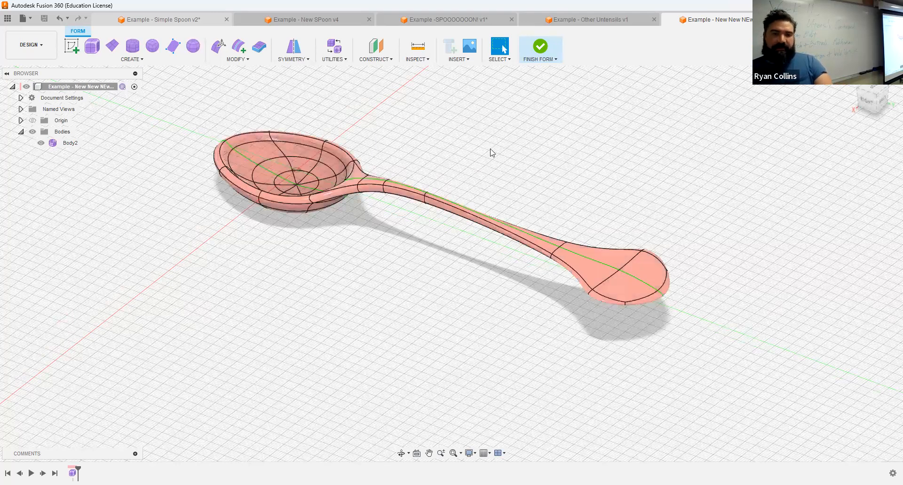
middle_drag(516, 151, 587, 179)
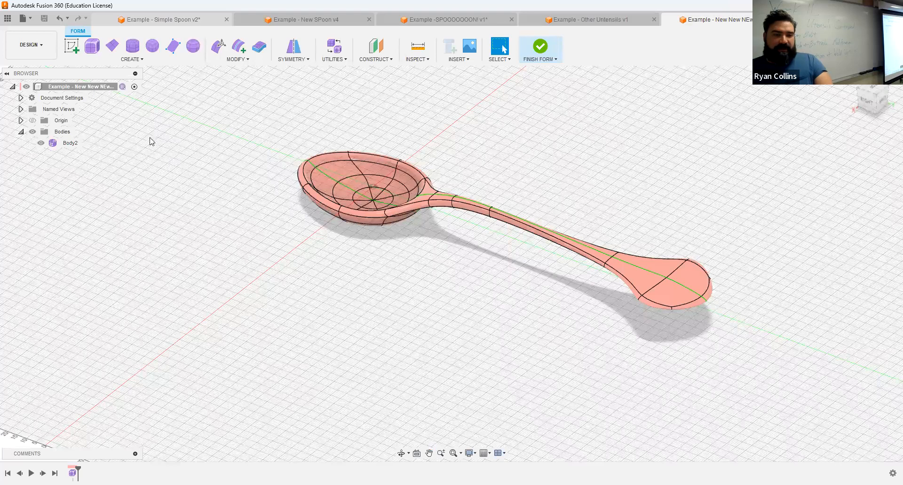
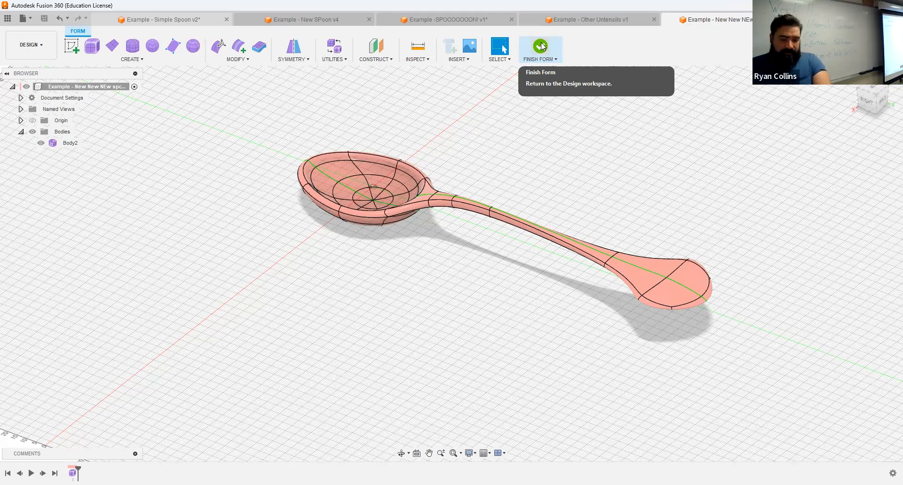
click(541, 47)
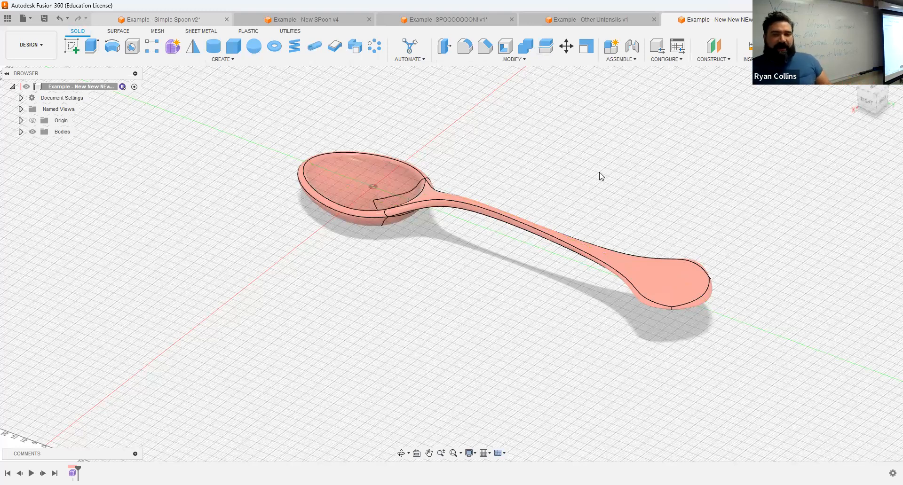
Create an internal standard component named "Spoon 1" under the root component.
click(610, 44)
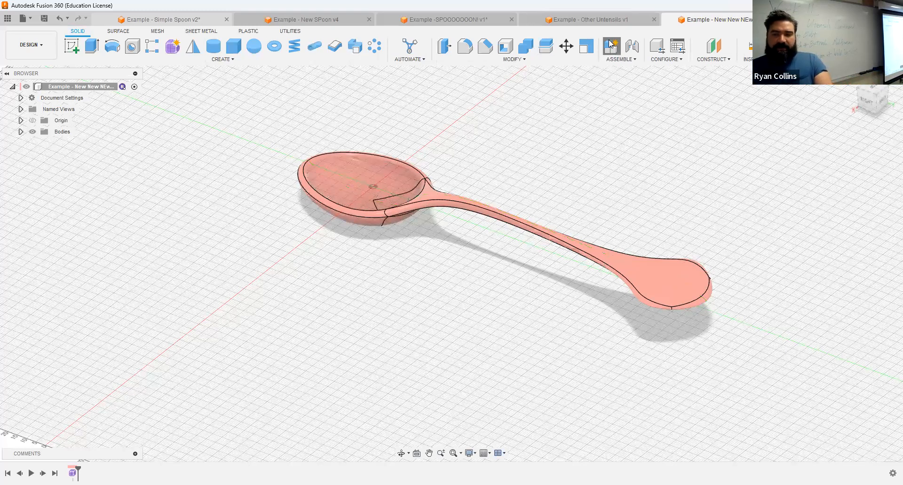
text(Spoon 1)
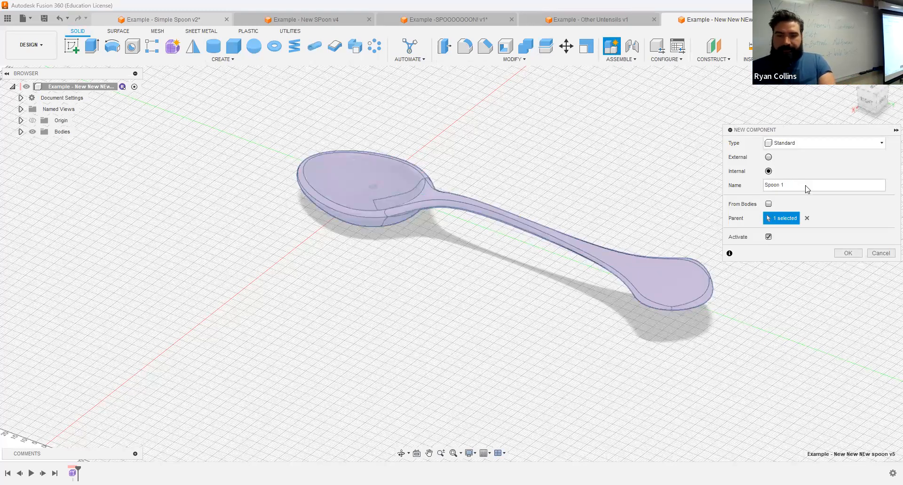
key(Return)
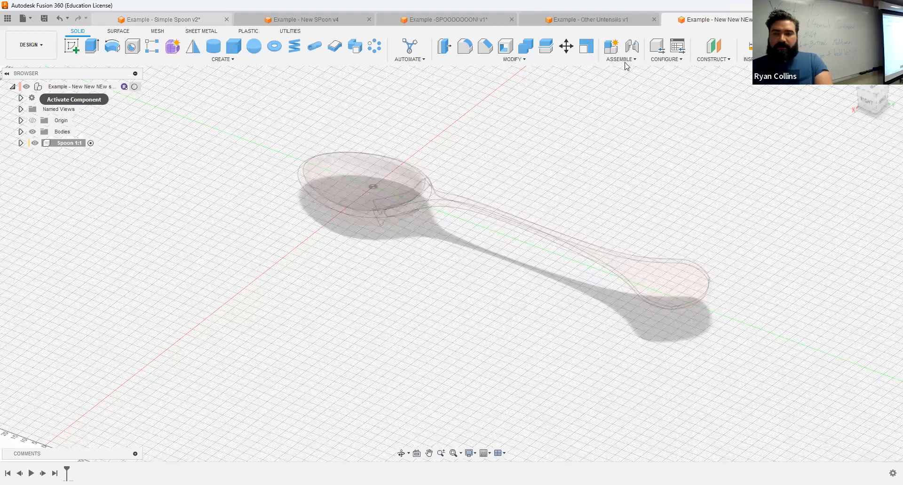
Create a second internal component named "Spoon 2" under the root component without activating it.
click(611, 46)
click(768, 237)
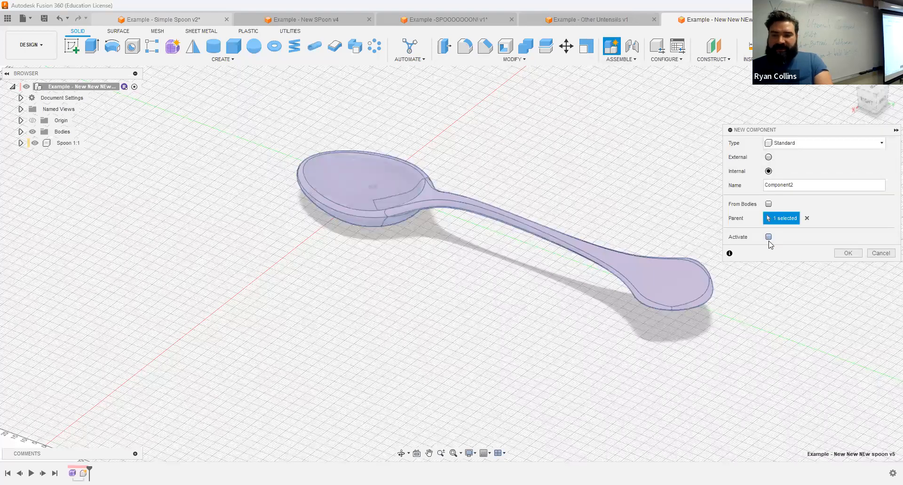
double_click(800, 181)
text(Spoon 2)
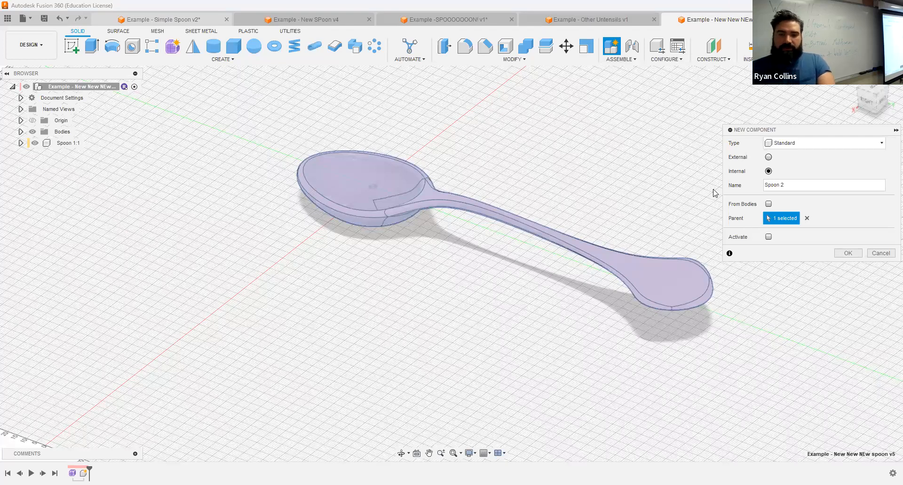
key(Return)
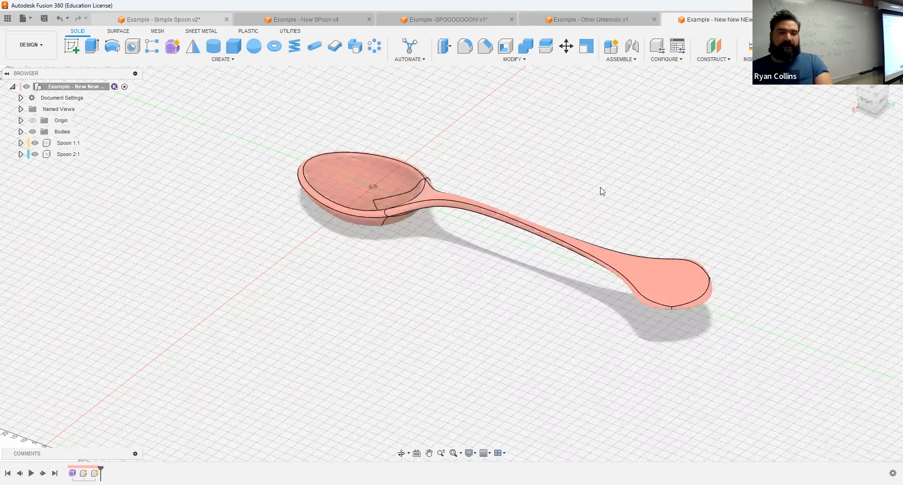
Rename the spoon's solid body as "Spoon".
click(21, 132)
click(65, 146)
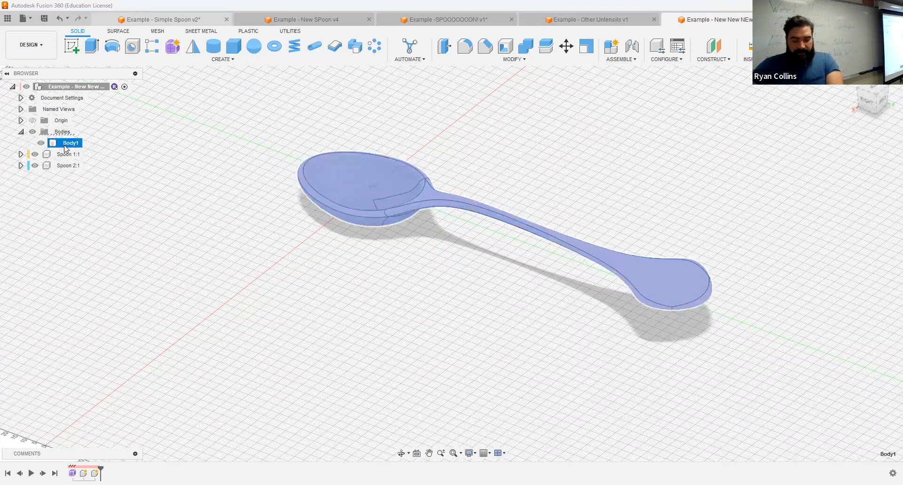
key(shift+s)
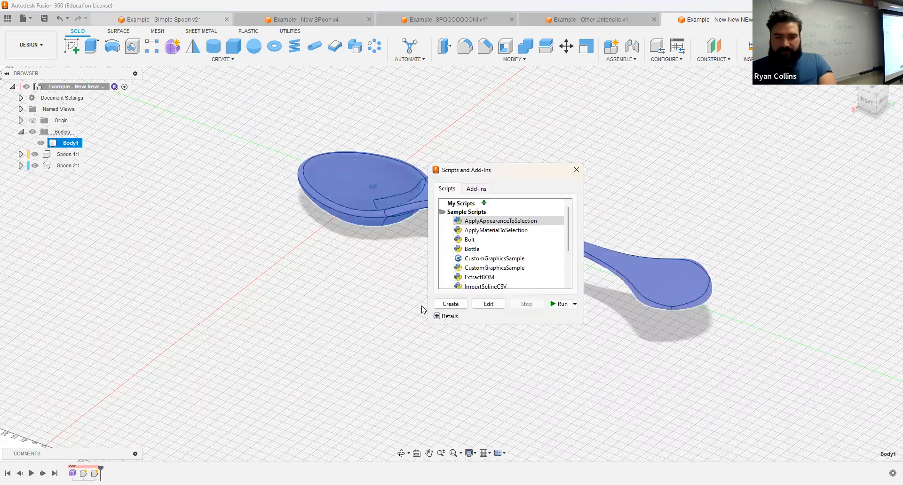
click(575, 170)
double_click(65, 144)
text(Spoon)
key(Return)
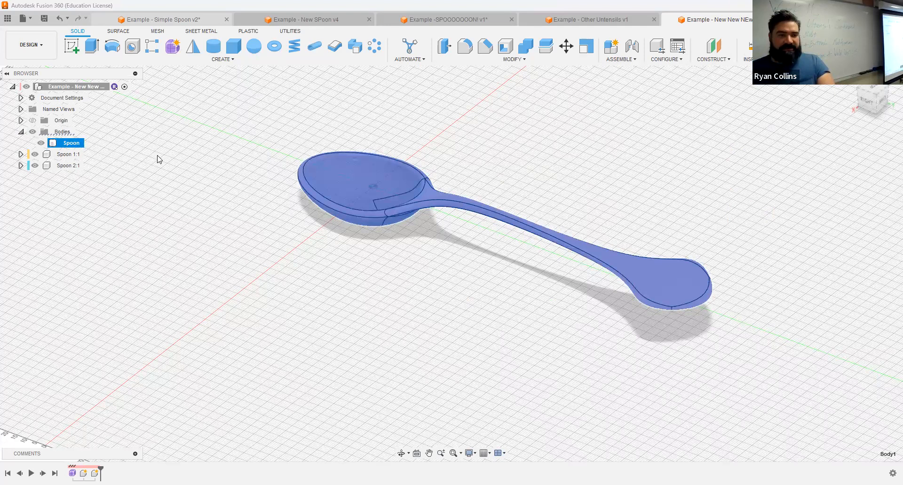
Duplicate the Spoon body and move the copy 116 mm along the X axis.
key(ctrl+c)
key(ctrl+v)
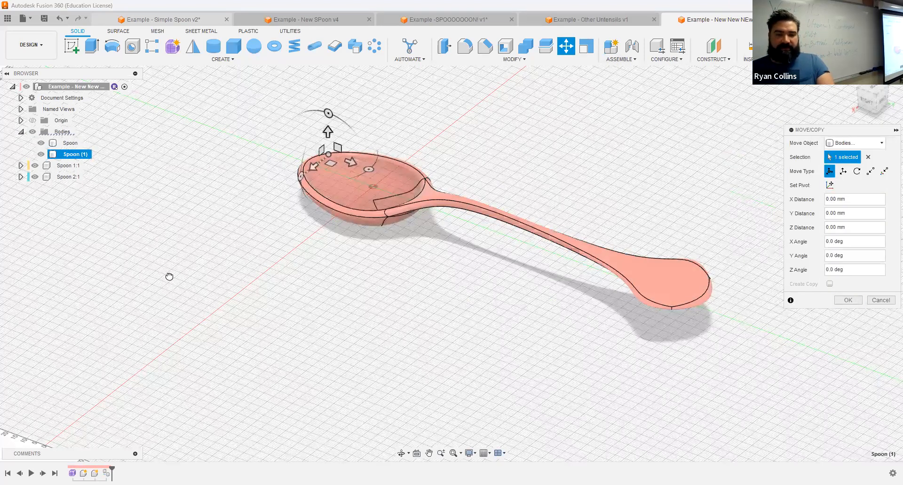
drag(314, 167, 168, 277)
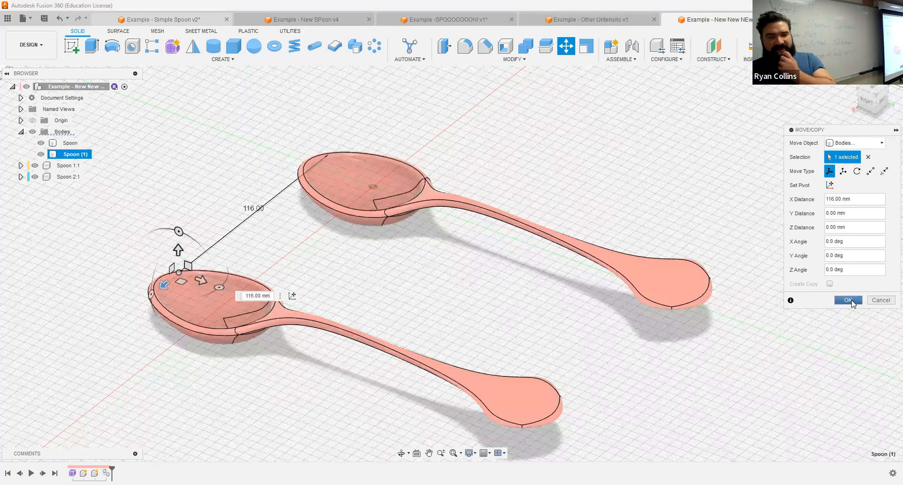
key(Return)
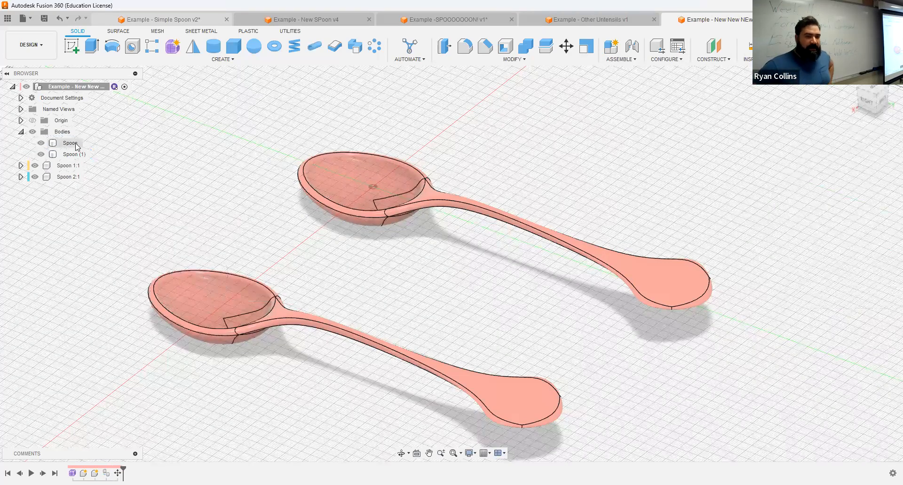
Move the original body into the Spoon 1 component and its copy into Spoon 2, and activate Spoon 2.
drag(76, 144, 71, 167)
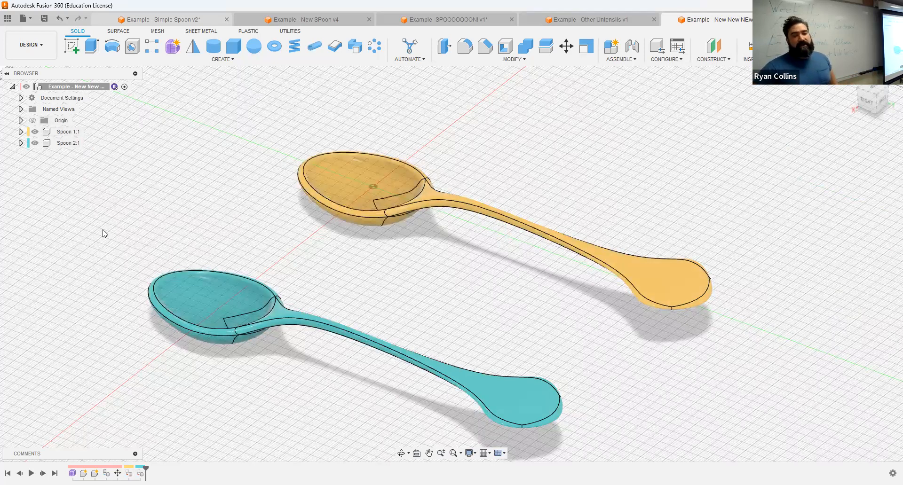
click(88, 143)
click(21, 143)
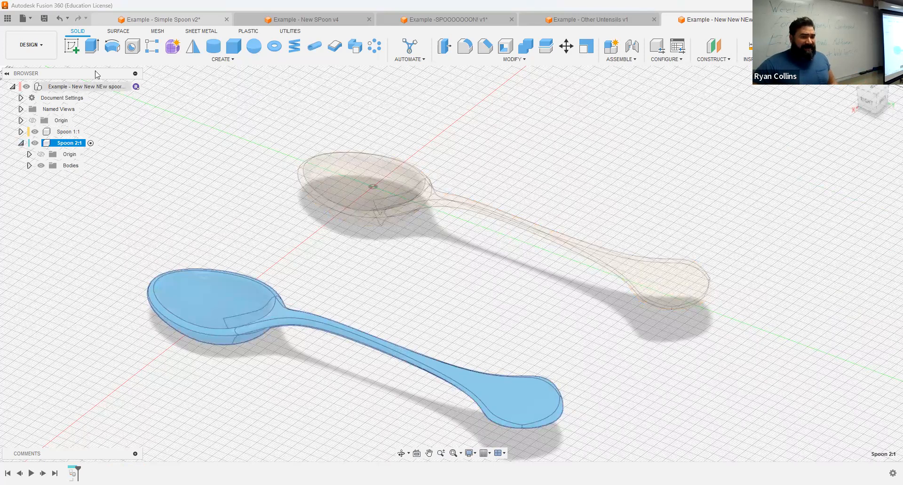
Start a sketch for the Spoon 2 component on the horizontal XY origin plane.
click(71, 47)
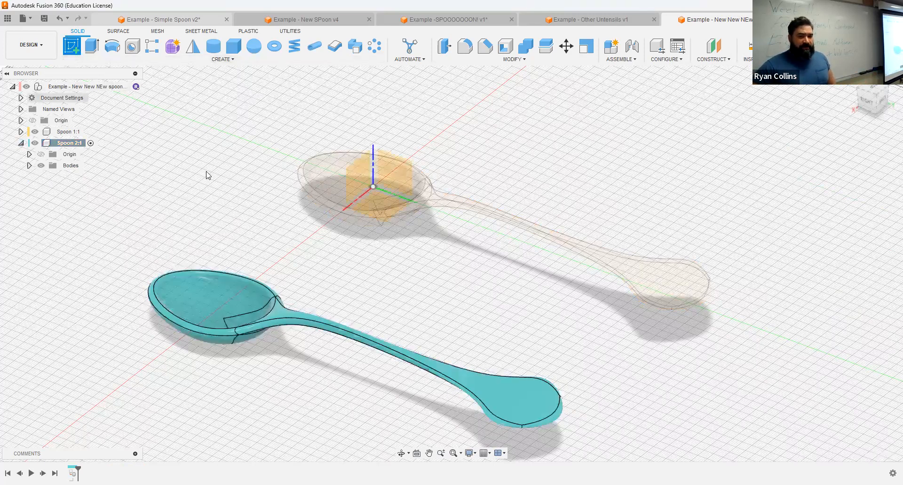
click(381, 215)
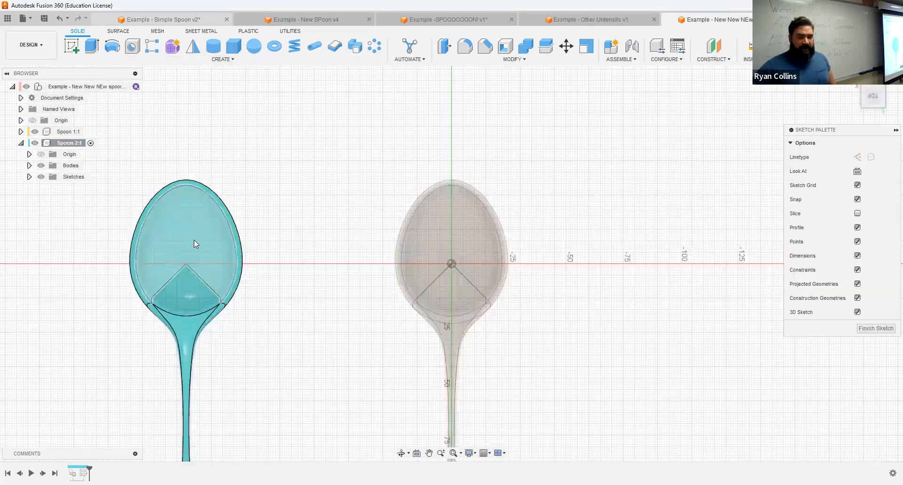
scroll(366, 252, up, 5)
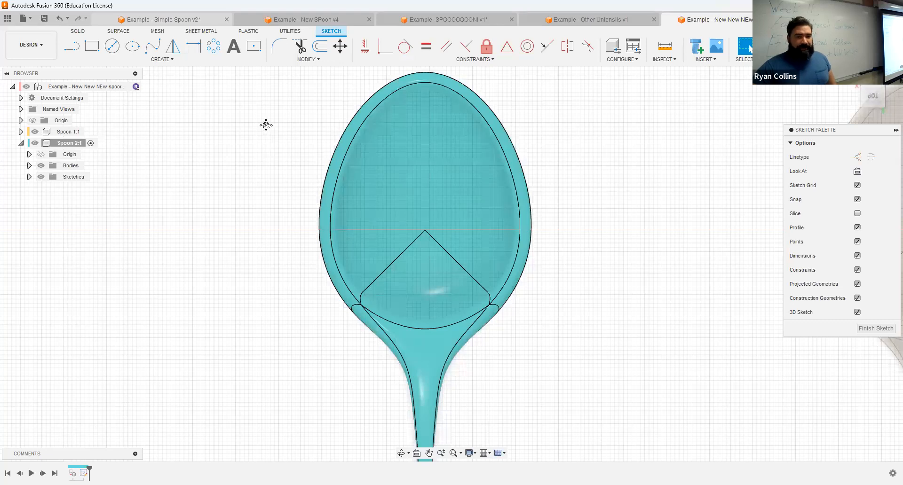
middle_drag(267, 125, 218, 153)
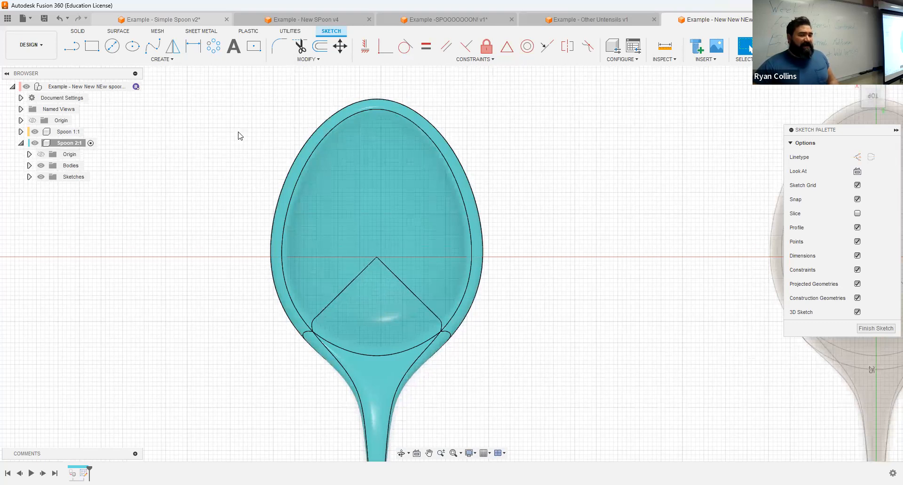
click(253, 46)
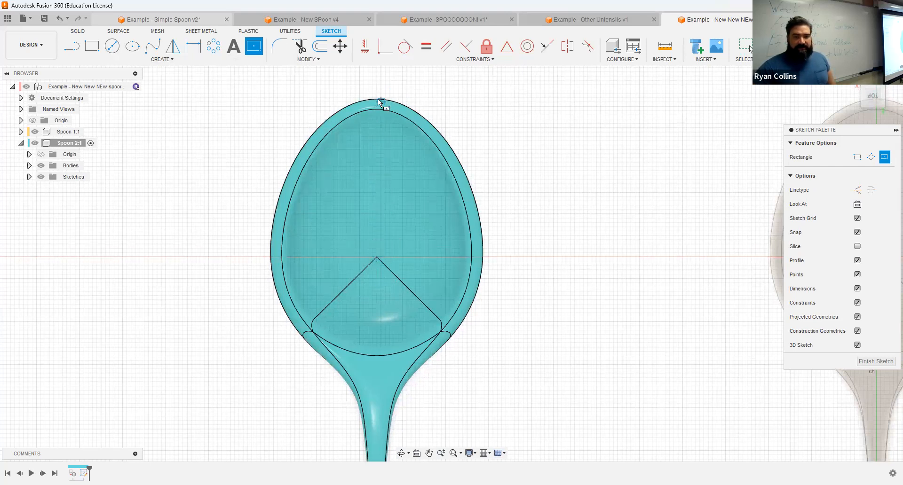
scroll(381, 98, up, 5)
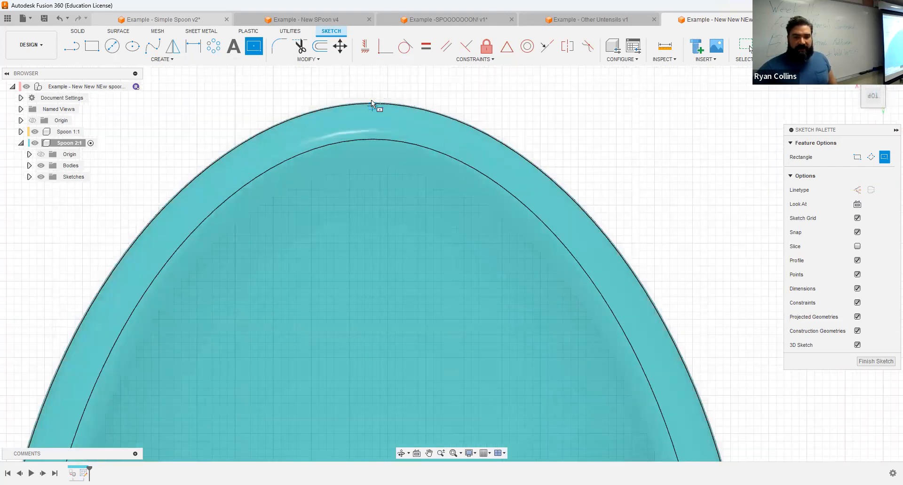
scroll(374, 102, up, 2)
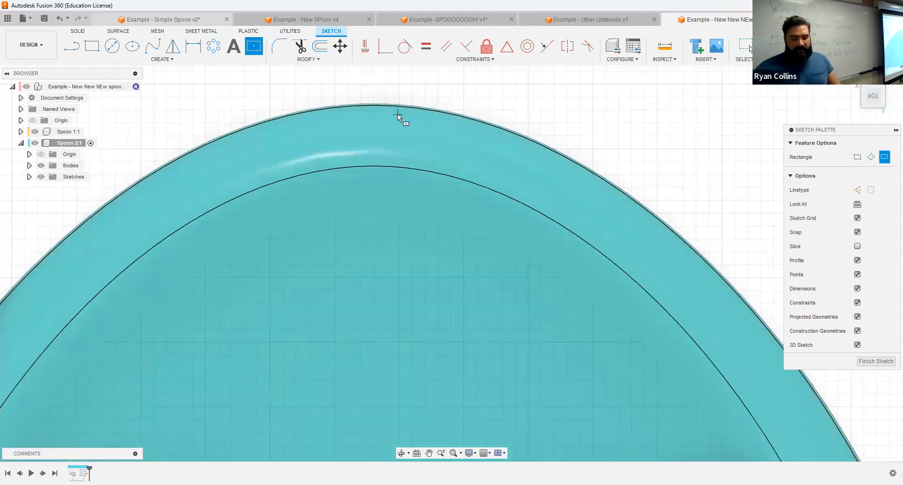
key(Escape)
scroll(408, 171, down, 4)
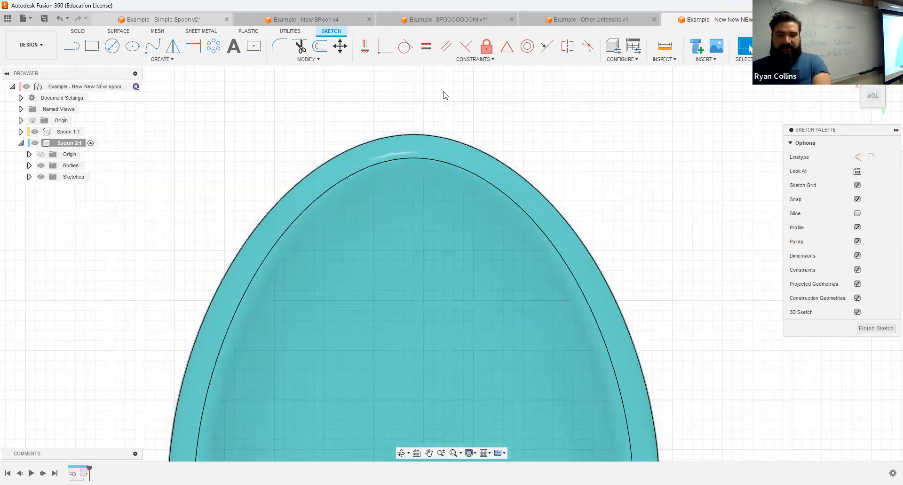
Project the outline of the whole Spoon 2 body into the sketch using the body selection filter, and hide the component's bodies.
key(p)
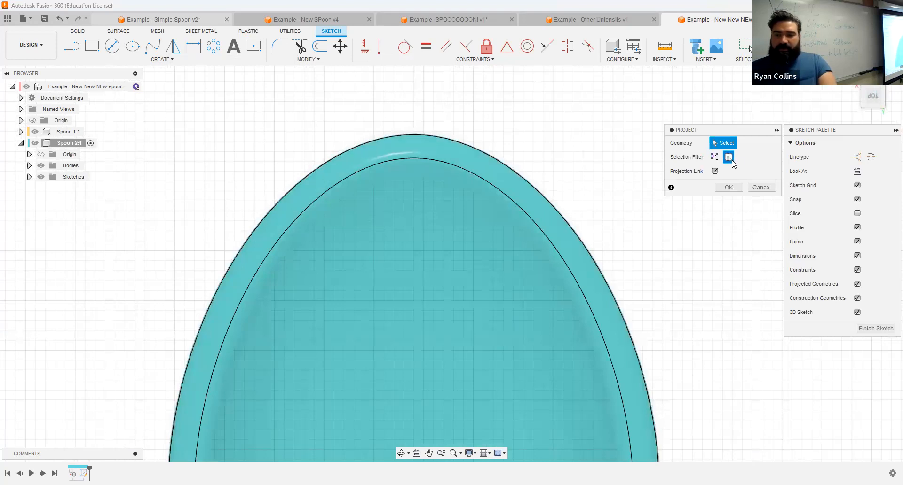
click(444, 146)
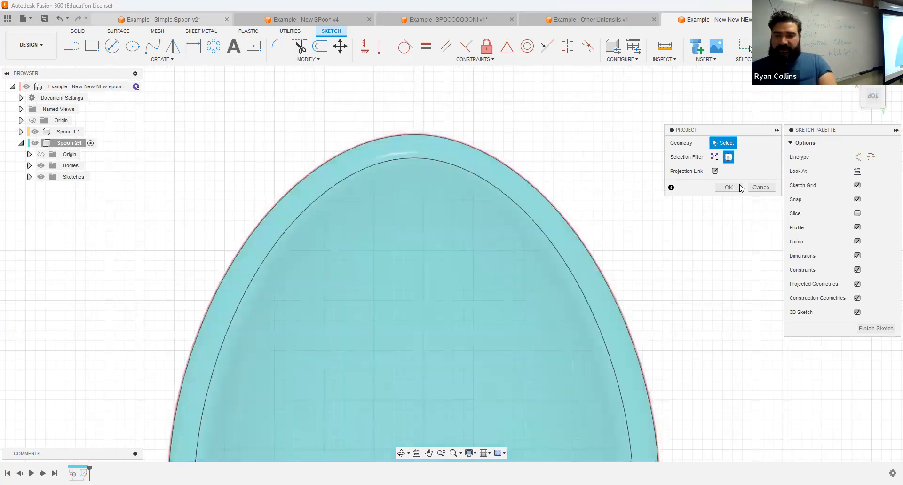
click(734, 187)
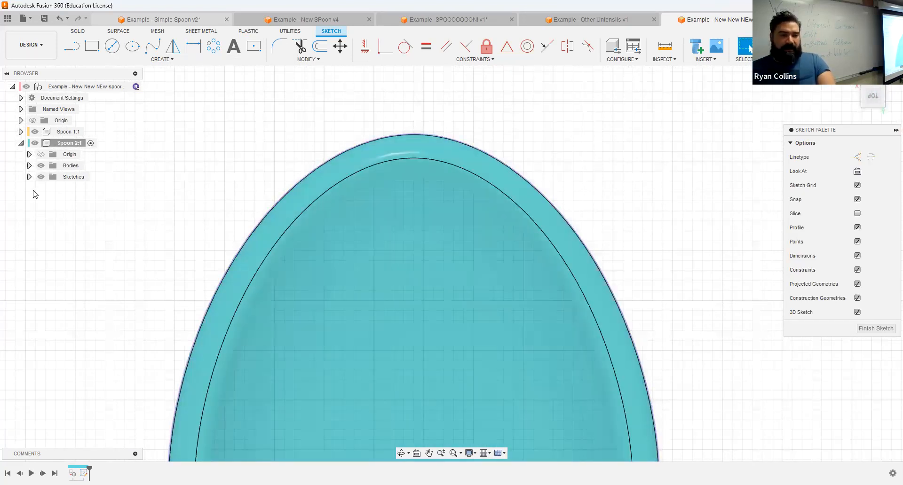
click(41, 165)
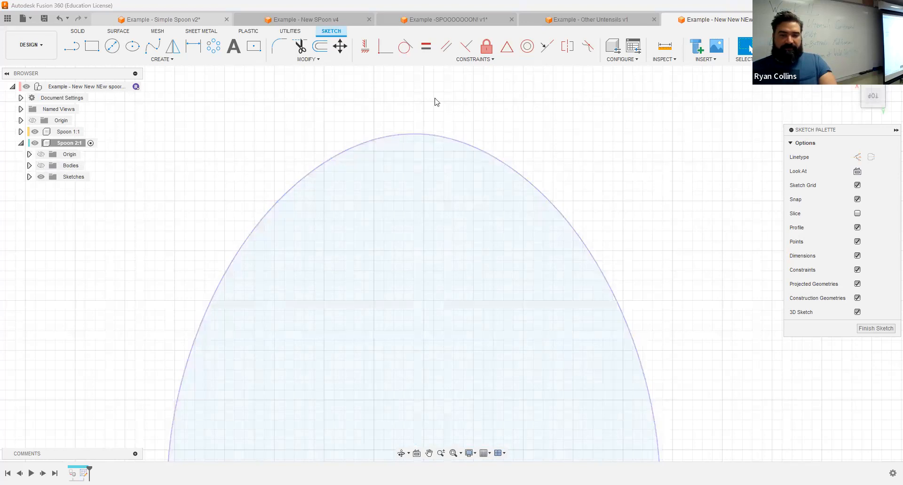
Sketch a center rectangle 3 mm wide and 60 mm long, centered on the tip of the projected spoon bowl outline.
click(254, 46)
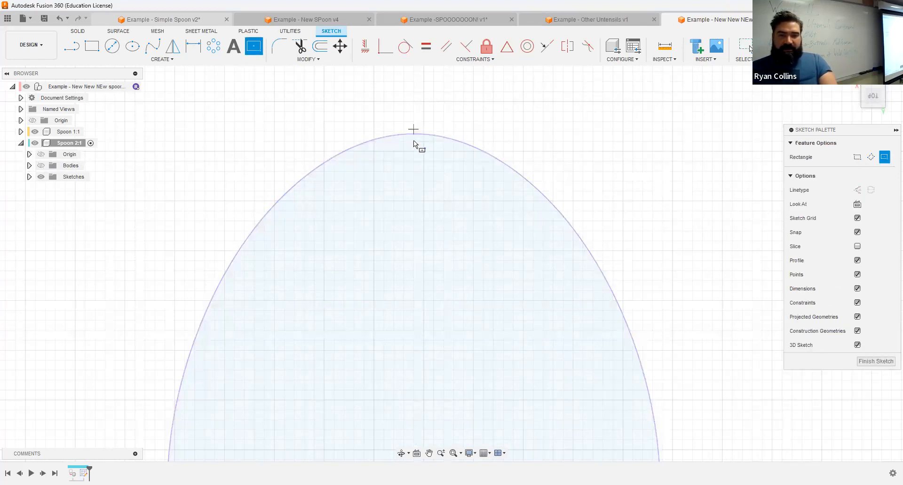
scroll(417, 133, up, 2)
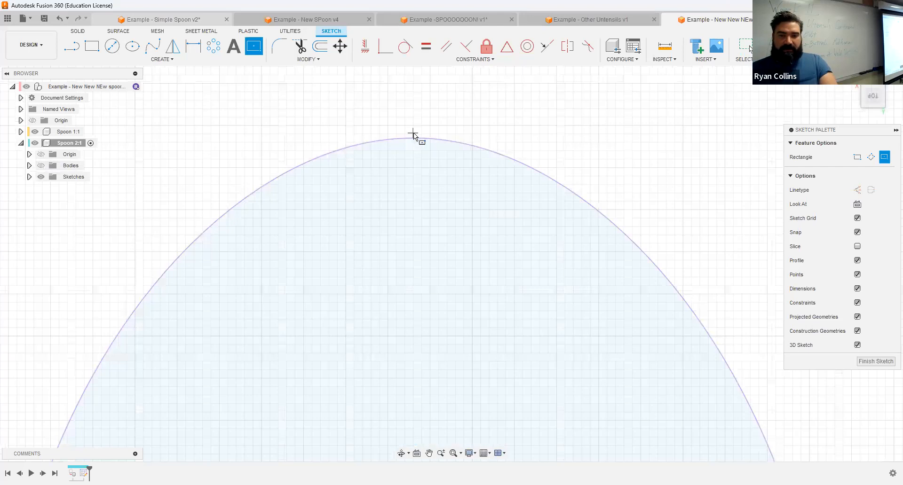
scroll(413, 136, up, 3)
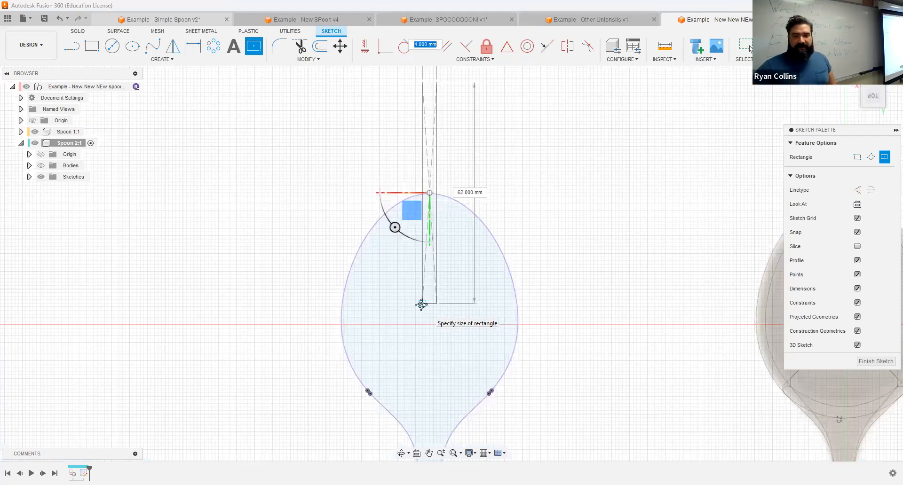
middle_drag(421, 305, 424, 351)
text(3)
key(Tab)
text(60)
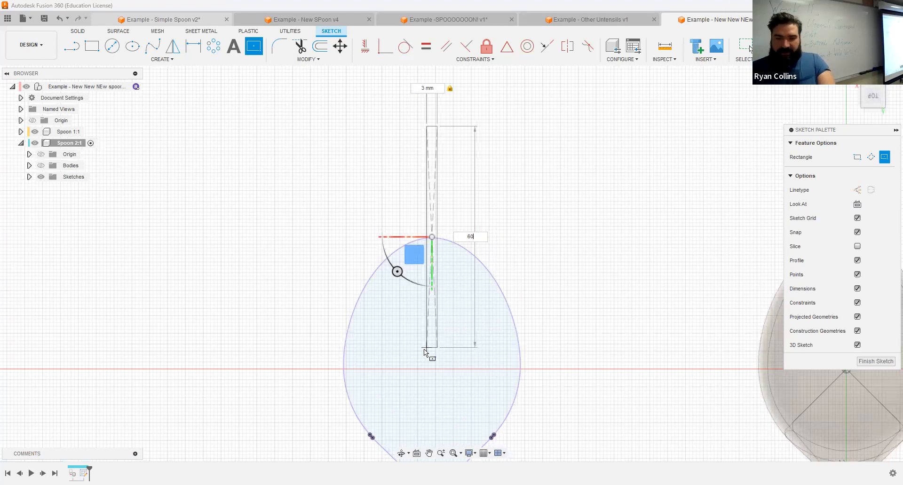
key(Tab)
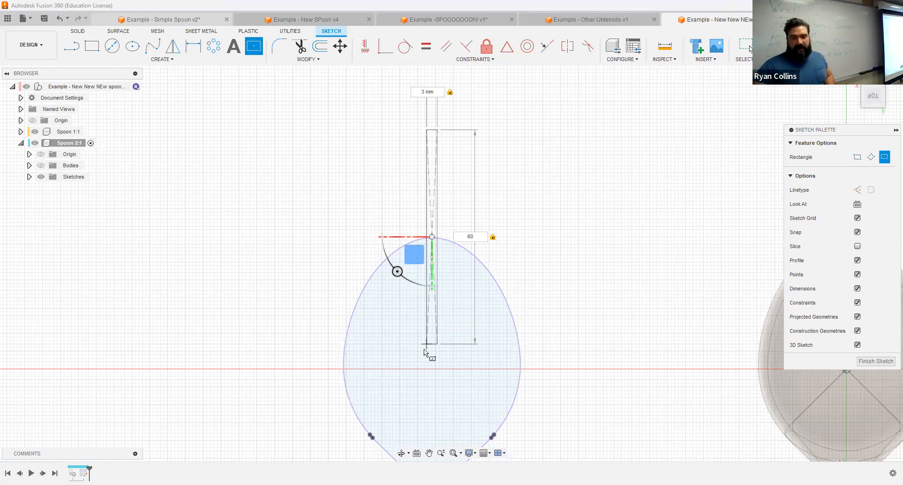
key(Return)
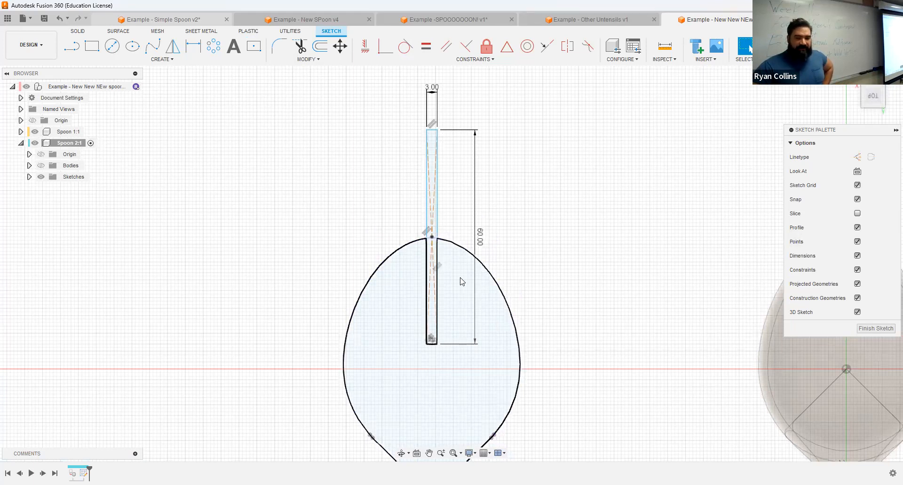
Fillet both corners of the rectangle's end inside the bowl with a 1.5 mm radius.
scroll(416, 370, up, 5)
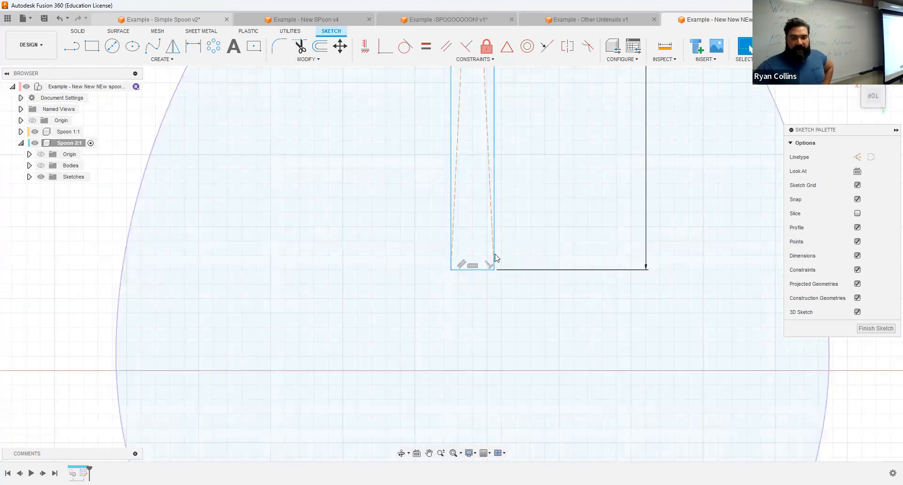
click(279, 46)
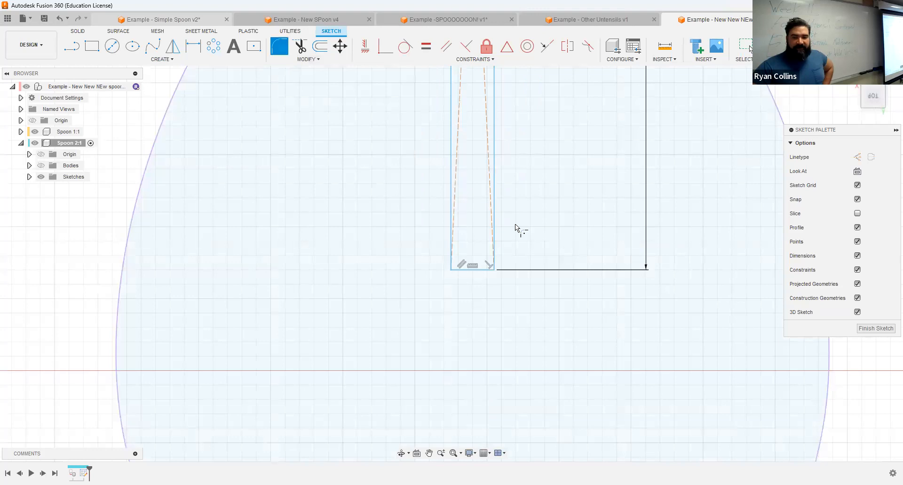
click(479, 269)
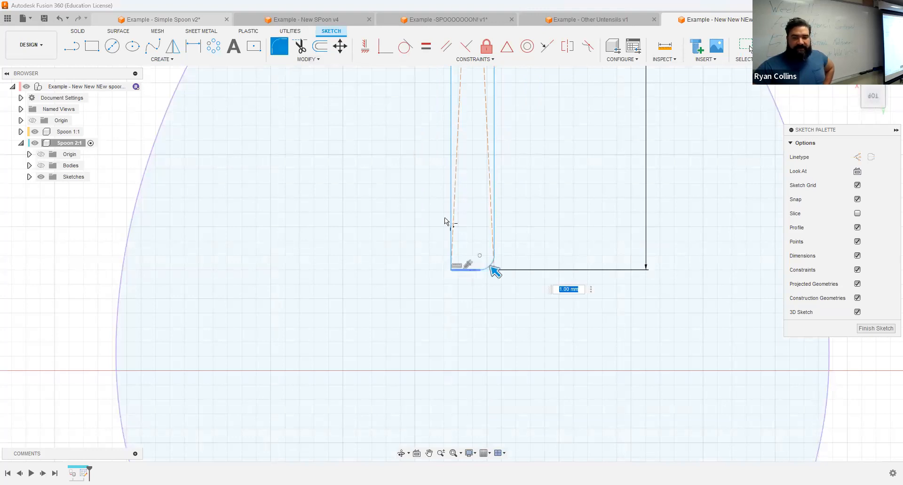
text(.5)
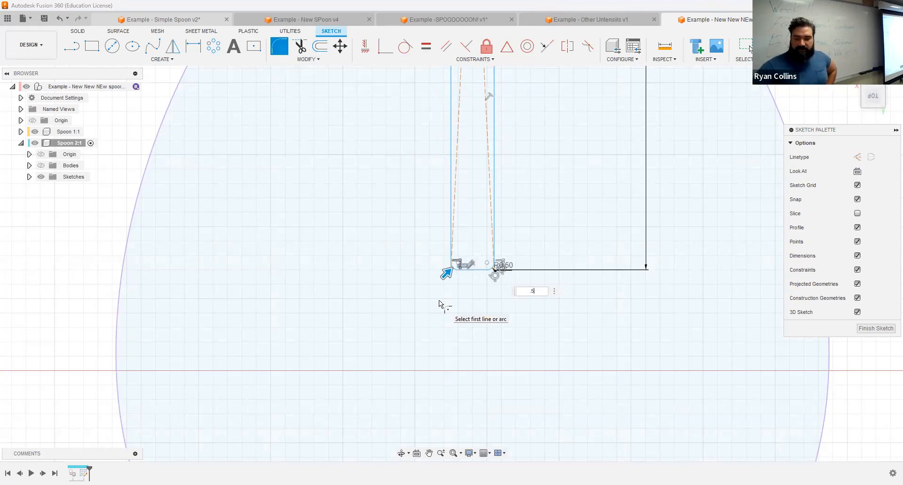
key(BackSpace)
key(BackSpace)
text(1)
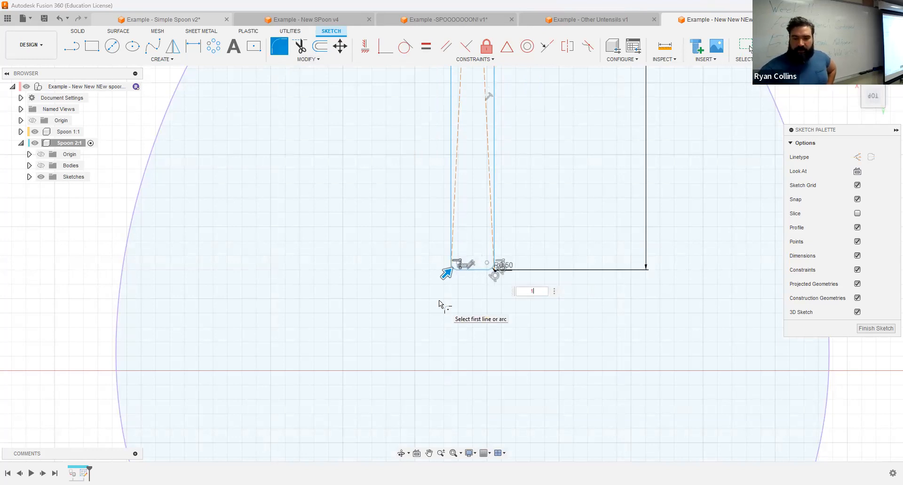
text(.5)
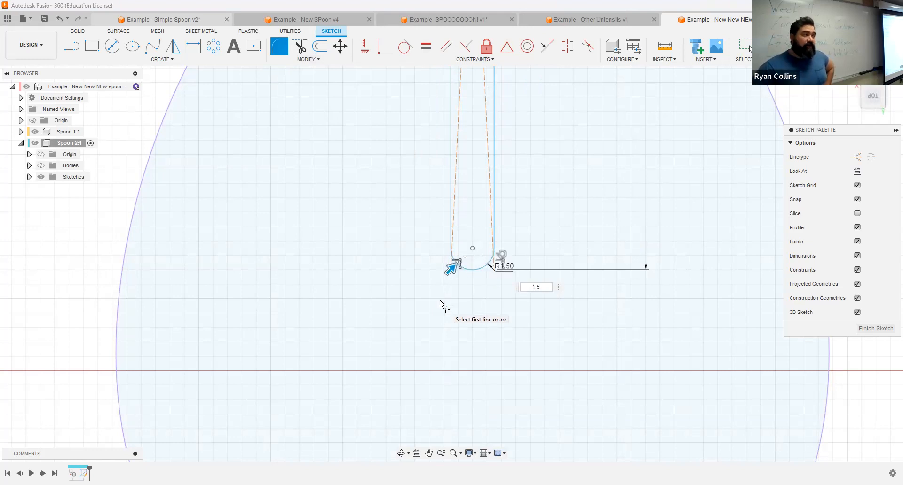
scroll(506, 310, down, 5)
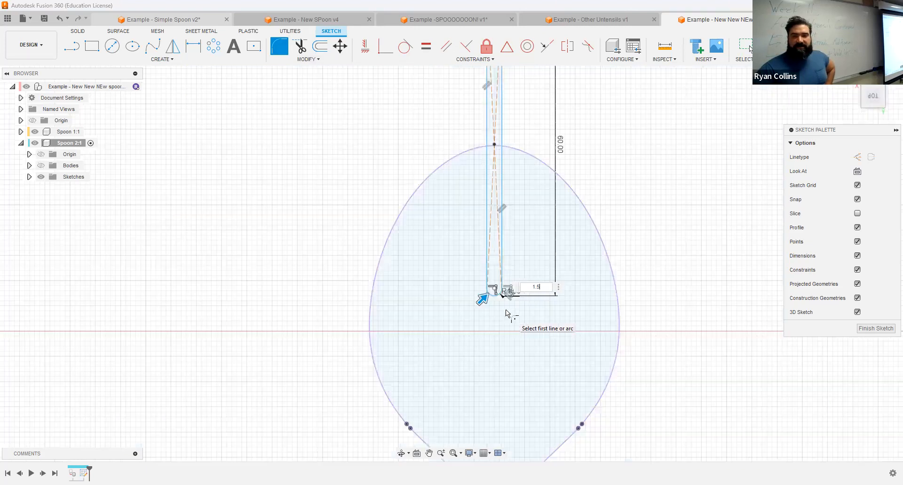
key(Return)
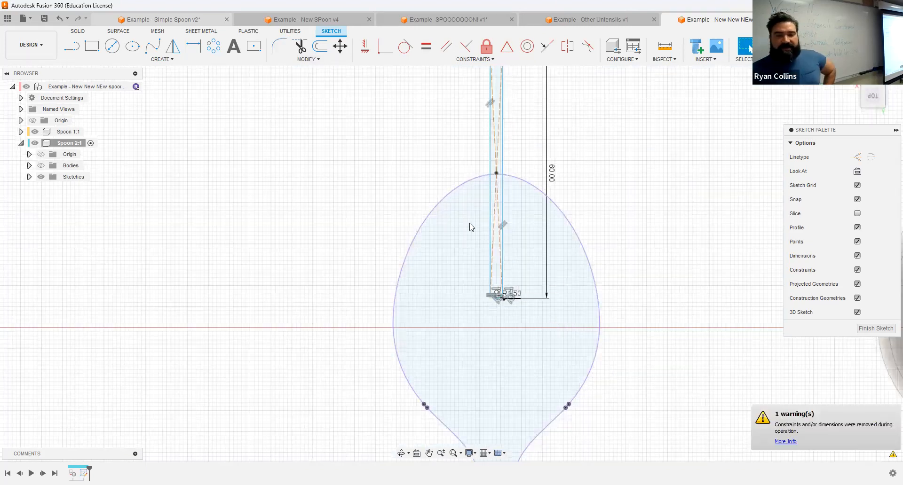
middle_drag(518, 155, 494, 161)
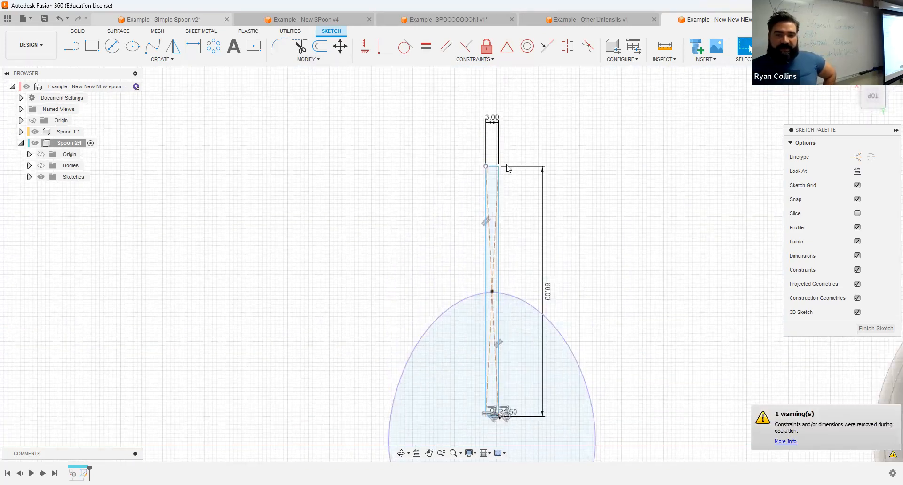
Pattern the rounded slot outline across the bowl's width as five instances over a 15 mm extent, distributed symmetrically.
middle_drag(405, 254, 463, 181)
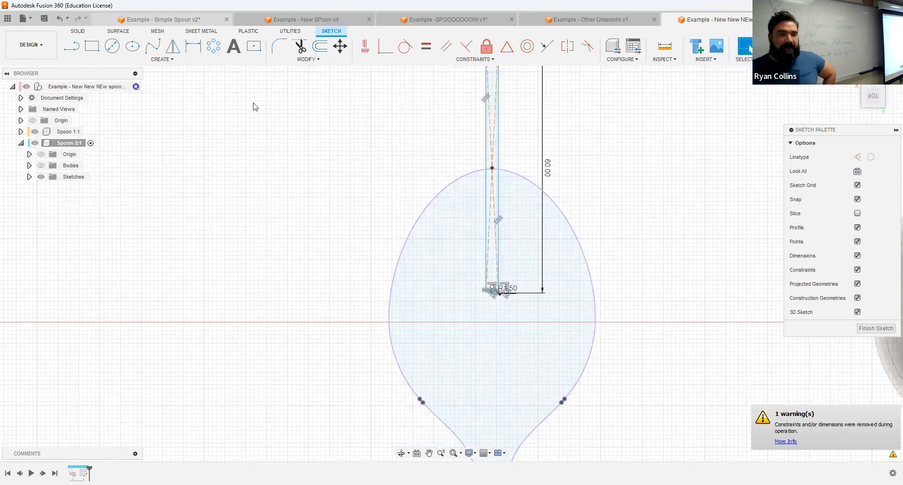
click(167, 60)
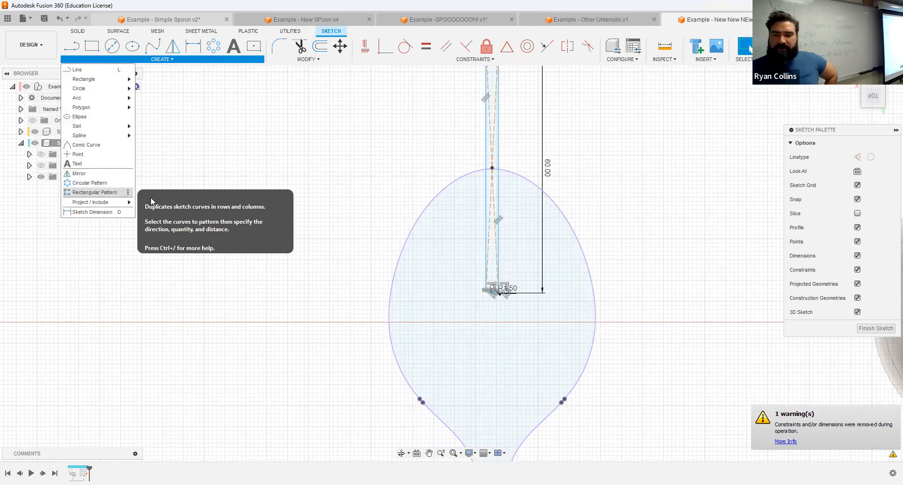
click(95, 194)
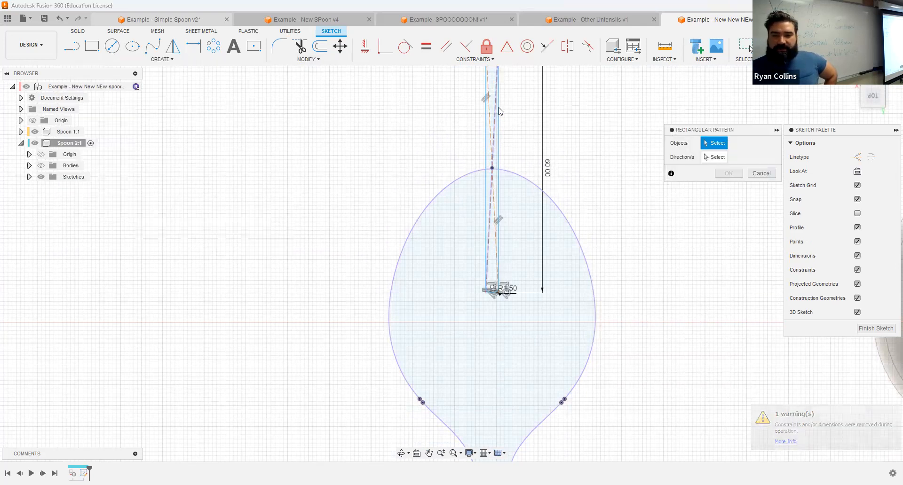
double_click(498, 113)
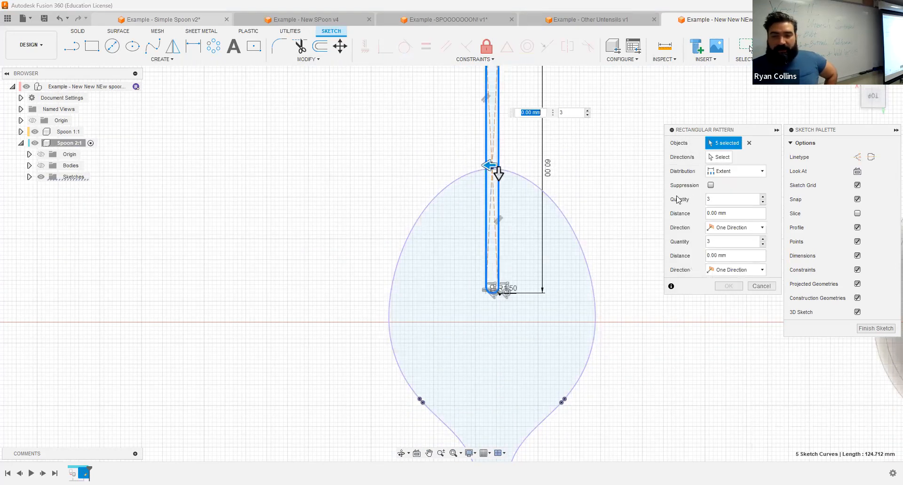
click(744, 234)
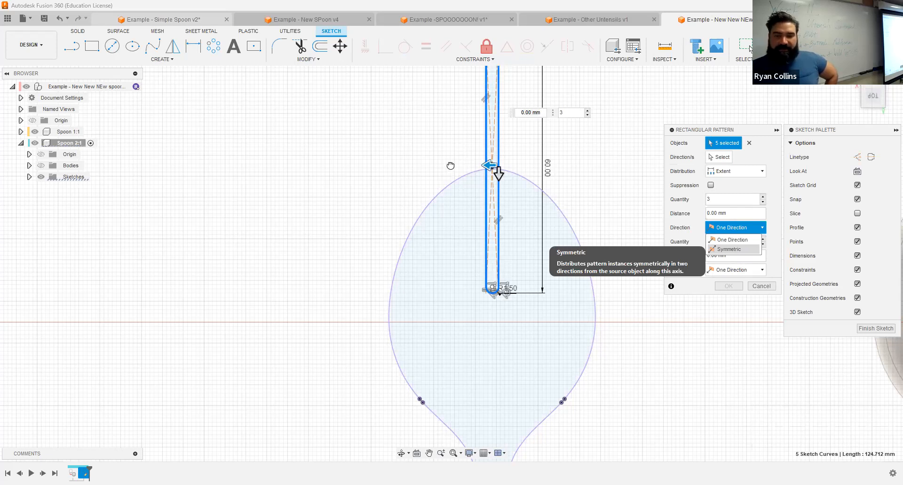
drag(489, 165, 450, 165)
key(Tab)
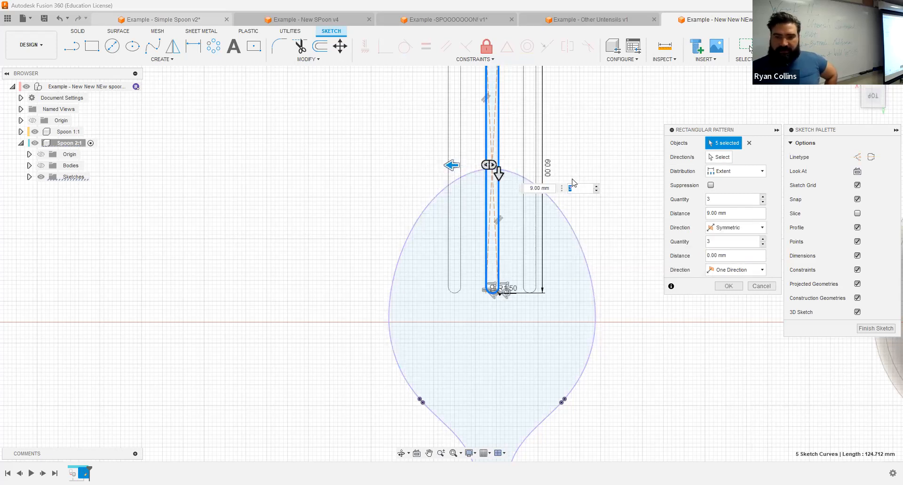
text(5)
drag(450, 166, 423, 172)
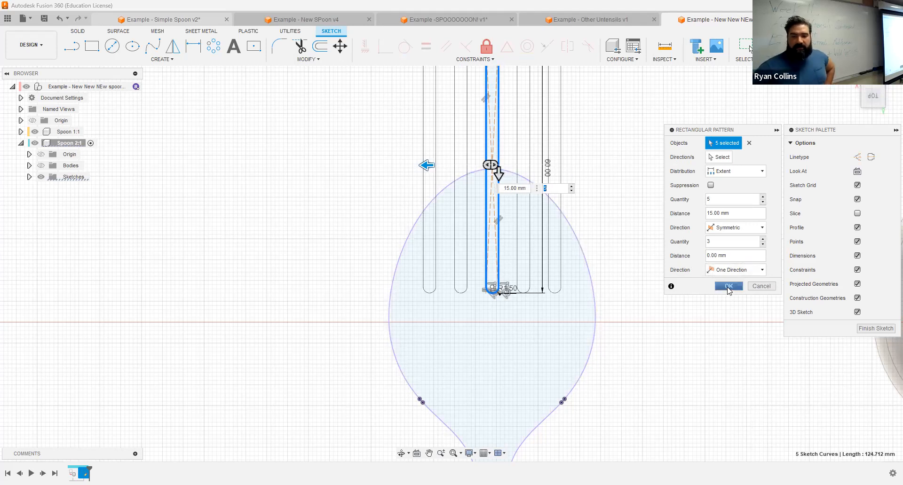
click(728, 287)
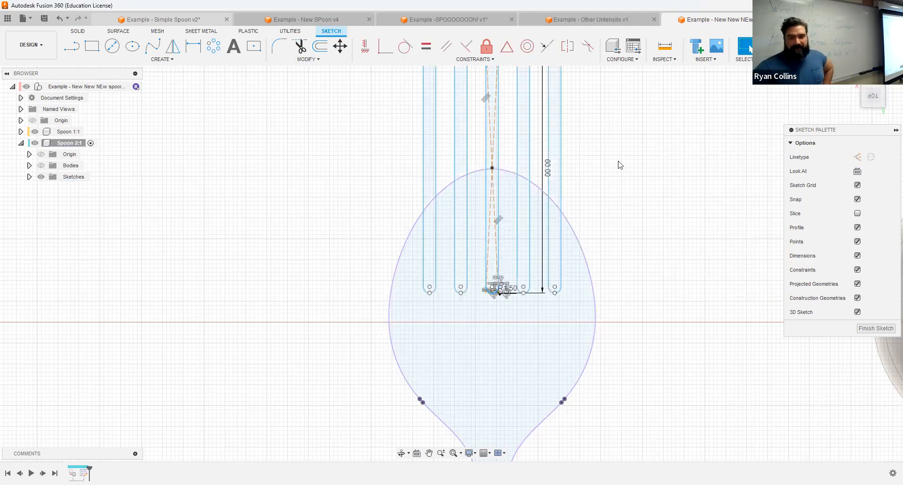
Move all five slot outlines 13 mm in Y toward the handle so they reach deeper into the bowl.
drag(610, 119, 389, 151)
click(737, 140)
scroll(658, 227, down, 3)
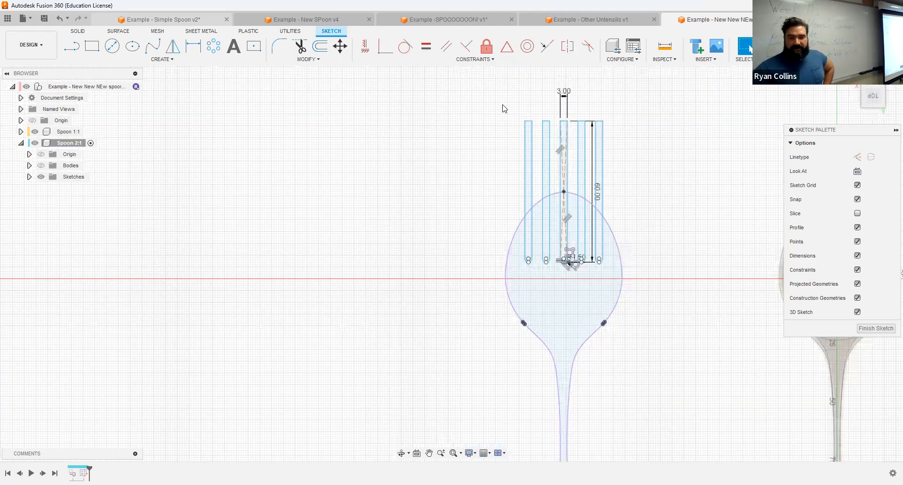
drag(502, 103, 614, 279)
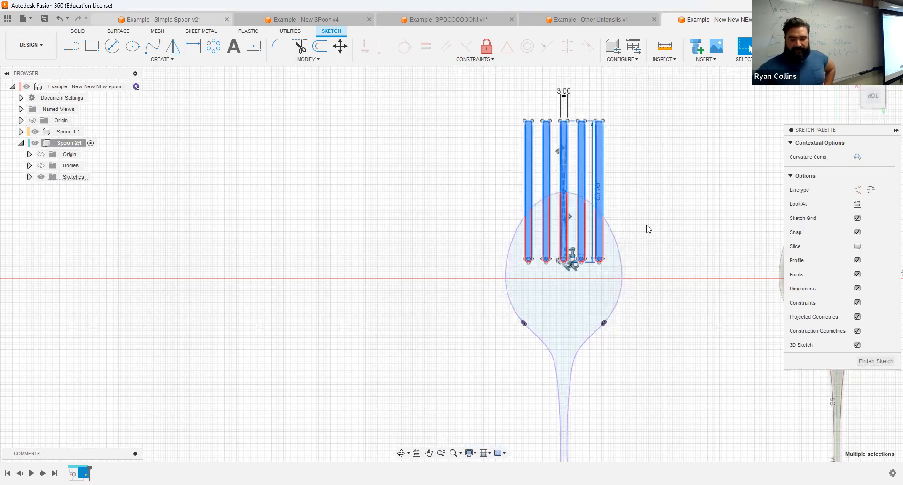
key(m)
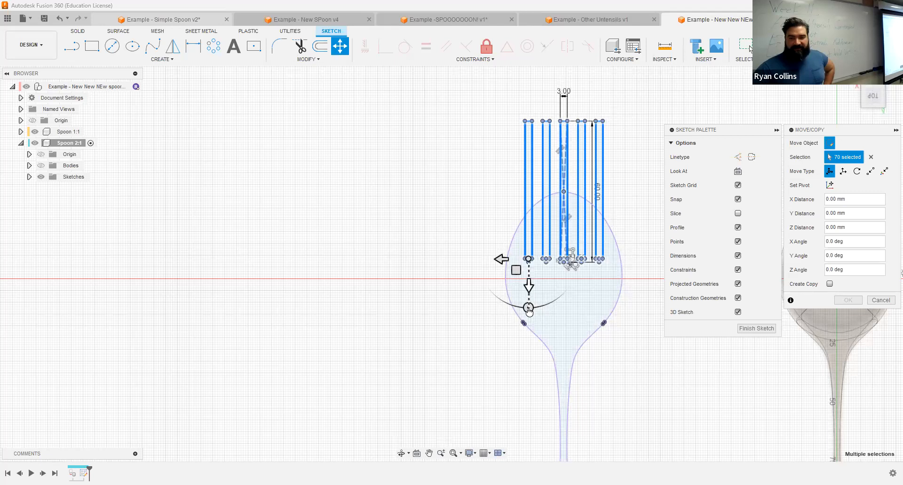
drag(529, 316, 529, 346)
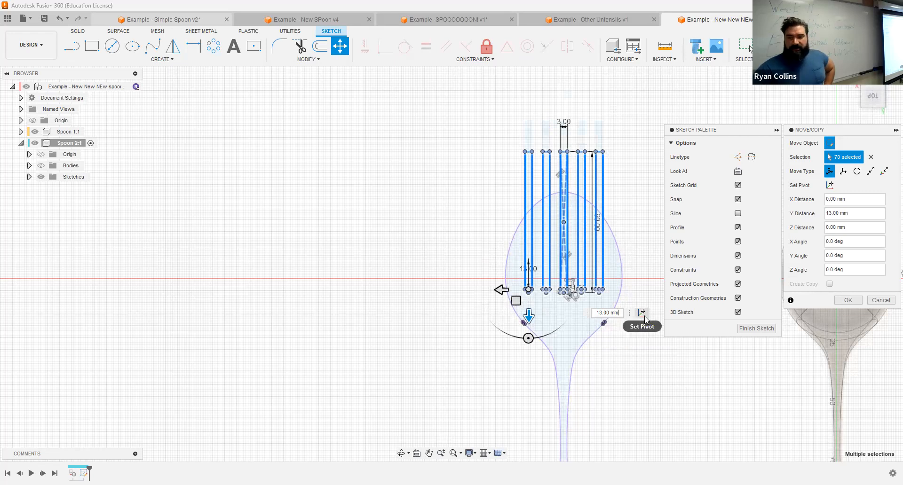
key(Return)
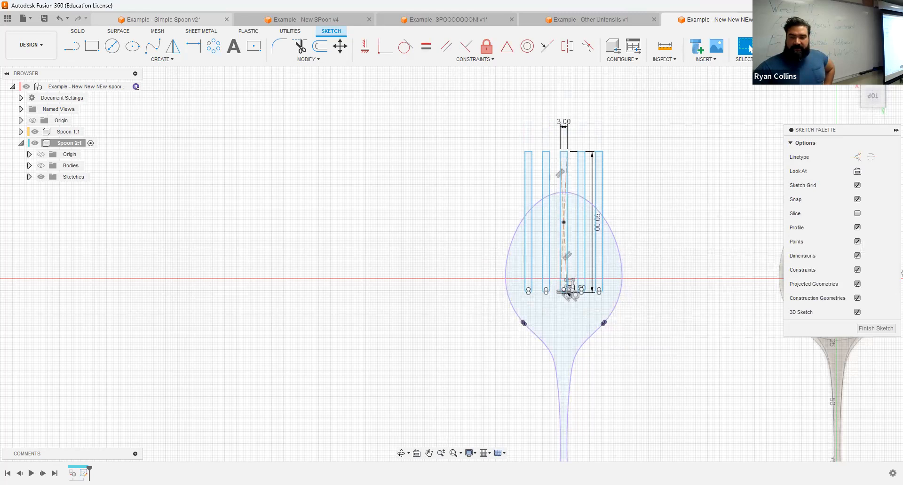
Finish the slot sketch and show the bodies of the Spoon 2 component.
click(776, 45)
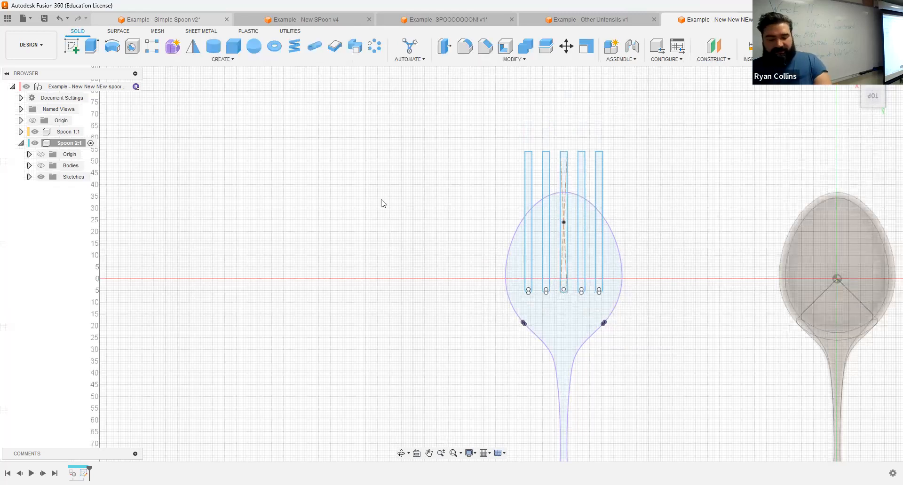
click(41, 165)
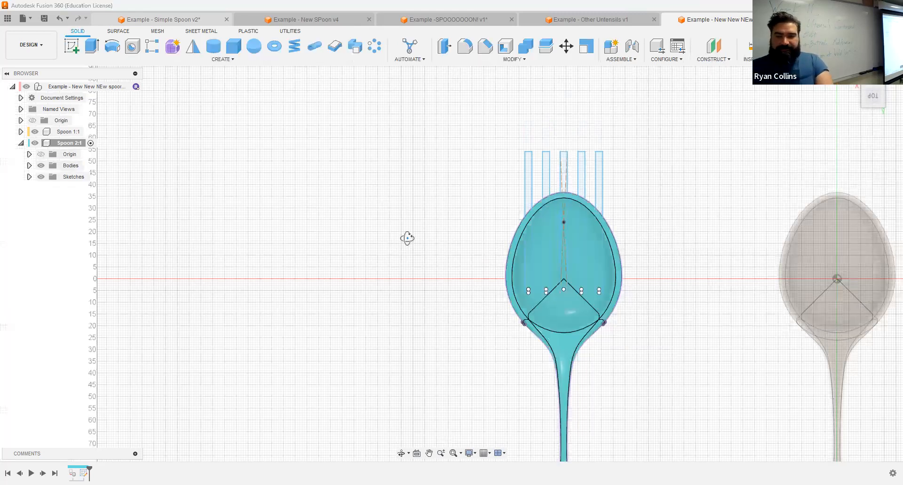
shift+middle_drag(468, 213, 563, 184)
scroll(469, 276, up, 4)
middle_drag(469, 277, 448, 164)
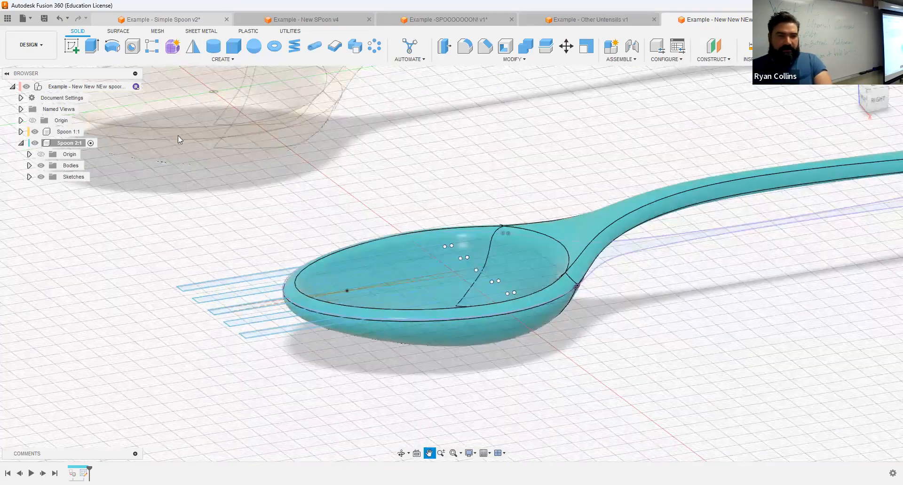
Cut all five slot profiles through the Spoon 2 bowl with a symmetric extrusion at a distance of -20 mm.
click(96, 50)
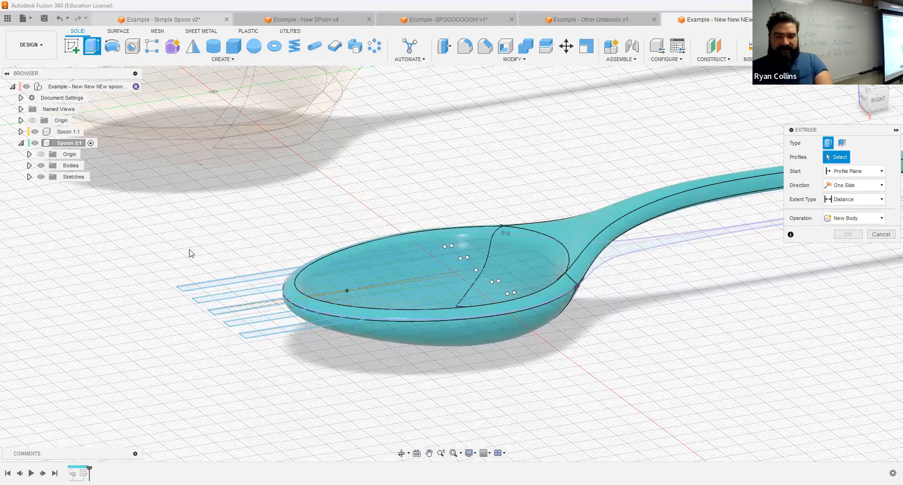
click(40, 166)
drag(121, 236, 539, 372)
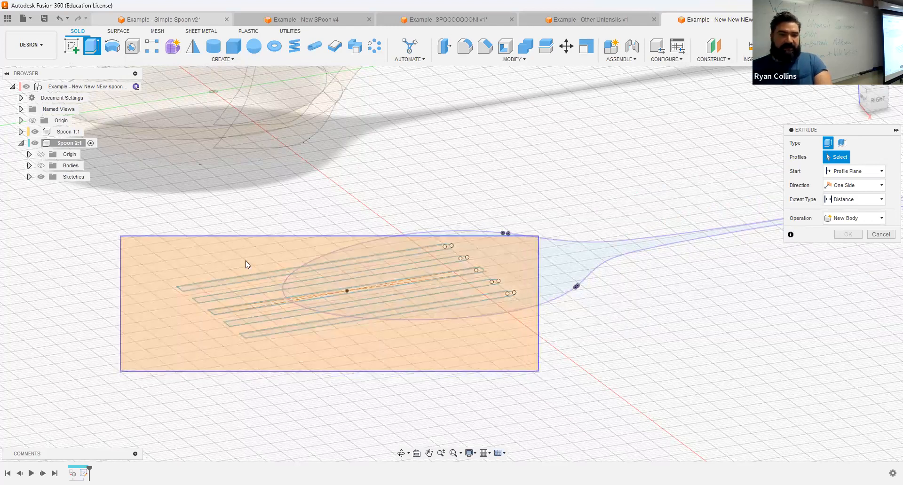
click(40, 168)
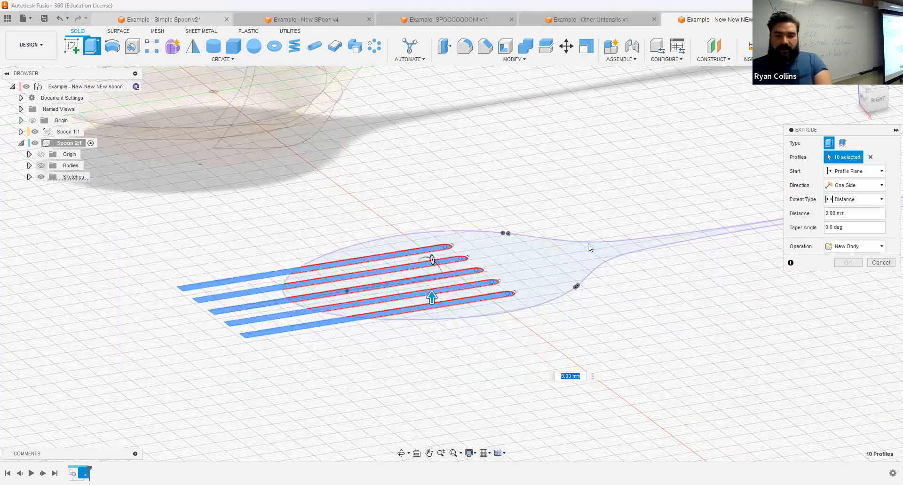
text(-20)
key(Return)
shift+middle_drag(618, 346, 632, 366)
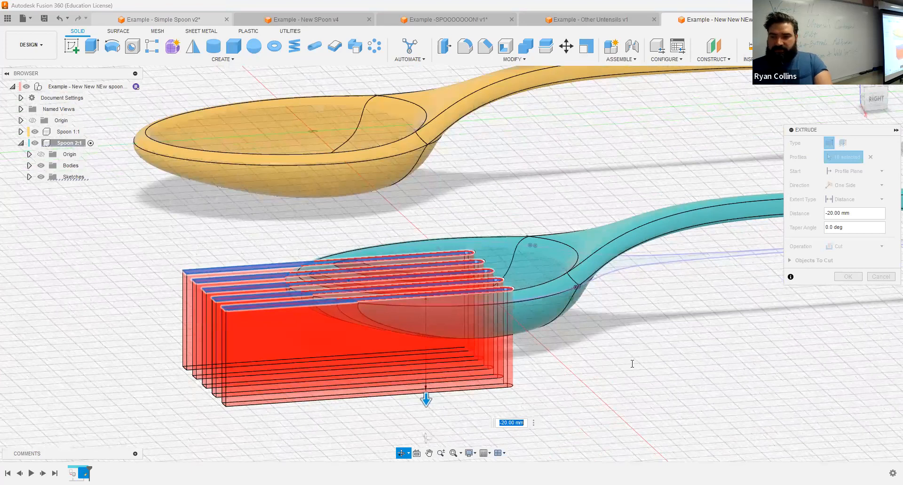
click(851, 185)
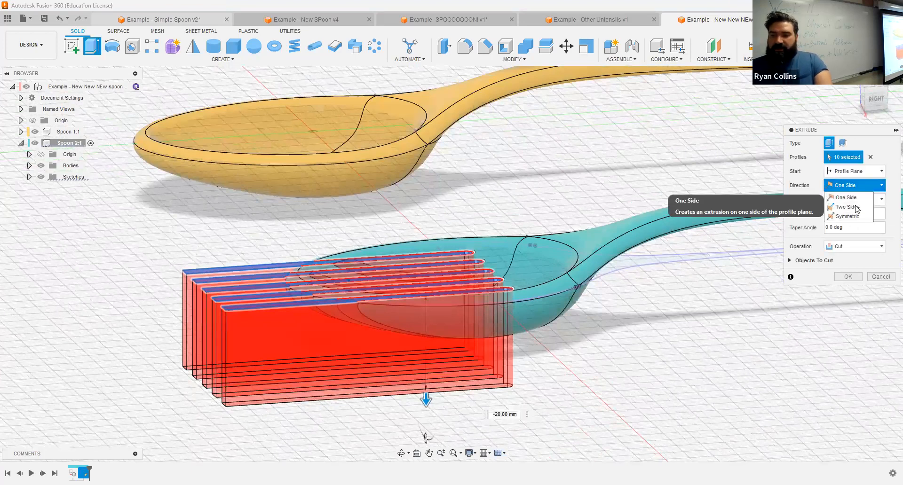
click(850, 217)
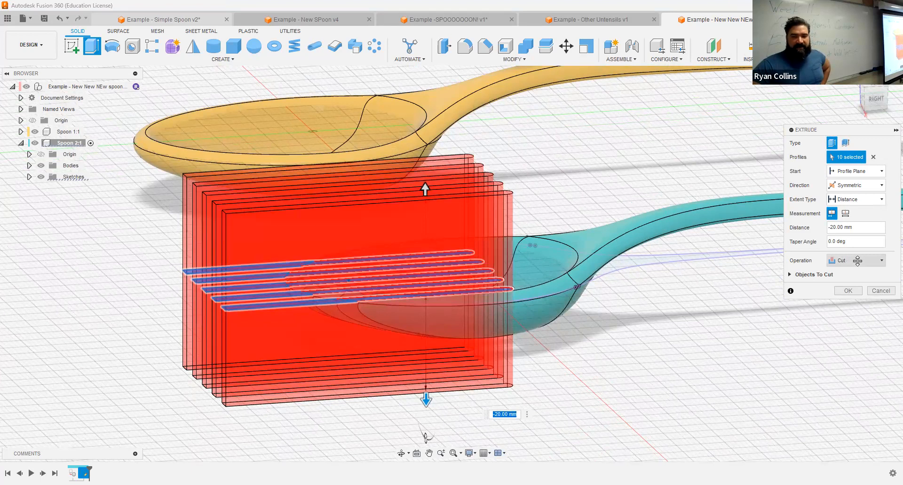
click(851, 291)
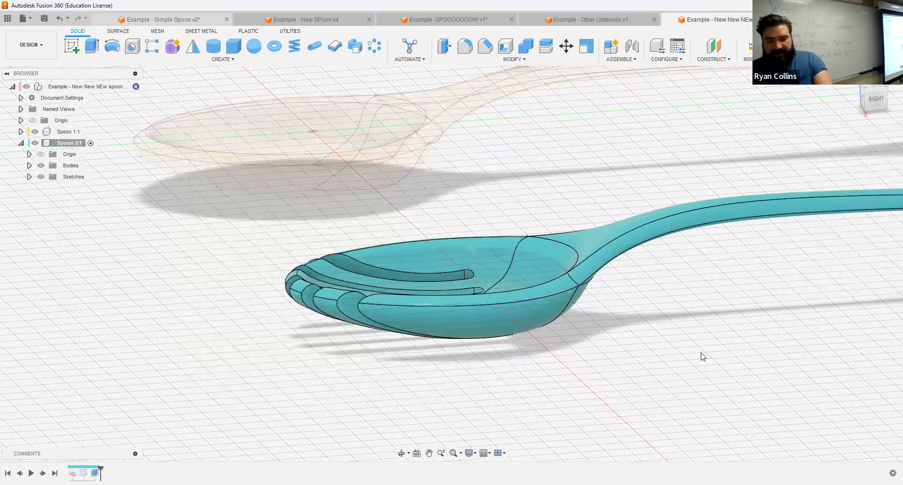
Start a fillet on the inner faces of all five slots in the bowl and try a 1 mm radius.
shift+middle_drag(681, 371, 714, 336)
shift+middle_drag(697, 359, 690, 367)
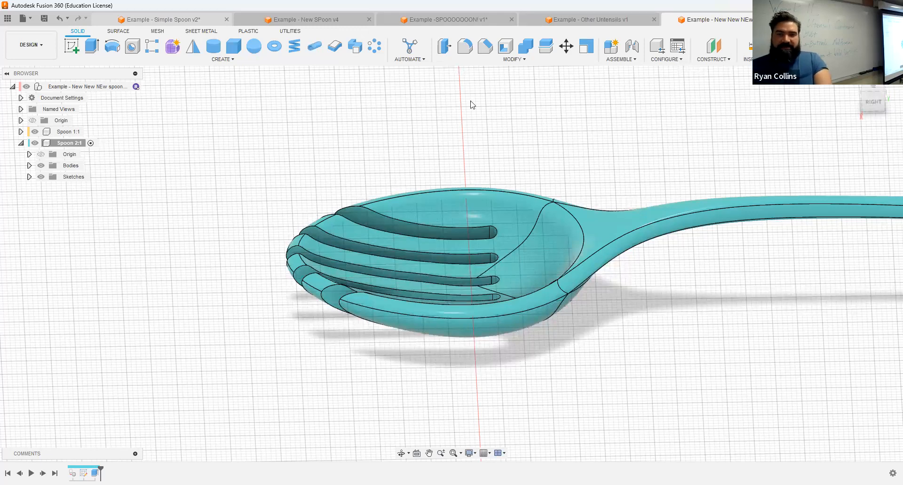
click(464, 46)
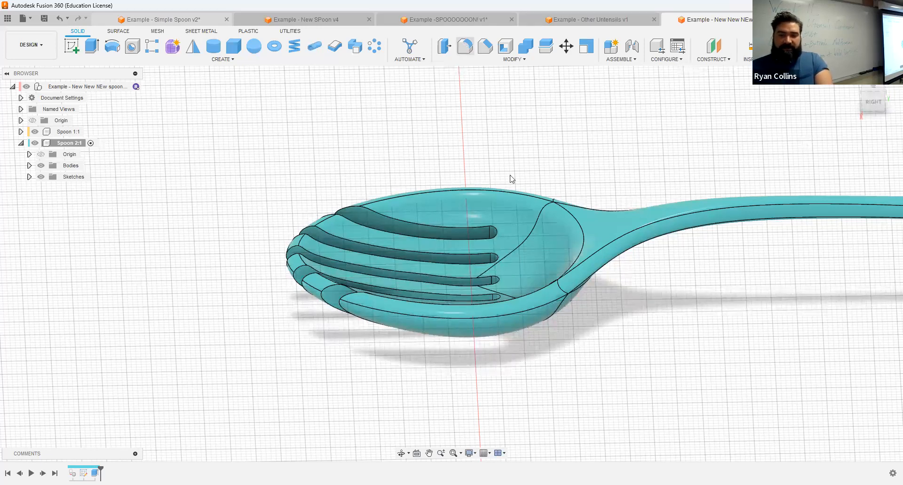
click(342, 235)
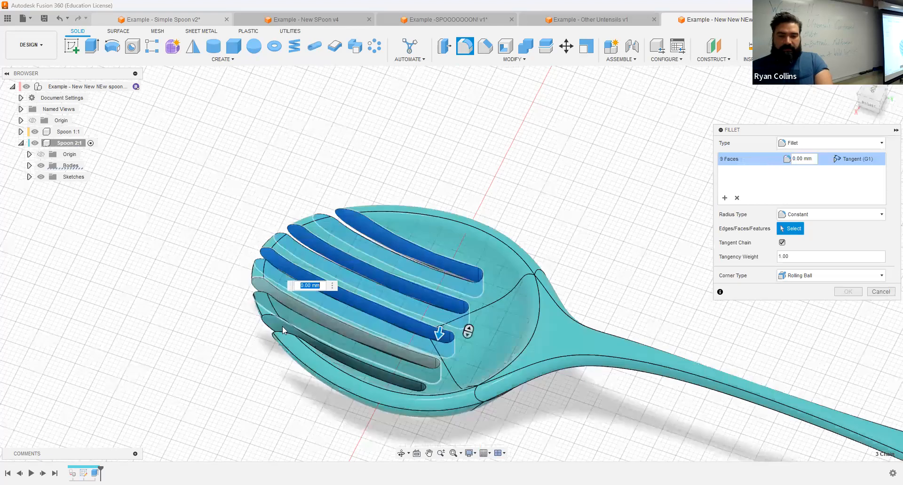
click(282, 326)
text(1)
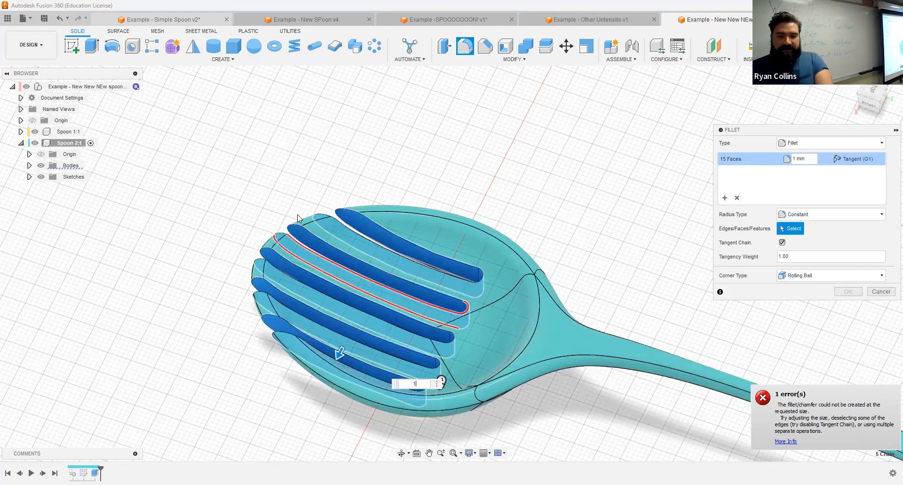
Try a 0.5 mm radius for the fillet on the inner faces of the five slots.
shift+middle_drag(437, 200, 423, 207)
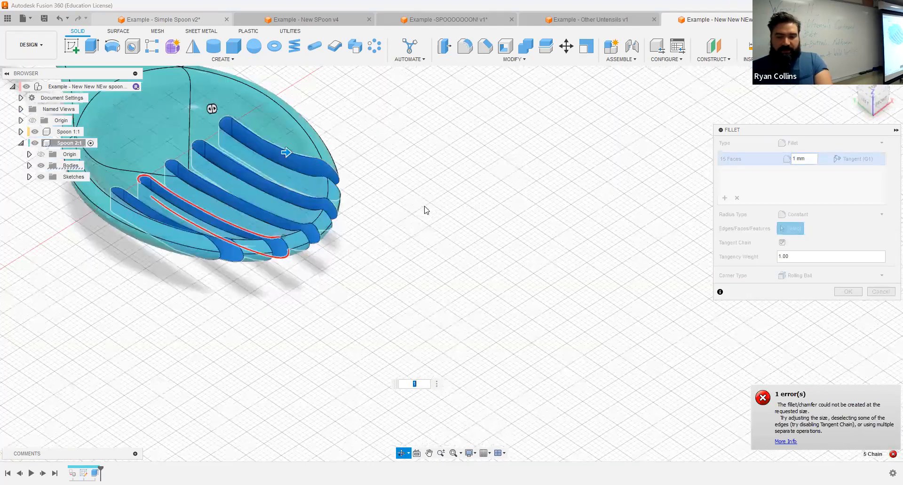
shift+middle_drag(522, 254, 611, 225)
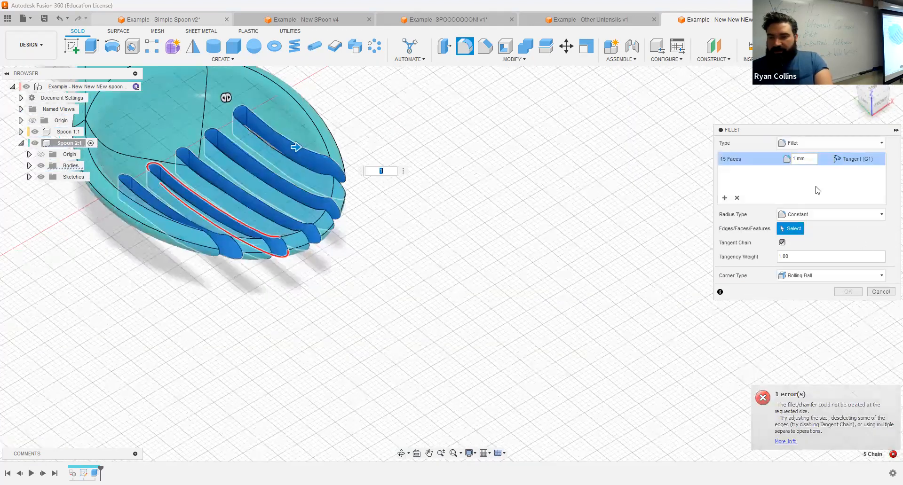
click(810, 256)
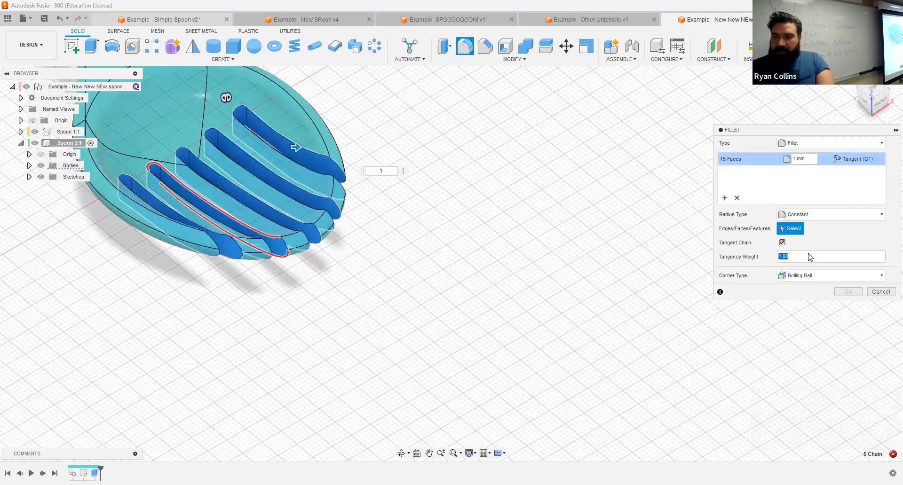
click(810, 160)
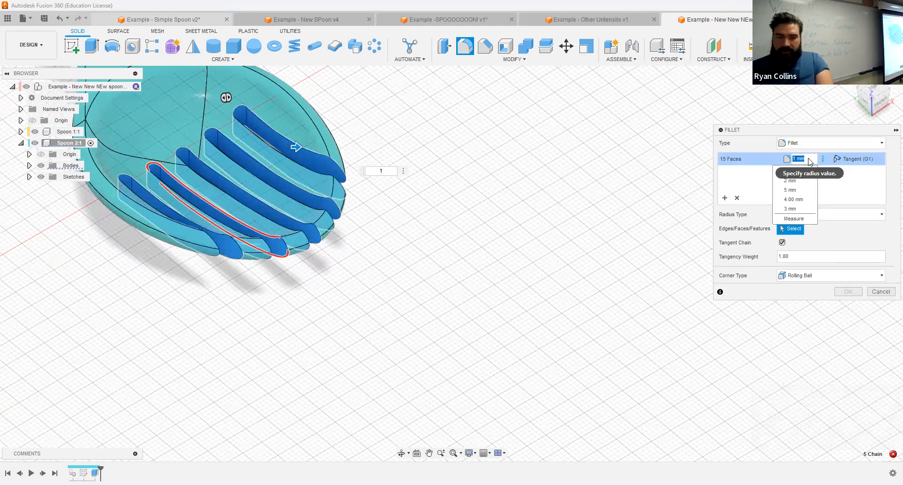
double_click(796, 159)
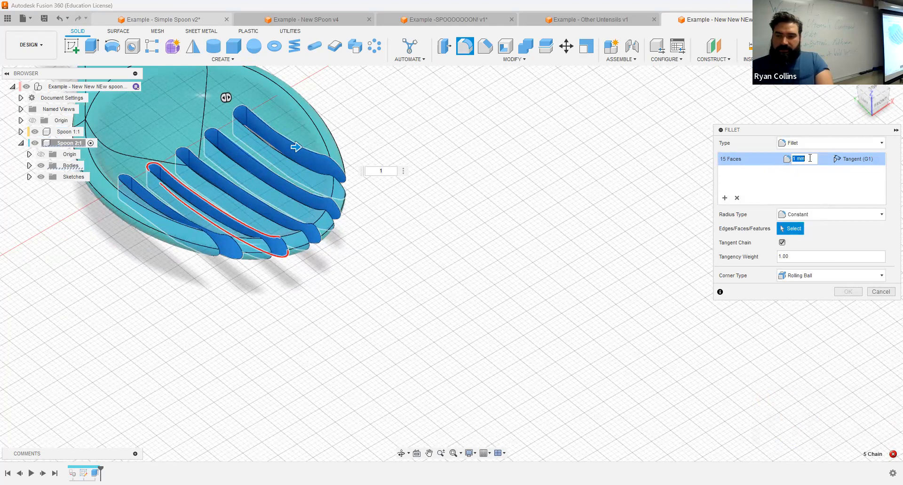
click(758, 159)
text(.5)
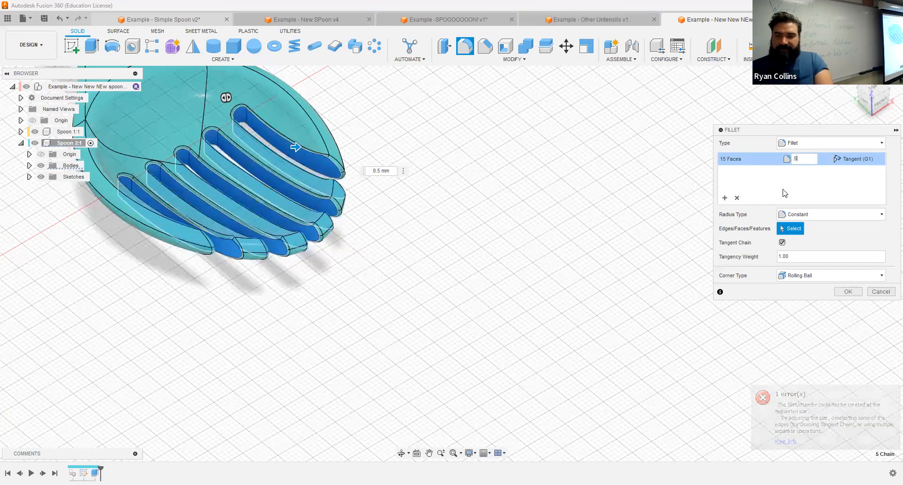
Set the slot fillet radius to 0.9 mm and apply the fillet.
drag(800, 158, 785, 159)
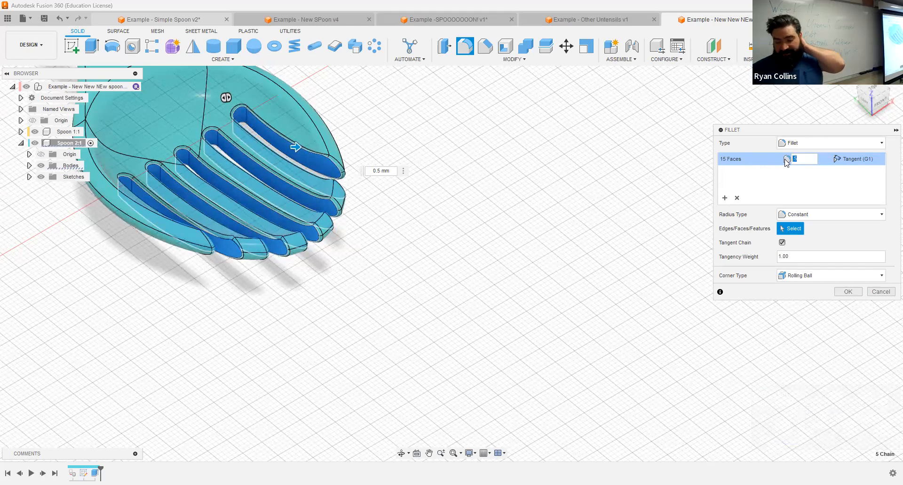
key(BackSpace)
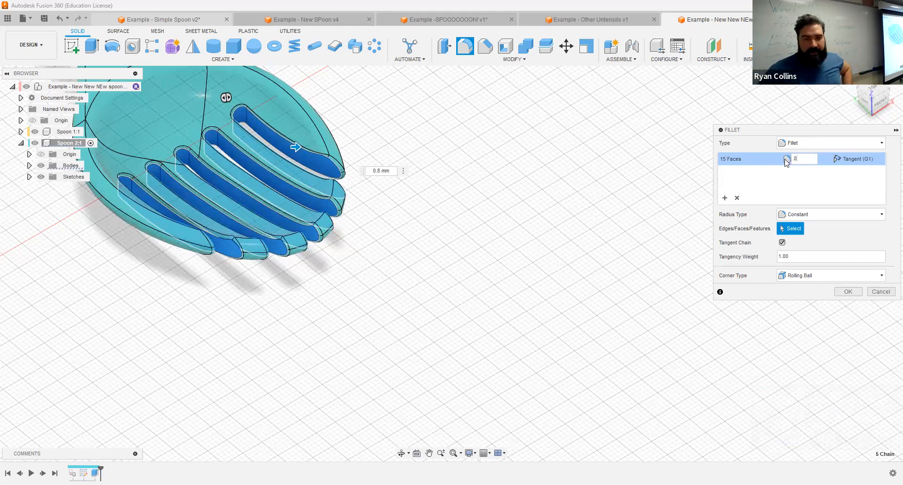
key(BackSpace)
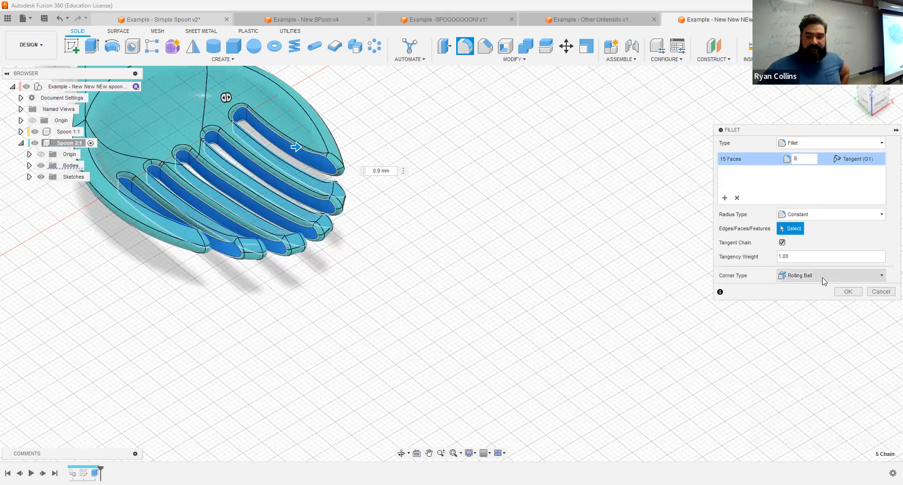
click(848, 292)
Examine the filleted tines up close and the whole spork alongside Spoon 1.
middle_drag(422, 297, 483, 296)
scroll(491, 253, up, 5)
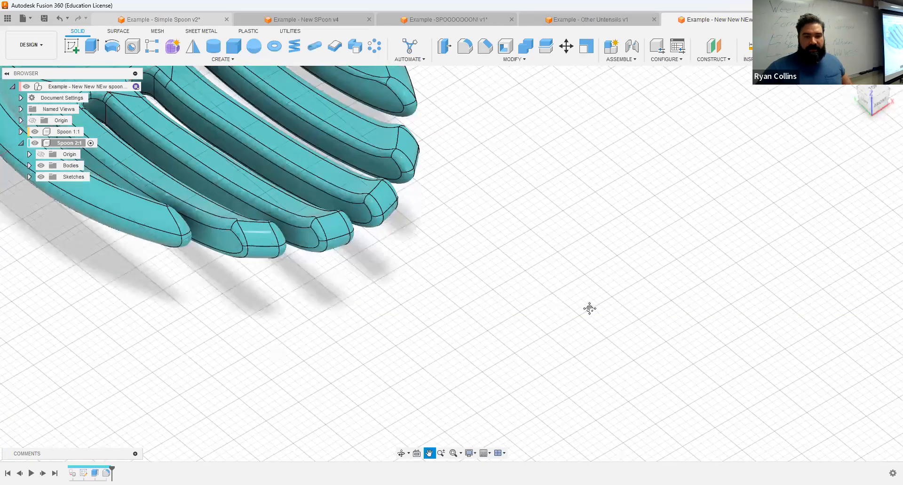
scroll(593, 312, down, 3)
scroll(592, 310, up, 2)
shift+middle_drag(558, 306, 502, 295)
scroll(502, 295, down, 8)
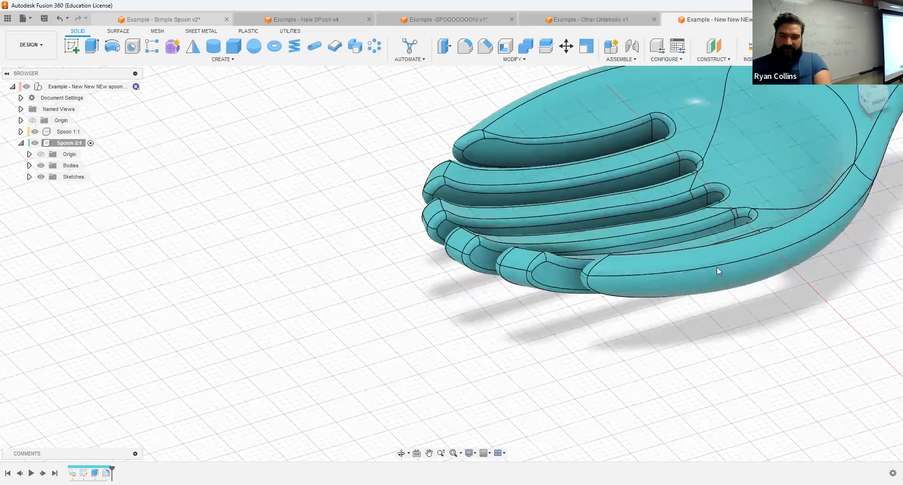
middle_drag(699, 295, 672, 272)
scroll(626, 310, down, 3)
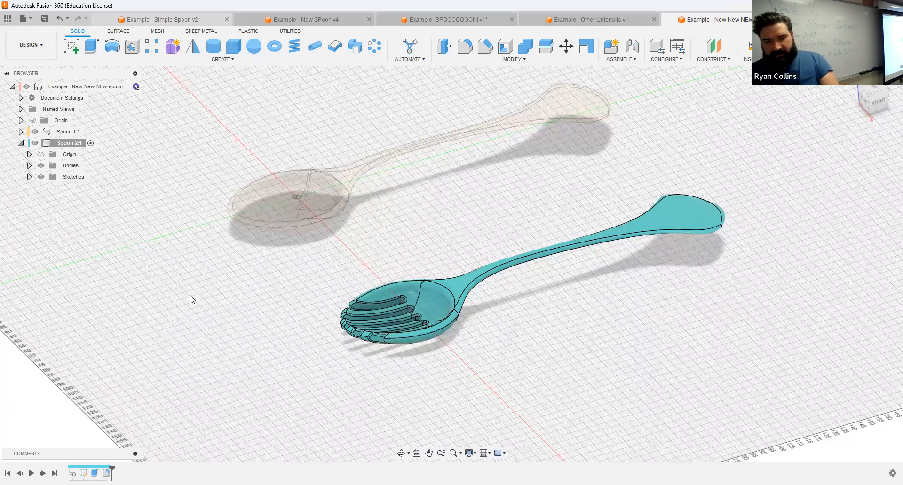
Save the design with the version description "Spork".
key(ctrl+s)
text(Spork)
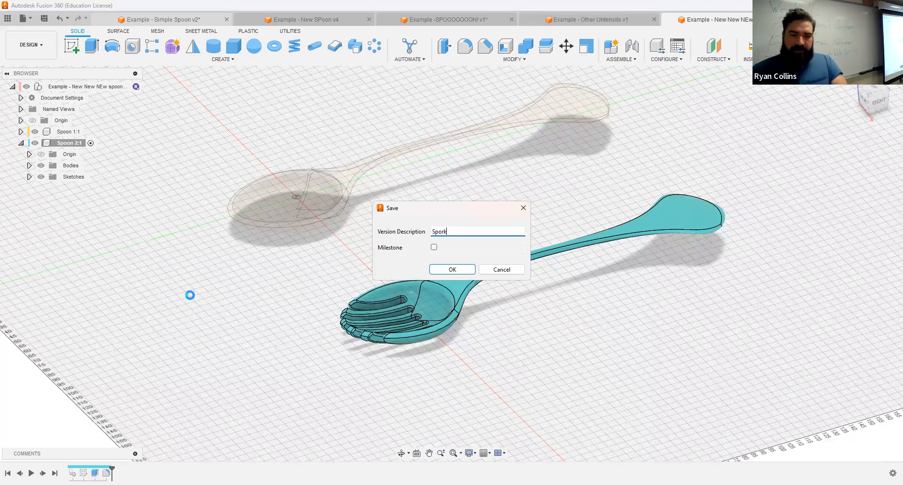
key(Return)
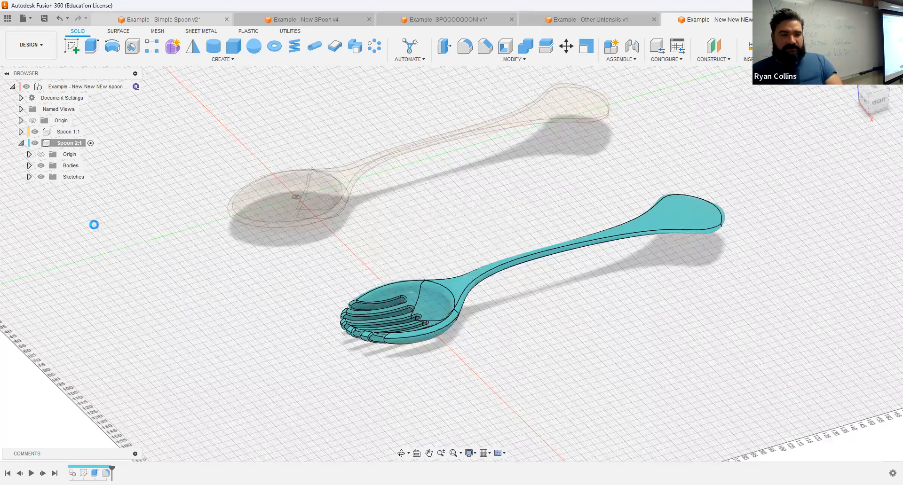
Activate the Spoon 1 component, check the slotted-spoon example document, and start a sketch on Spoon 1's horizontal origin plane.
click(88, 132)
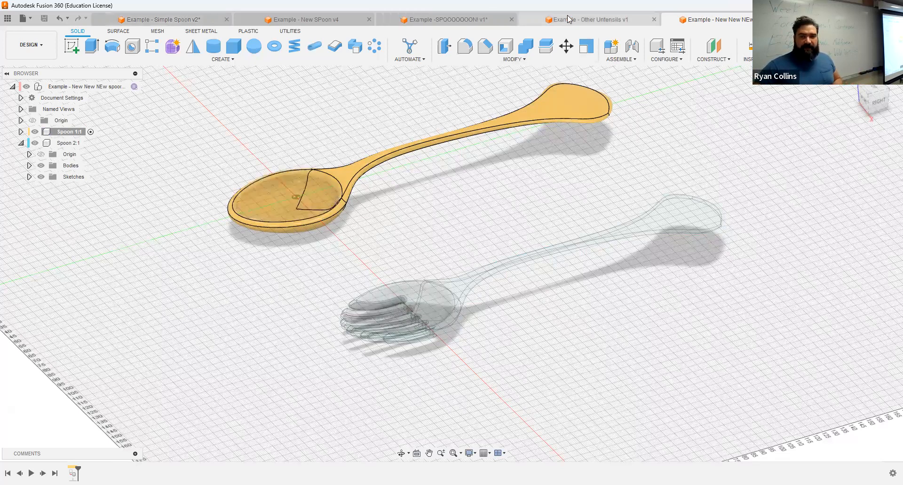
click(449, 20)
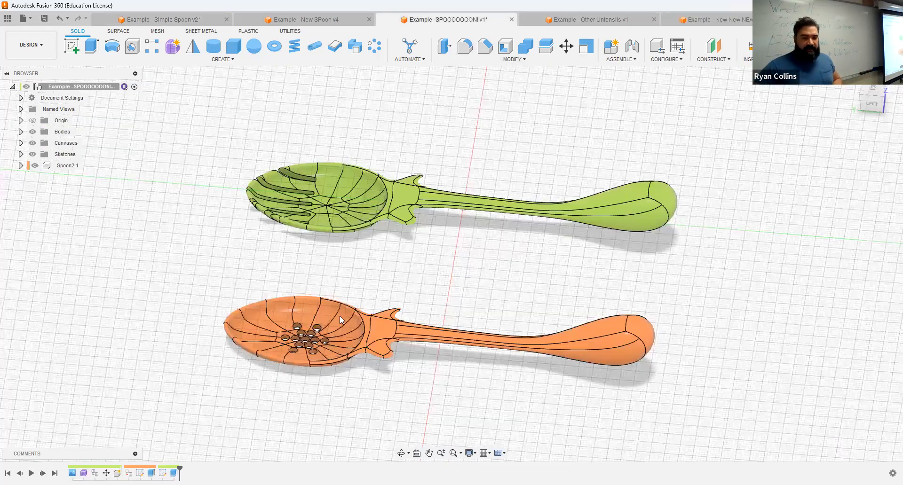
click(701, 20)
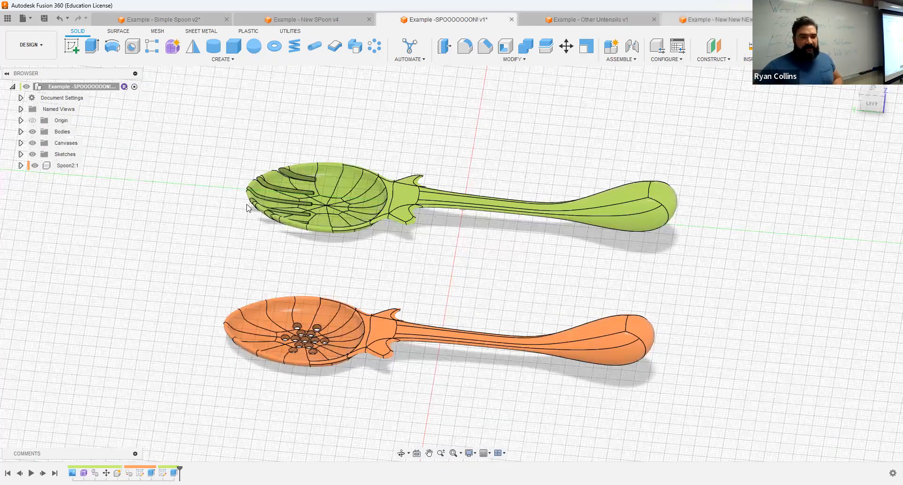
click(72, 45)
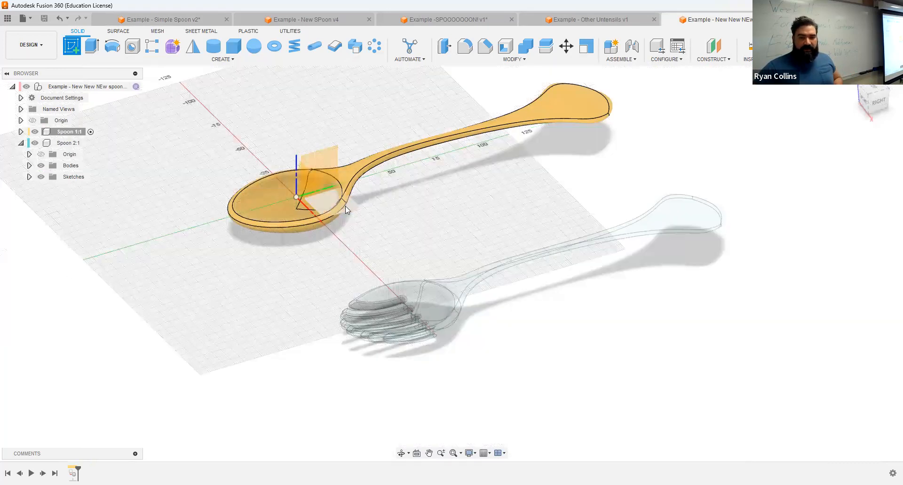
click(348, 206)
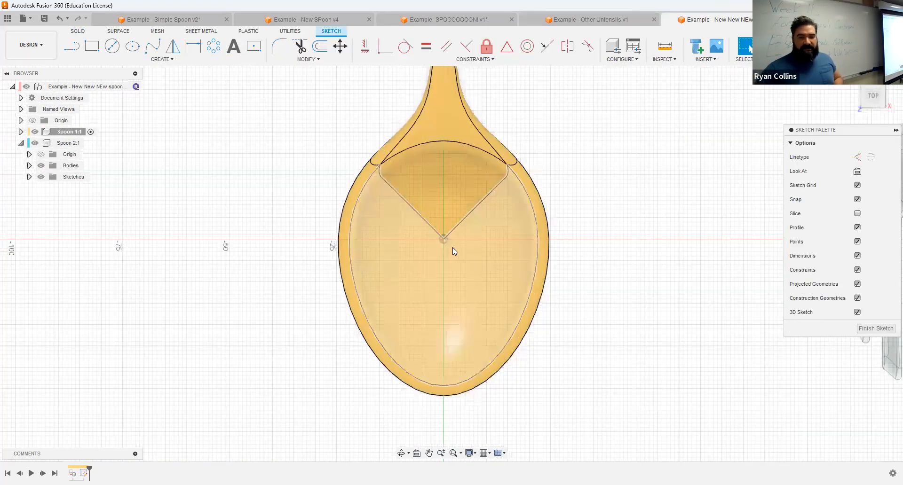
Draw a 3 mm diameter circle centred on the origin in the Spoon 1 bowl.
click(112, 46)
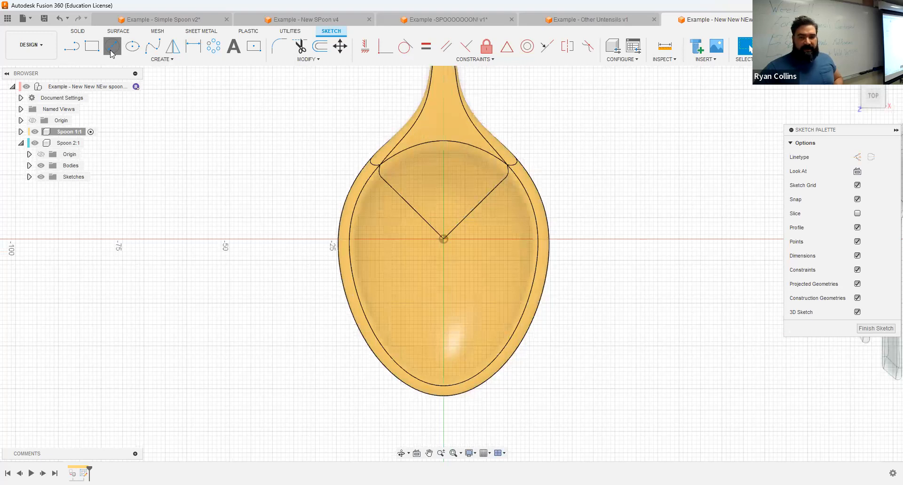
click(448, 248)
text(3)
key(Return)
key(Escape)
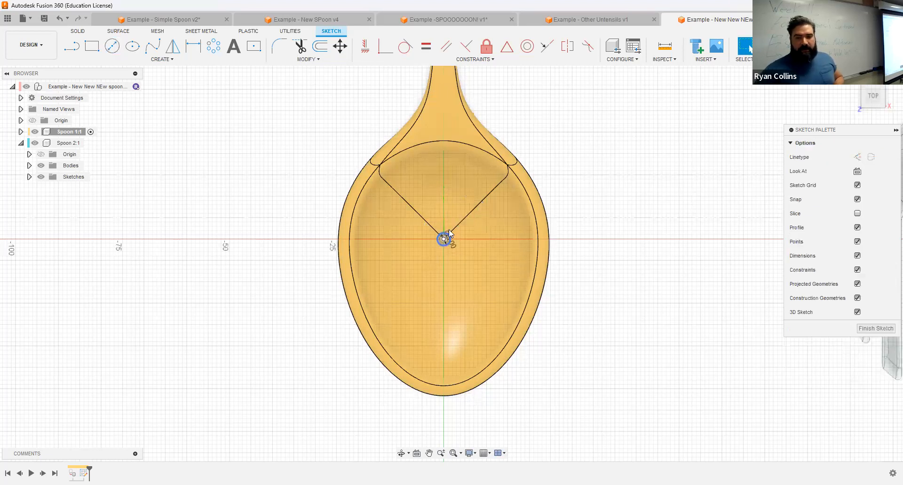
Draw two construction circles of 10 mm and 20 mm diameter, both centred on the origin.
scroll(449, 242, up, 4)
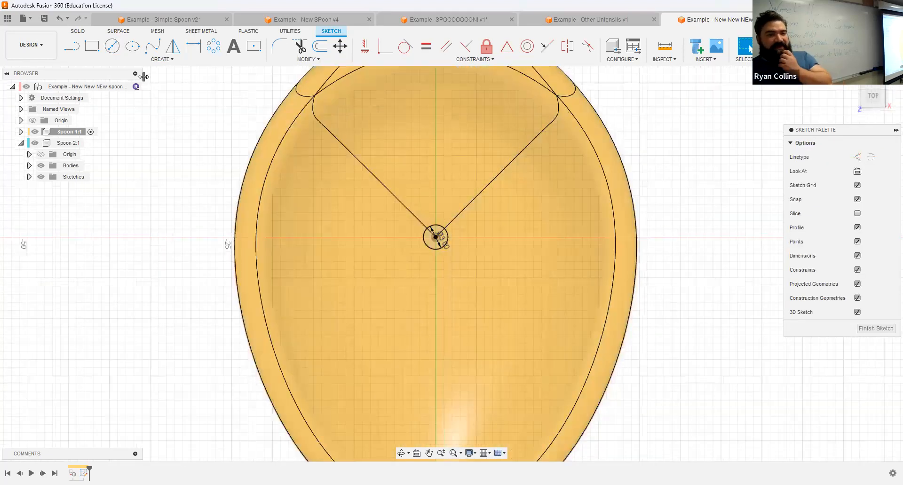
click(113, 47)
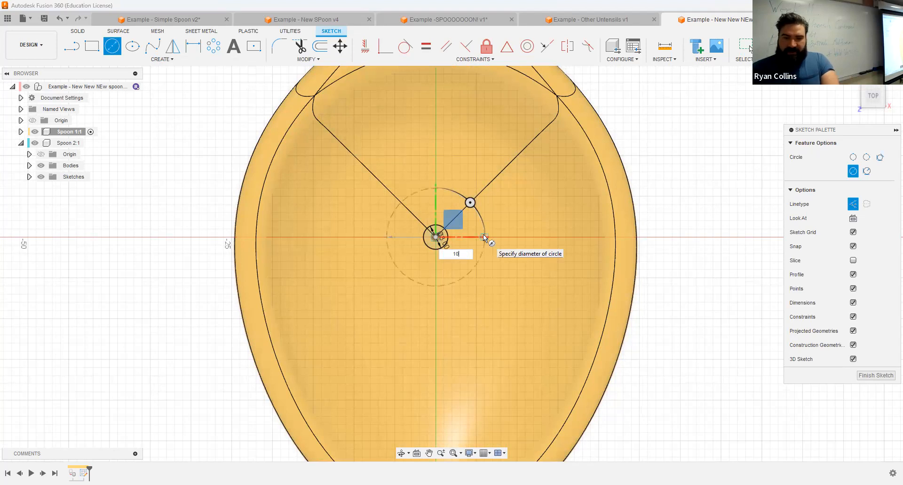
key(Return)
right_click(705, 167)
click(706, 136)
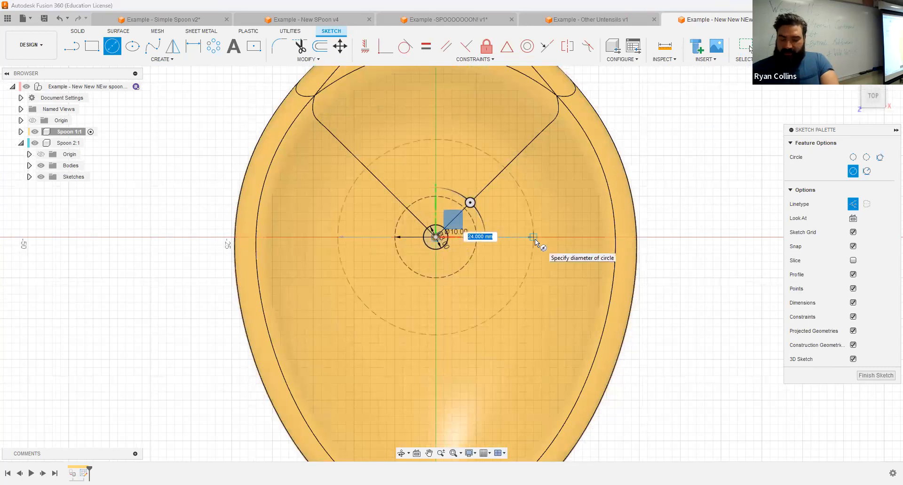
text(20)
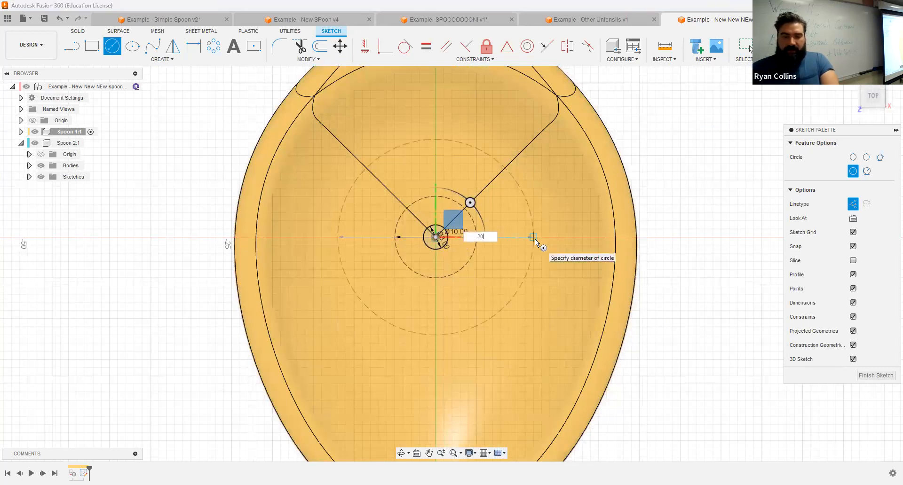
key(Return)
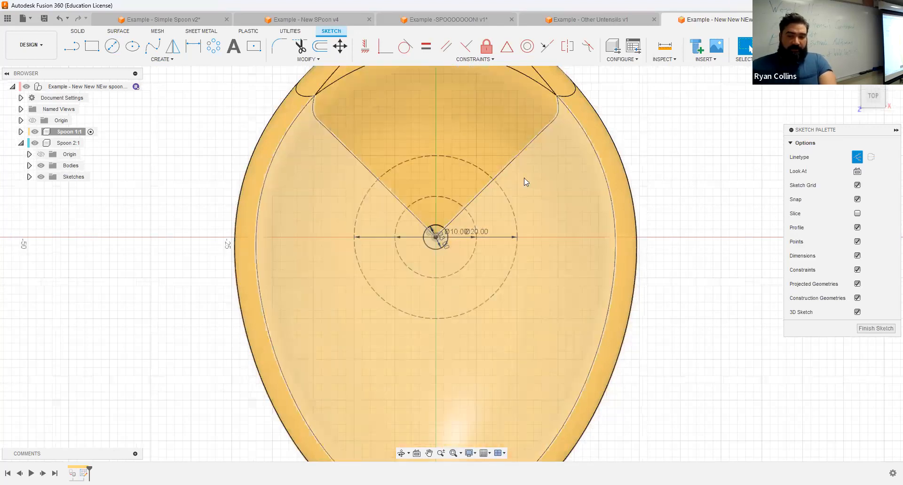
Draw a regular, non-construction 3 mm circle where the 10 mm construction circle meets the horizontal axis, on the negative X side.
click(110, 50)
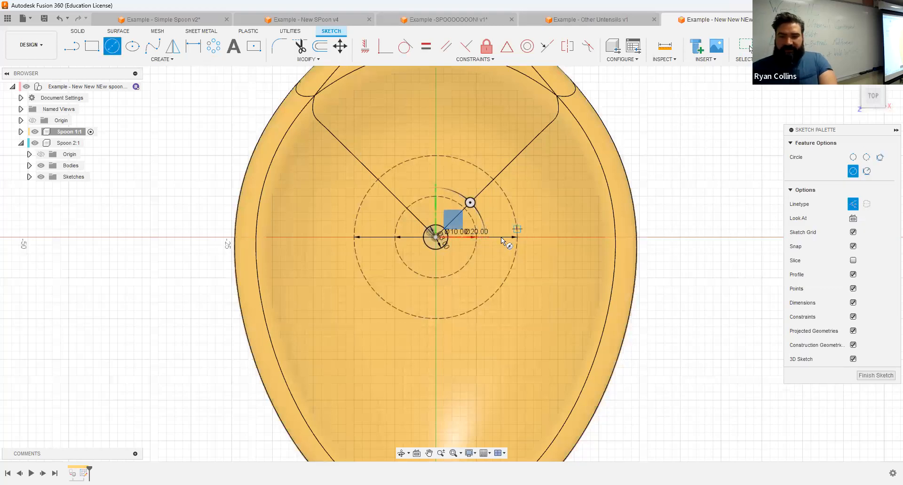
key(x)
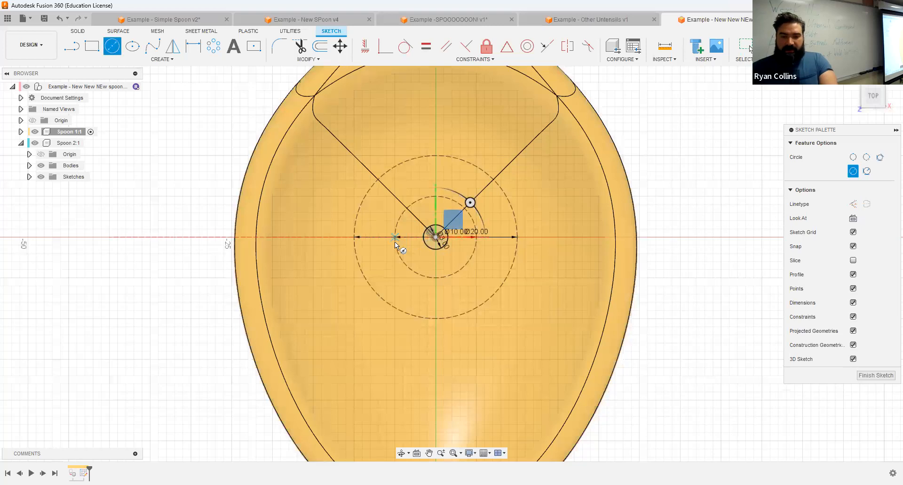
click(399, 245)
text(3)
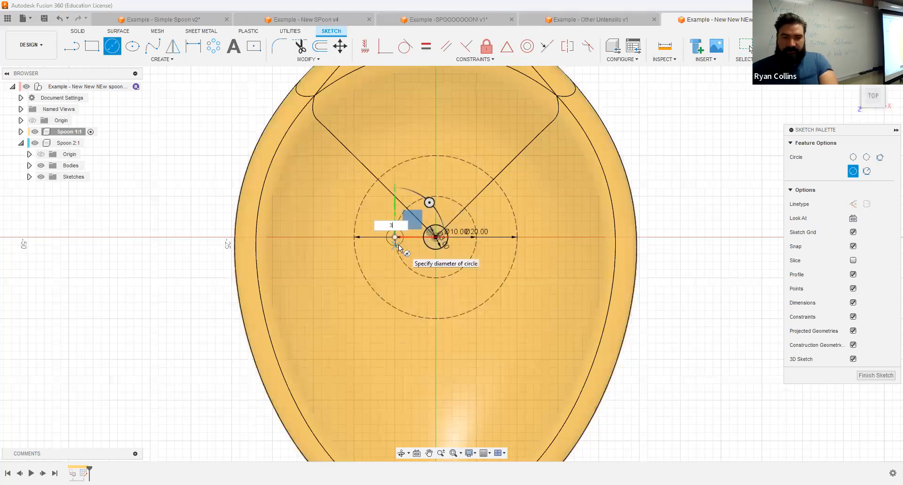
key(Return)
key(Escape)
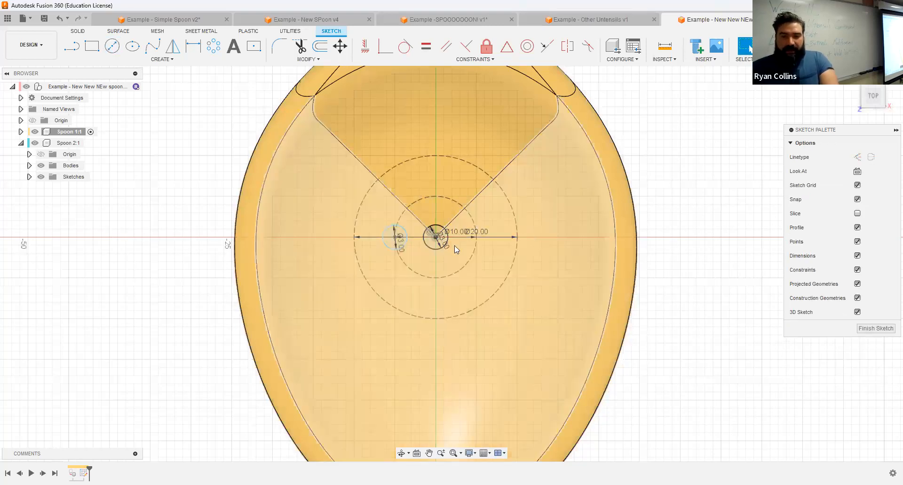
Draw another 3 mm circle where the 20 mm construction circle meets the horizontal axis, on the same side.
right_click(650, 183)
click(653, 155)
key(Escape)
click(113, 48)
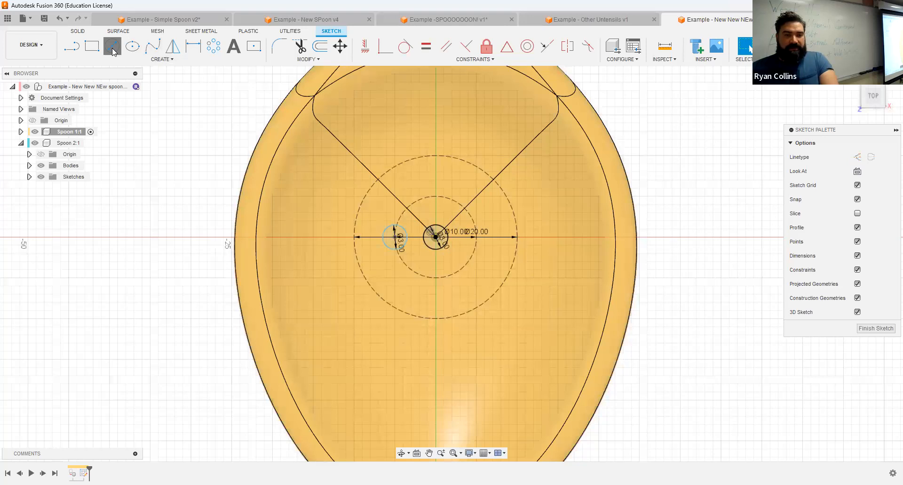
click(355, 237)
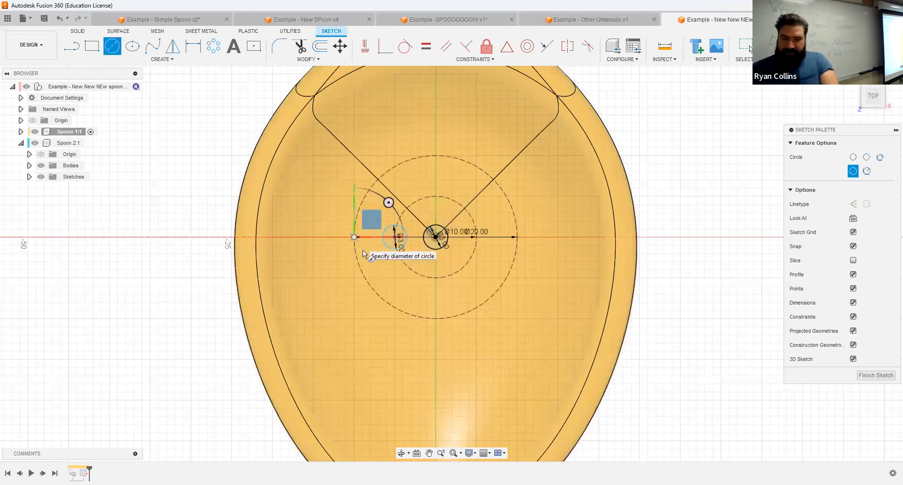
text(3)
key(Return)
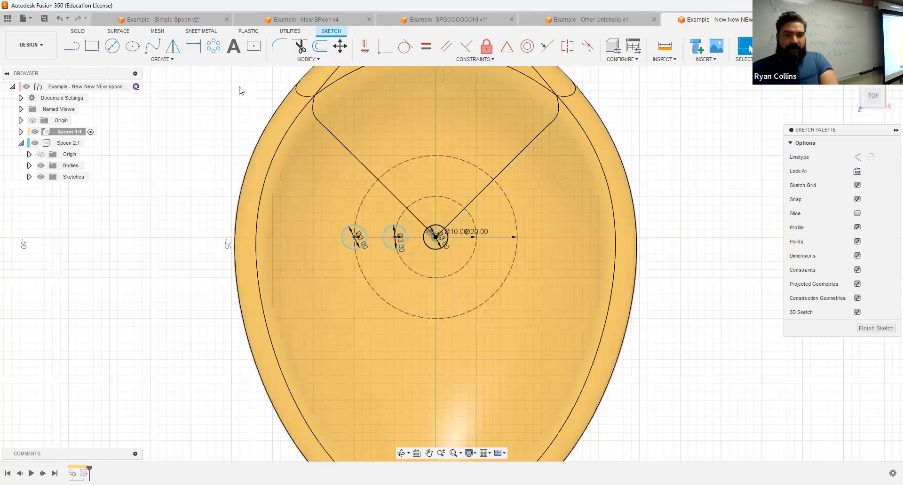
Create a full circular pattern of the 3 mm circle on the 10 mm construction circle, with quantity 6 about the origin.
click(214, 46)
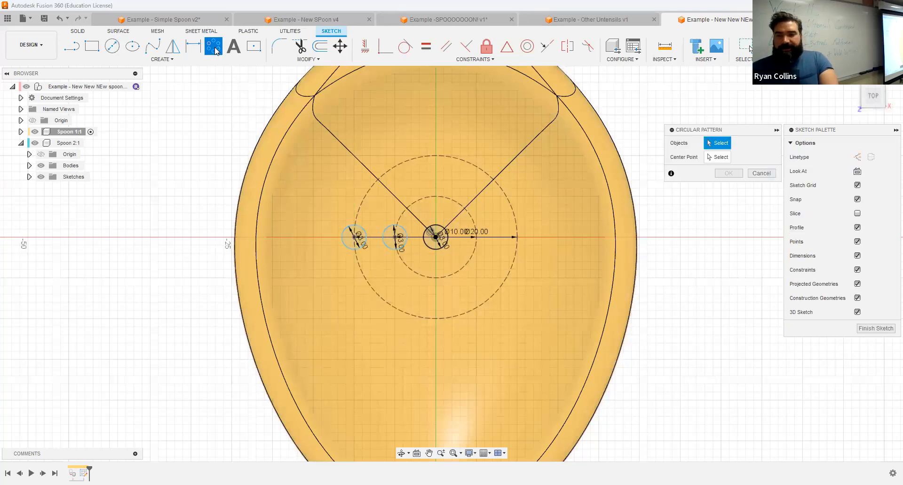
click(407, 242)
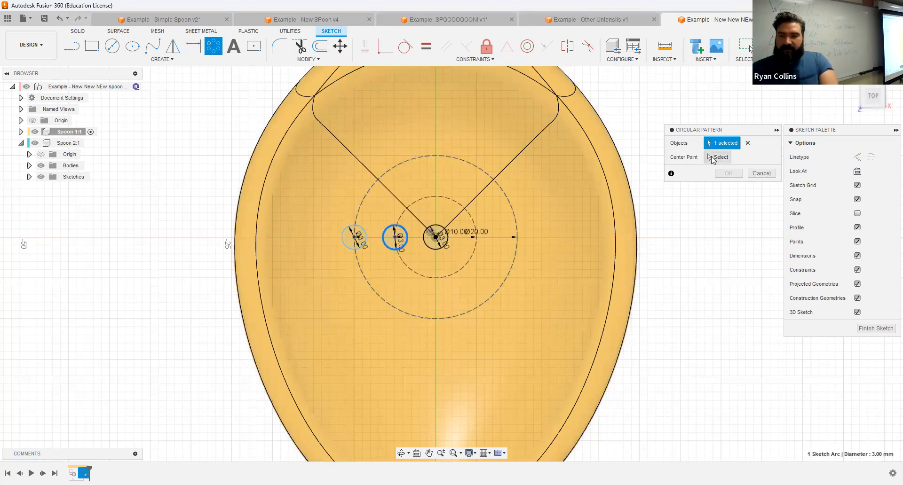
click(711, 158)
click(435, 239)
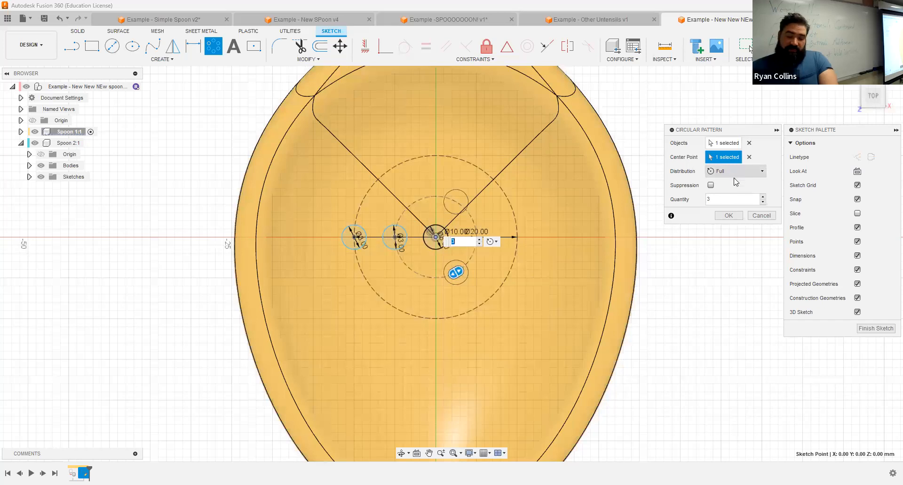
click(731, 202)
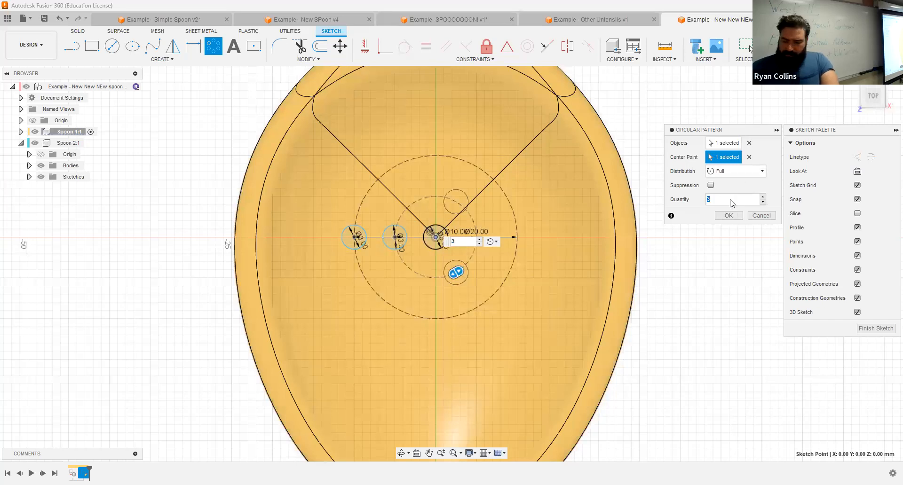
text(6)
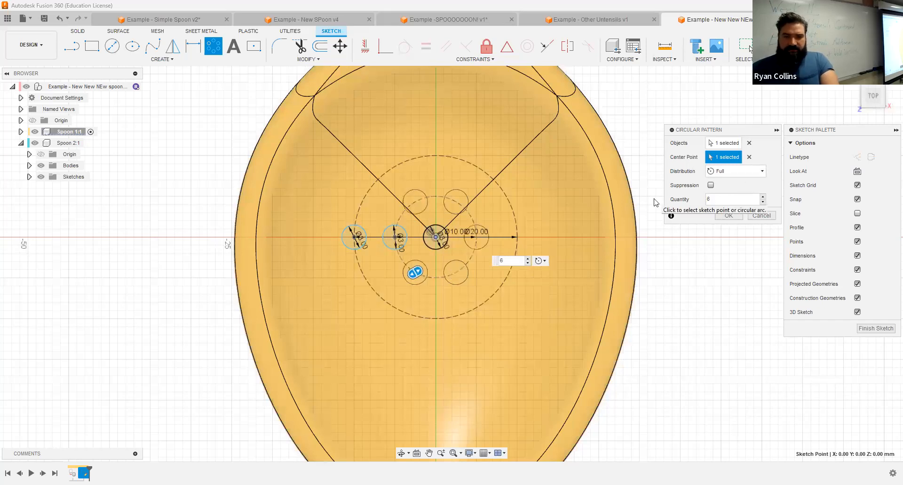
key(Return)
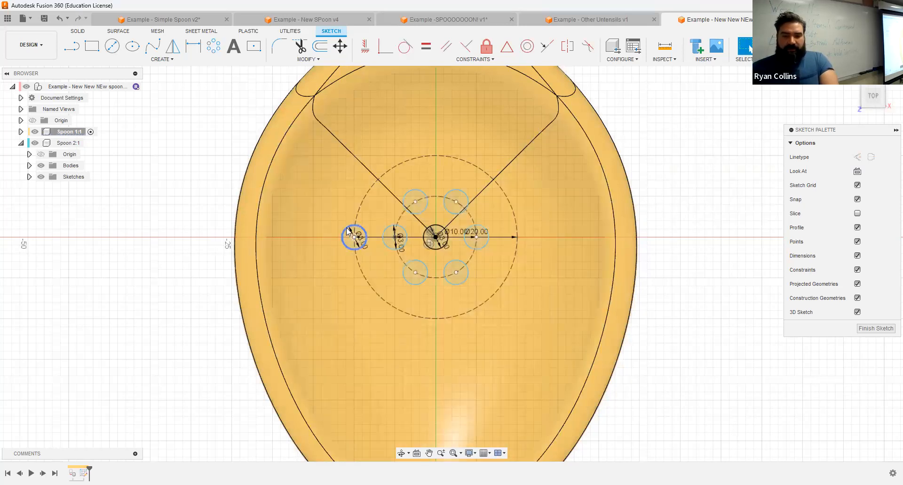
Create a full circular pattern of the 3 mm circle on the 20 mm construction circle, with quantity 10 about the origin.
click(347, 231)
key(Return)
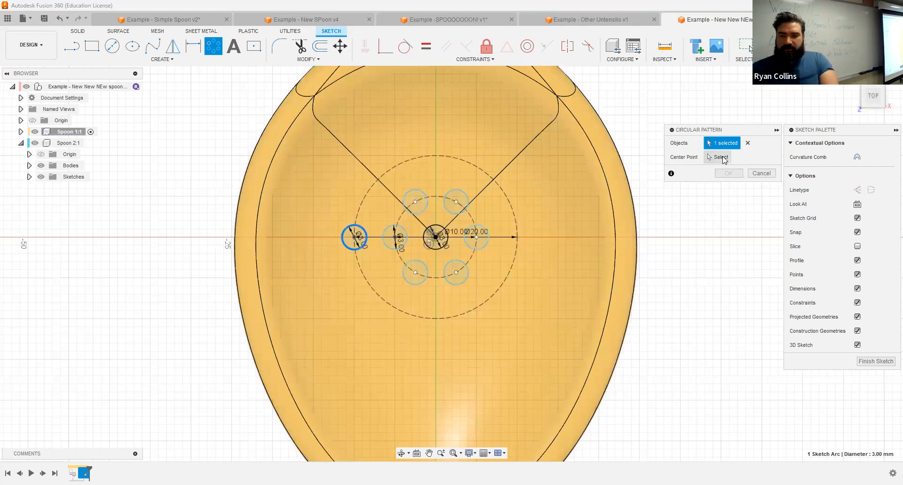
click(716, 158)
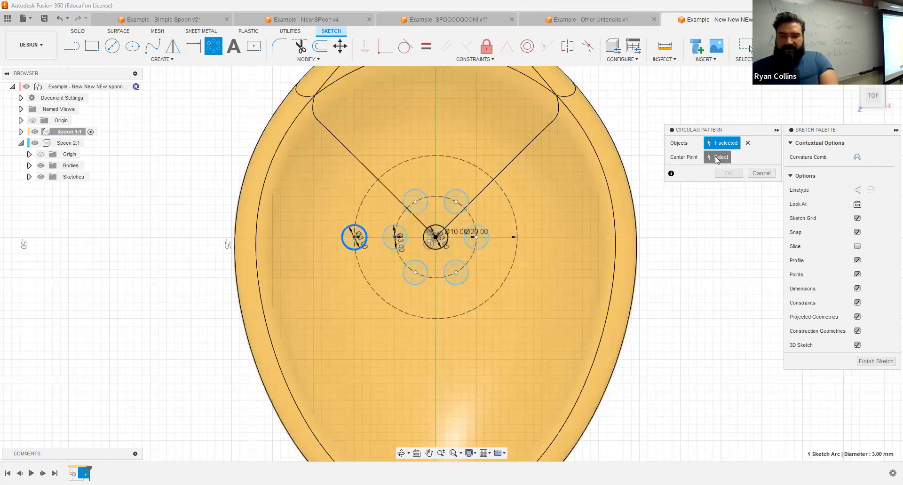
click(435, 238)
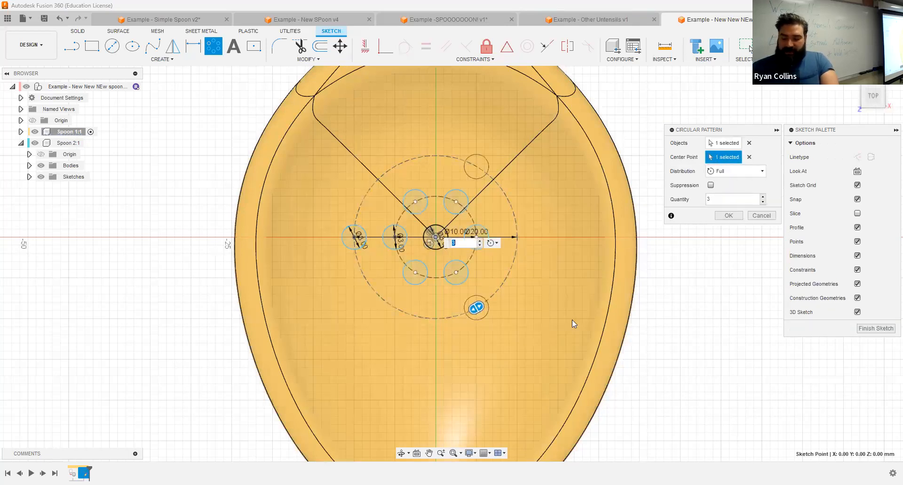
text(10)
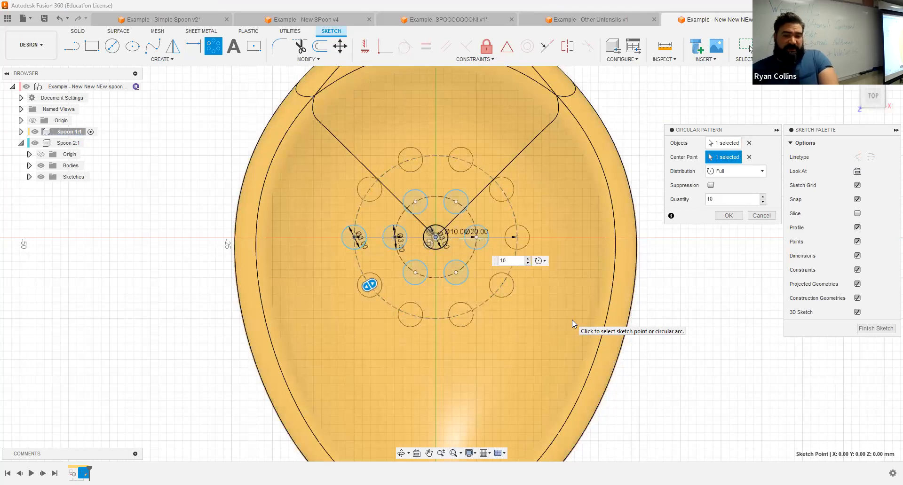
key(Return)
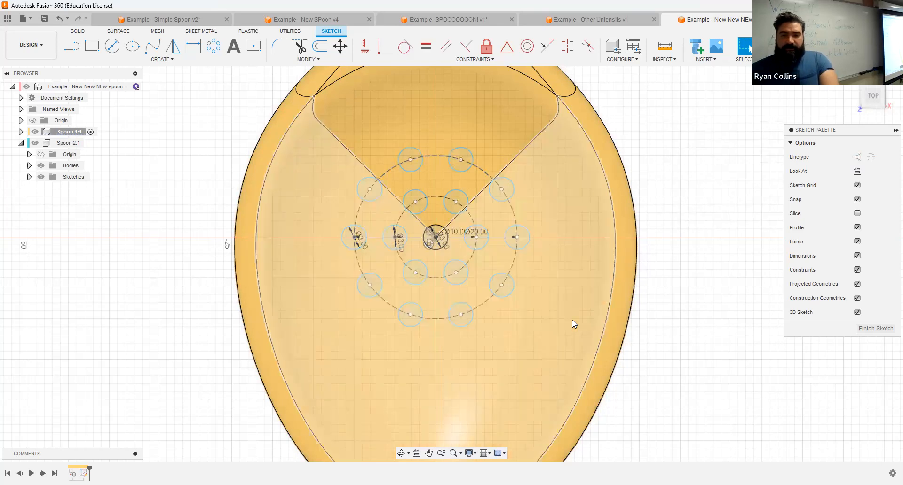
Finish the sketch and extrude all 17 small circles by -22 mm as a cut through the Spoon 1 bowl.
mouse_move(662, 352)
mouse_down()
mouse_move(635, 357)
mouse_move(667, 306)
mouse_up()
key(Escape)
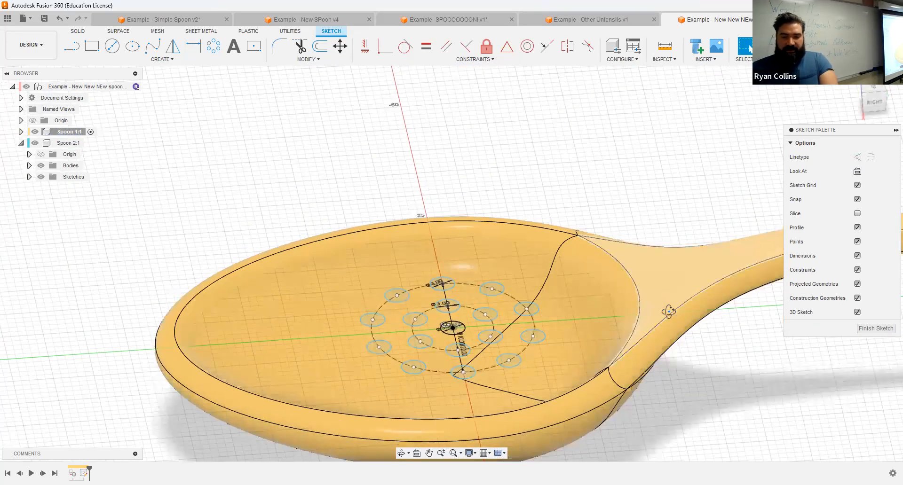
click(778, 45)
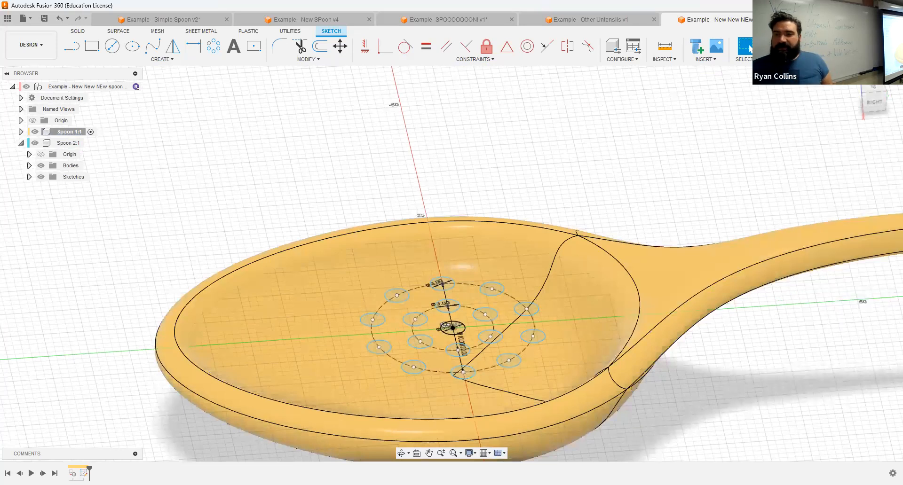
click(91, 47)
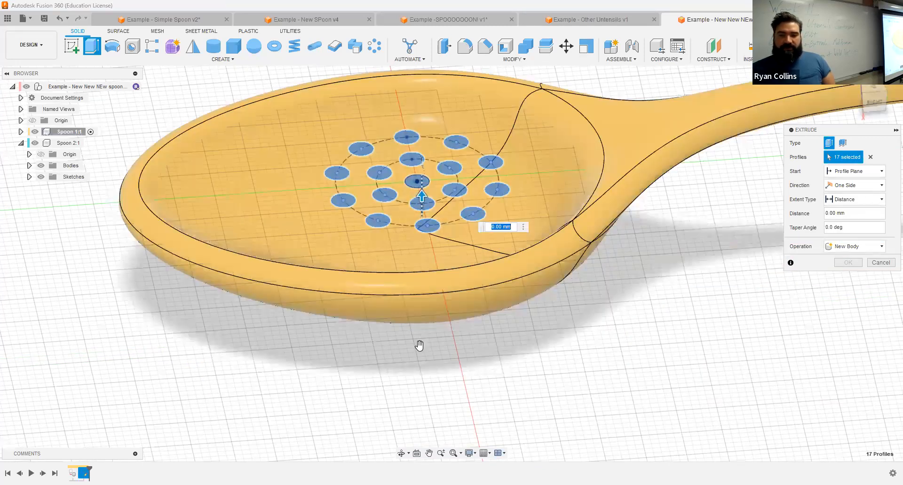
text(-22)
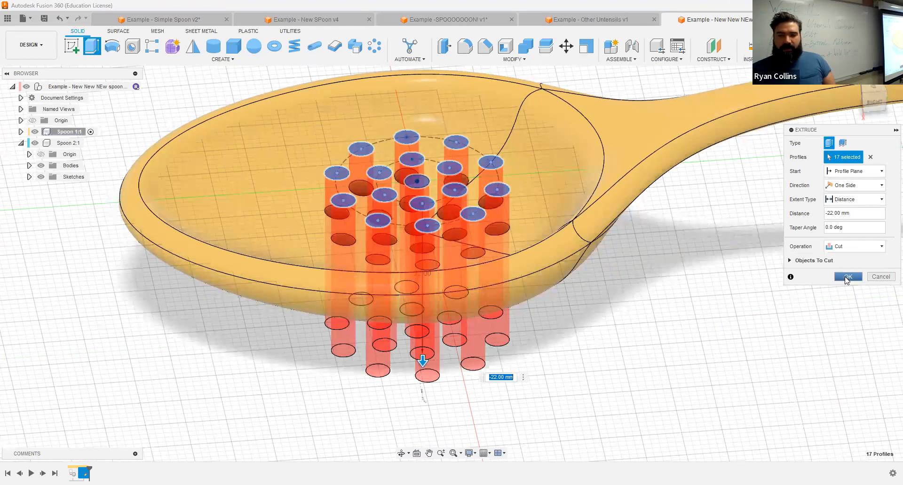
click(847, 277)
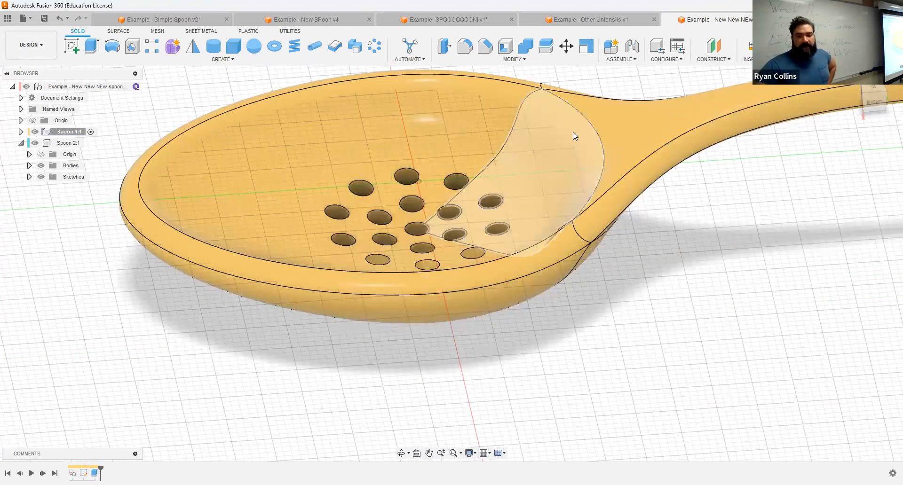
Start a constant-radius fillet on the straining holes in the Spoon 1 bowl, selecting their cylindrical wall faces.
click(465, 47)
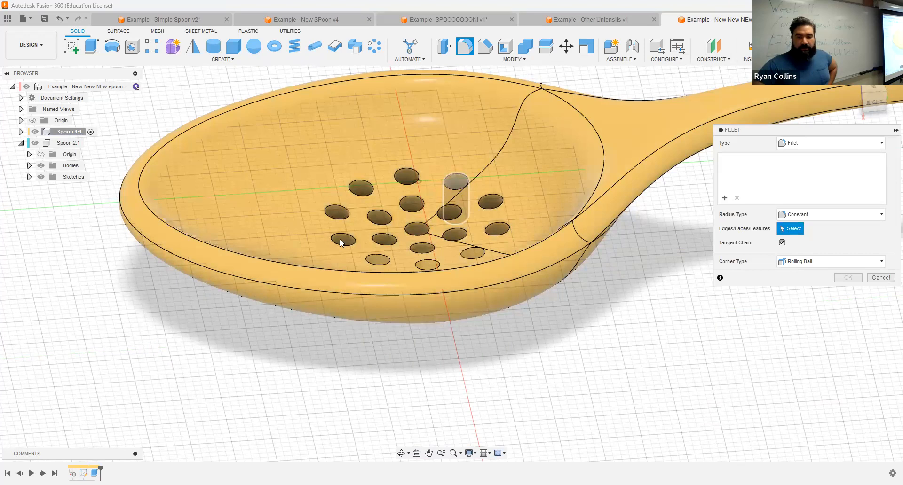
click(383, 238)
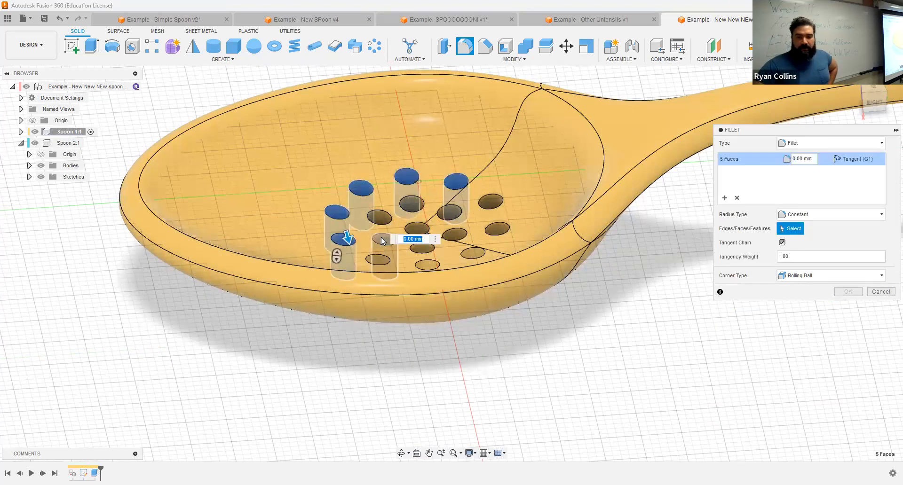
click(379, 217)
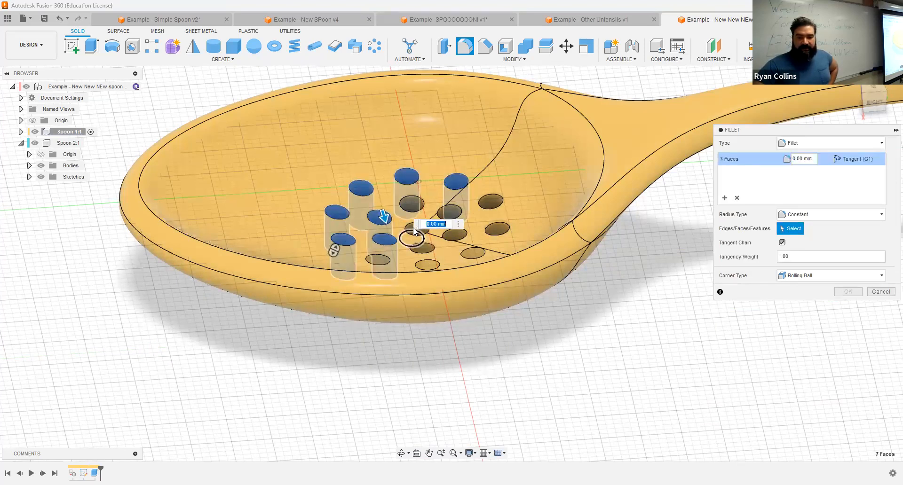
scroll(432, 189, up, 2)
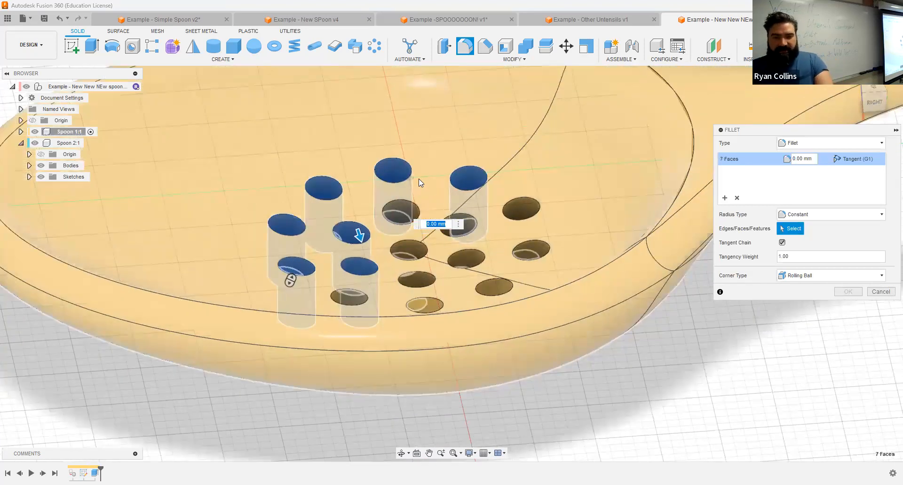
shift+middle_drag(423, 195, 446, 211)
click(422, 217)
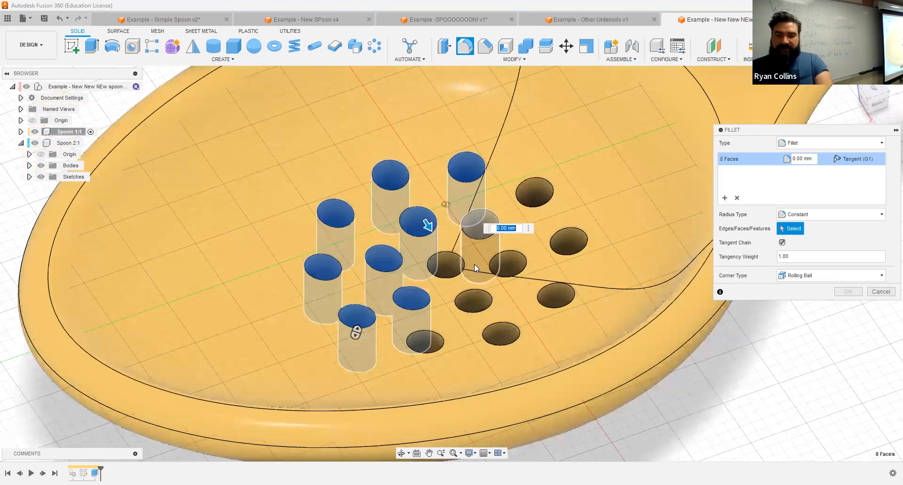
click(438, 266)
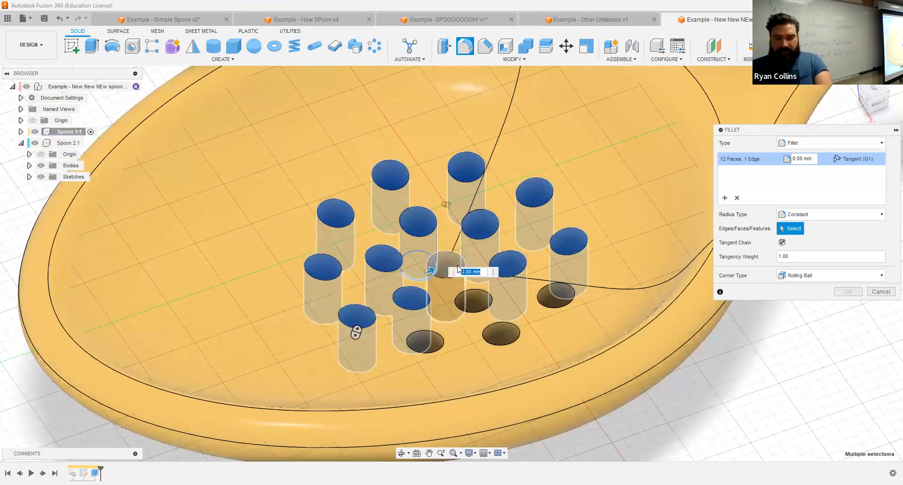
Fillet the faces of all the strainer holes in the spoon bowl with a 1 mm radius.
key(Escape)
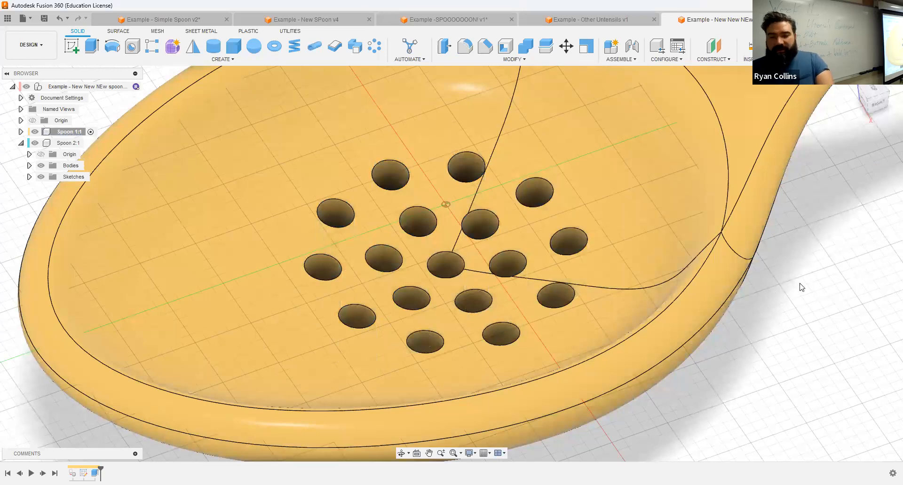
right_click(800, 292)
click(803, 265)
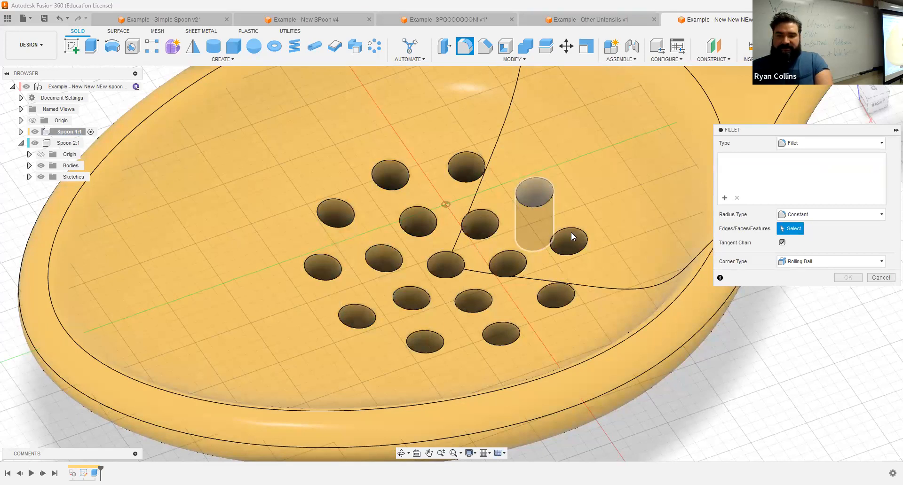
click(474, 180)
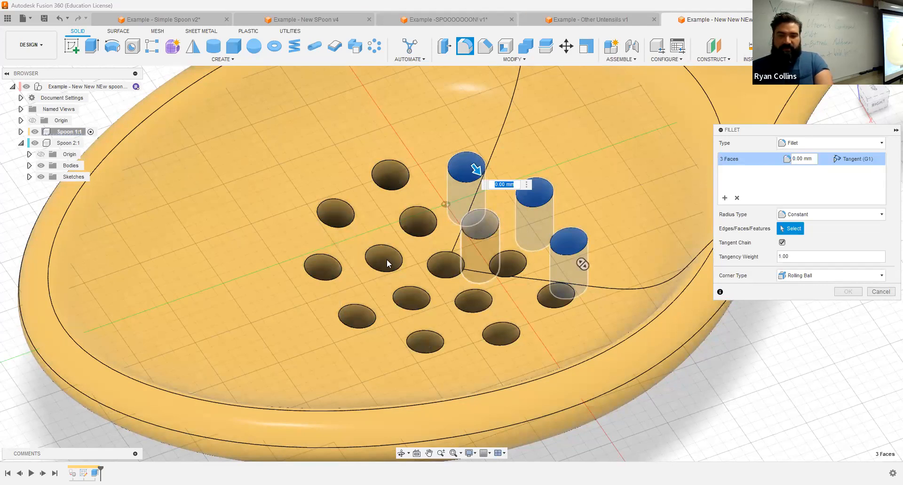
click(324, 272)
text(1)
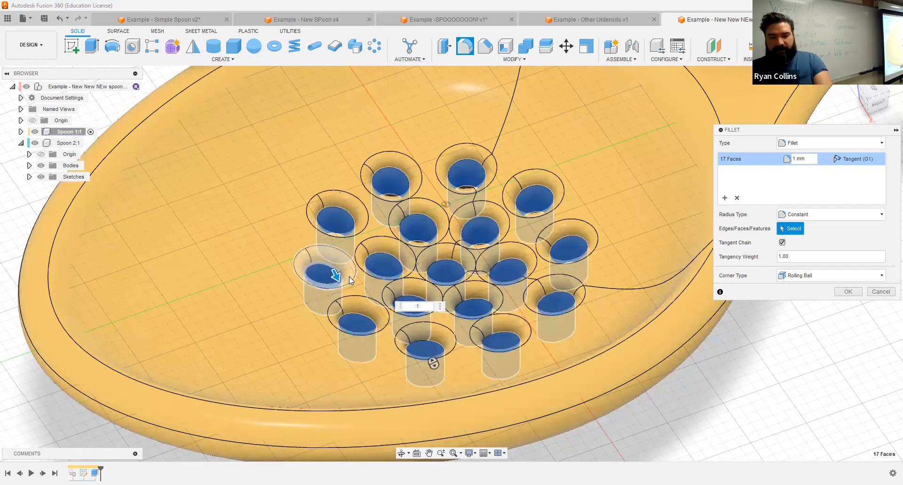
shift+middle_drag(357, 216, 357, 218)
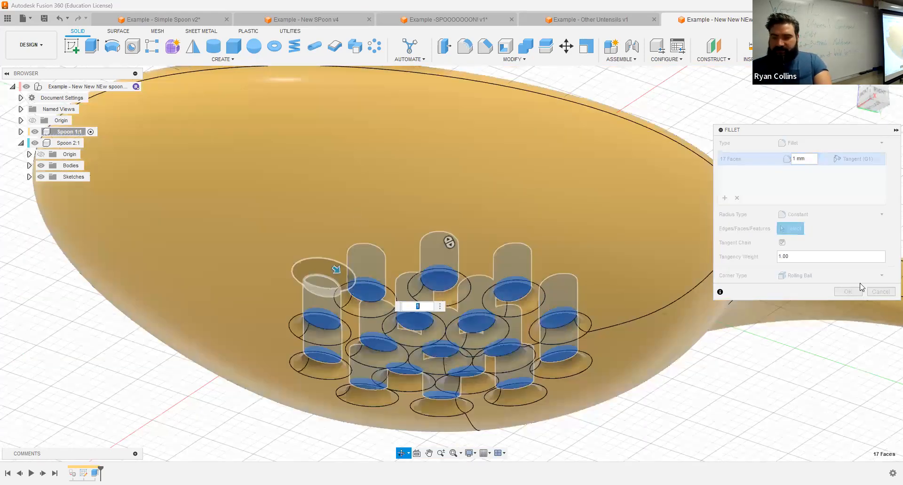
key(Return)
shift+middle_drag(761, 382, 738, 328)
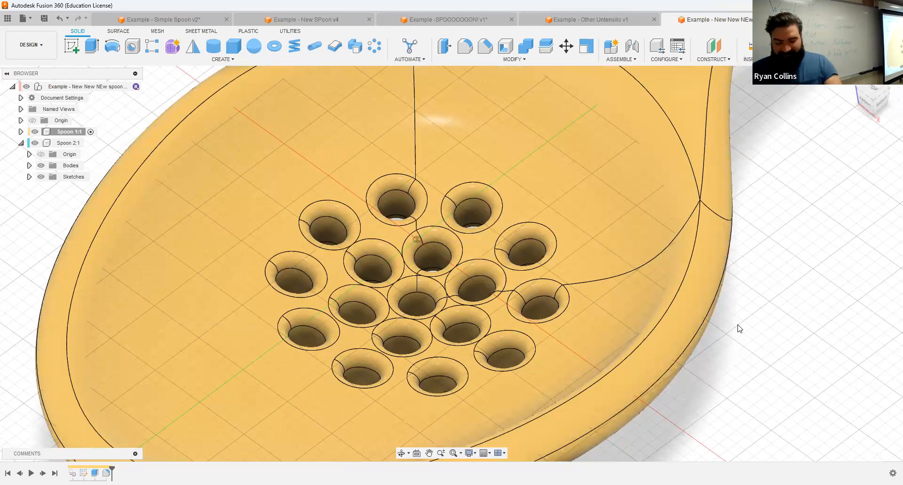
Save the design with the version description "Strainer".
key(F6)
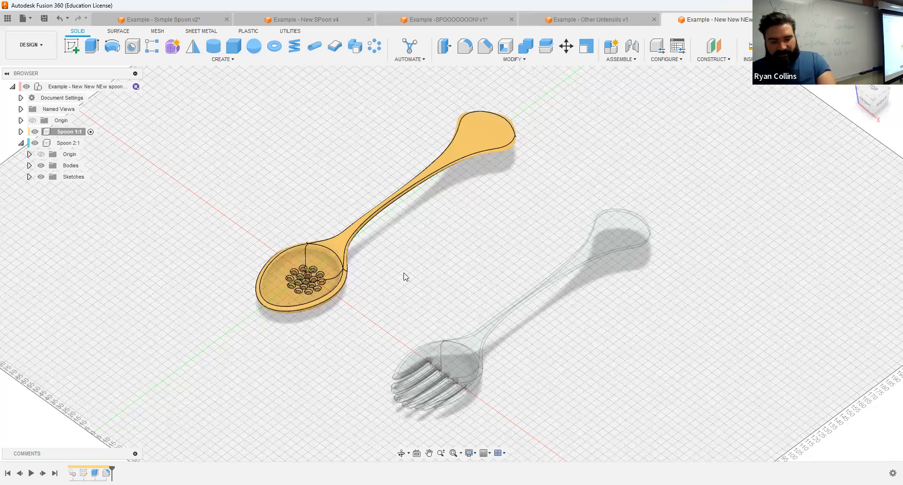
key(ctrl+s)
text(Strainer)
key(Return)
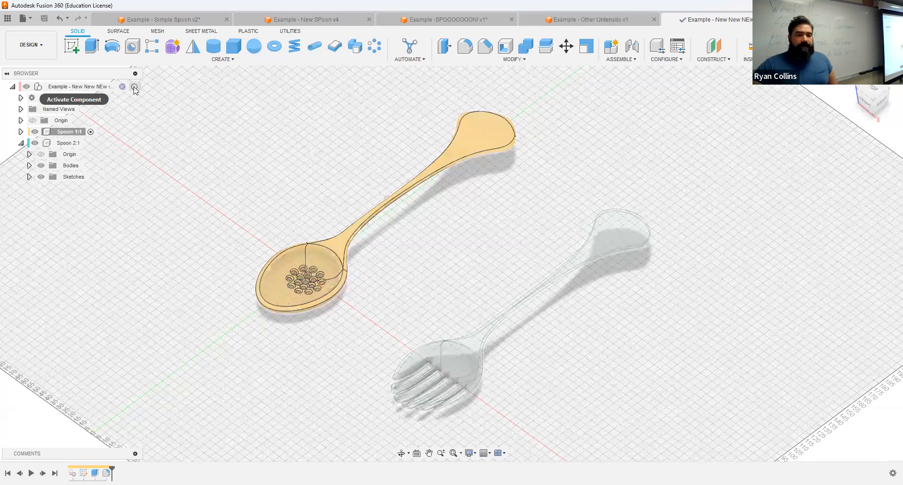
Activate the top-level component and turn off component color cycling.
click(134, 86)
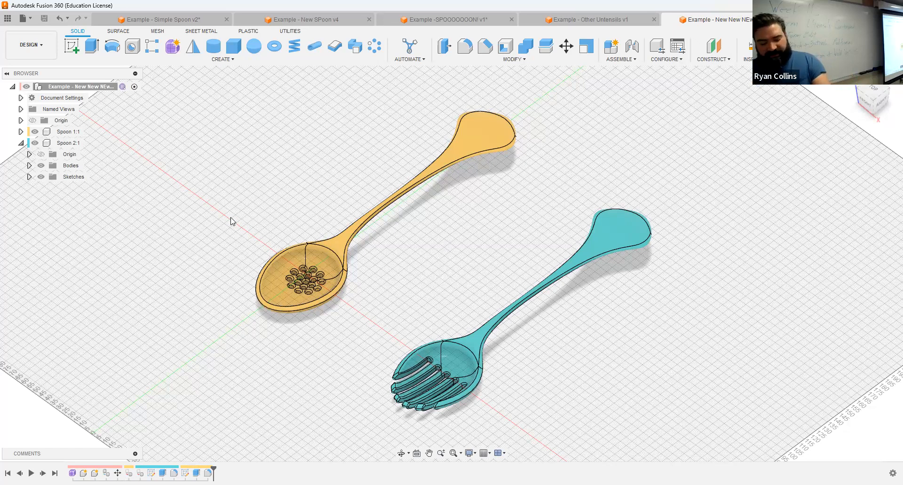
key(shift+n)
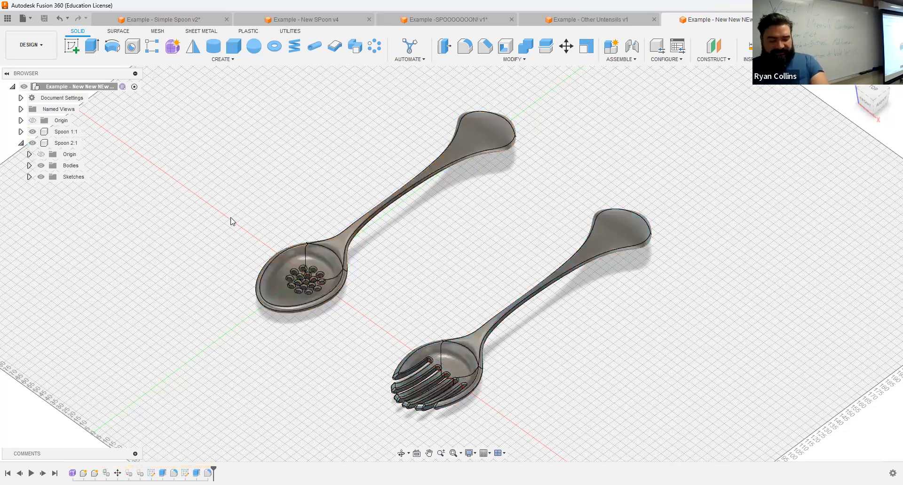
Apply the smooth Glass (Red) appearance to the strainer spoon body.
key(a)
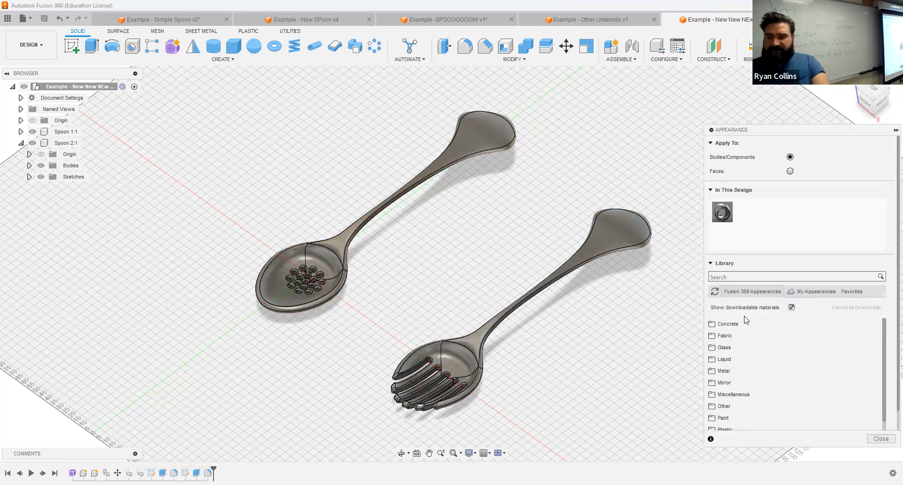
click(726, 347)
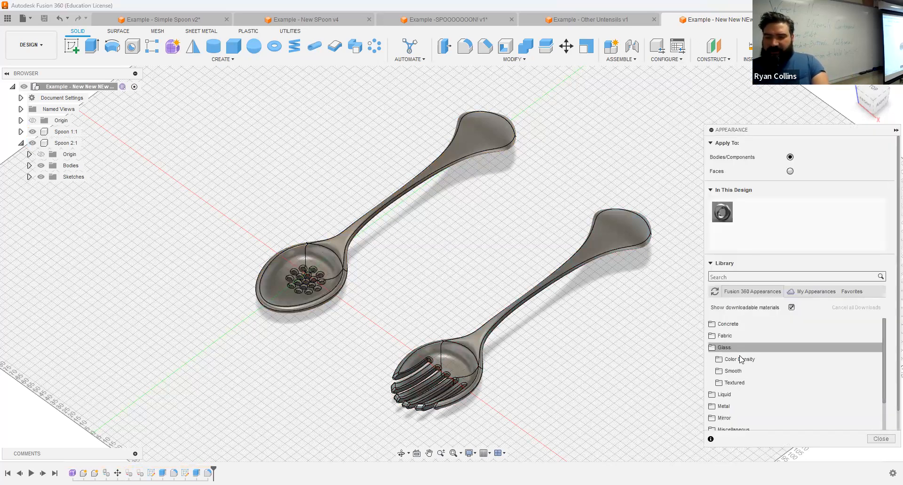
click(736, 384)
scroll(766, 372, down, 4)
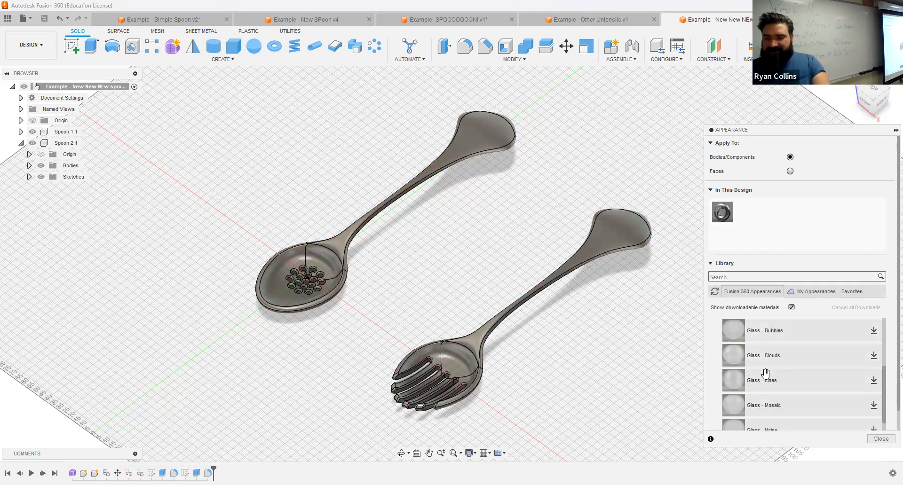
scroll(777, 381, up, 5)
click(733, 383)
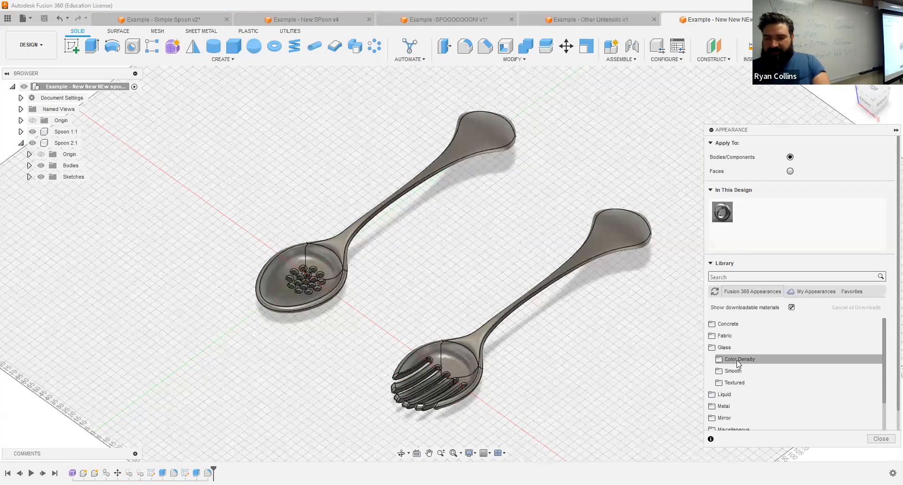
click(737, 360)
scroll(765, 370, down, 2)
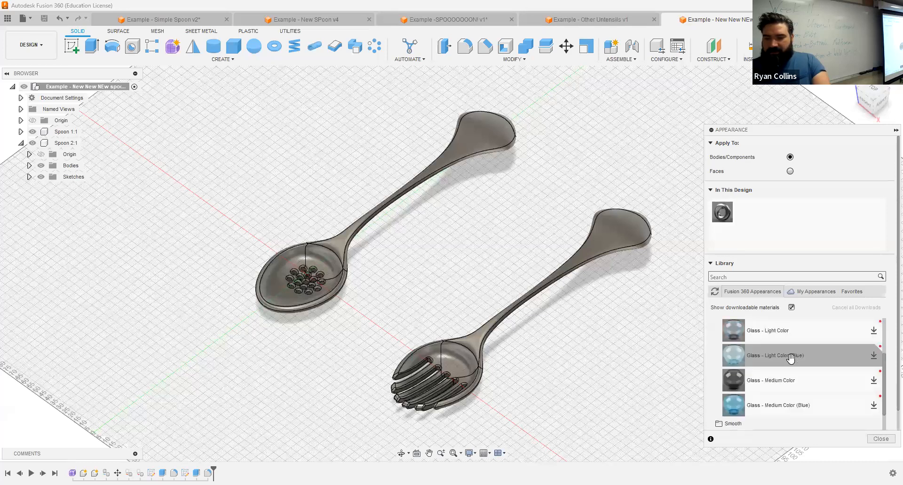
scroll(771, 362, up, 3)
click(738, 359)
click(739, 367)
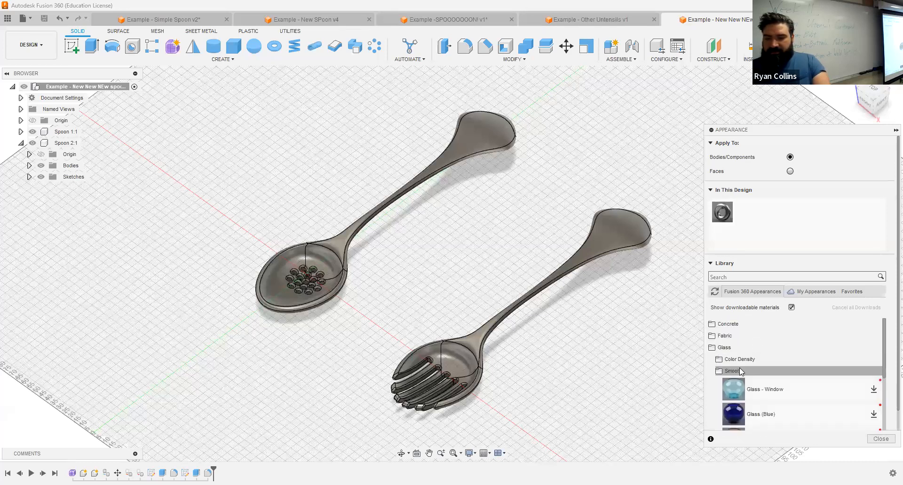
scroll(739, 367, down, 2)
drag(753, 380, 491, 128)
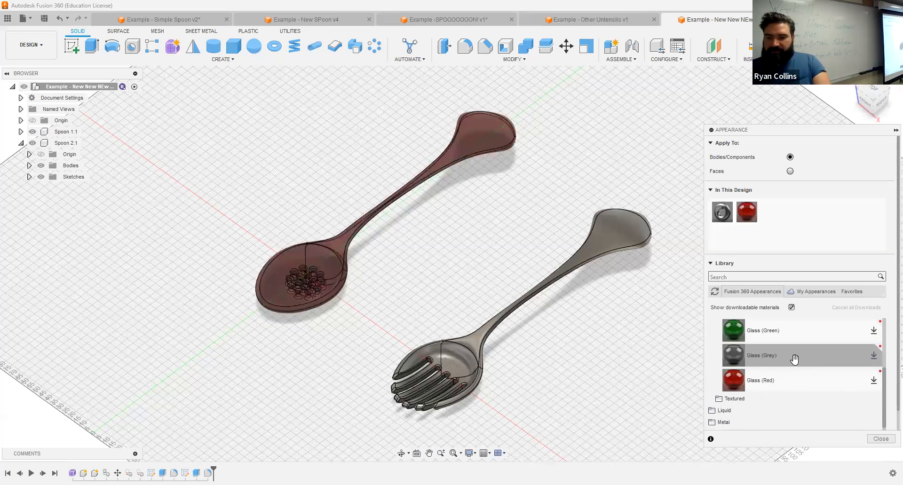
Apply the metal appearance Platinum - Polished to the fork body and finish editing appearances.
scroll(776, 352, up, 2)
click(726, 337)
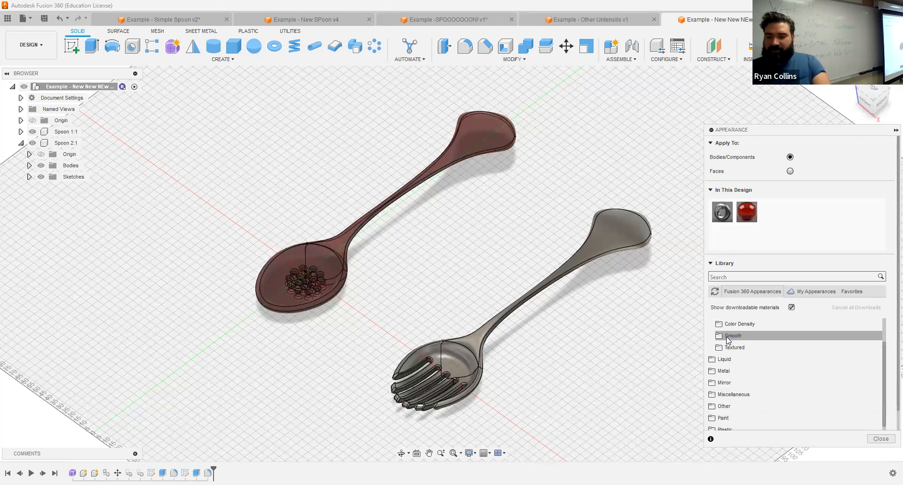
click(734, 370)
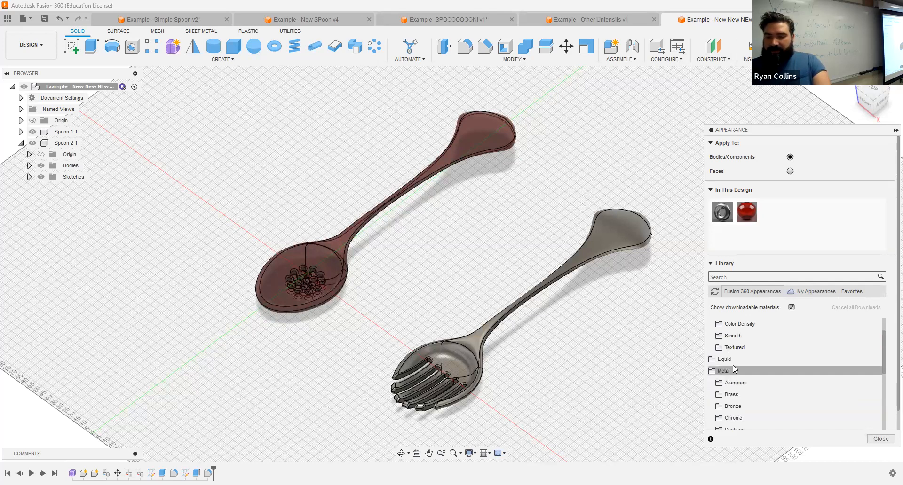
scroll(733, 370, down, 4)
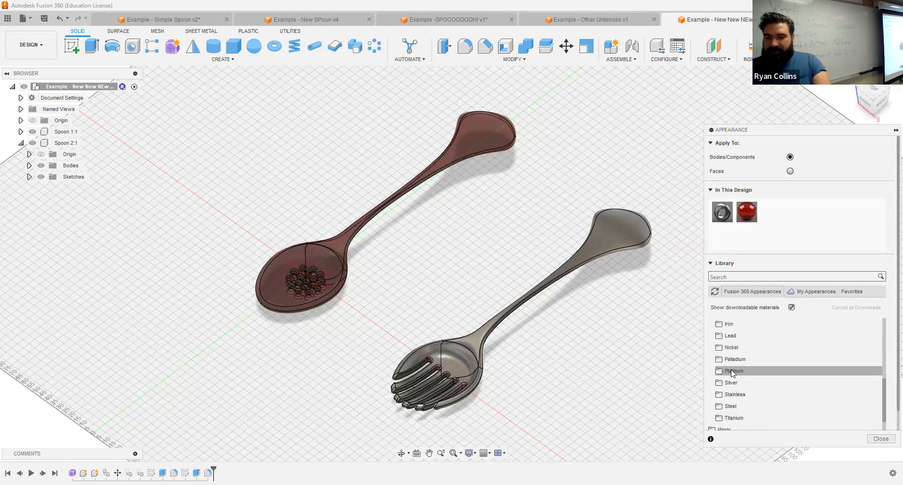
click(732, 372)
drag(733, 389, 612, 217)
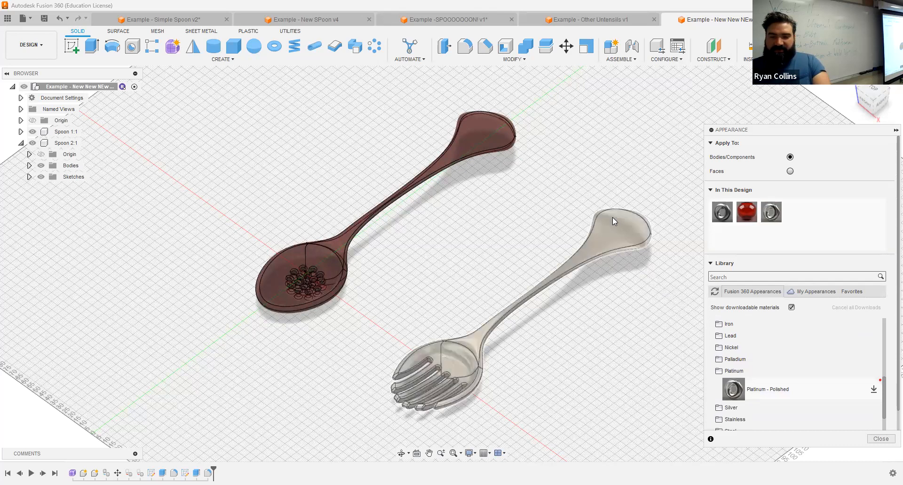
click(880, 440)
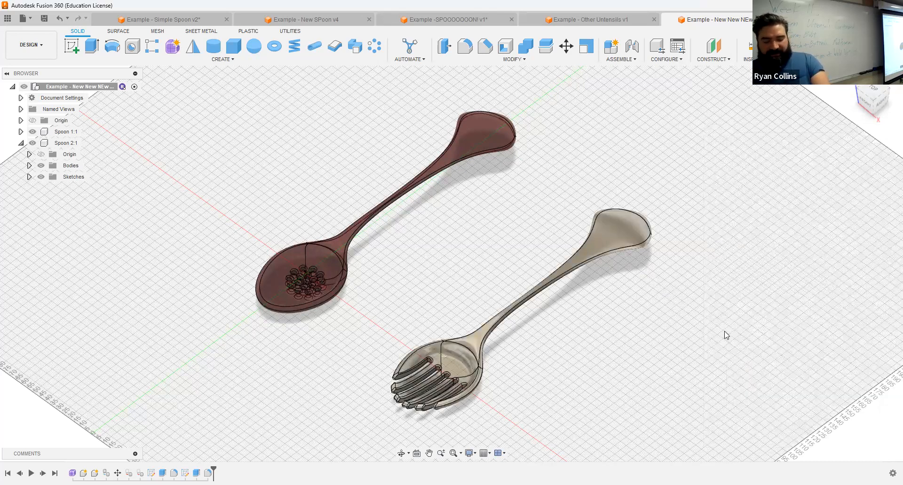
Save the design with the version description "Appearance Applied".
key(ctrl+s)
text(Appearance Applied)
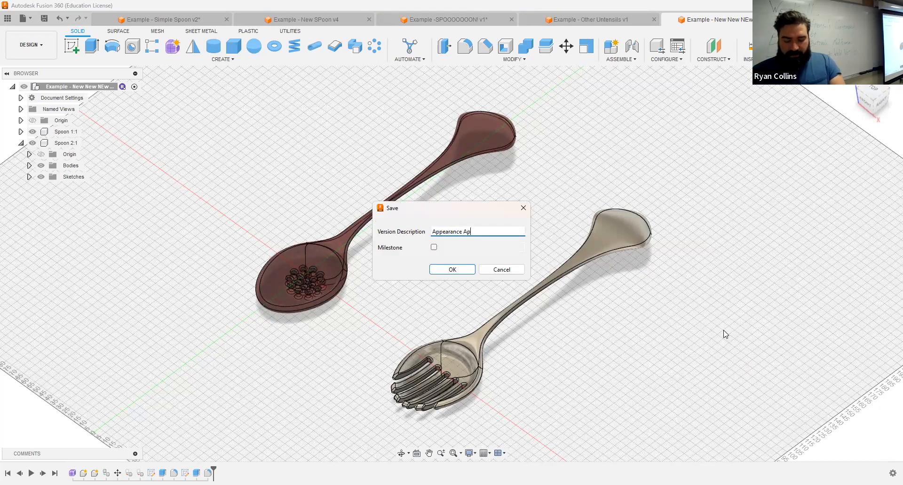
key(Return)
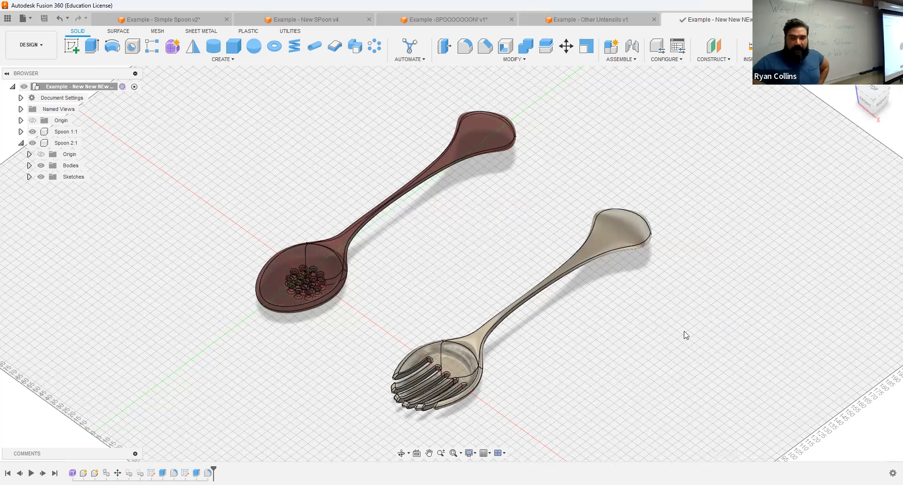
Switch to the Example - Other Untensils design and examine the pasta spoon and knife from several angles.
click(621, 21)
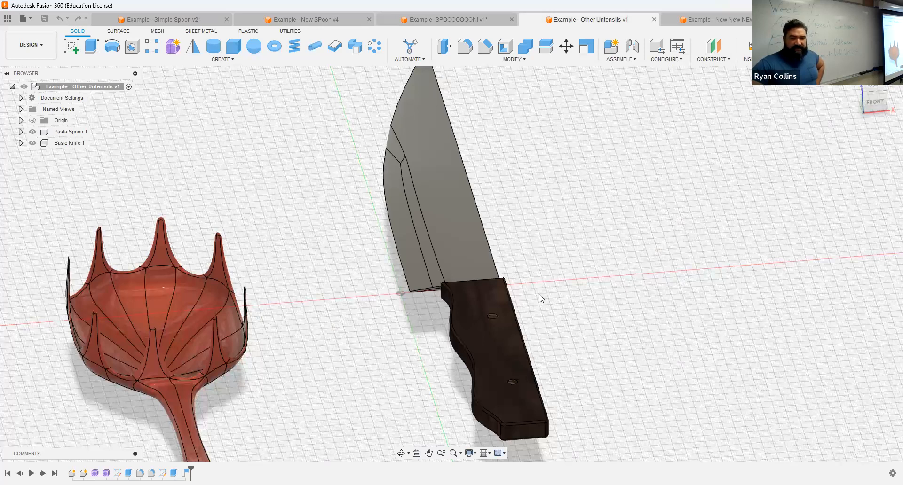
scroll(538, 296, down, 3)
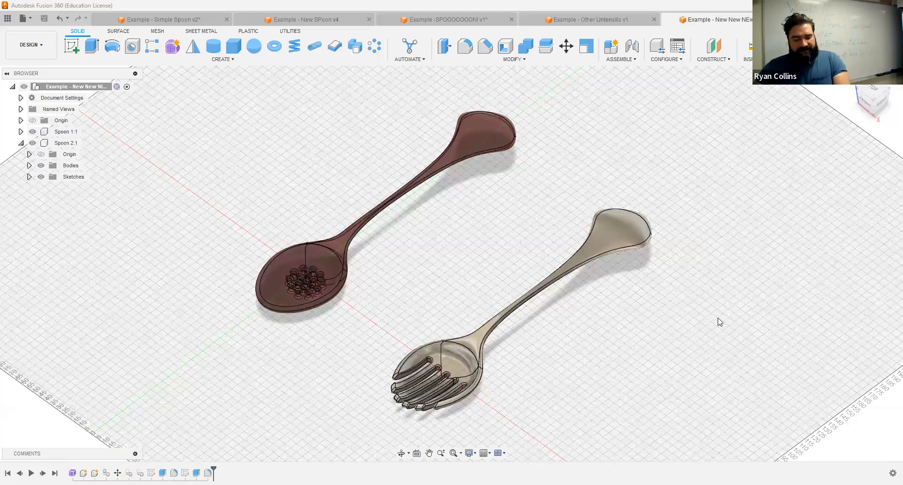
key(ctrl+Tab)
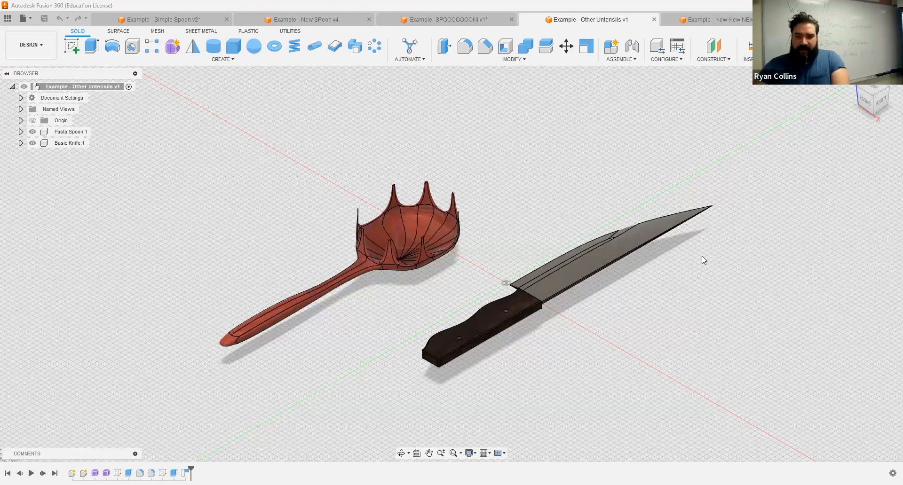
shift+middle_drag(625, 278, 534, 283)
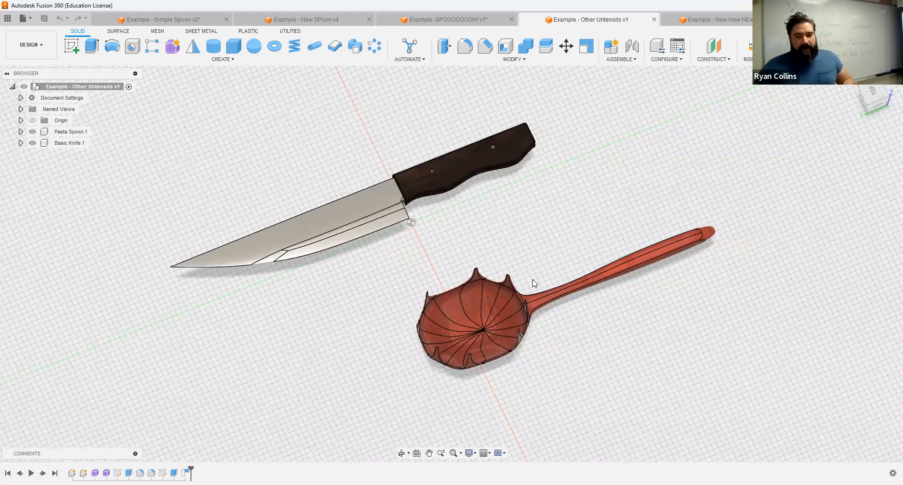
mouse_move(547, 320)
shift+middle_down()
mouse_move(543, 278)
mouse_move(541, 305)
shift+middle_up()
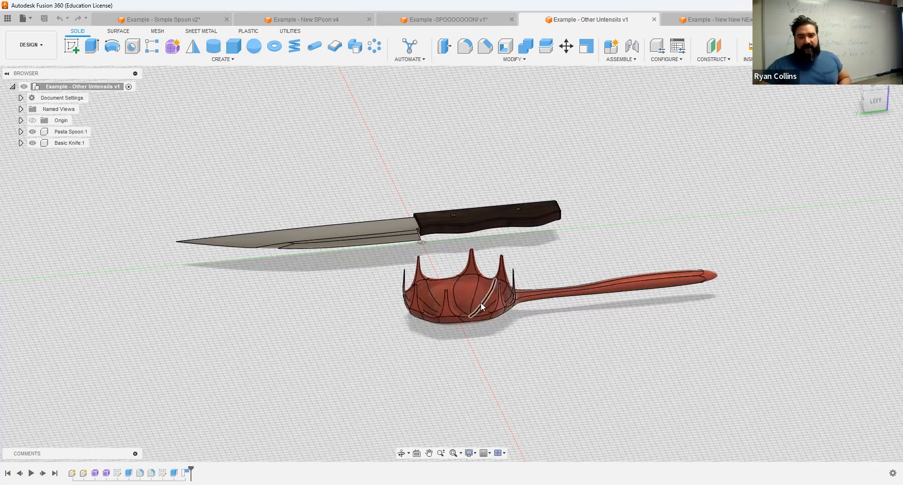
Return to the strainer spoon and fork design and inspect the strainer spoon's bowl and holes up close.
click(710, 19)
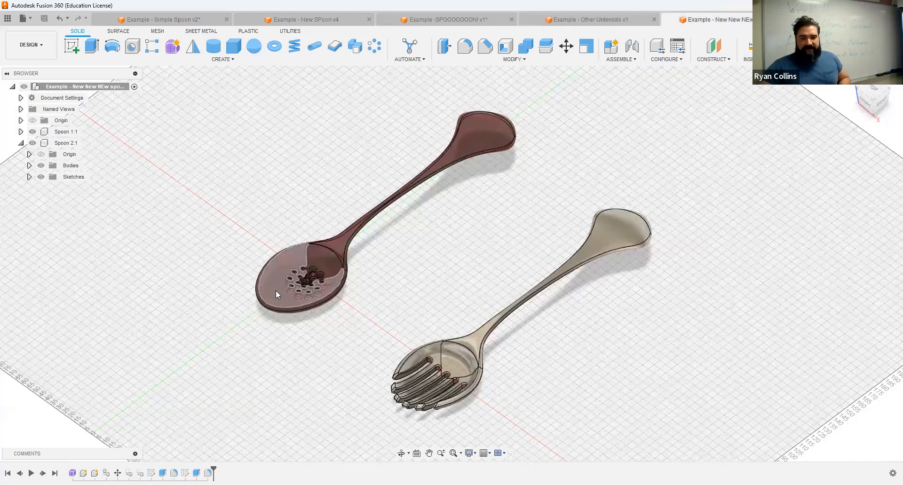
scroll(419, 260, up, 5)
scroll(400, 282, up, 2)
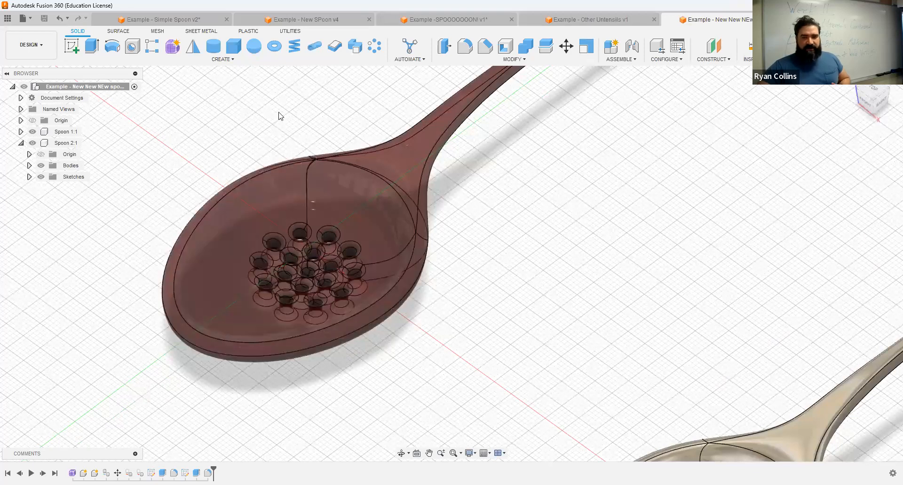
Hide the Pasta Spoon component in the Example - Other Untensils design and inspect the knife on its own.
click(594, 16)
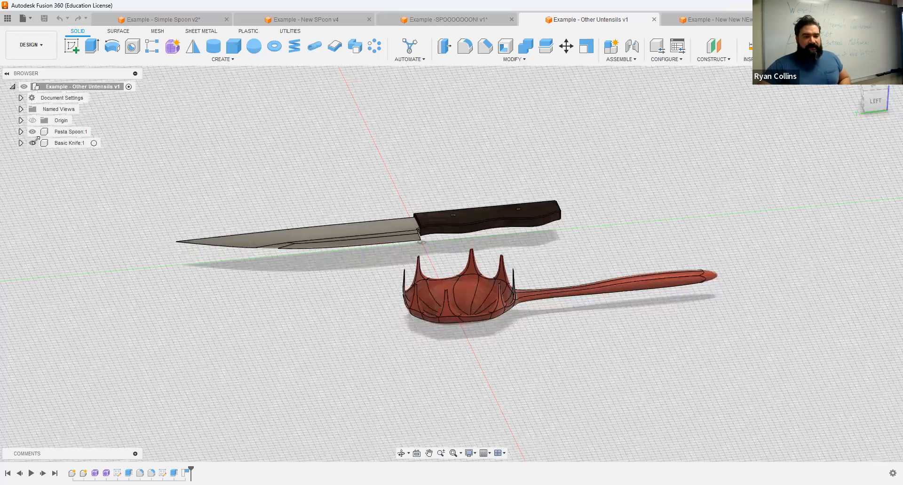
click(68, 132)
key(v)
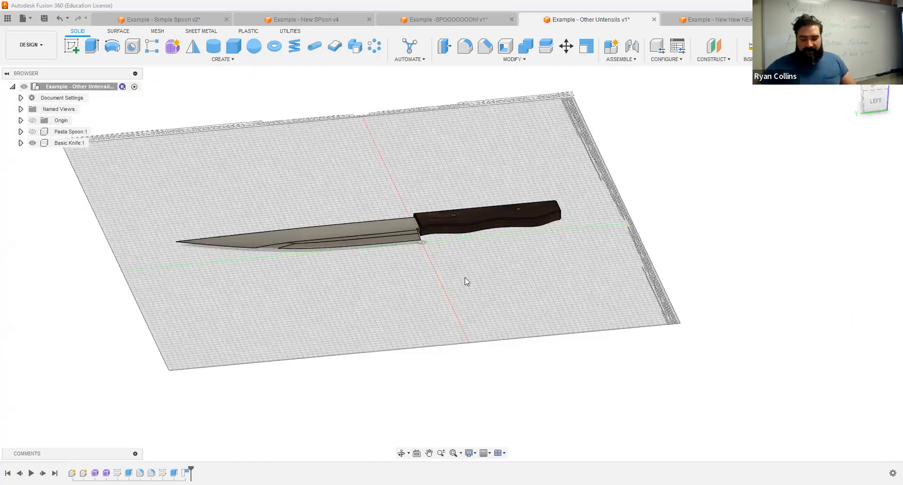
scroll(468, 282, up, 5)
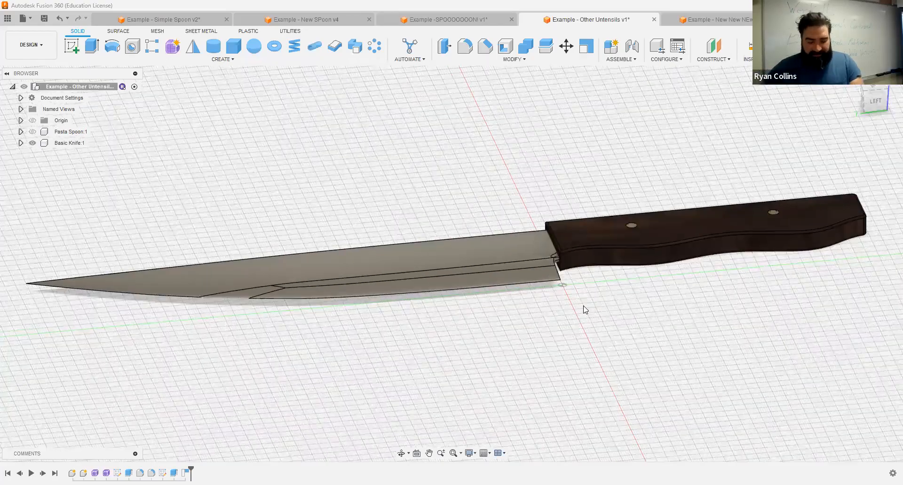
shift+middle_drag(578, 328, 355, 322)
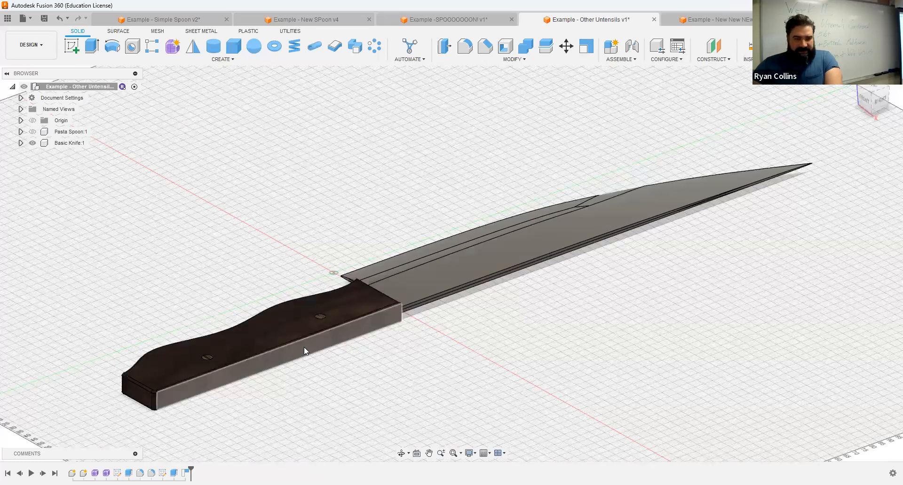
Hide Body2, Body3 and Body4 of the Basic Knife component and inspect the blade and its tang.
scroll(195, 356, up, 5)
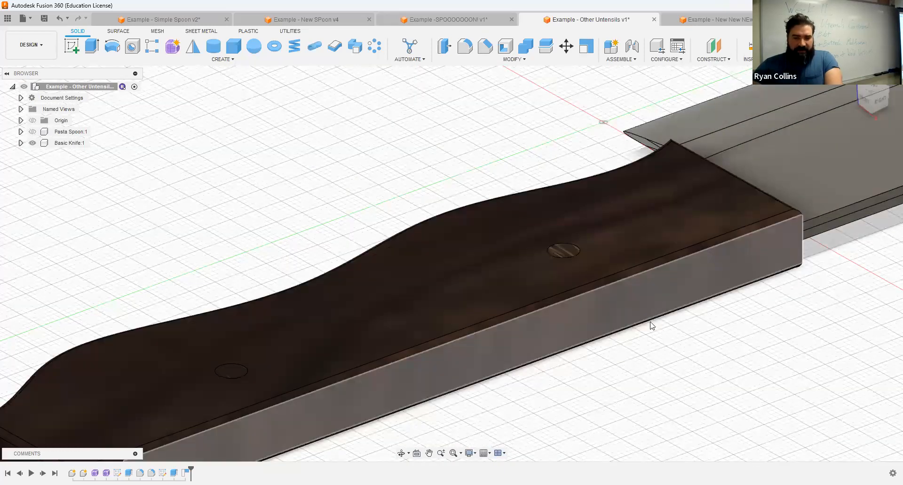
scroll(651, 326, down, 8)
middle_drag(794, 277, 567, 276)
click(20, 143)
click(29, 166)
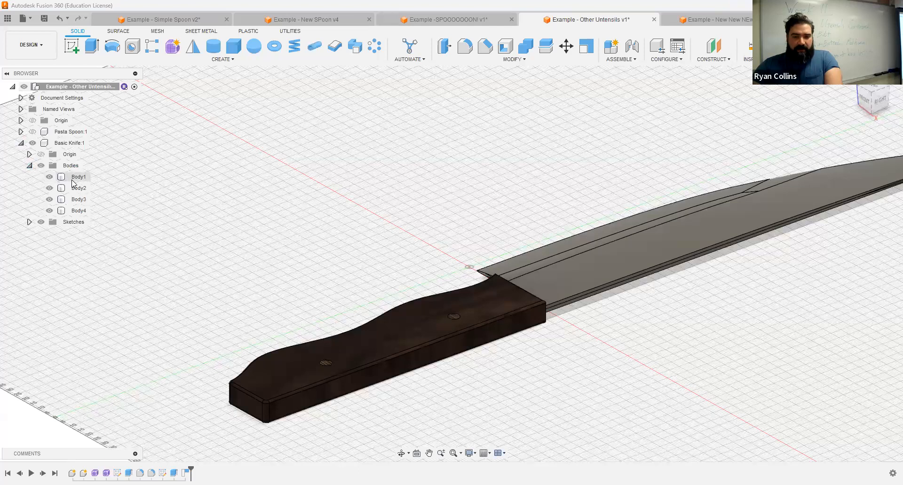
click(49, 188)
click(49, 200)
click(49, 210)
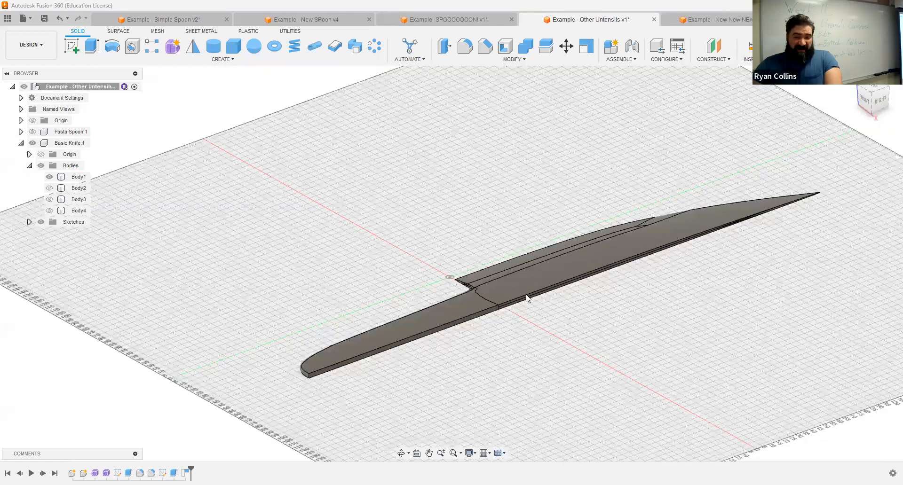
scroll(421, 305, down, 3)
shift+middle_drag(566, 295, 632, 300)
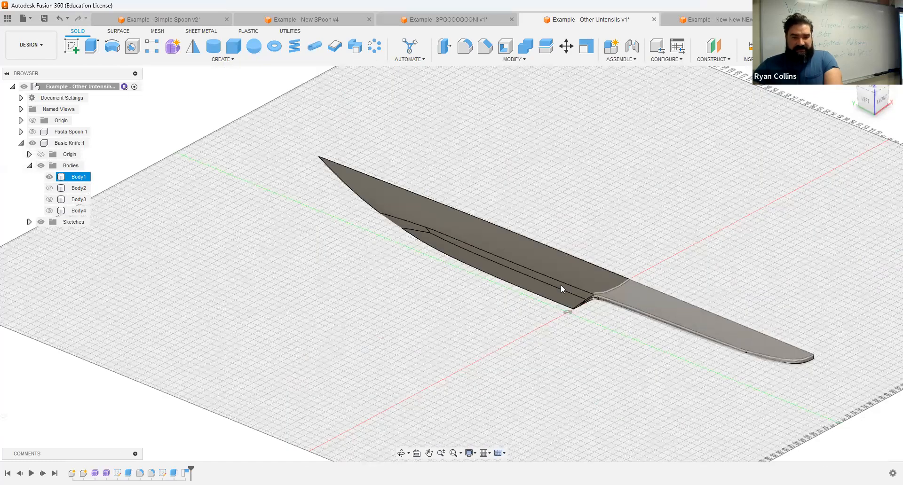
Show Body3, Body4 and Body2 of the Basic Knife again and inspect how pins and handle fit the tang.
click(50, 199)
click(49, 211)
scroll(724, 363, up, 5)
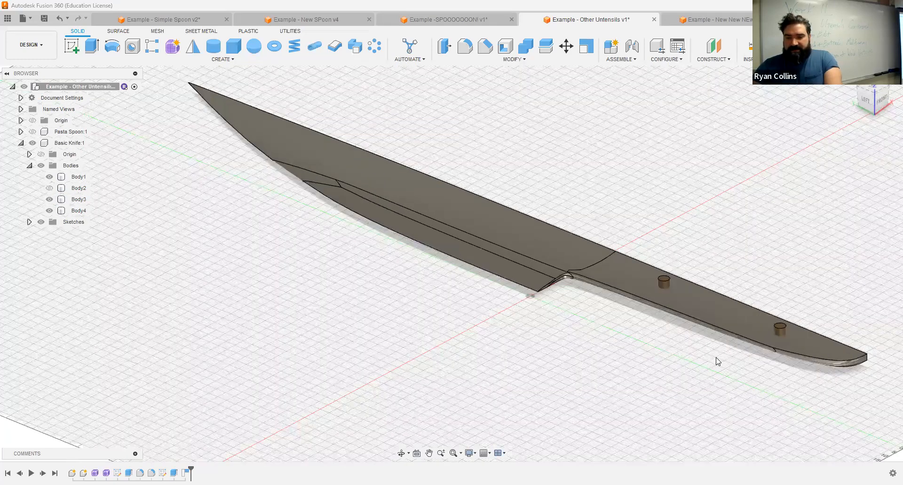
shift+middle_drag(711, 357, 693, 337)
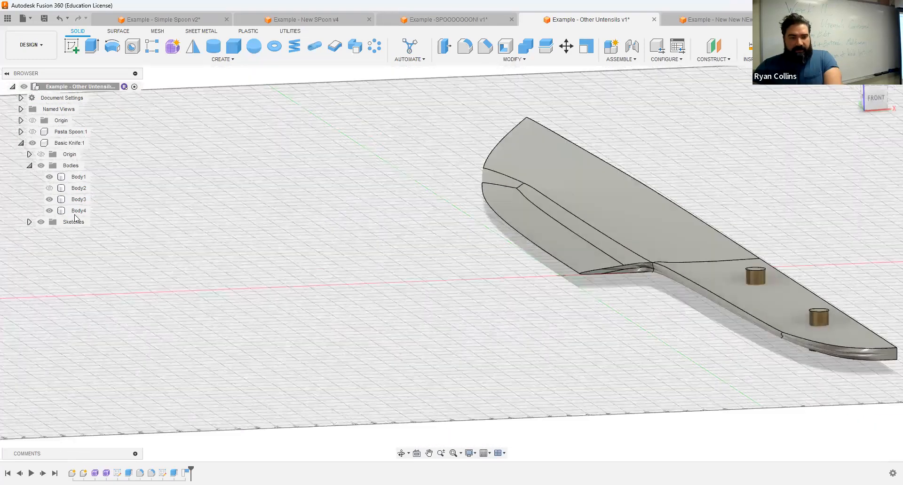
click(49, 188)
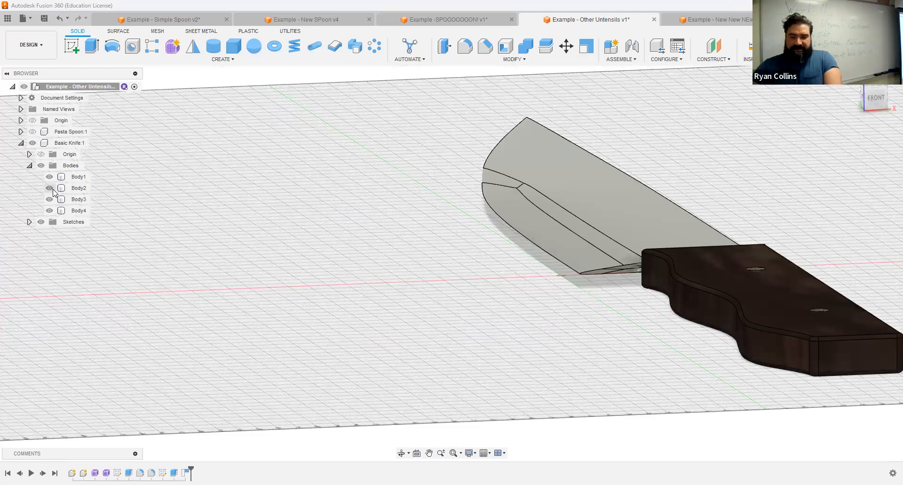
click(857, 87)
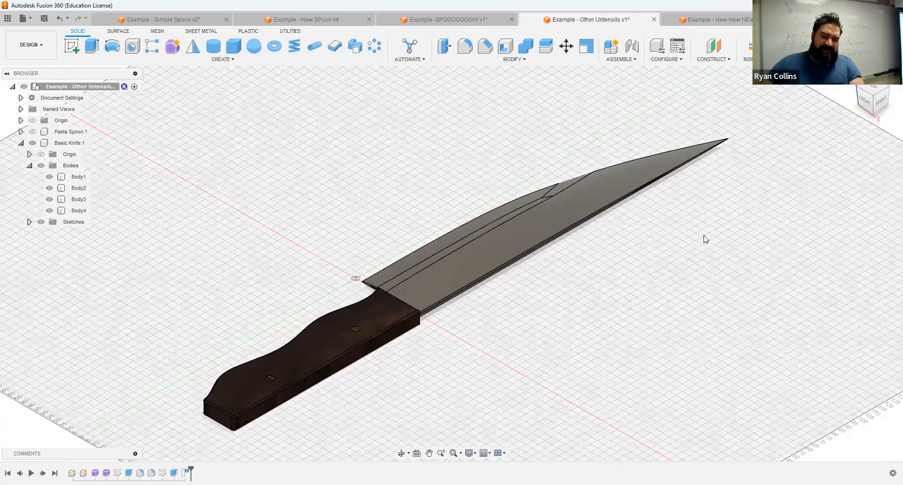
Switch back to the strainer spoon and fork design and create an internal standard component named Knife.
click(705, 18)
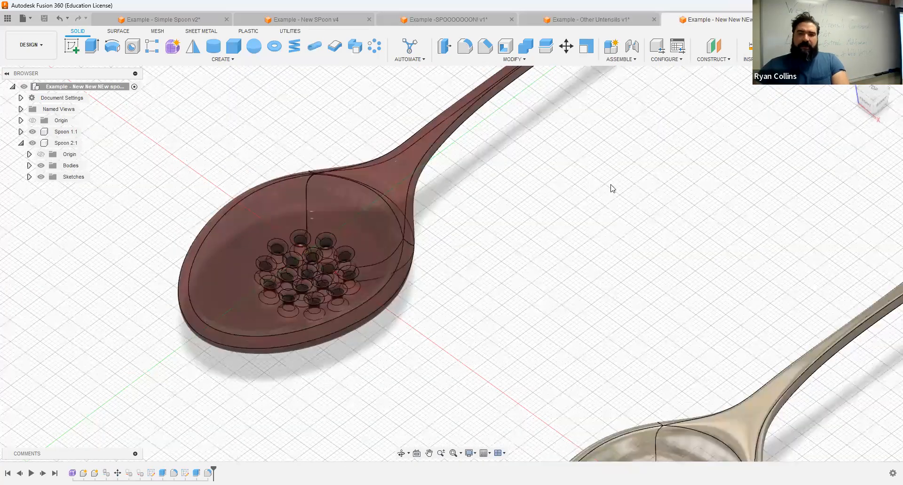
key(F6)
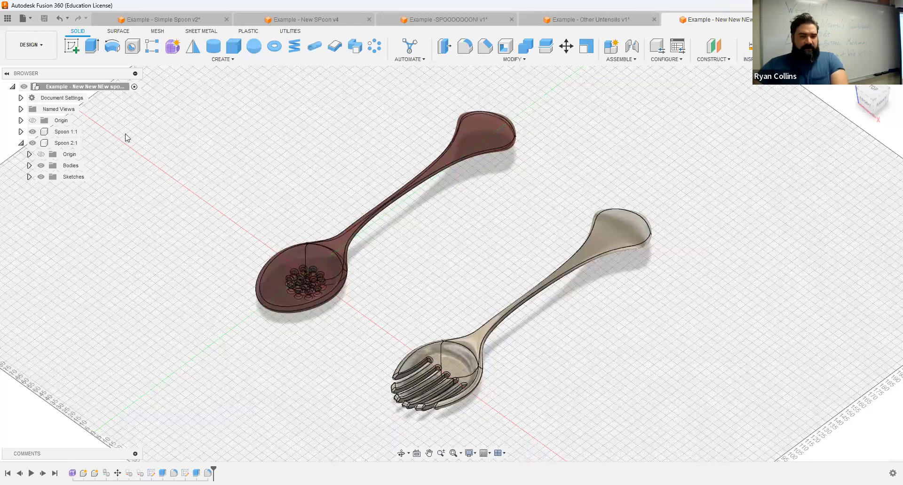
double_click(807, 186)
text(Kin)
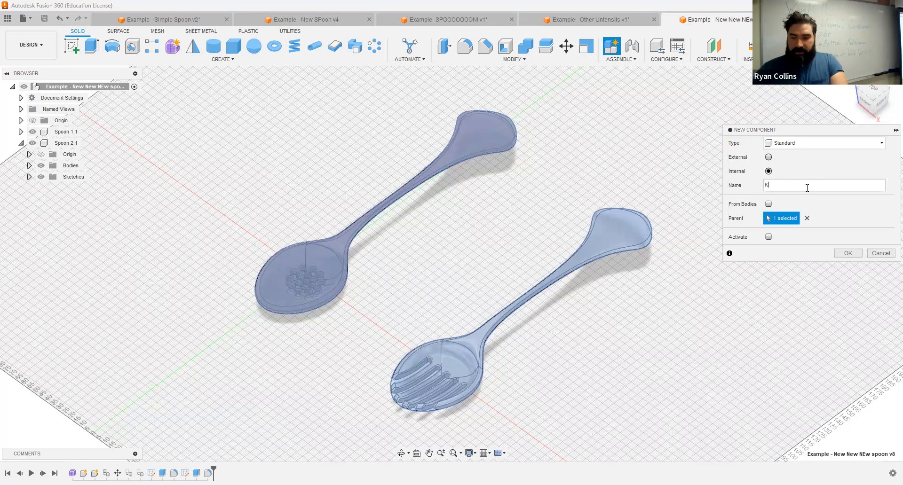
key(Return)
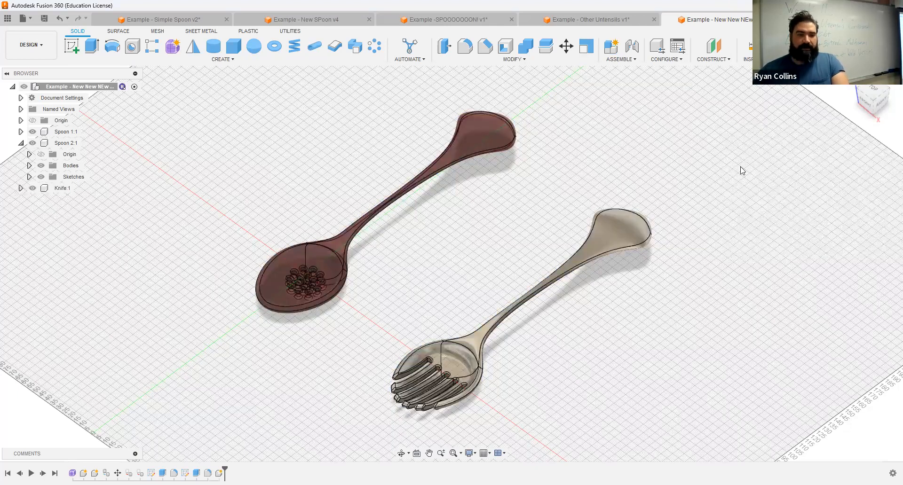
Hide the Spoon 1 and Spoon 2 components and create a new form.
click(32, 143)
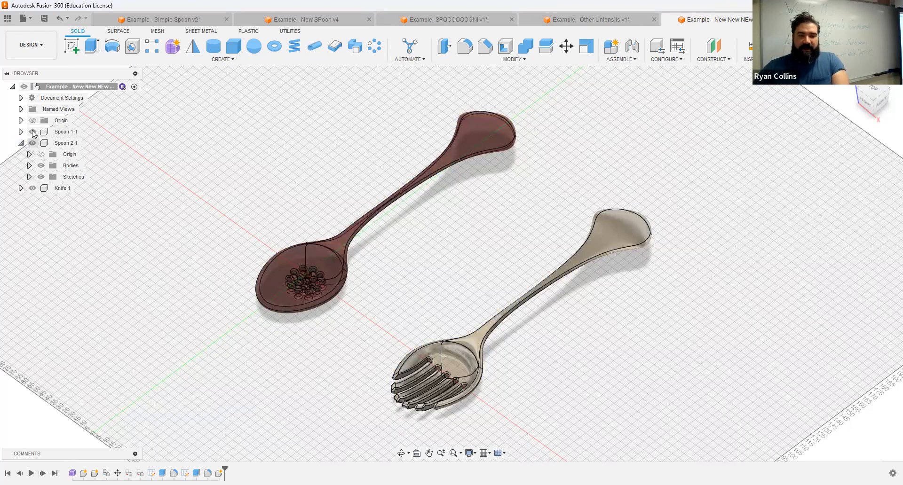
click(32, 132)
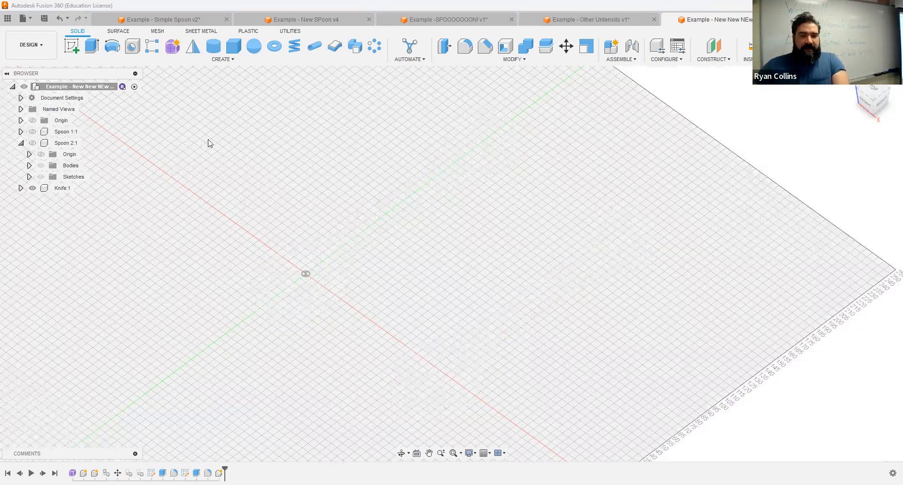
click(172, 47)
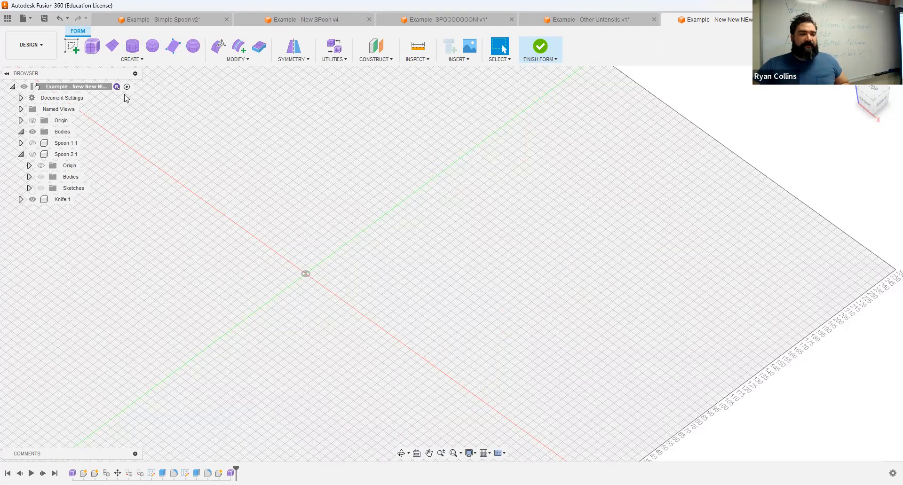
Create a center-rectangle form plane on the horizontal origin plane, centred at the origin, with length 50 mm and width 300 mm.
click(114, 49)
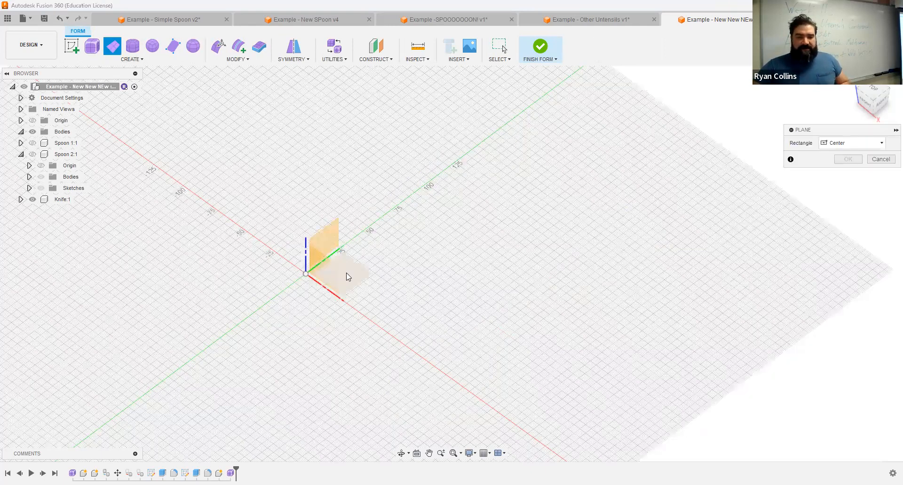
click(348, 277)
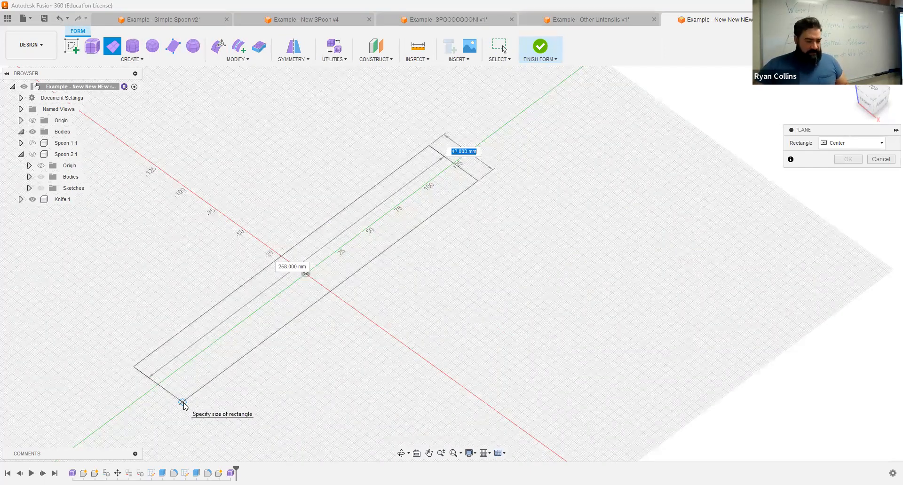
text(300)
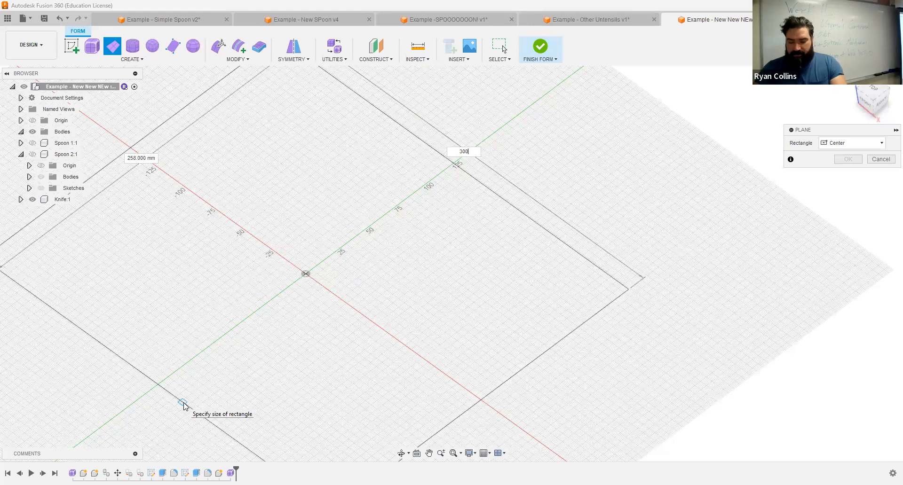
key(Tab)
text(300)
key(Return)
text(20)
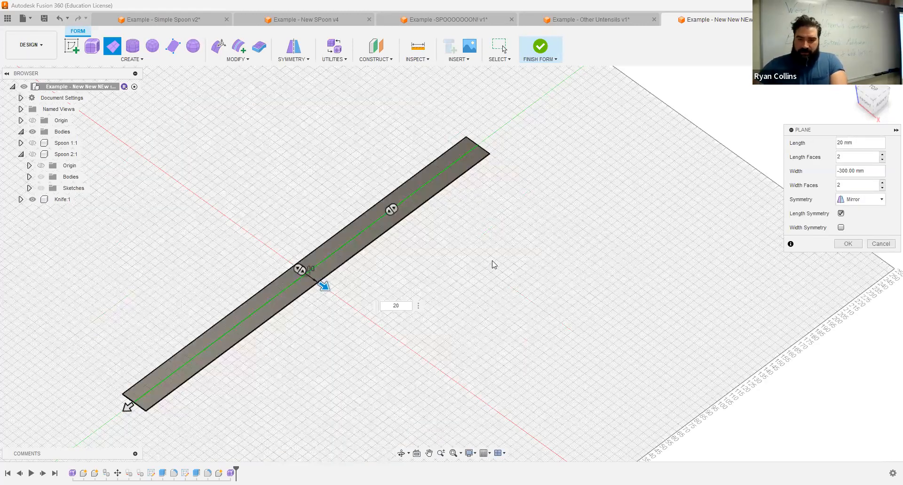
key(BackSpace)
key(BackSpace)
text(50)
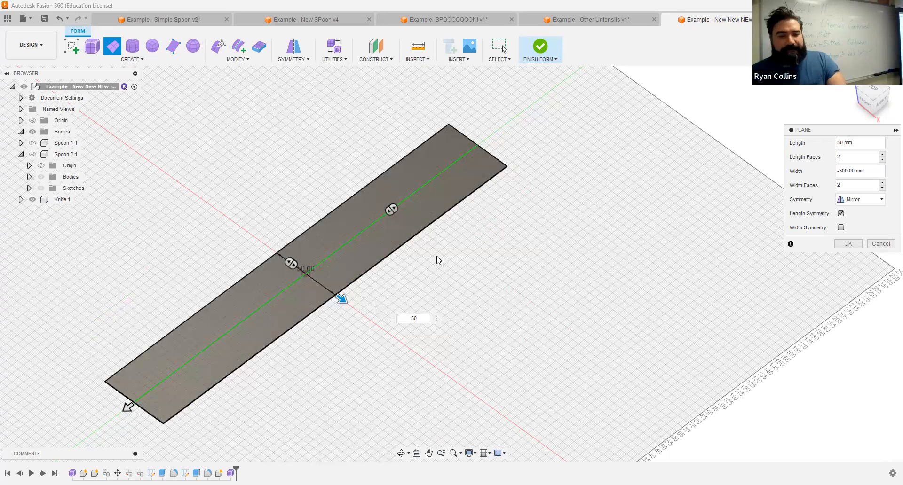
middle_drag(308, 299, 343, 264)
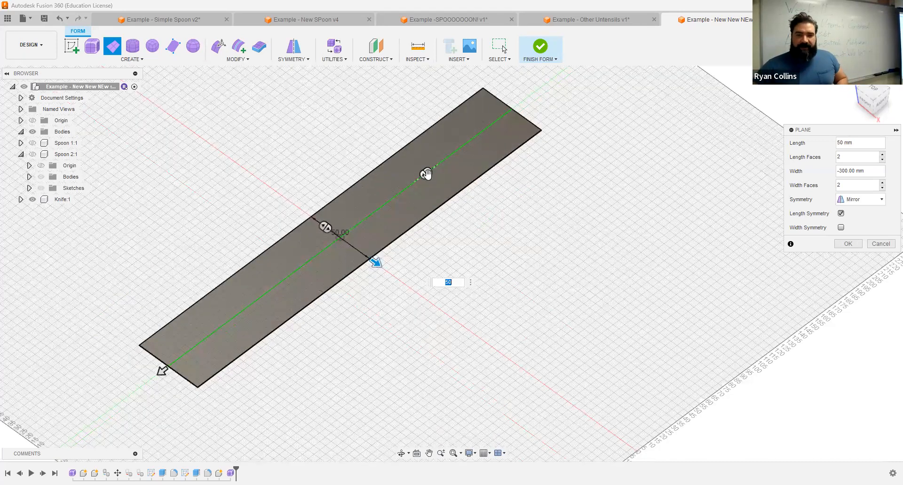
Set the plane's width faces to 4 and its symmetry to None, and finish the plane.
drag(427, 174, 397, 194)
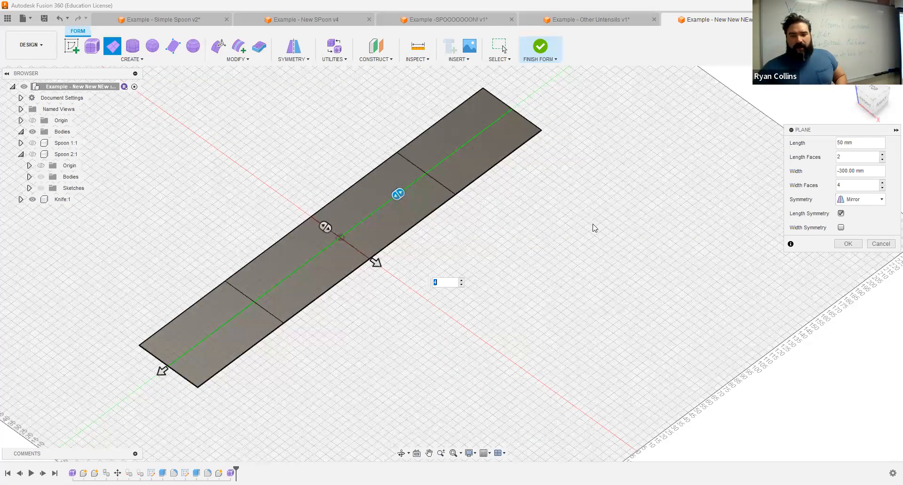
click(869, 202)
click(865, 223)
click(862, 201)
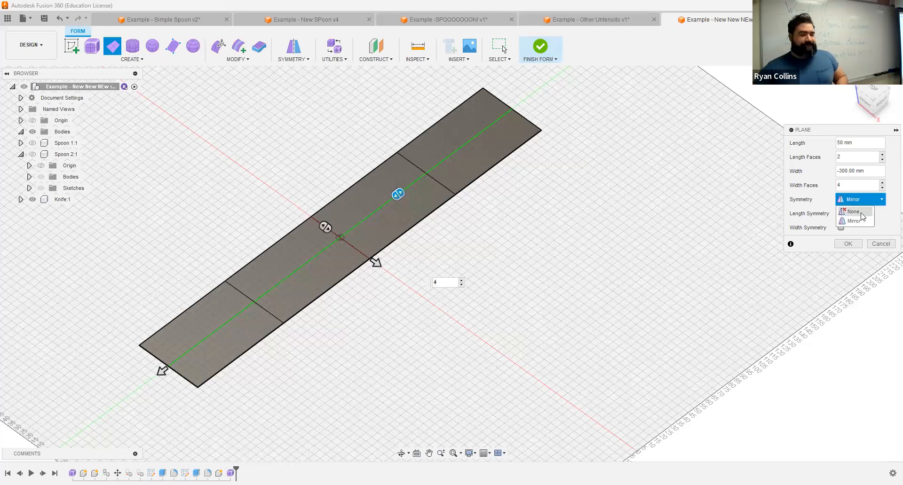
click(854, 212)
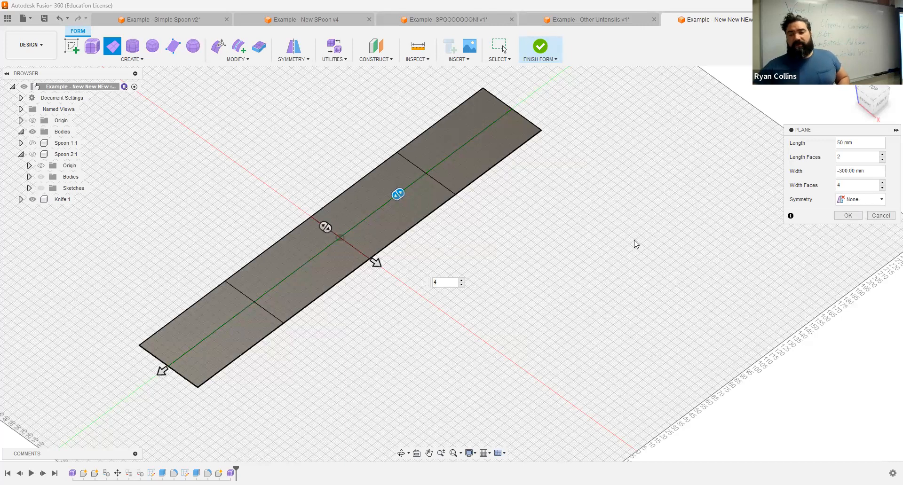
click(846, 215)
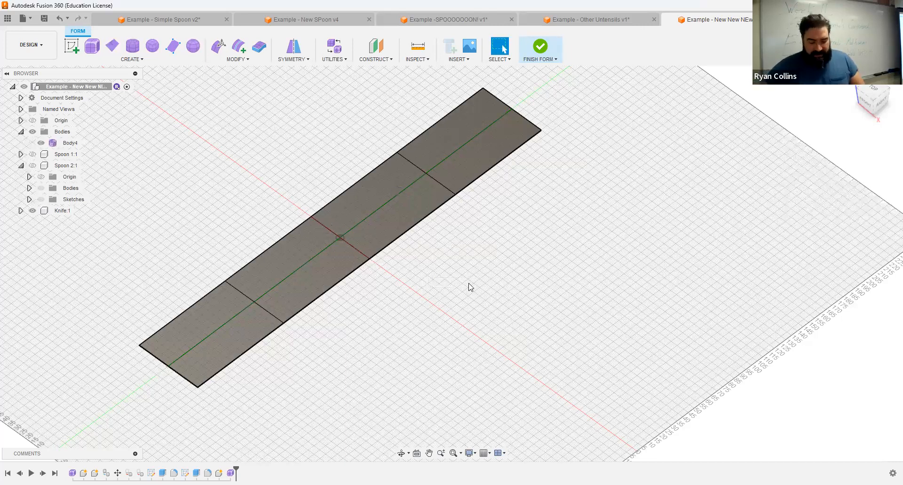
Turn on component colour cycling for the design and orient the plane lengthwise.
shift+middle_drag(469, 263, 419, 277)
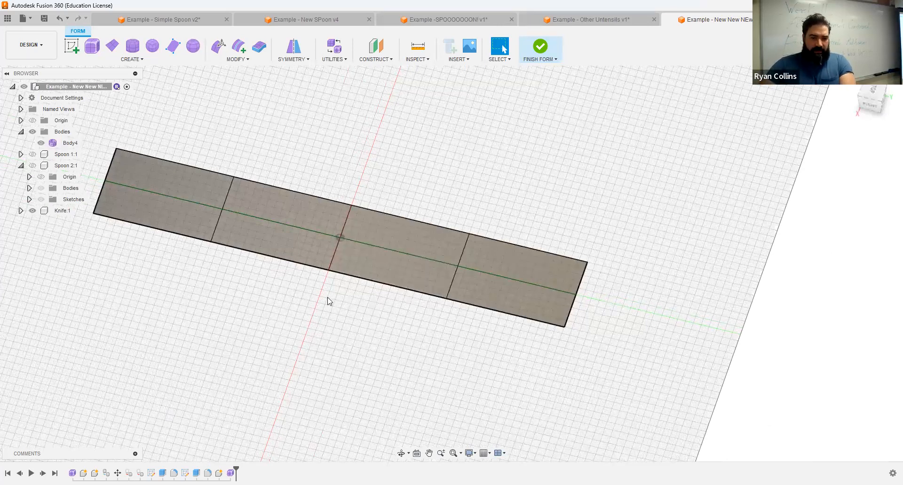
key(shift+n)
middle_drag(315, 297, 394, 279)
shift+middle_drag(350, 311, 377, 310)
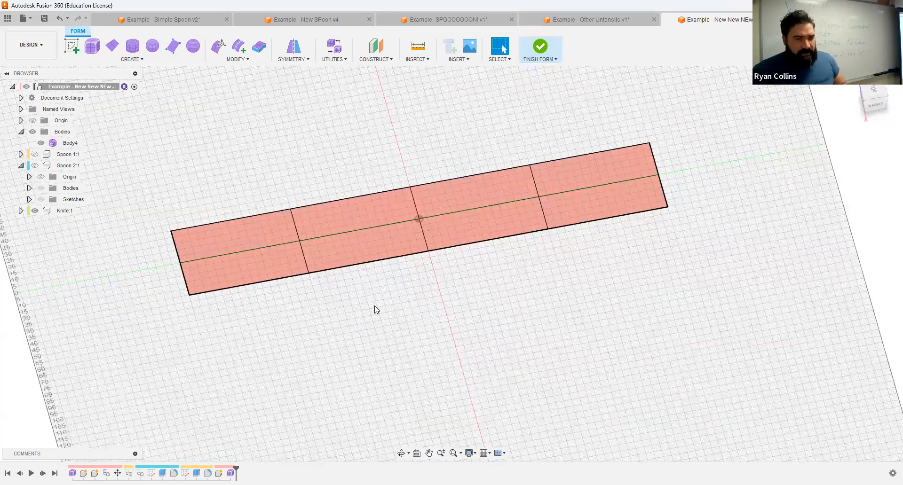
Edit the form by moving one end's corner vertex about 41 mm outward along the long edge to form the blade tip.
click(219, 45)
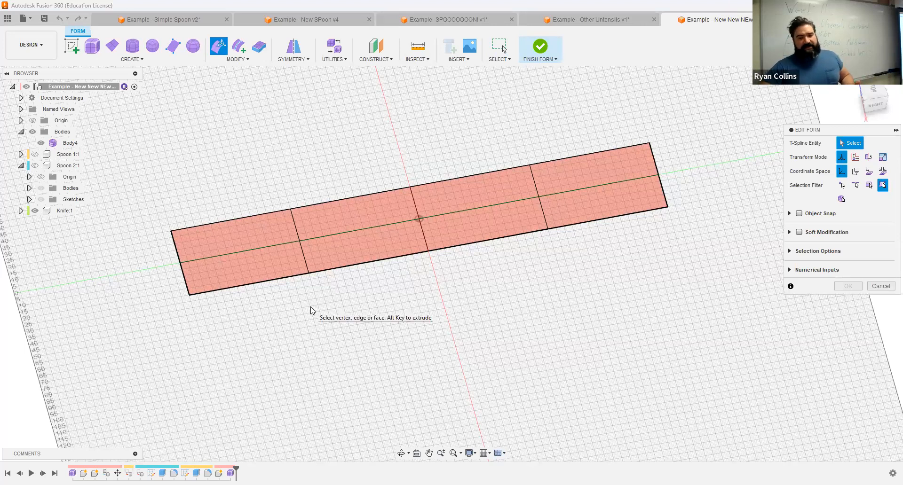
click(172, 232)
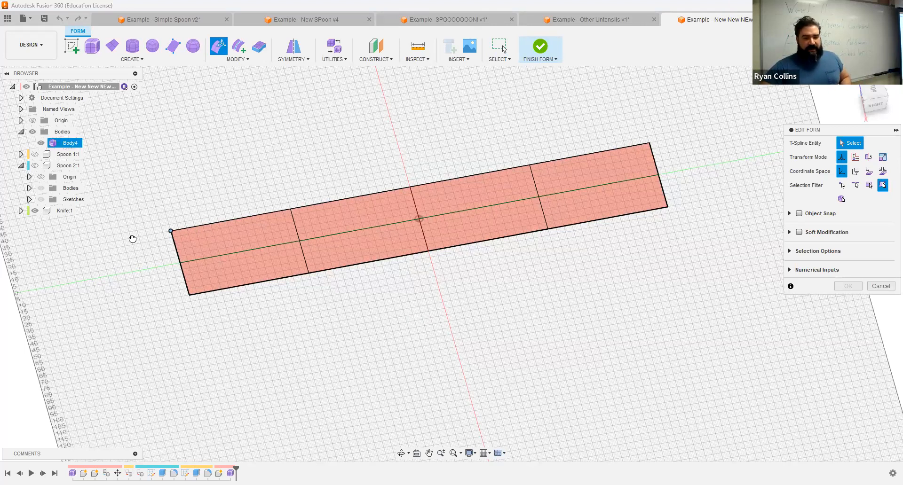
drag(197, 227, 133, 239)
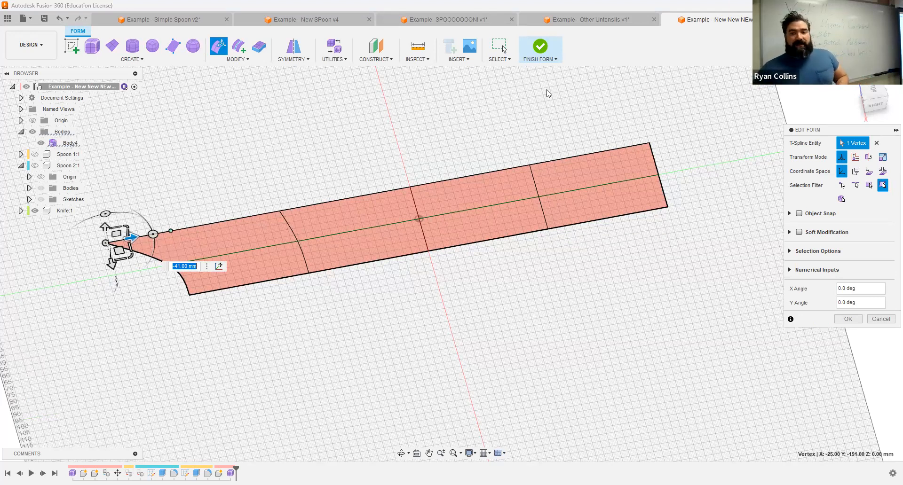
Switch to the Example - Other Untensils design and examine the knife's cutting edge near the tip.
click(597, 20)
shift+middle_drag(500, 338, 641, 344)
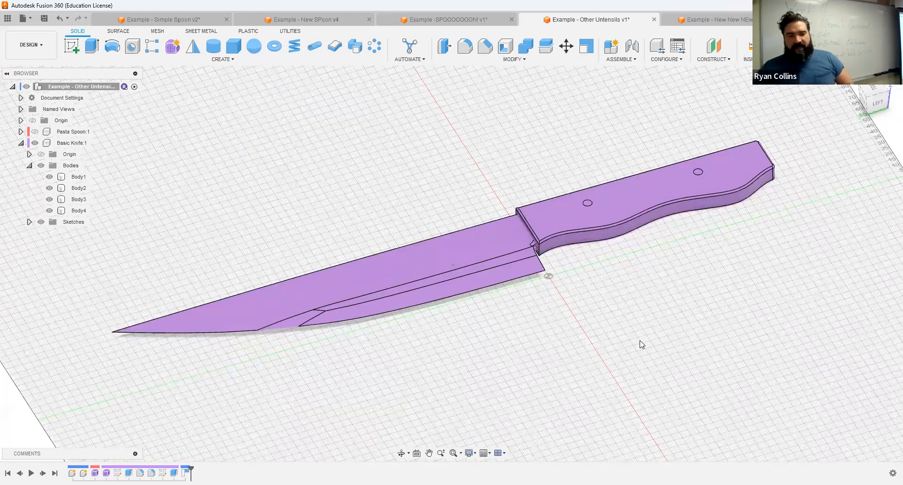
click(262, 330)
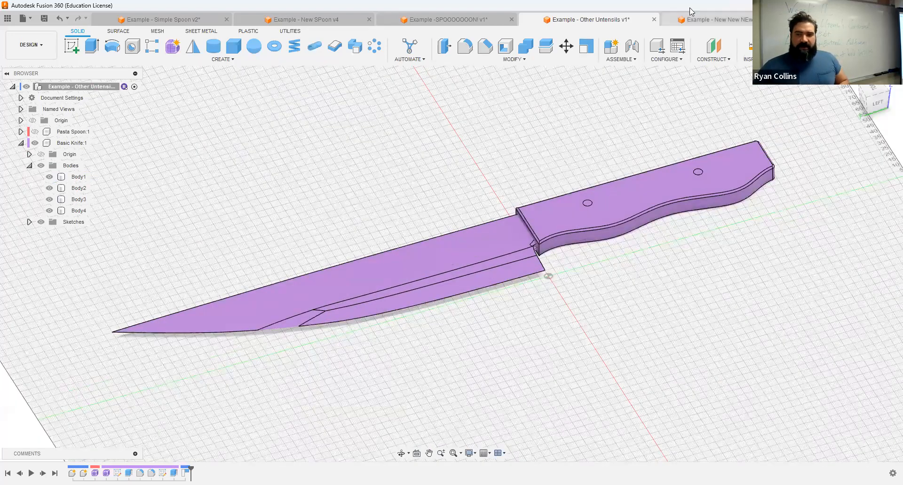
Return to the knife form and delete the corner vertex opposite the pulled-out tip to curve the blade.
key(ctrl+Tab)
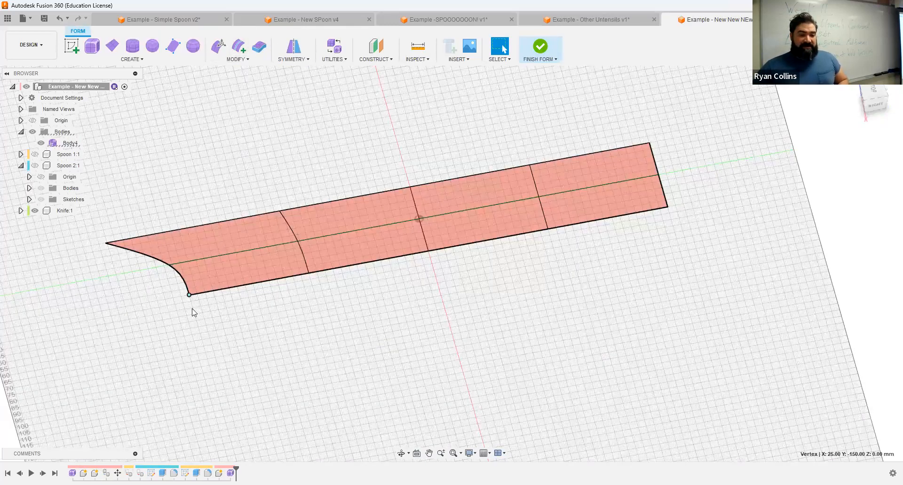
click(189, 295)
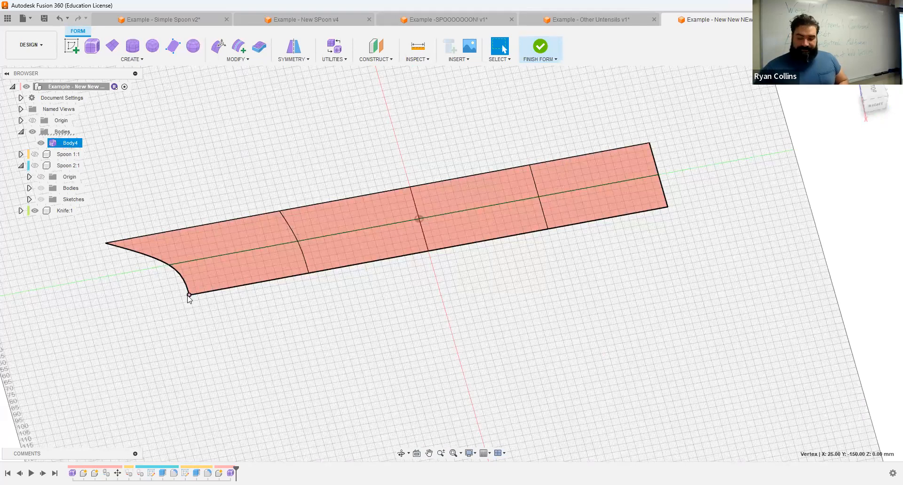
key(Delete)
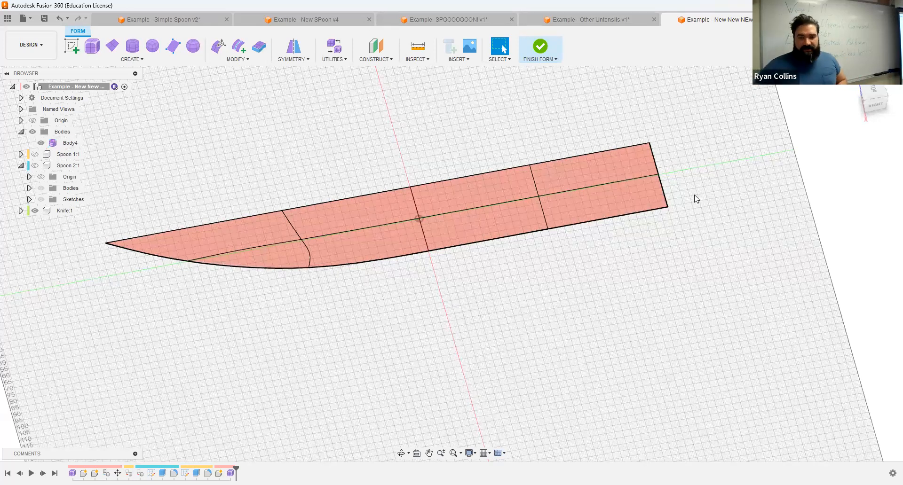
Delete the cutting-side corner vertex at the handle end to narrow the handle, and compare the shape with the example knife.
drag(679, 197, 623, 238)
key(Delete)
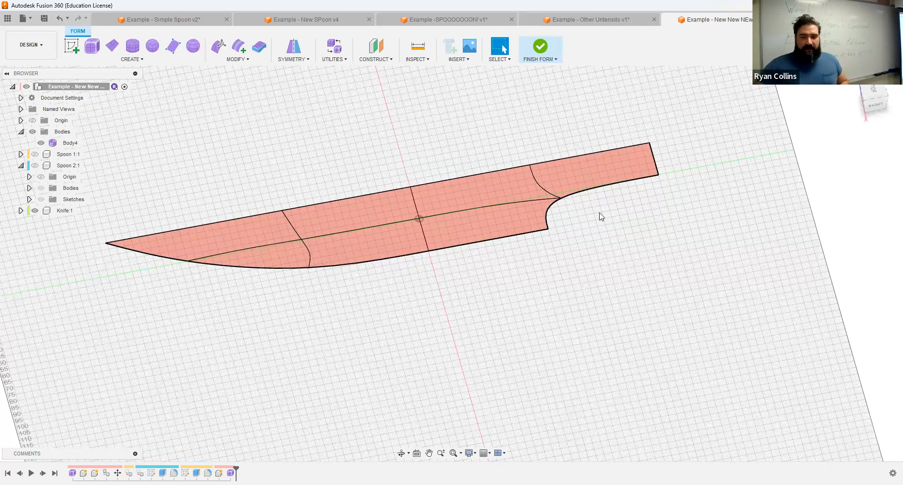
shift+middle_drag(588, 226, 594, 204)
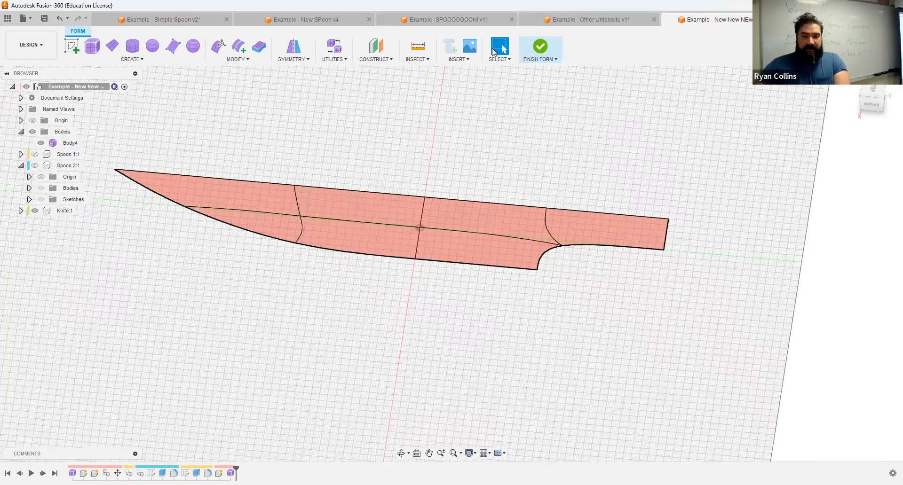
click(569, 21)
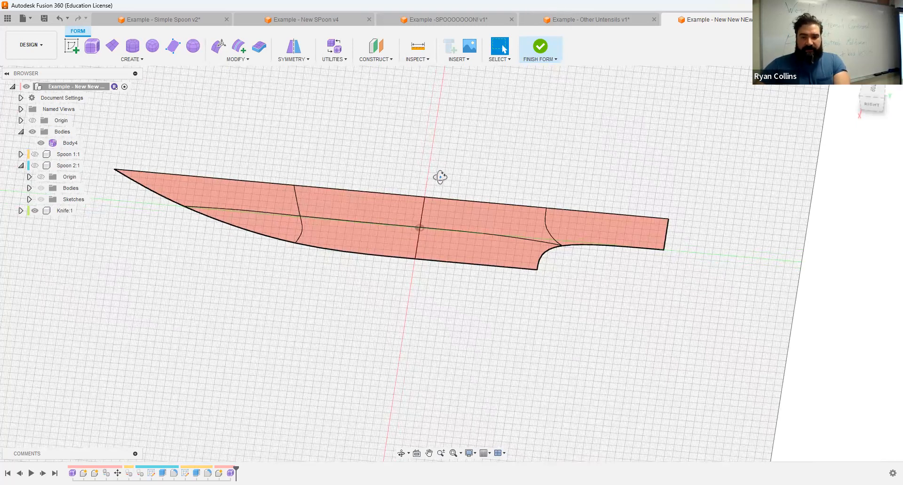
shift+middle_drag(452, 163, 386, 195)
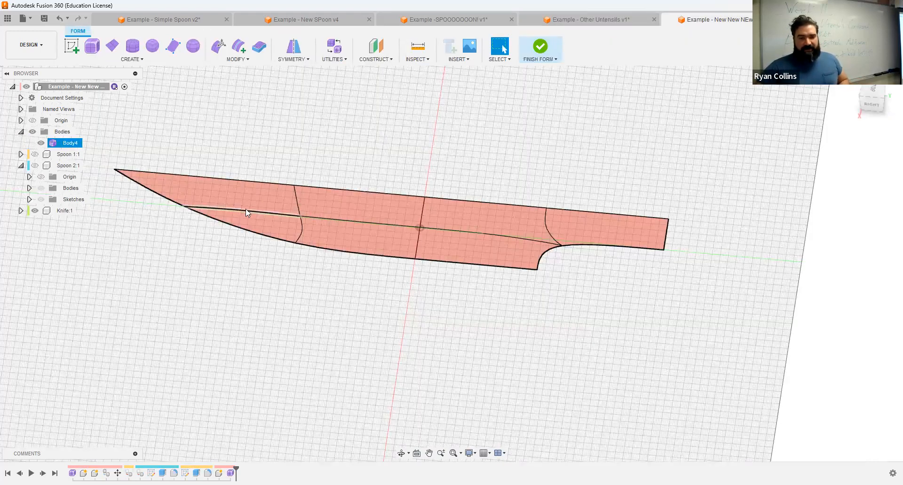
Edit the form by moving the blade tip vertex about 85 mm sideways beyond the spine and about 38 mm outward along the length.
middle_drag(162, 166, 223, 184)
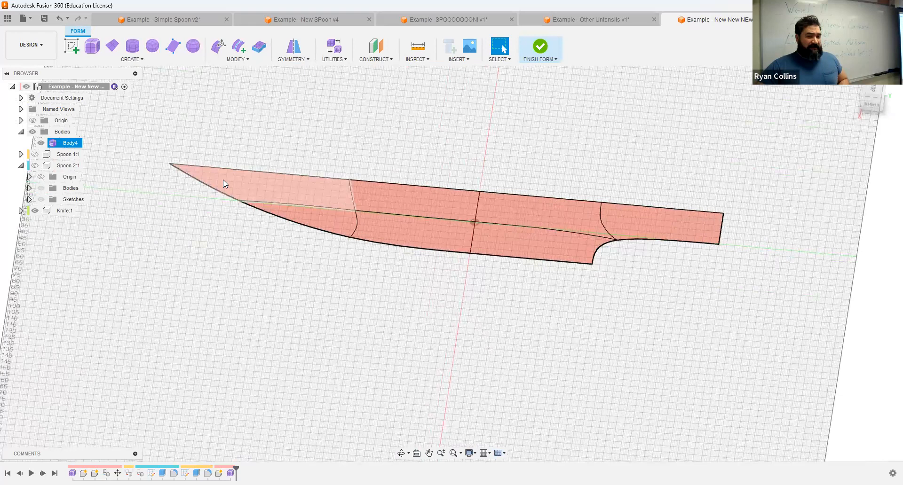
click(224, 183)
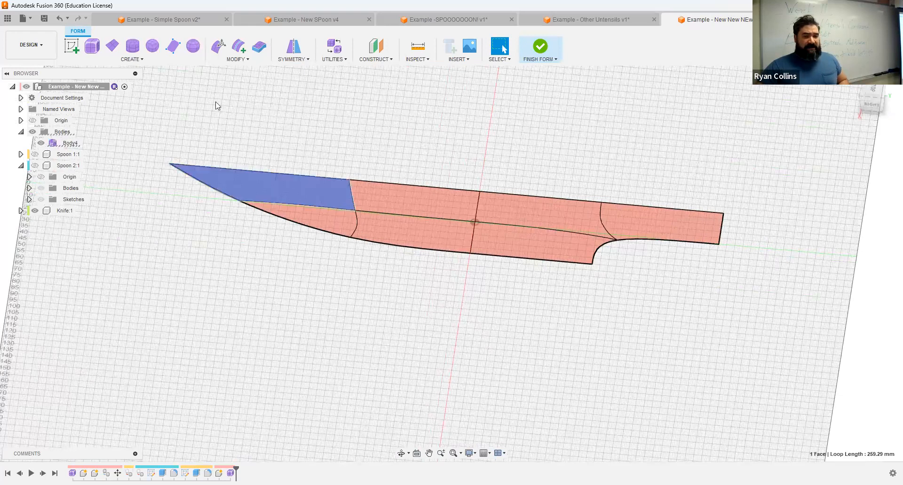
click(220, 47)
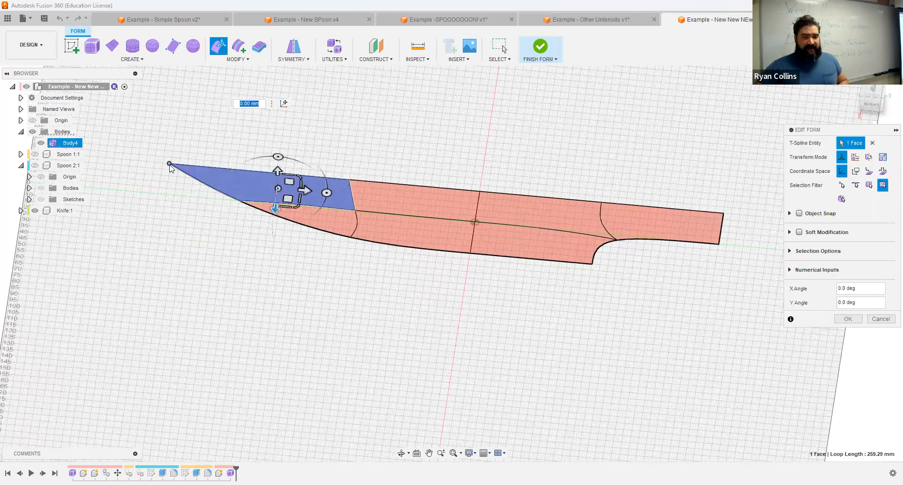
click(180, 177)
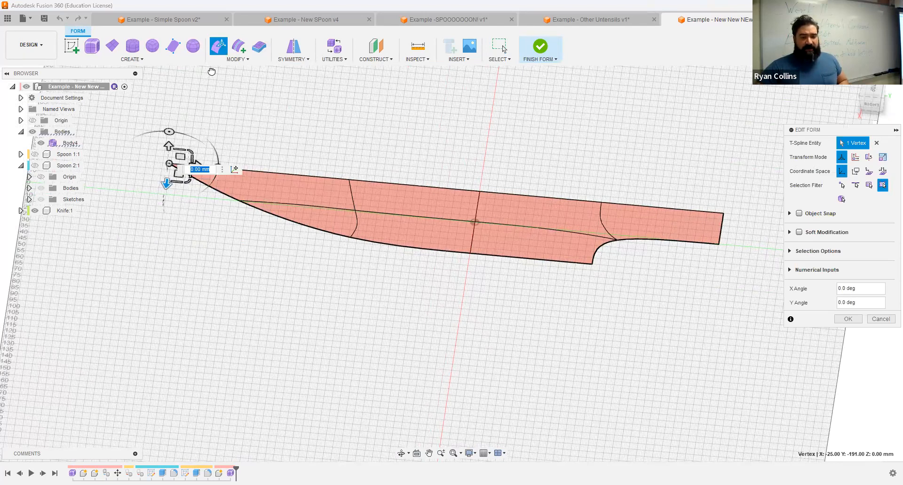
shift+middle_drag(141, 122, 175, 181)
middle_drag(409, 88, 440, 135)
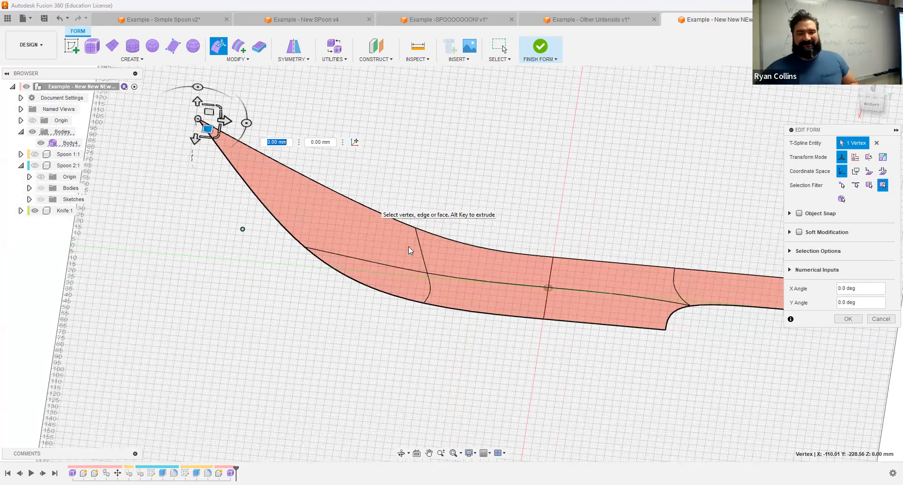
scroll(408, 246, down, 3)
click(405, 183)
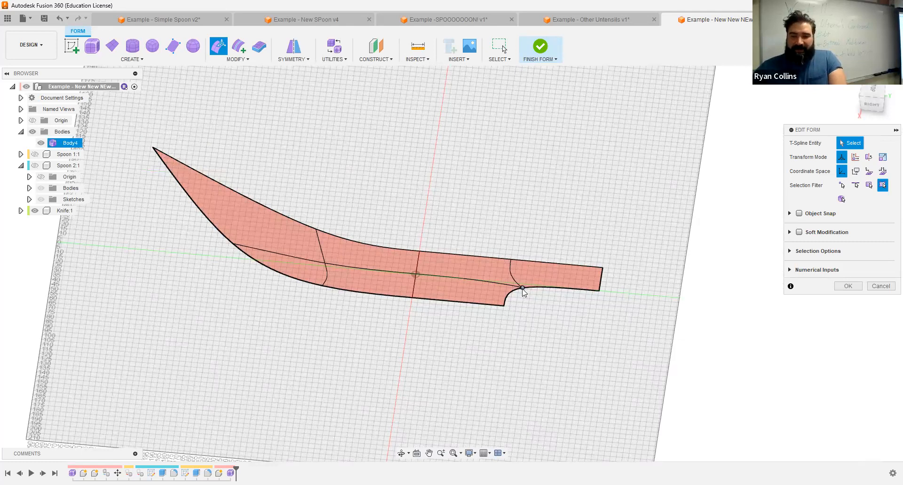
Move the inner vertex of the handle notch about 6 mm along the length towards the blade.
click(540, 278)
scroll(535, 274, up, 5)
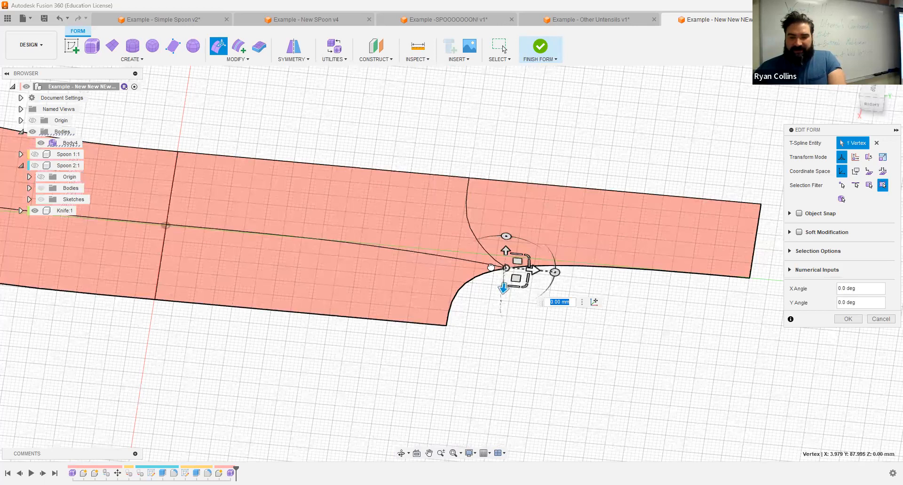
drag(490, 268, 468, 272)
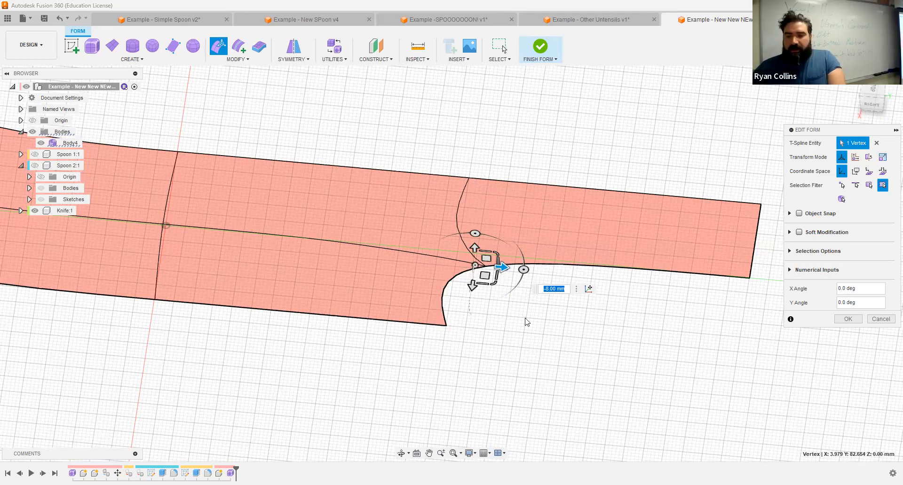
key(Escape)
Move the blade tip vertex about 63 mm back towards the cutting edge and 6 mm inward along the length, and accept the edit.
scroll(470, 275, down, 5)
scroll(456, 262, up, 4)
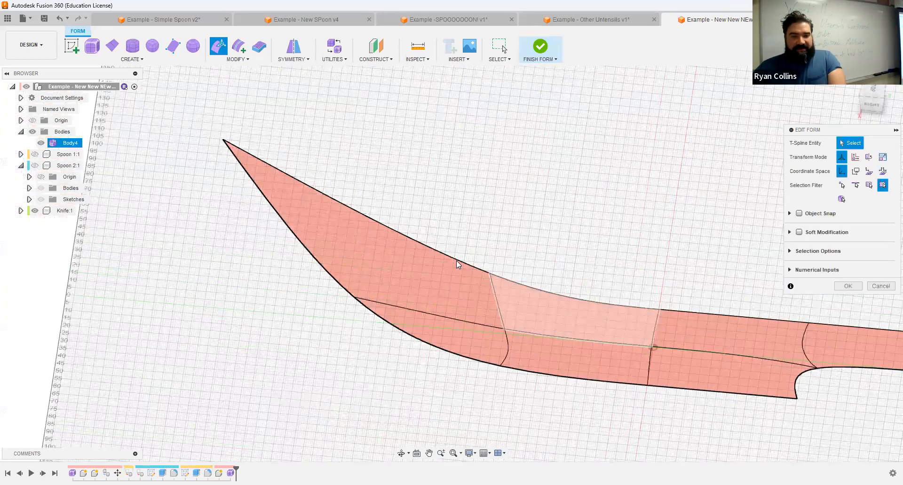
scroll(289, 199, down, 3)
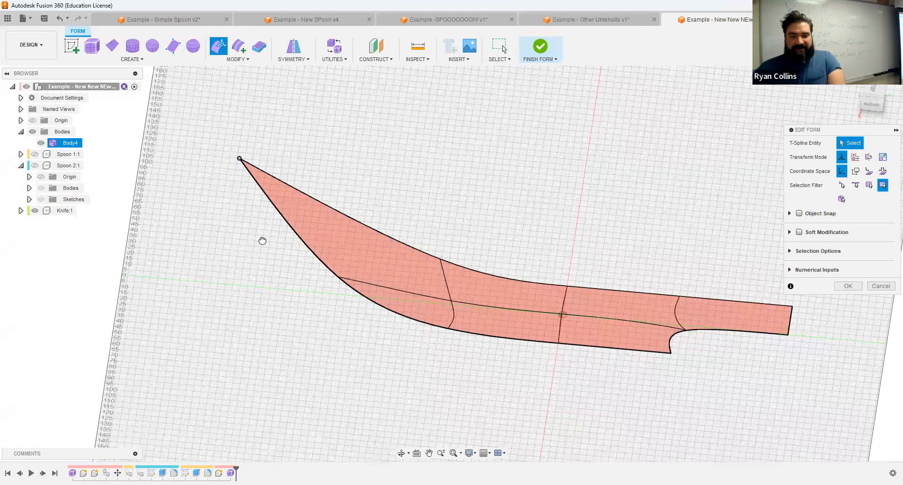
drag(240, 159, 237, 231)
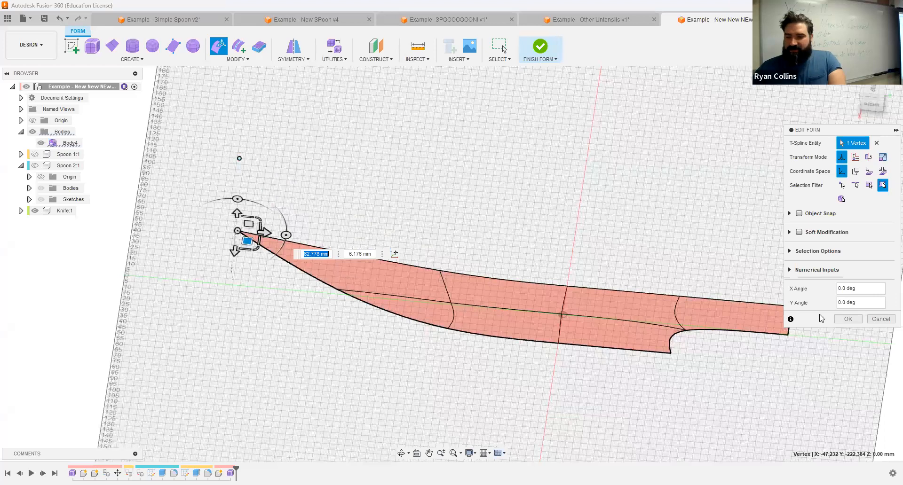
click(848, 320)
middle_drag(566, 235, 491, 176)
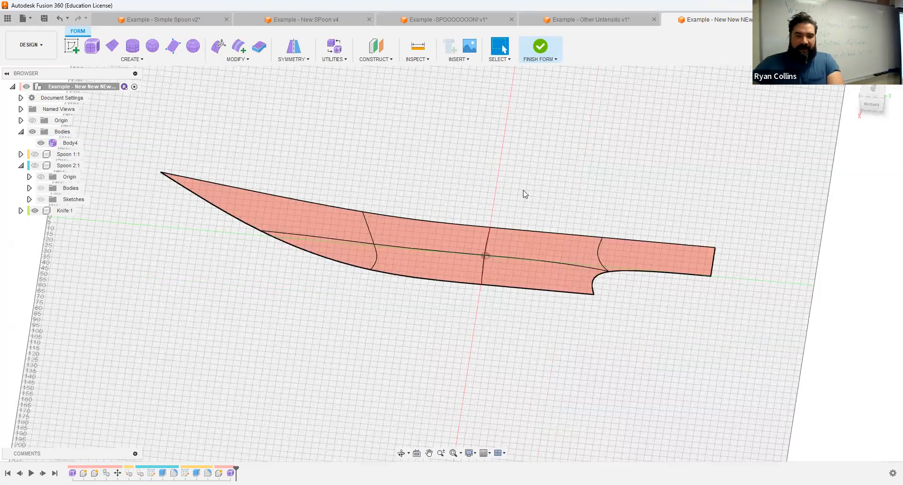
scroll(525, 194, down, 1)
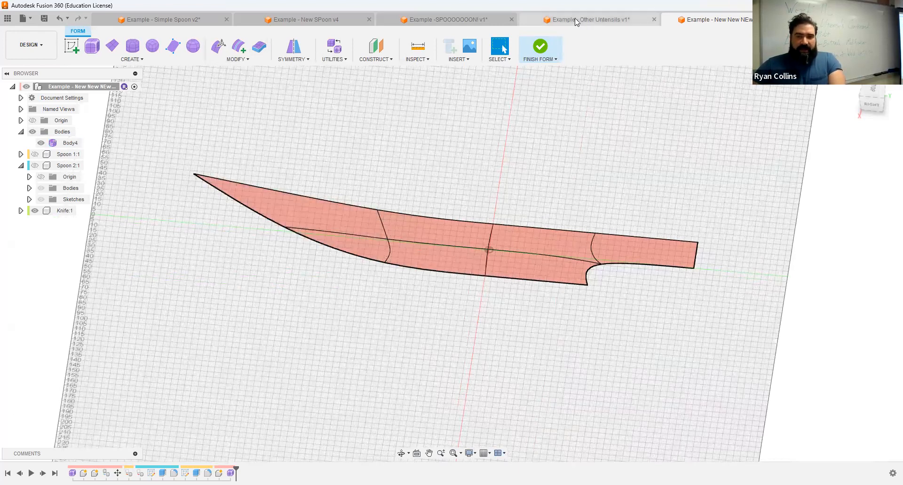
Look through the example spoon and utensil designs for comparison and return to the knife form.
click(442, 19)
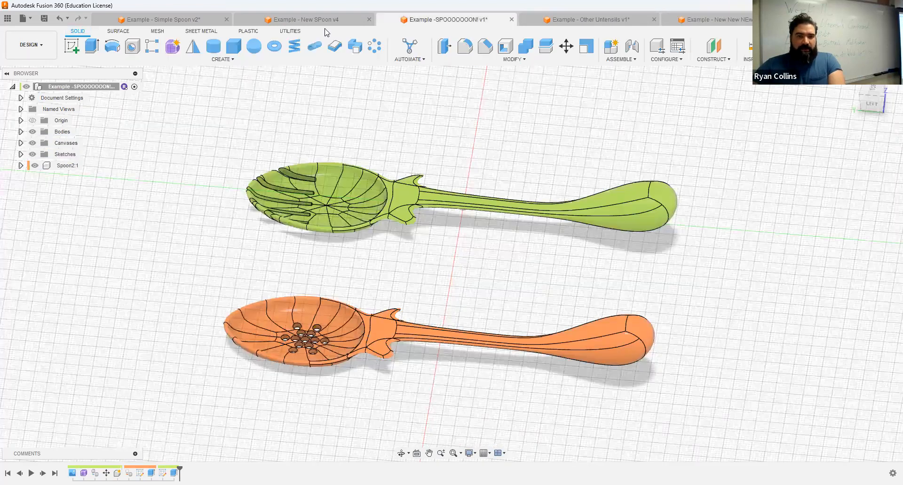
click(282, 20)
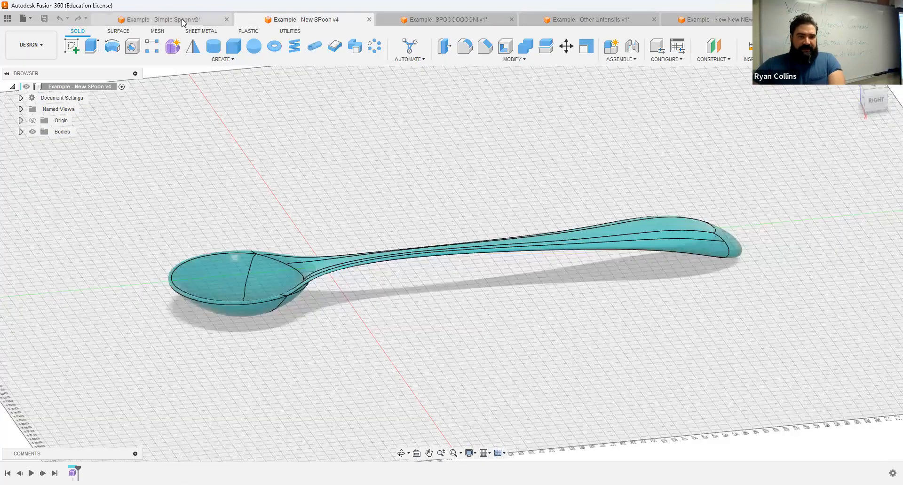
click(182, 19)
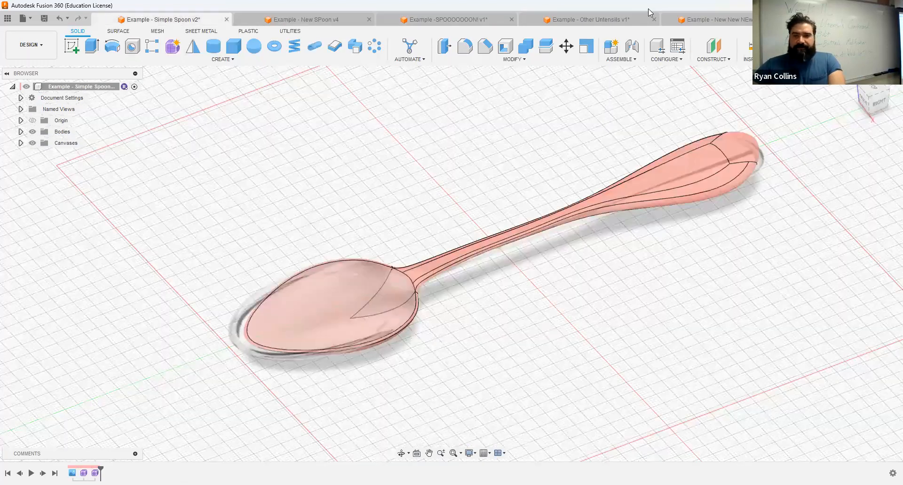
click(622, 22)
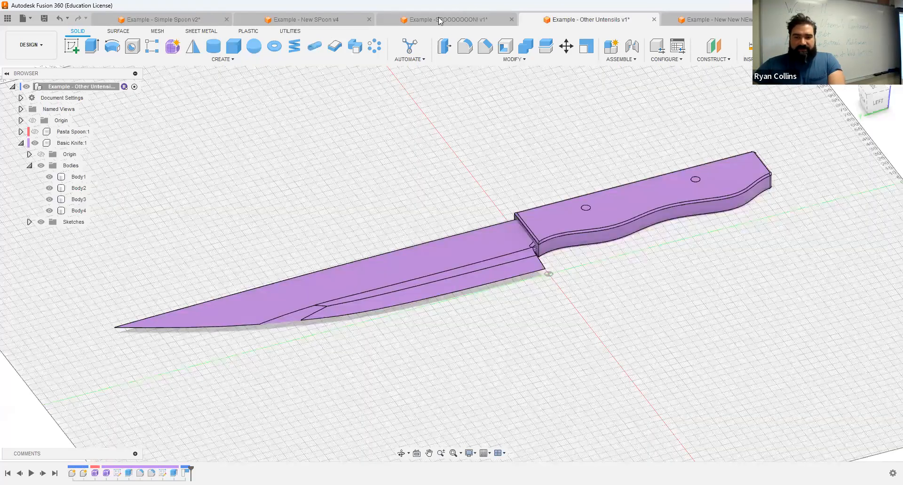
click(440, 21)
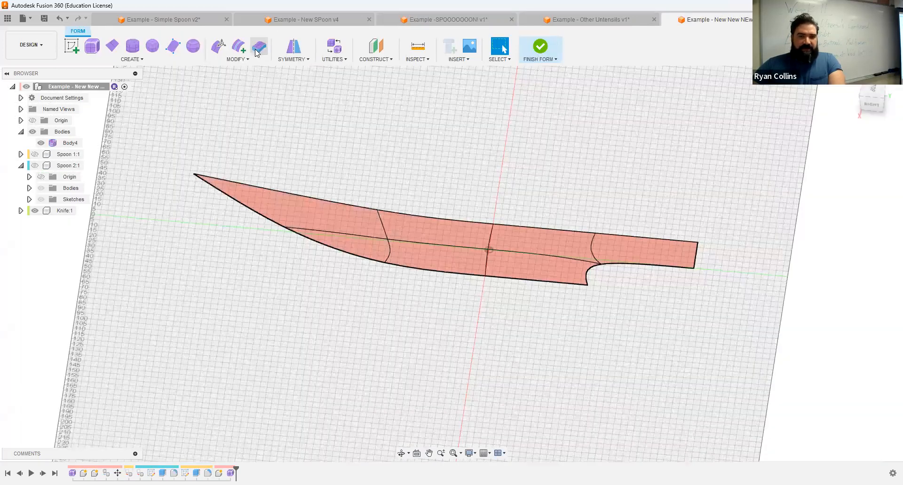
Try thickening the knife form by 5 mm with the Sharp type and Normal direction, and undo it.
click(477, 229)
click(850, 174)
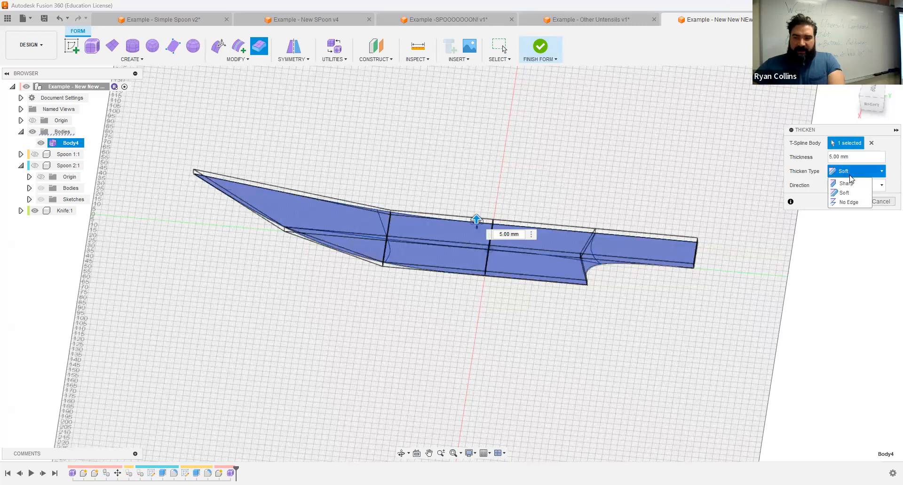
click(852, 184)
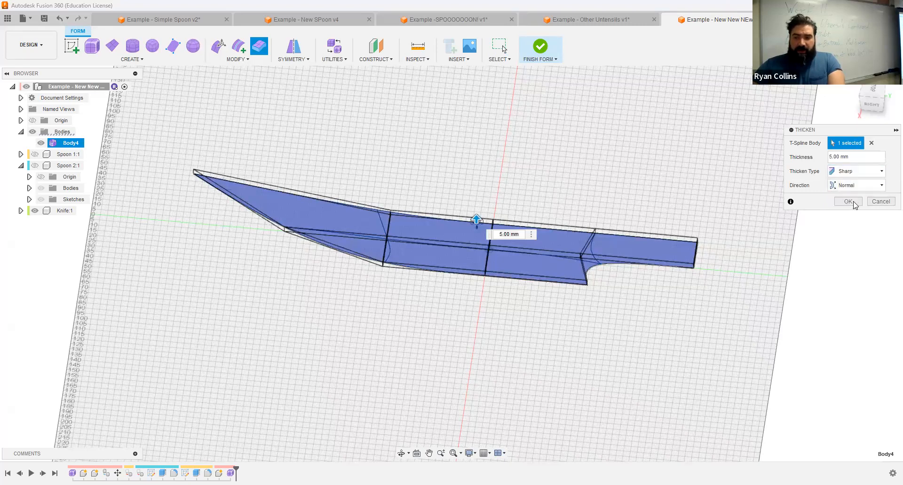
click(847, 201)
shift+middle_drag(431, 288, 379, 276)
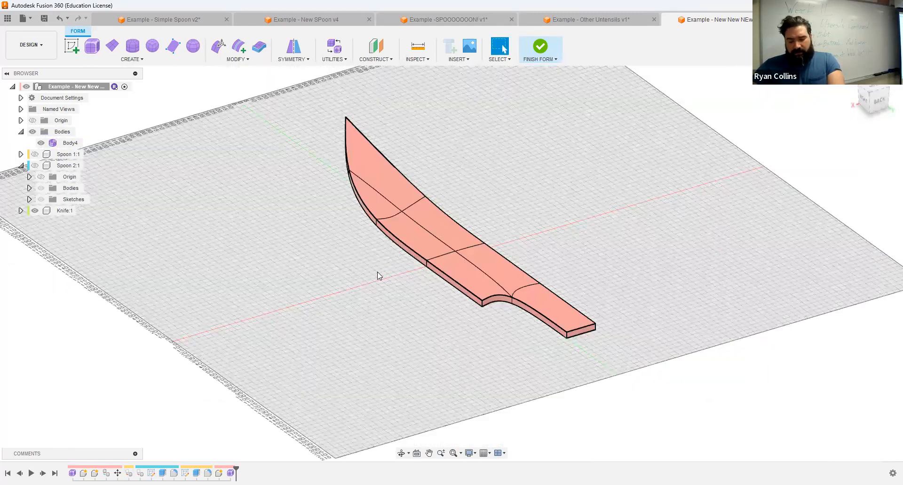
key(ctrl+z)
Thicken the knife form by 5 mm with the No Edge type and Normal direction.
right_click(598, 168)
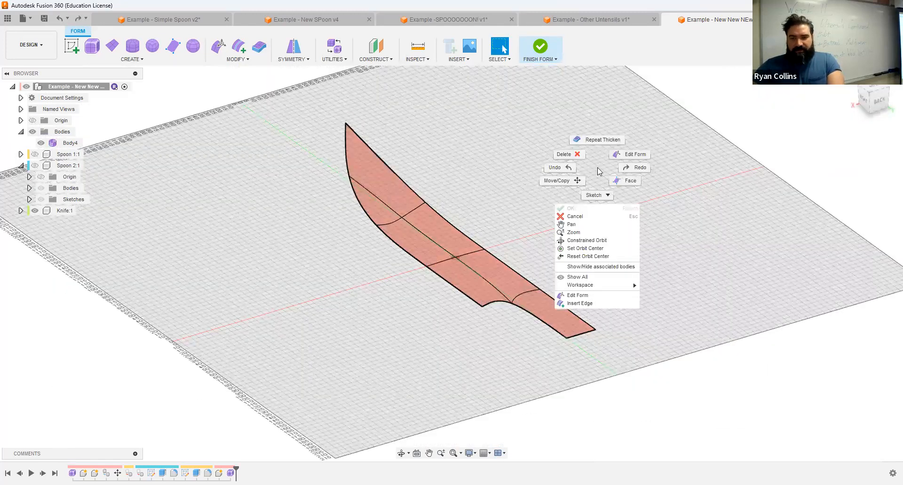
click(594, 140)
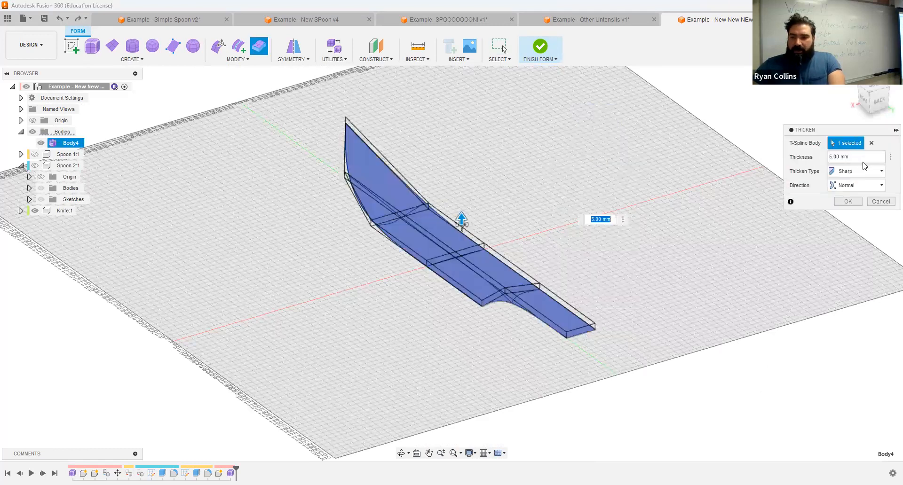
click(860, 171)
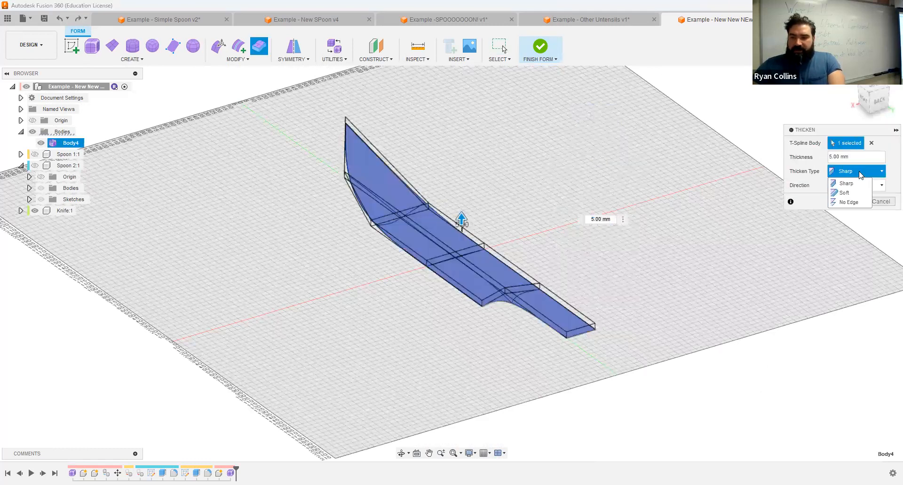
click(853, 204)
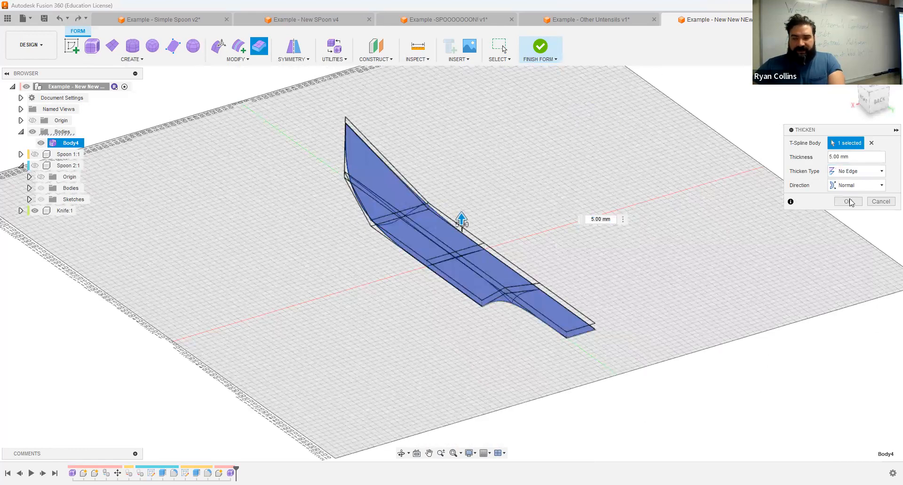
click(849, 203)
scroll(611, 278, up, 5)
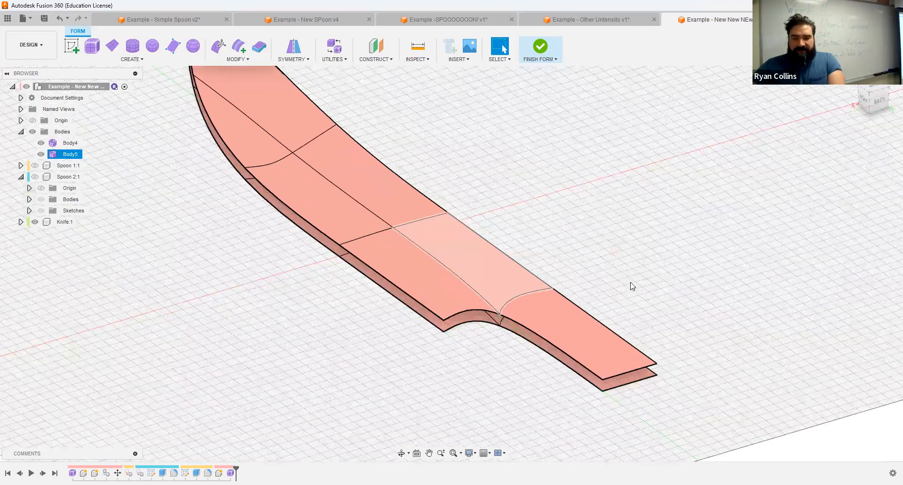
Examine the open sides between the two parallel knife surfaces around the handle and notch.
shift+middle_drag(626, 264, 421, 288)
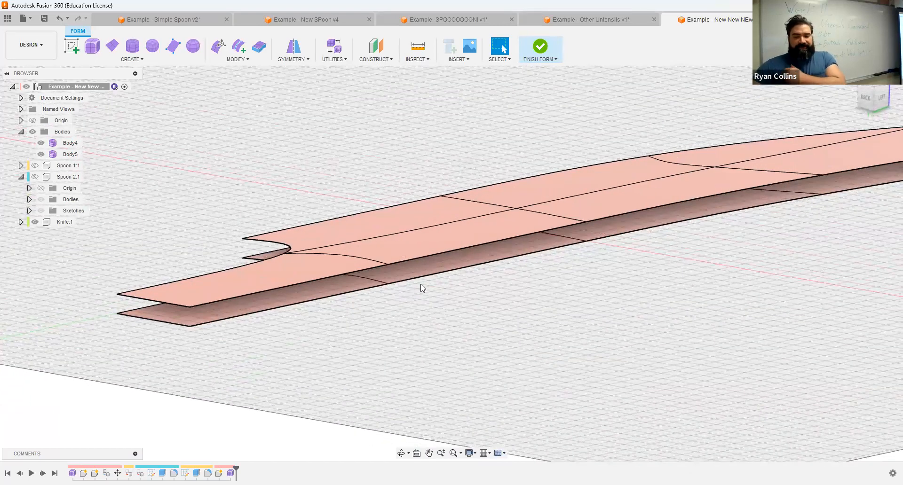
click(342, 262)
shift+middle_drag(349, 260, 398, 258)
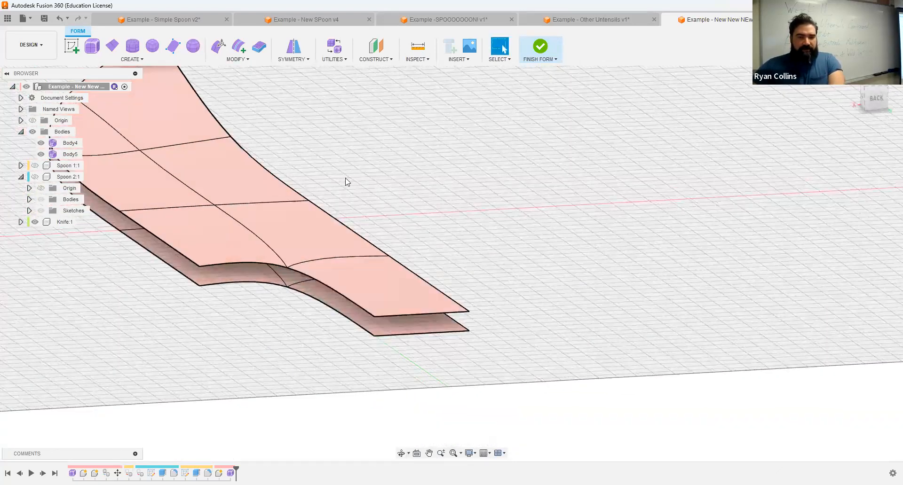
middle_drag(338, 182, 415, 166)
scroll(238, 244, up, 3)
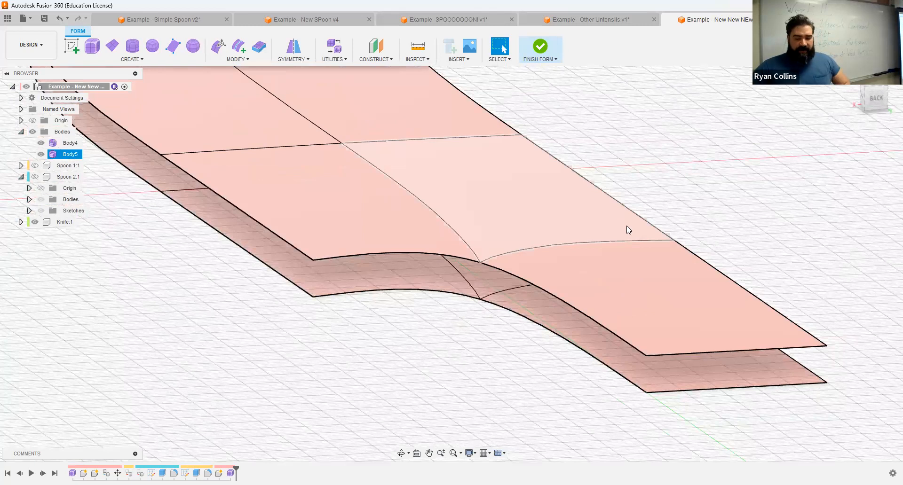
shift+middle_drag(623, 226, 612, 243)
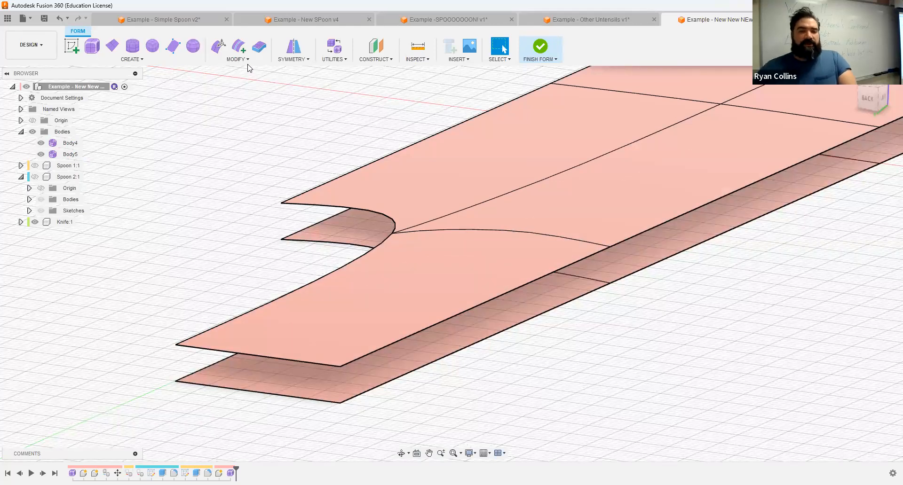
shift+middle_drag(272, 157, 294, 230)
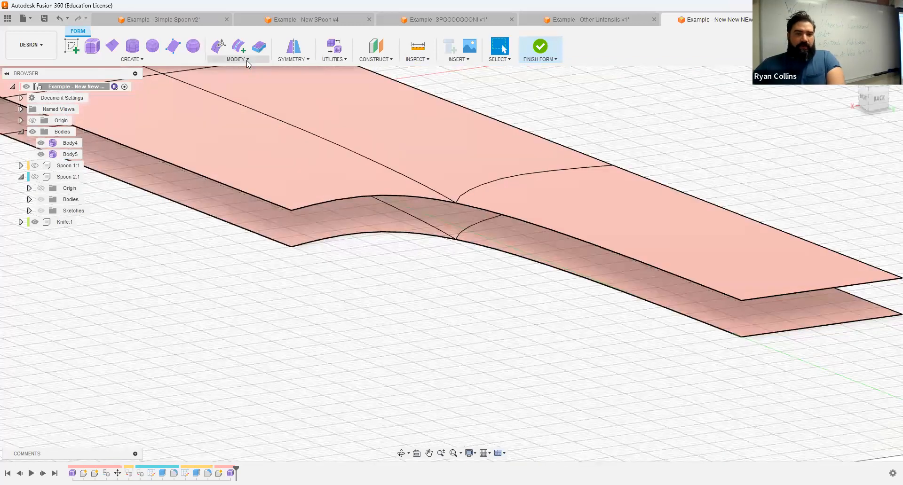
Try welding the upper corner vertex at the blade notch onto the lower one in Vertex to Vertex mode.
click(246, 60)
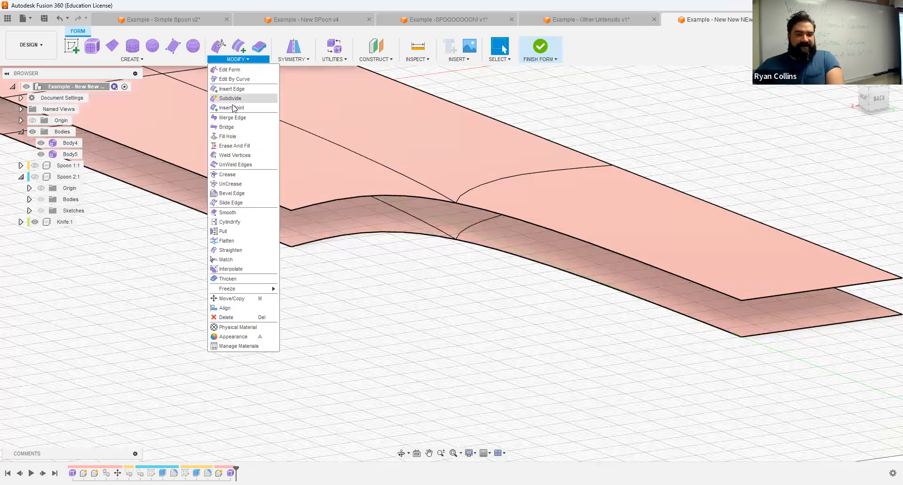
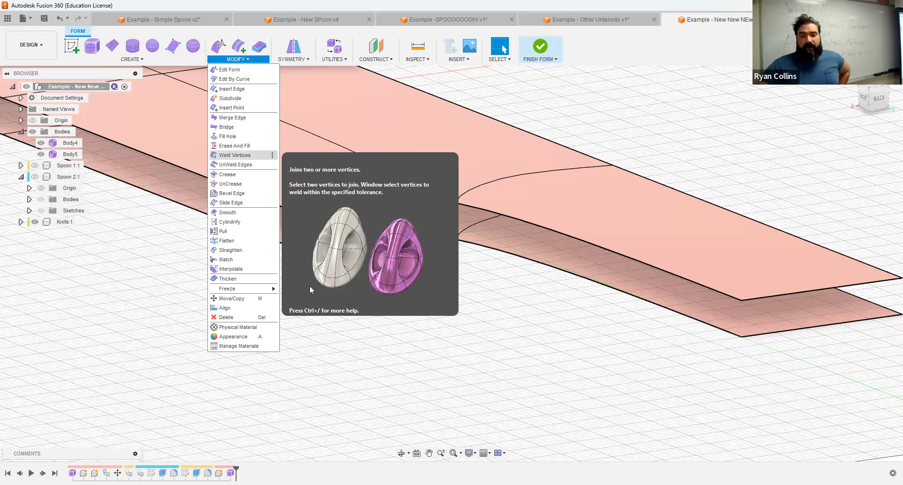
click(235, 155)
scroll(475, 322, up, 5)
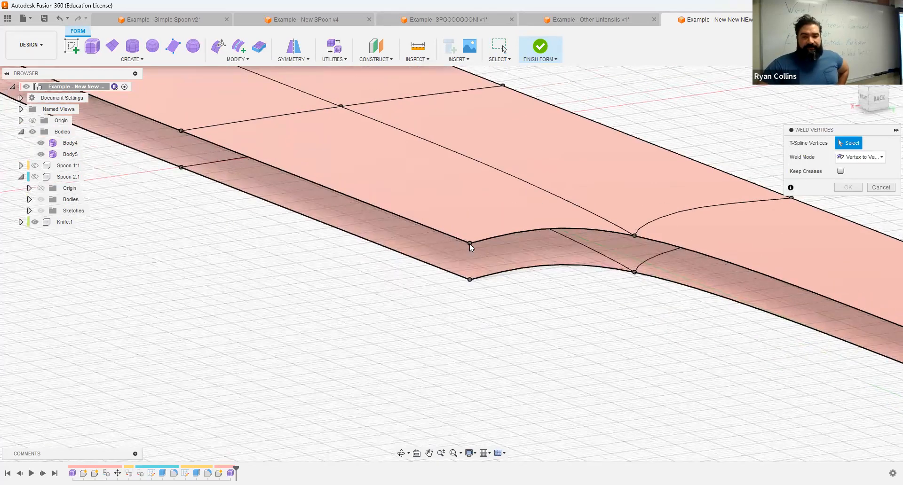
click(470, 243)
click(470, 279)
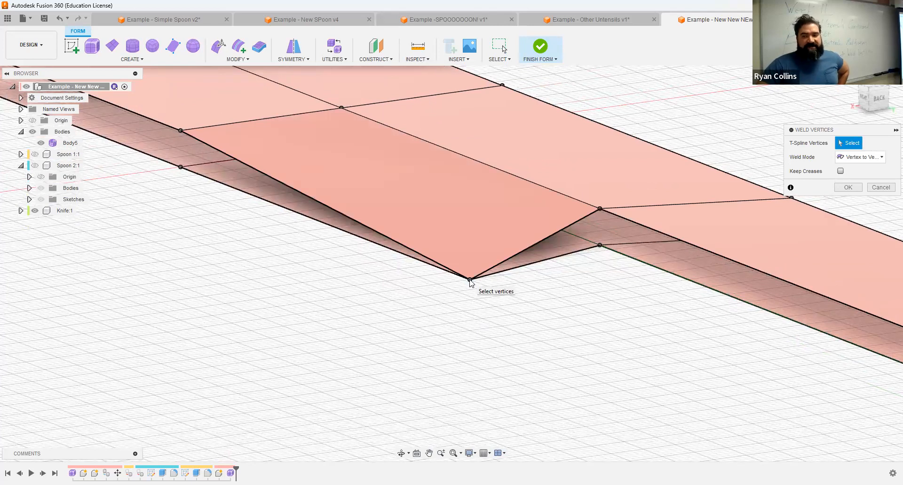
Undo the notch corner weld and weld the same two vertices in Vertex to Midpoint mode.
click(860, 157)
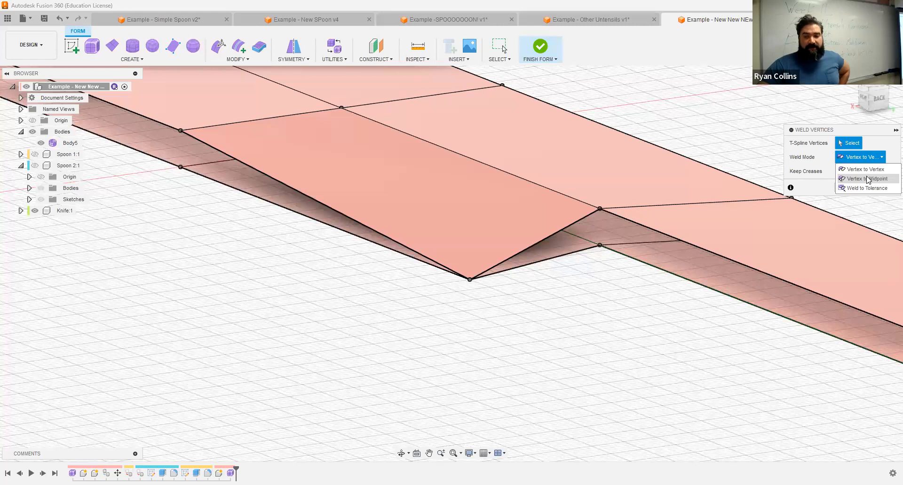
click(868, 179)
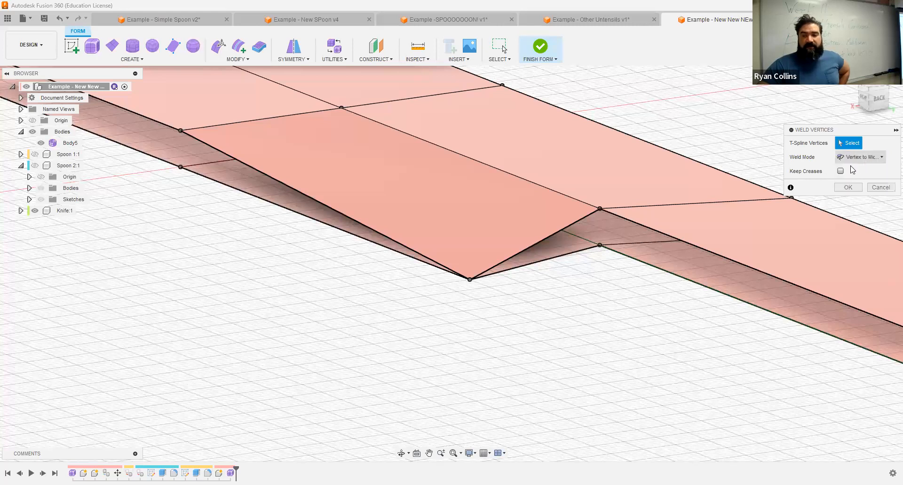
click(486, 322)
click(859, 158)
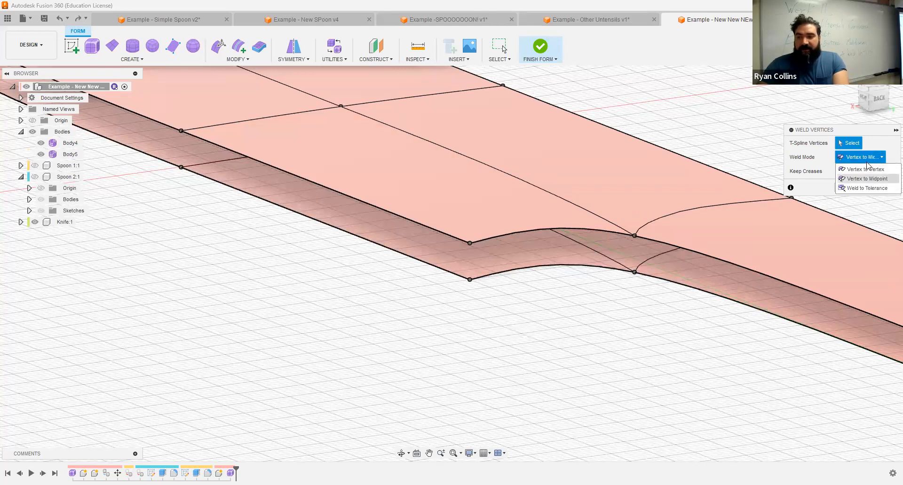
click(867, 160)
click(470, 242)
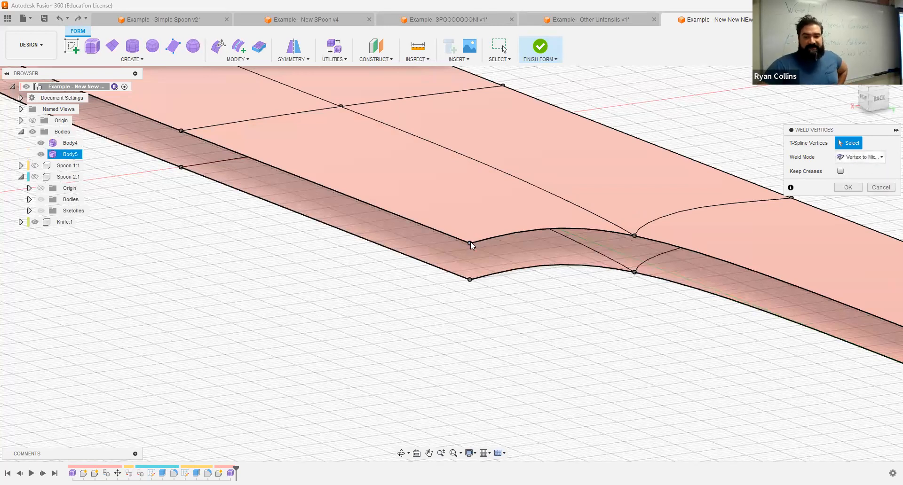
click(470, 279)
Weld the remaining upper and lower vertex pairs along the cutting edge to the tip at their midpoints.
shift+middle_drag(505, 258, 388, 280)
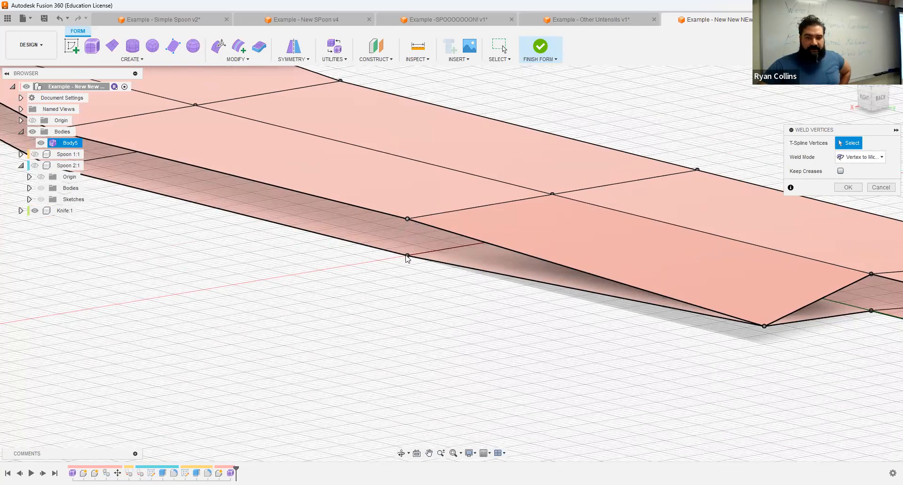
middle_drag(538, 310, 667, 353)
click(337, 214)
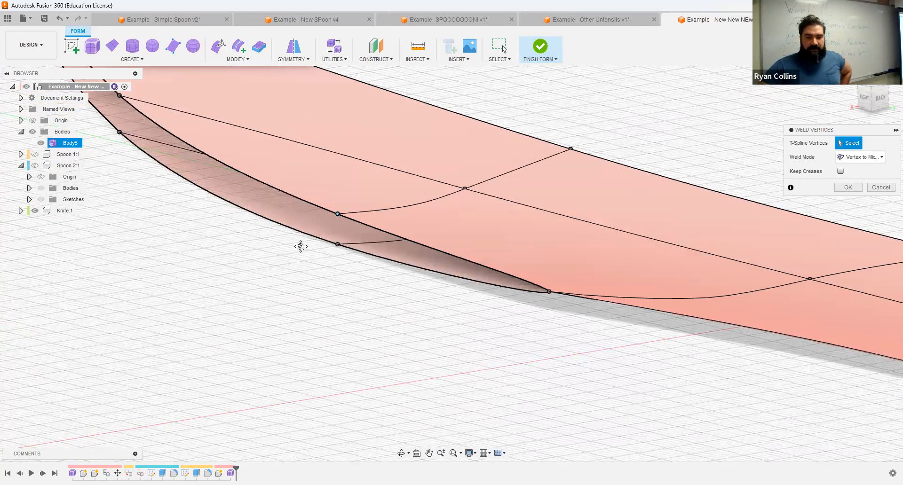
shift+middle_drag(300, 246, 311, 229)
click(311, 216)
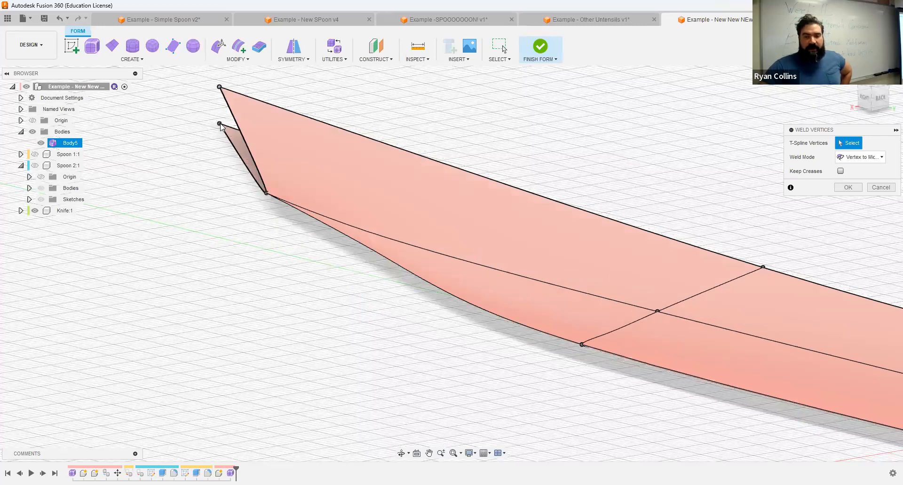
scroll(464, 257, down, 5)
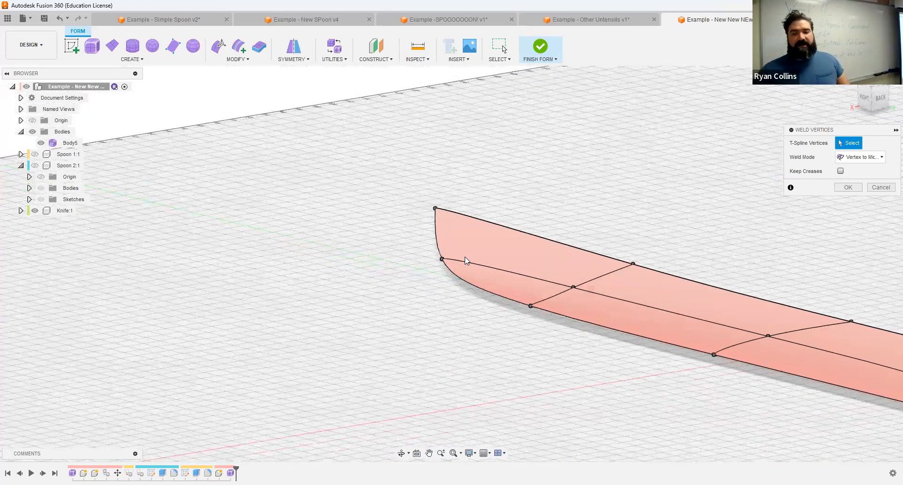
middle_drag(464, 256, 314, 197)
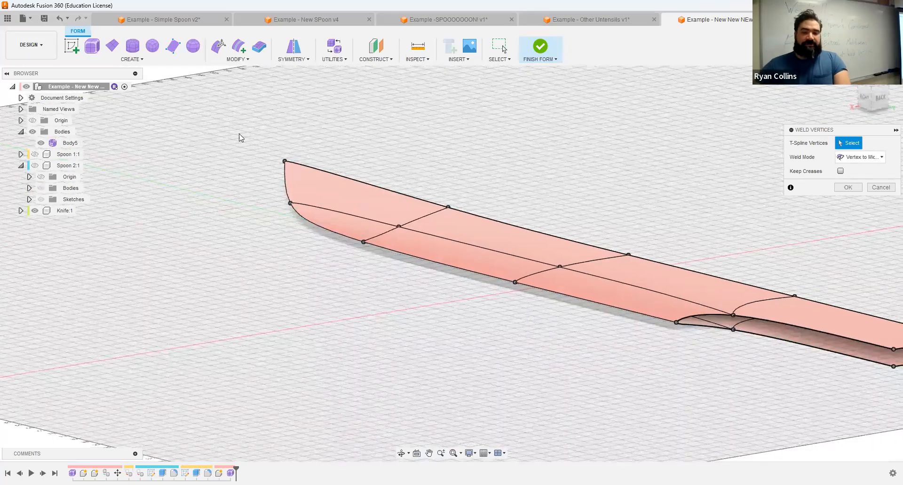
shift+middle_drag(689, 282, 486, 304)
middle_drag(341, 259, 552, 287)
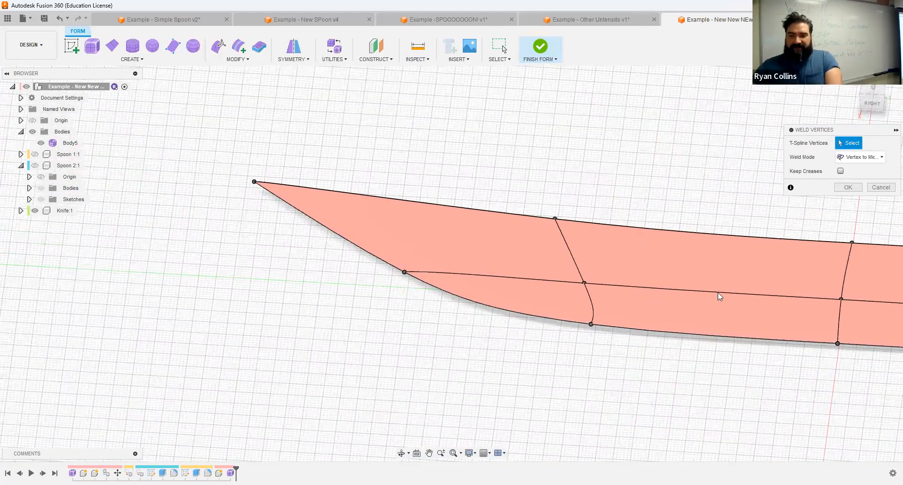
middle_drag(718, 296, 459, 216)
click(848, 189)
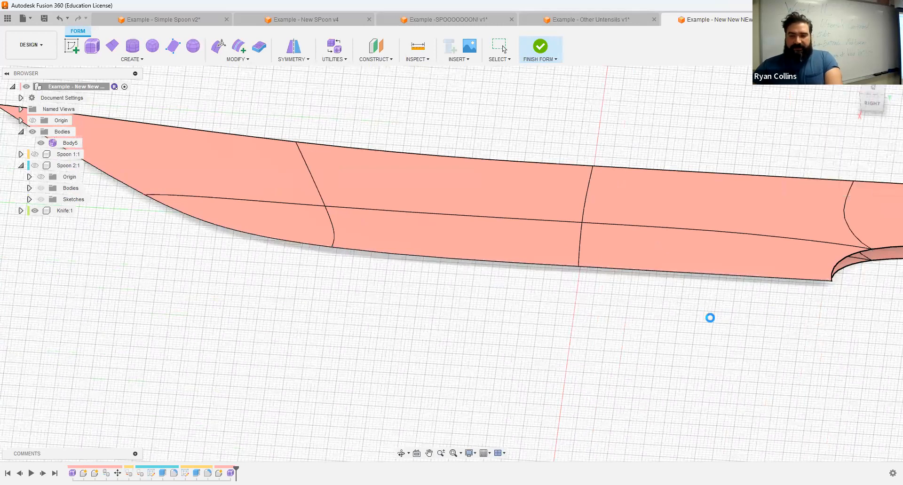
Inspect the welded corner at the blade notch up close and undo the cutting edge welds.
shift+middle_drag(777, 325, 719, 324)
scroll(719, 324, up, 6)
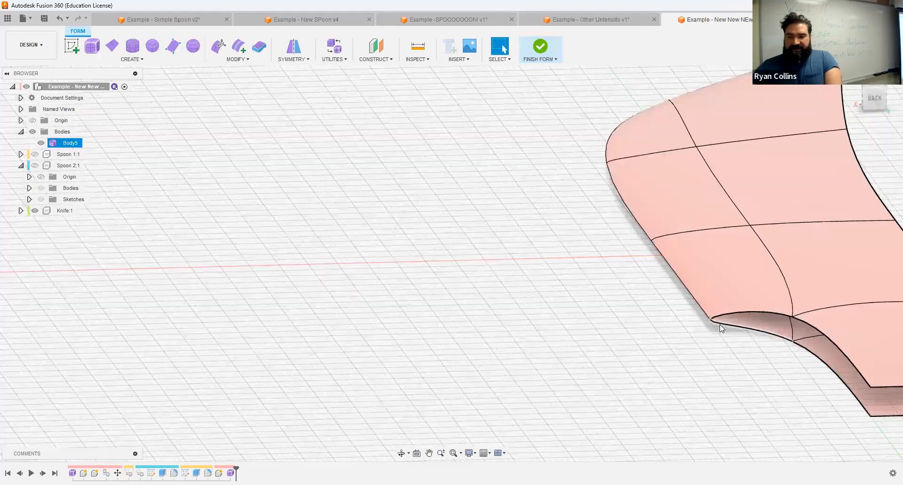
scroll(616, 308, up, 4)
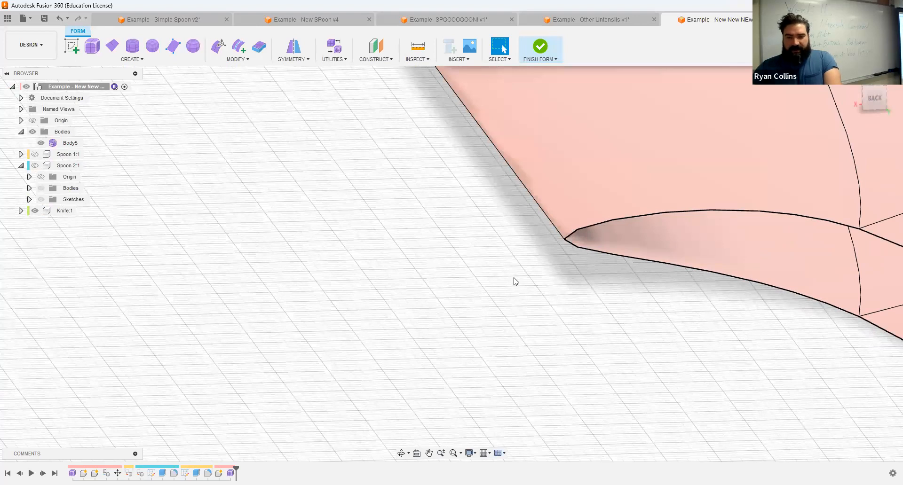
key(ctrl+z)
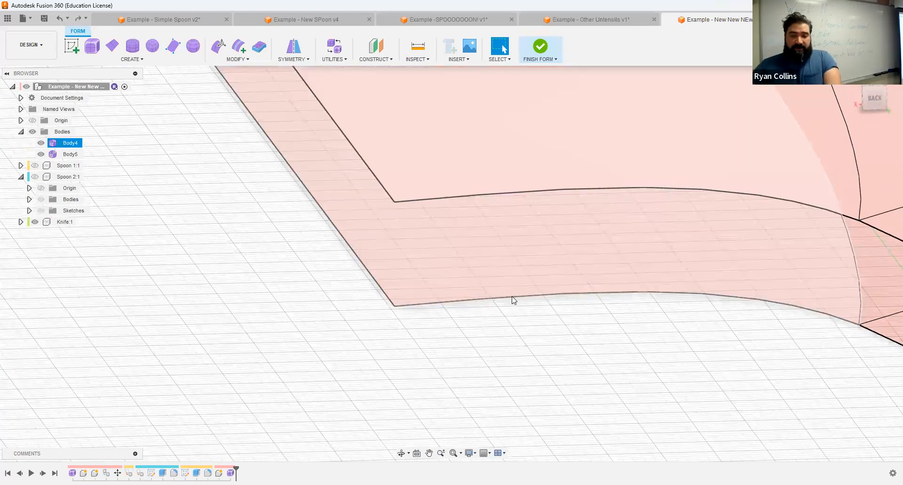
Weld the notch corner and the adjacent cutting edge vertex pair in Vertex to Midpoint mode with Keep Creases enabled.
scroll(529, 360, down, 4)
right_click(367, 321)
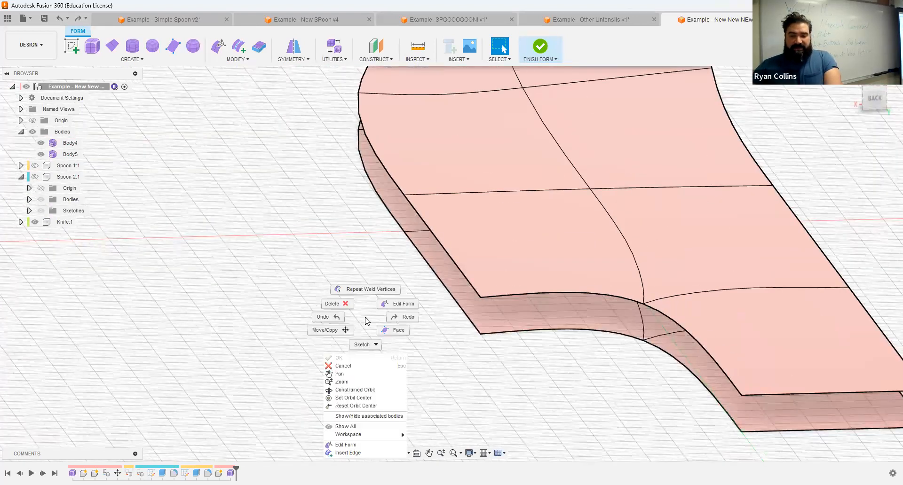
click(368, 290)
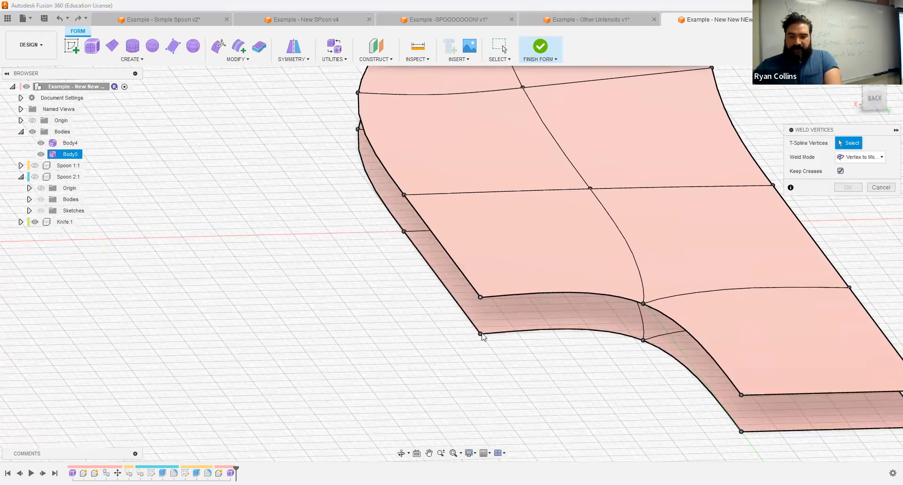
click(403, 197)
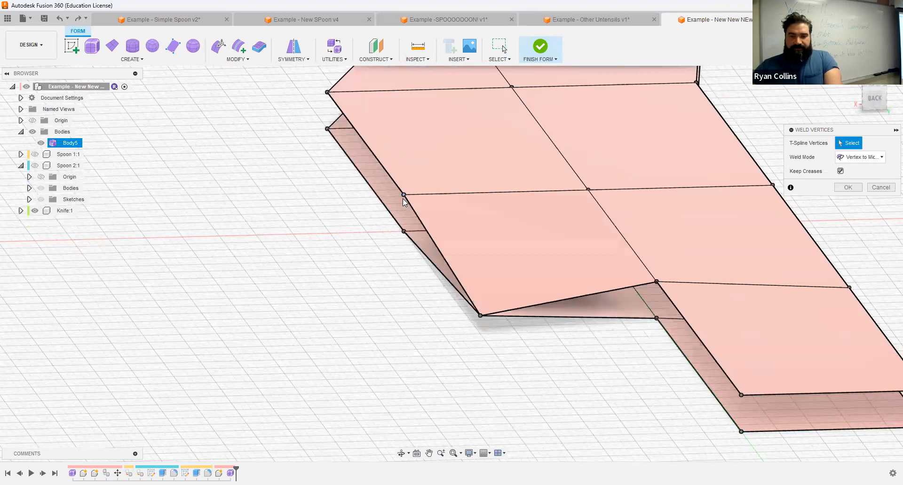
click(403, 231)
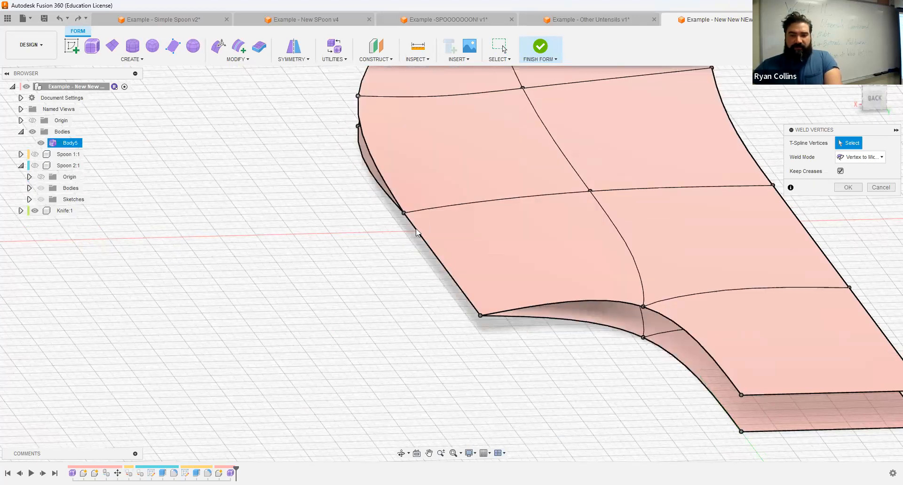
Weld the remaining vertex pairs along the curved cutting edge up to the knife tip at their midpoints.
scroll(509, 242, up, 5)
shift+middle_drag(465, 201, 734, 139)
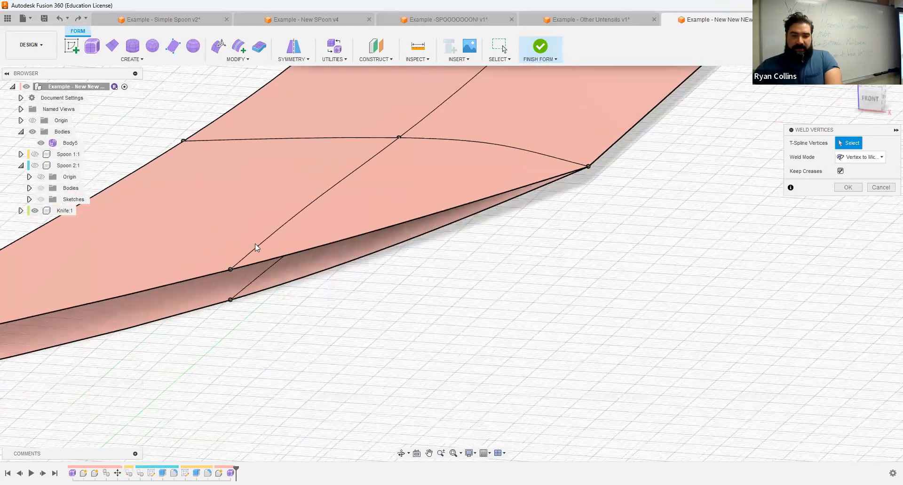
click(230, 269)
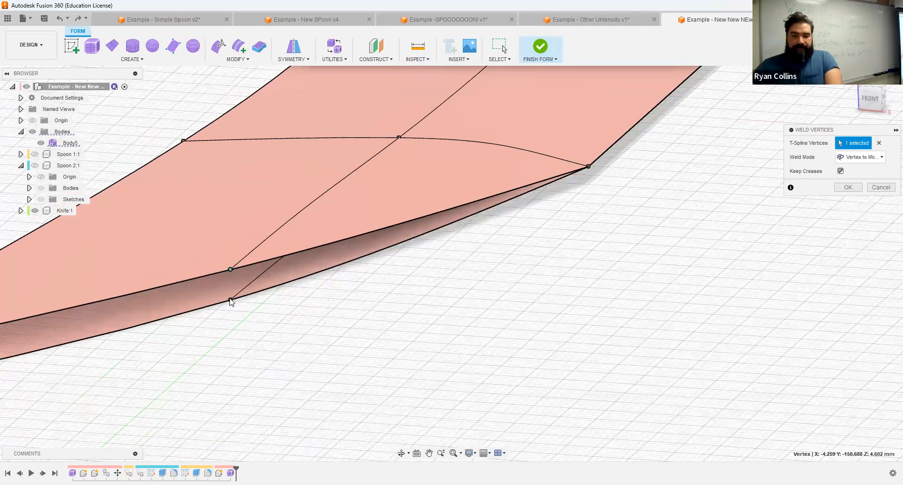
click(230, 300)
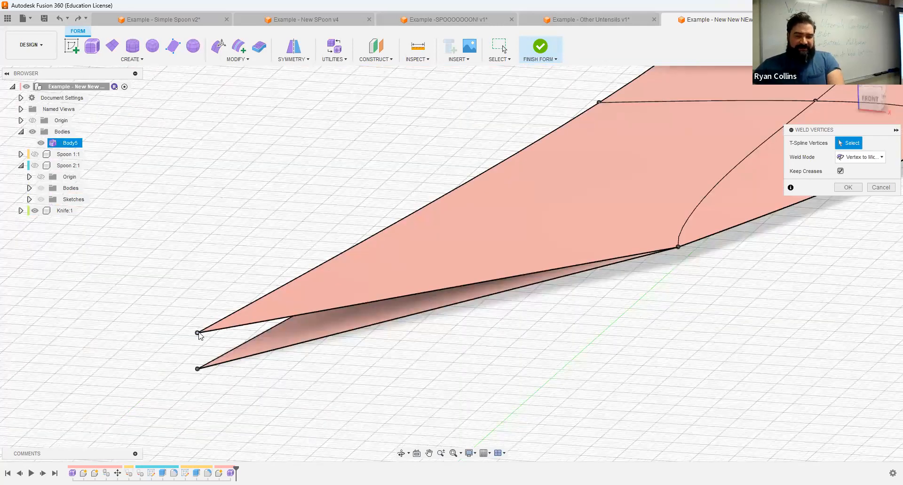
click(198, 369)
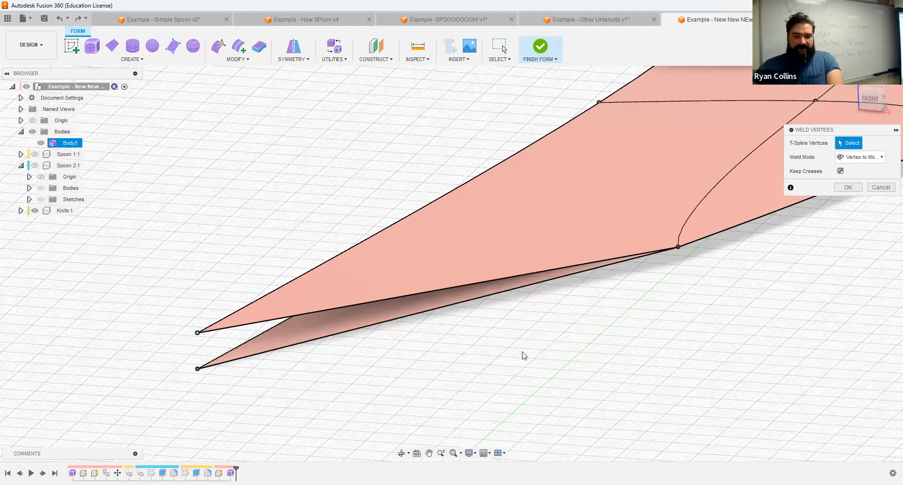
Check the welded cutting edge from the tip back to the notch and apply the vertex welds.
middle_drag(601, 290, 403, 260)
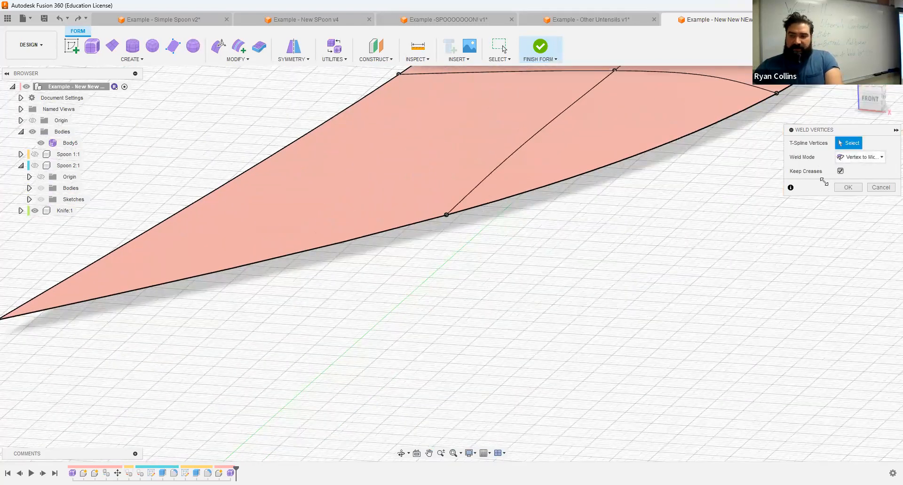
scroll(585, 327, down, 3)
shift+middle_drag(645, 285, 358, 233)
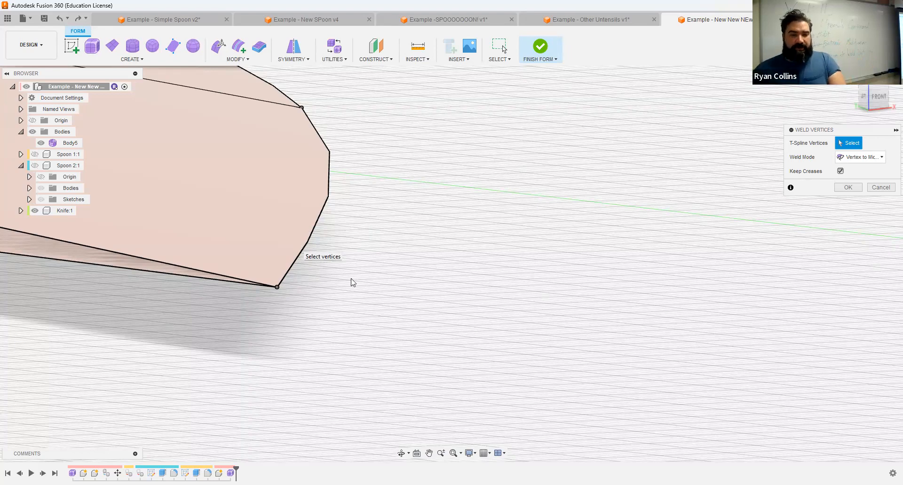
scroll(474, 229, down, 6)
scroll(473, 229, down, 3)
shift+middle_drag(544, 211, 443, 234)
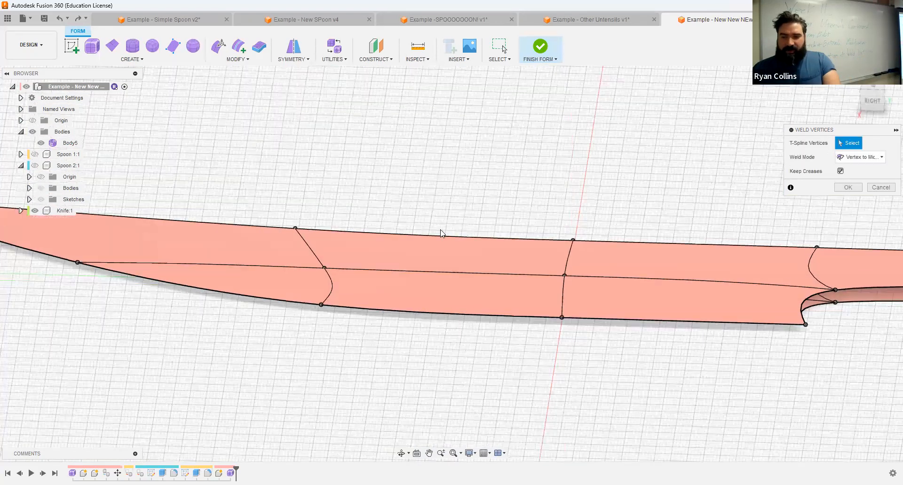
click(845, 189)
Start a Fill Hole in Reduced Star mode and select the upper and lower open edges along the handle and notch.
middle_drag(702, 237, 405, 226)
middle_drag(234, 85, 266, 91)
click(248, 59)
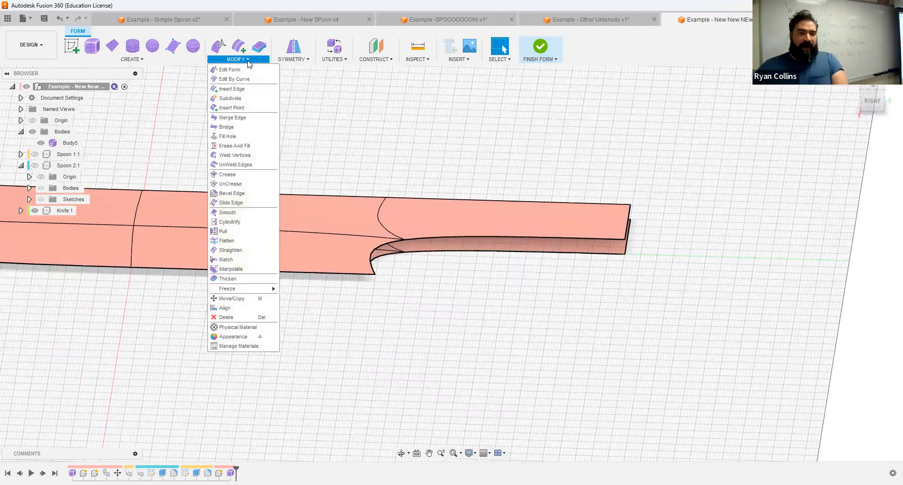
click(227, 137)
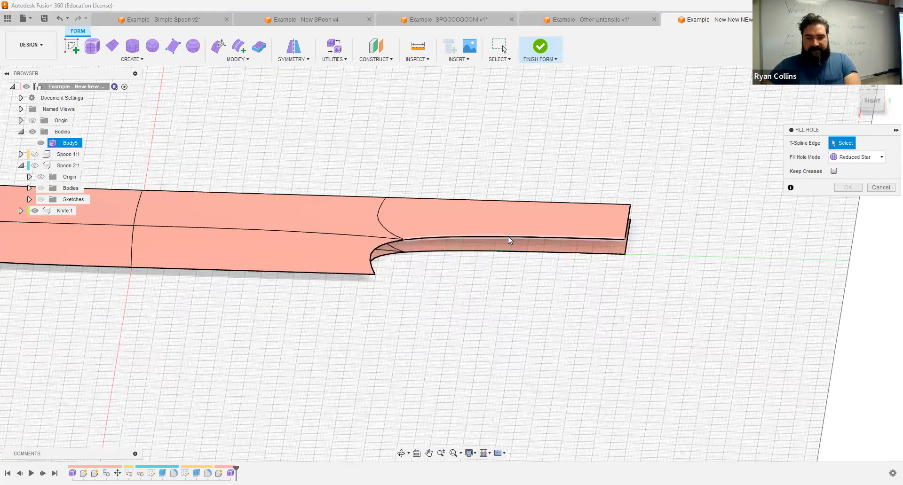
click(508, 252)
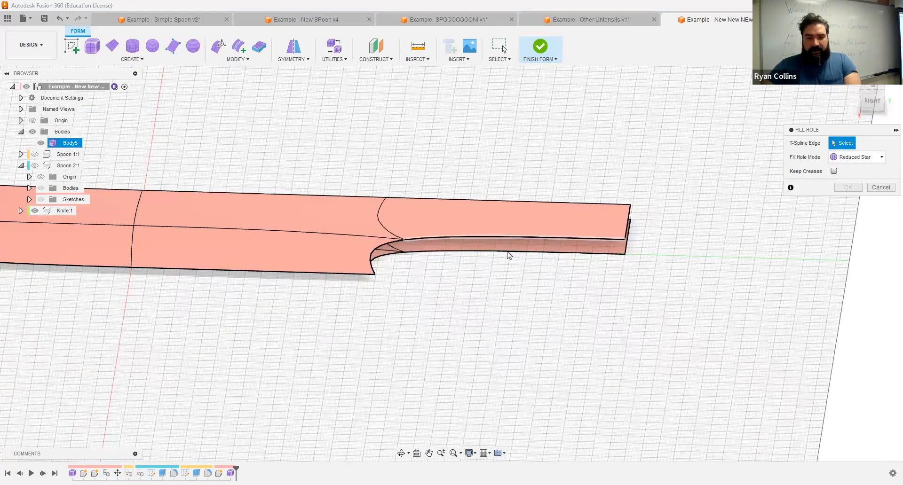
click(377, 249)
Try to fill the hole with the handle end and spine edges added to the selection, and cancel the Fill Hole.
shift+middle_drag(643, 242, 532, 230)
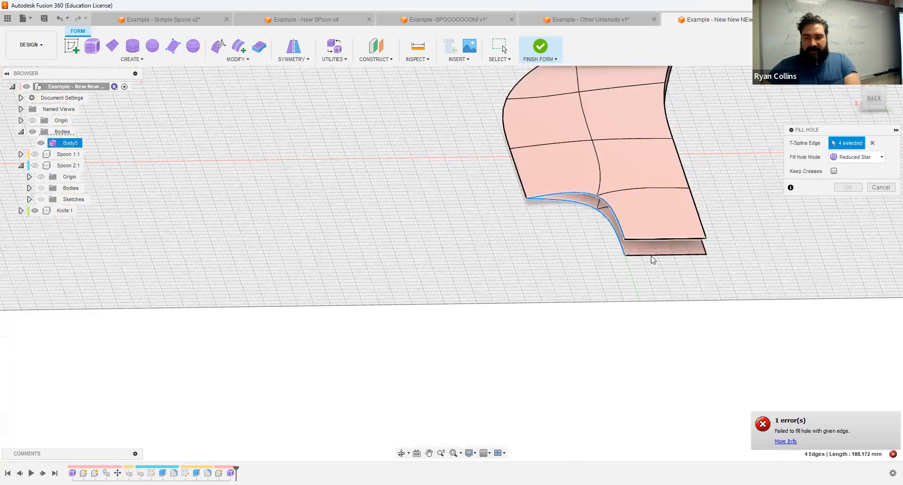
click(652, 255)
middle_drag(664, 247, 540, 241)
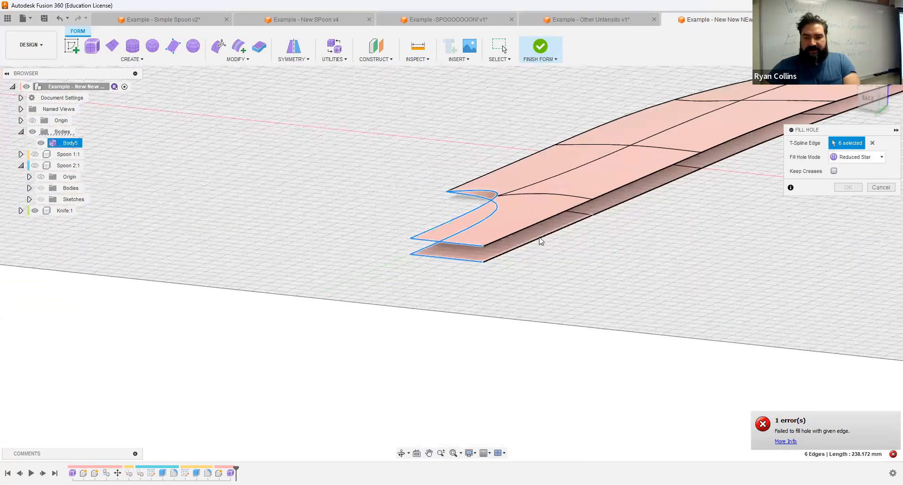
click(540, 239)
middle_drag(661, 264, 324, 316)
scroll(527, 284, down, 3)
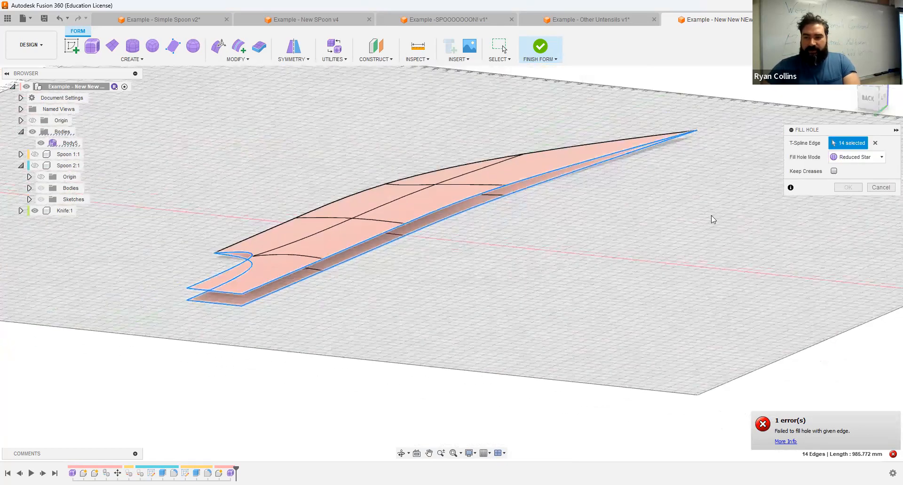
shift+middle_drag(556, 318, 663, 276)
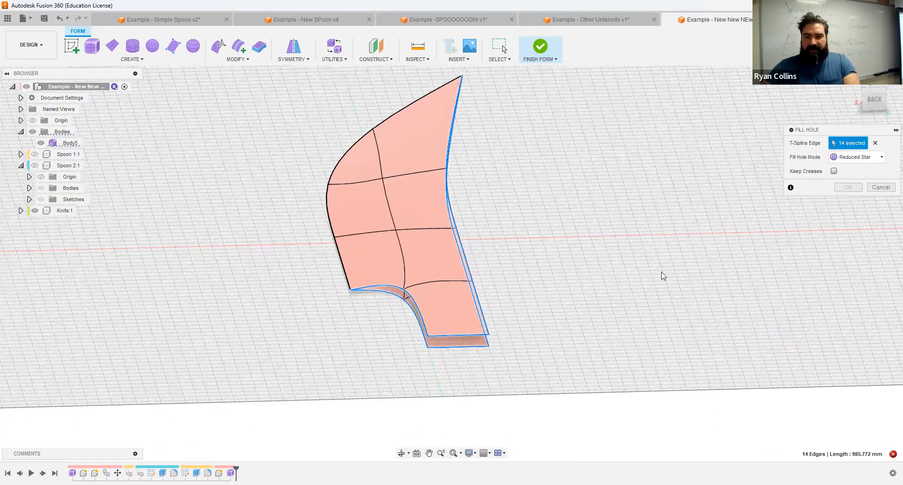
click(875, 187)
click(245, 59)
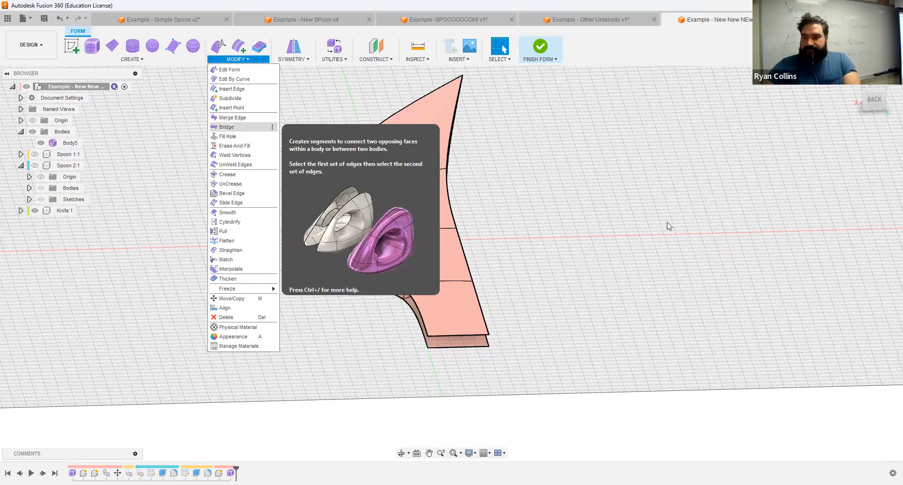
click(226, 127)
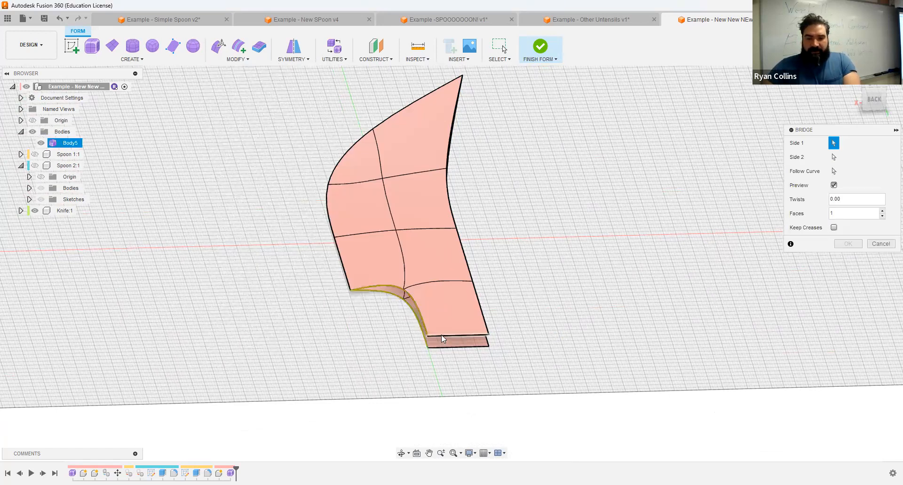
mouse_move(524, 281)
shift+middle_down()
mouse_move(517, 274)
mouse_move(534, 281)
shift+middle_up()
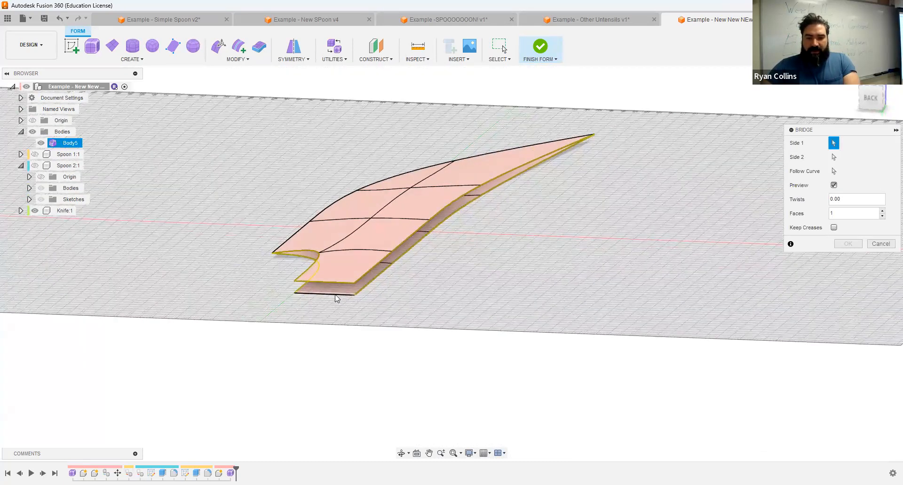
click(834, 157)
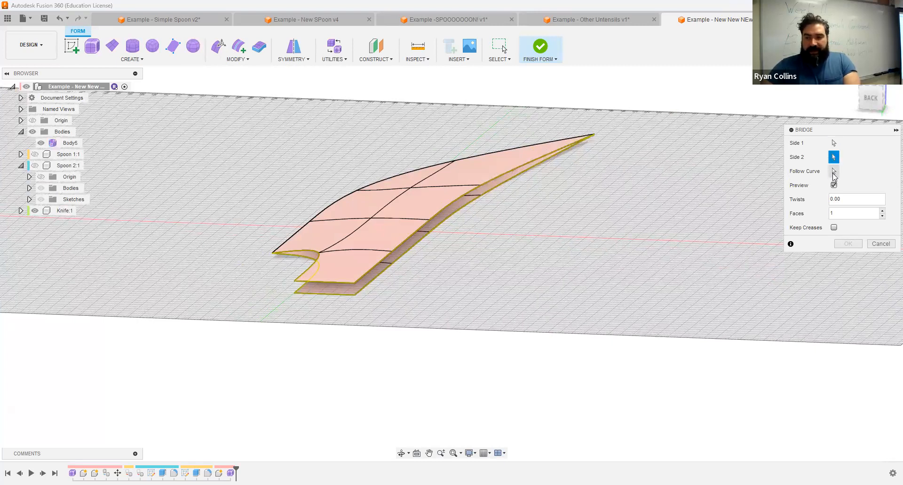
click(881, 243)
Start a Merge Edge and select the seven upper open edges along the spine, handle end and notch as Edge Group One.
click(242, 59)
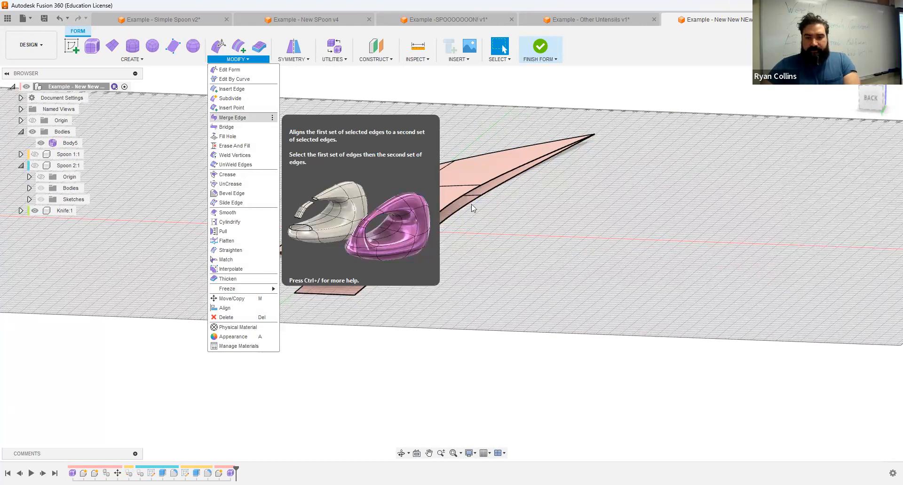
click(510, 169)
click(383, 256)
click(333, 282)
shift+middle_drag(302, 268, 339, 268)
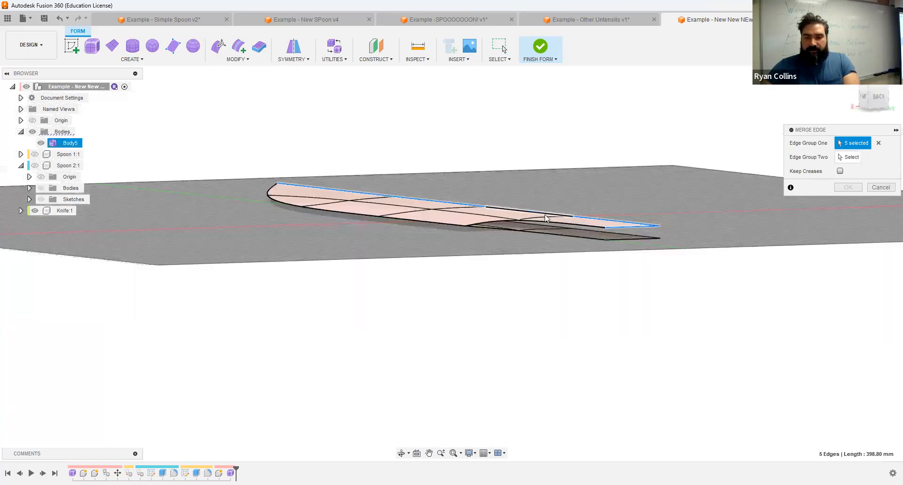
click(500, 224)
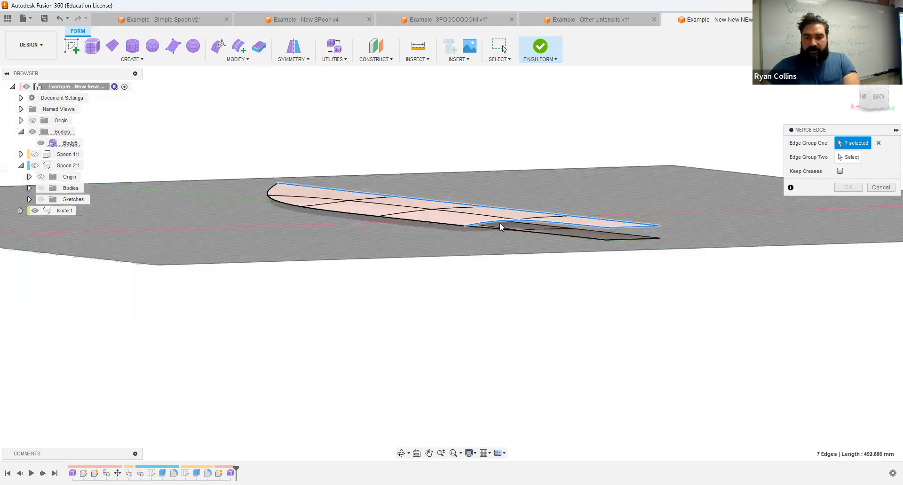
Select the seven matching lower open edges as Edge Group Two and try to merge both groups with Keep Creases disabled.
click(840, 156)
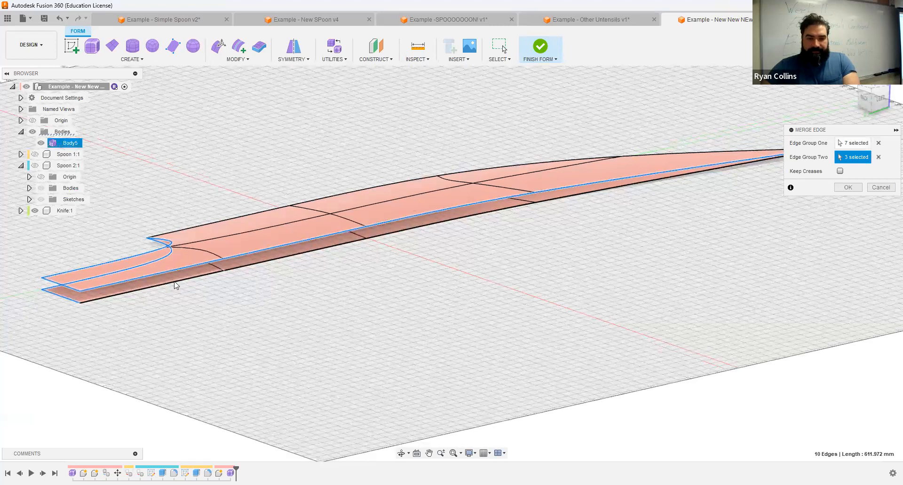
click(384, 241)
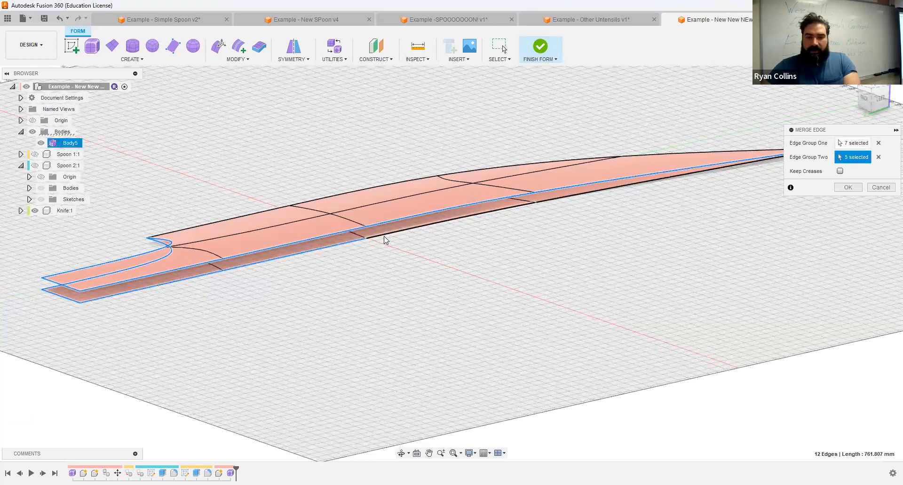
click(567, 200)
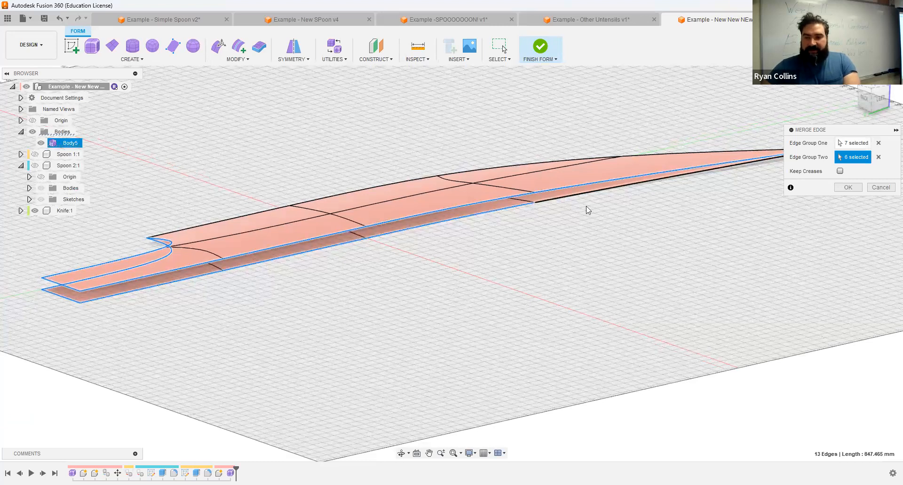
shift+middle_drag(586, 210, 647, 238)
click(846, 187)
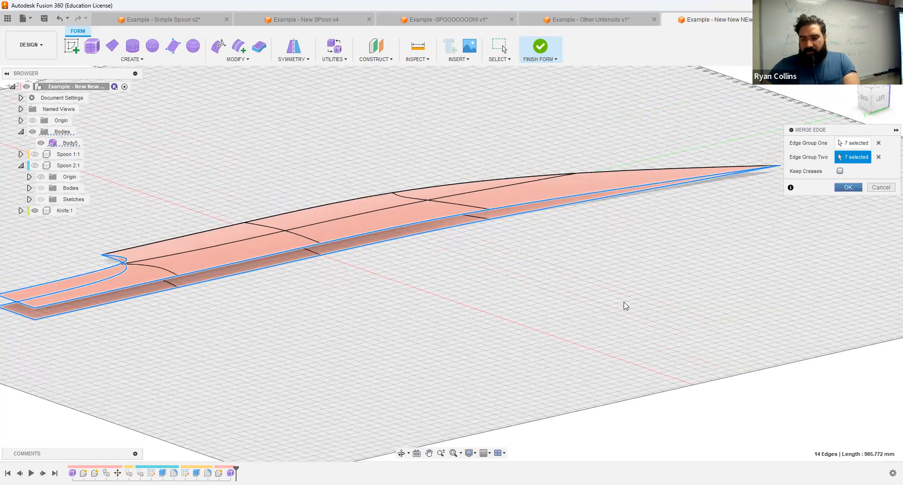
scroll(261, 304, down, 3)
shift+middle_drag(260, 304, 407, 329)
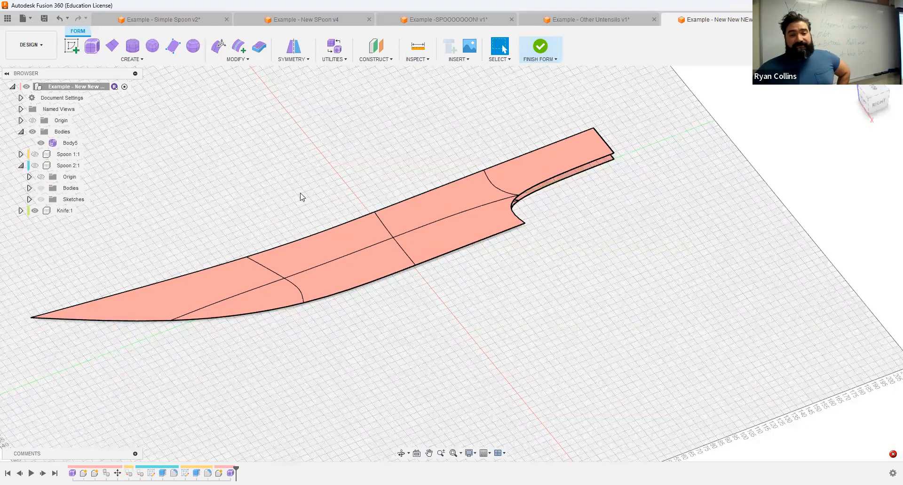
click(174, 45)
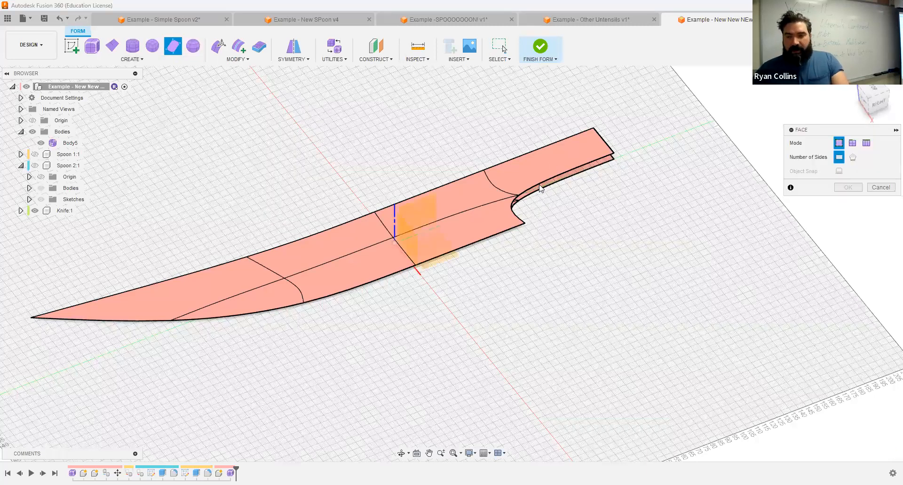
shift+middle_drag(536, 181, 246, 225)
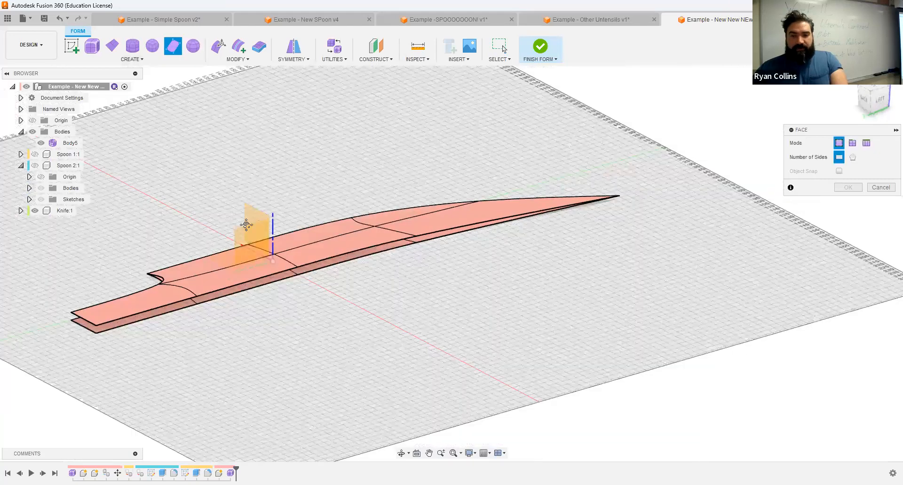
scroll(228, 302, up, 6)
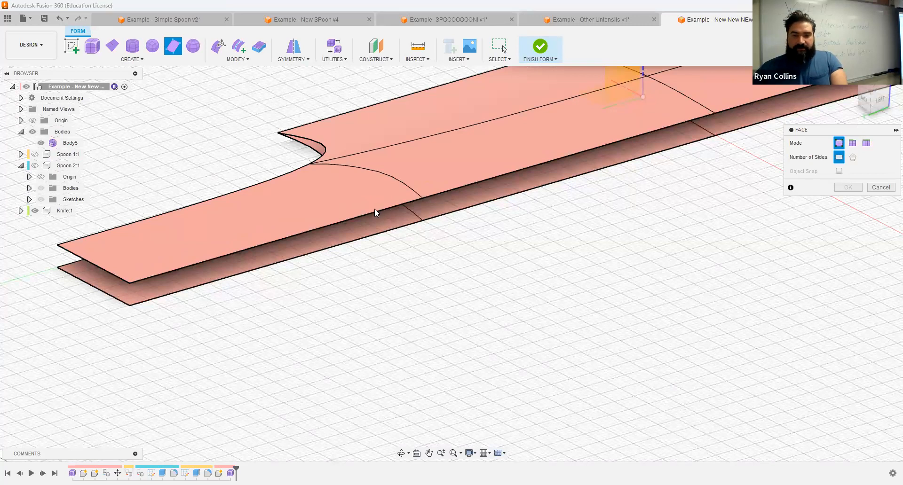
scroll(476, 195, down, 3)
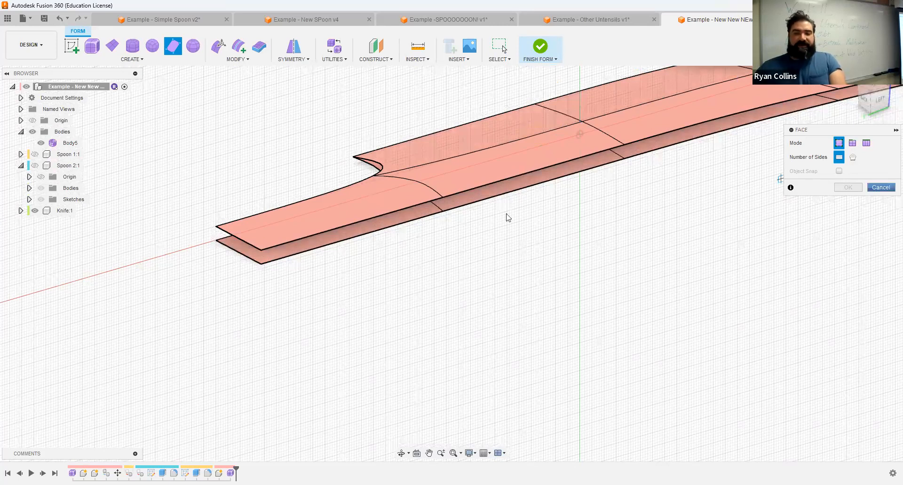
key(Escape)
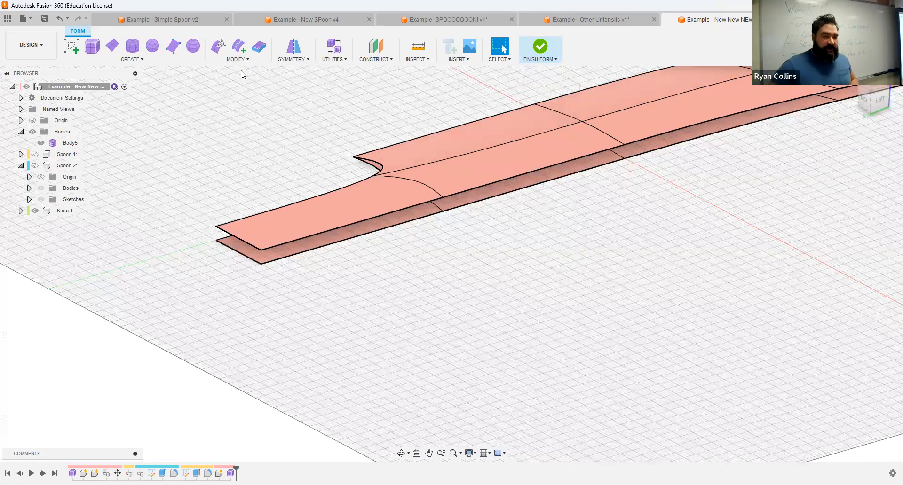
click(241, 60)
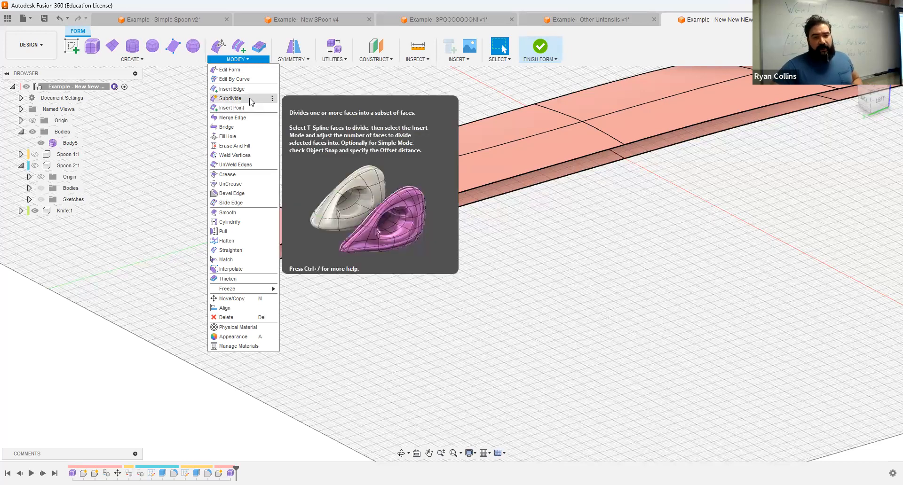
click(306, 104)
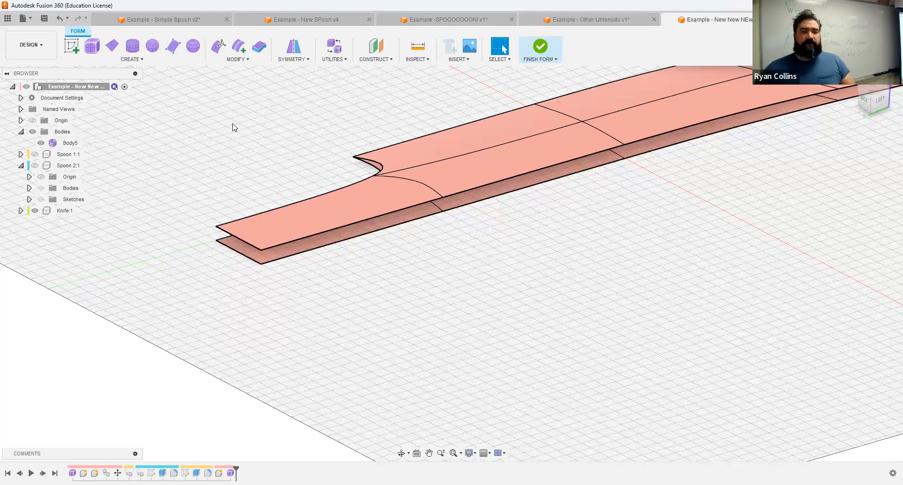
Undo the cutting edge vertex welds and the edgeless thickening back to the flat knife surface.
shift+middle_drag(224, 125, 234, 204)
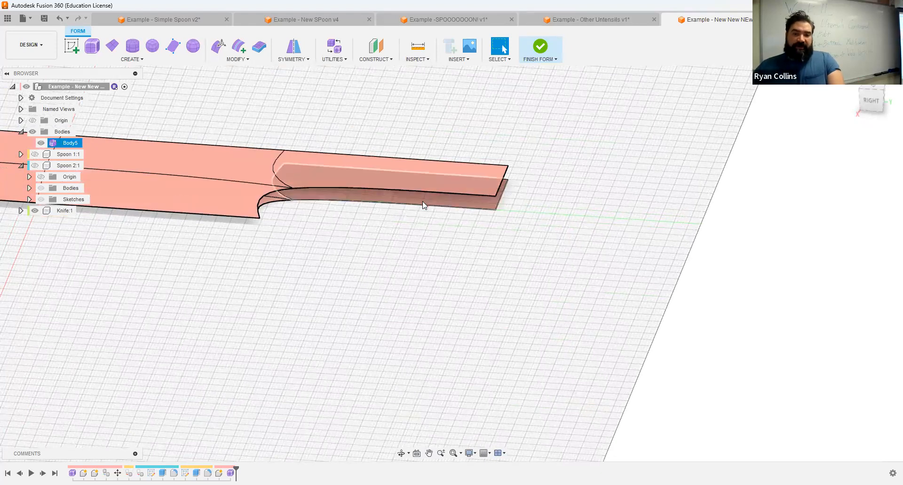
middle_drag(353, 255, 470, 218)
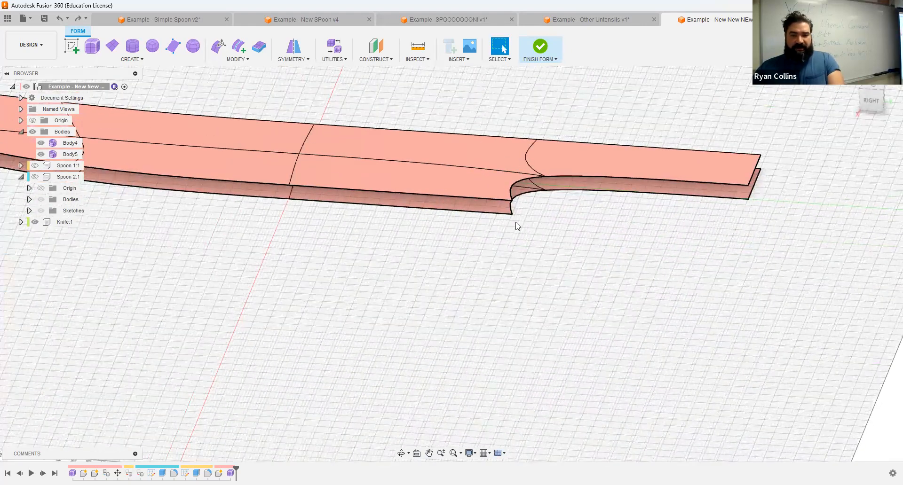
key(ctrl+z)
Thicken the flat knife body by 5 mm with the Sharp thicken type and Normal direction.
middle_drag(327, 246, 423, 264)
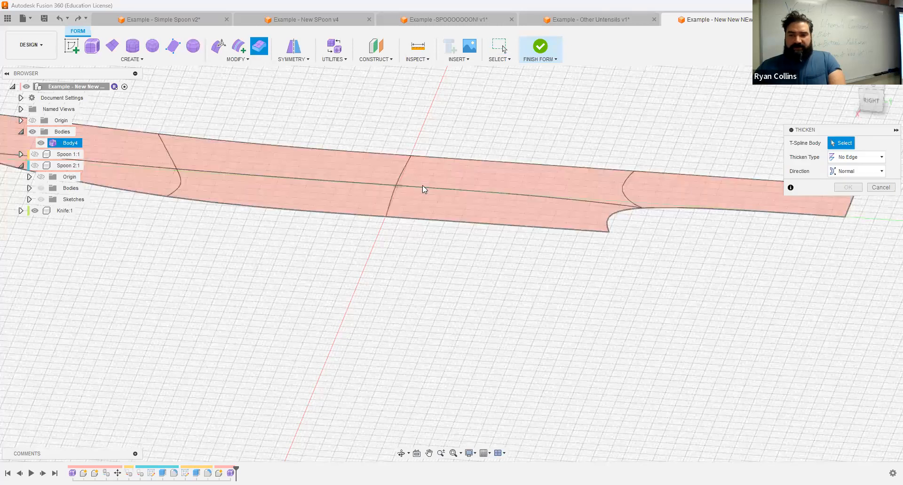
click(453, 187)
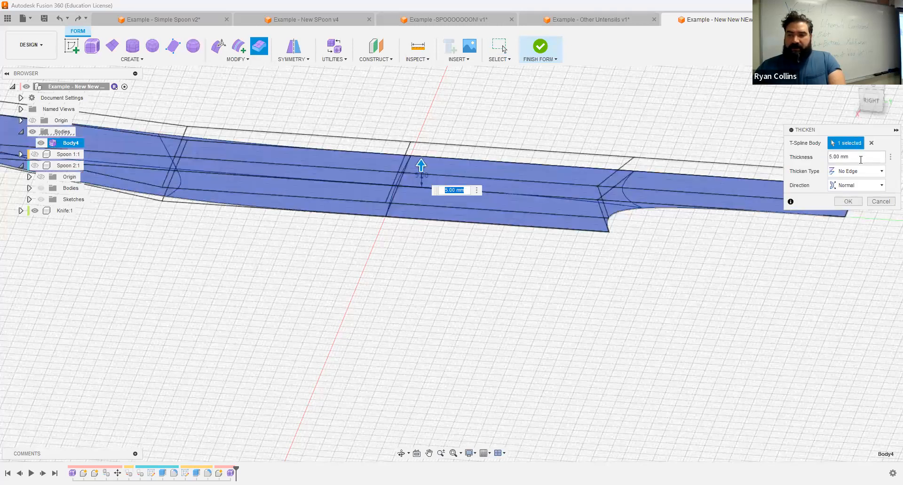
click(856, 171)
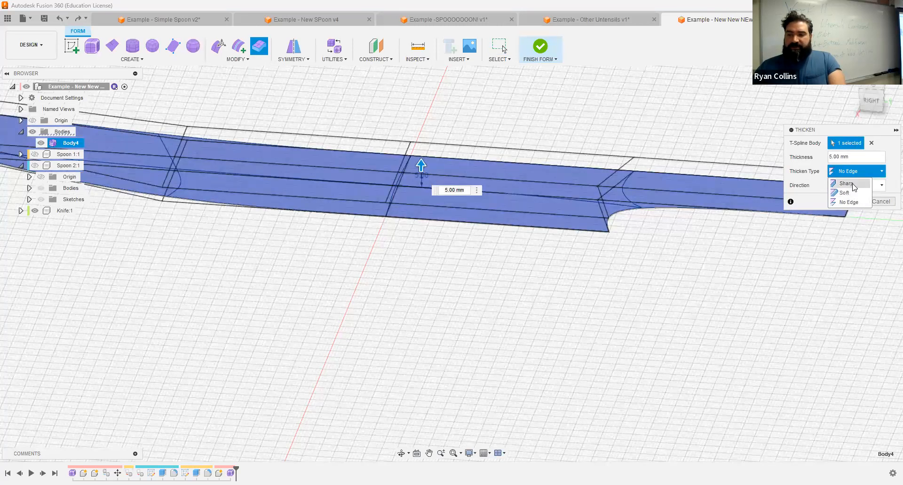
click(853, 184)
click(851, 202)
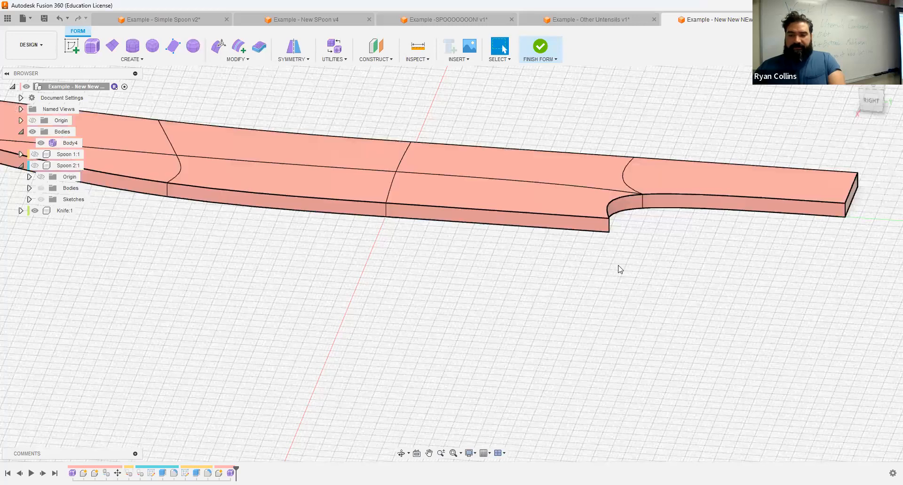
Delete the four side faces along the curved cutting edge from the tip to the notch corner, keeping the notch faces.
shift+middle_drag(776, 252, 353, 262)
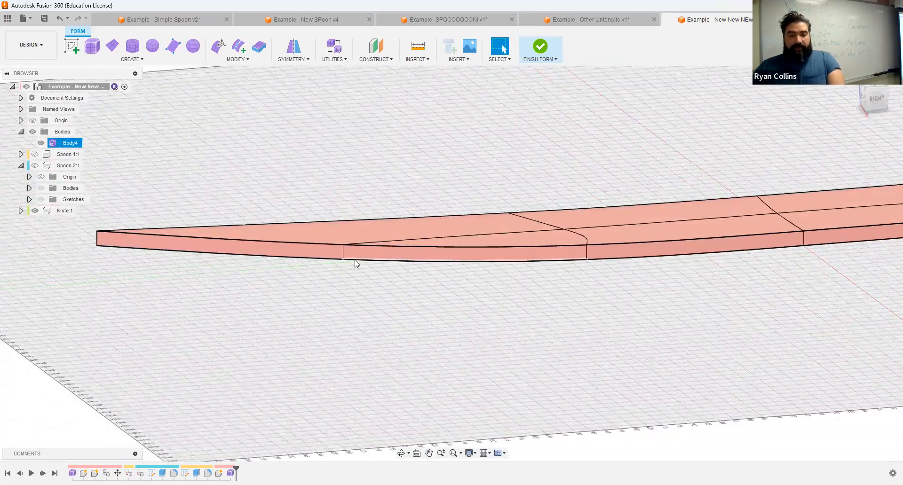
click(268, 254)
click(534, 251)
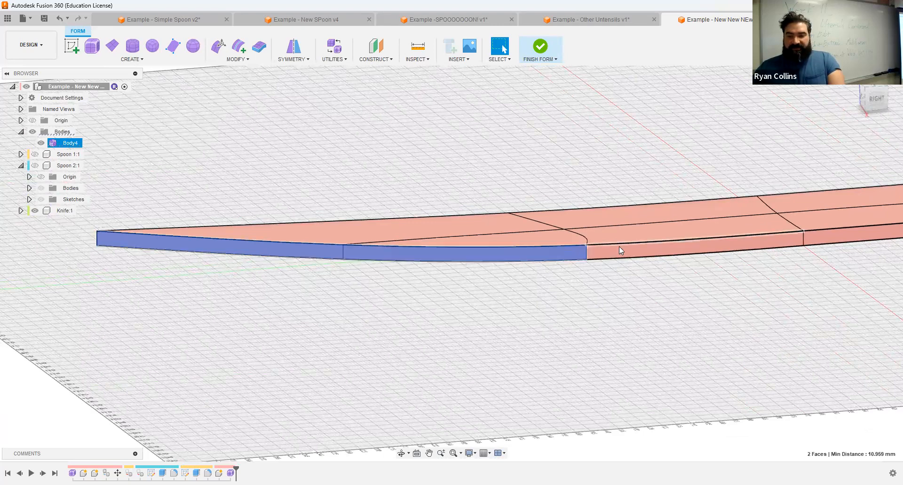
click(622, 247)
click(813, 251)
middle_drag(559, 271, 589, 226)
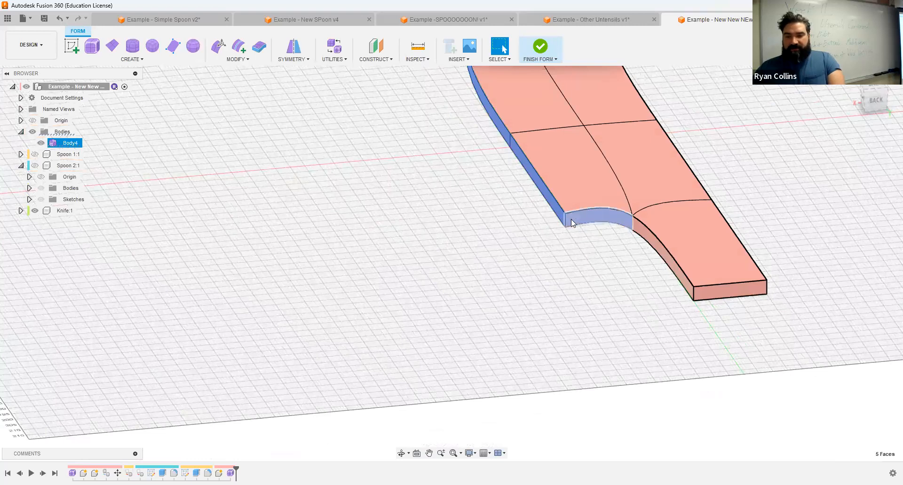
click(571, 219)
ctrl+click(592, 214)
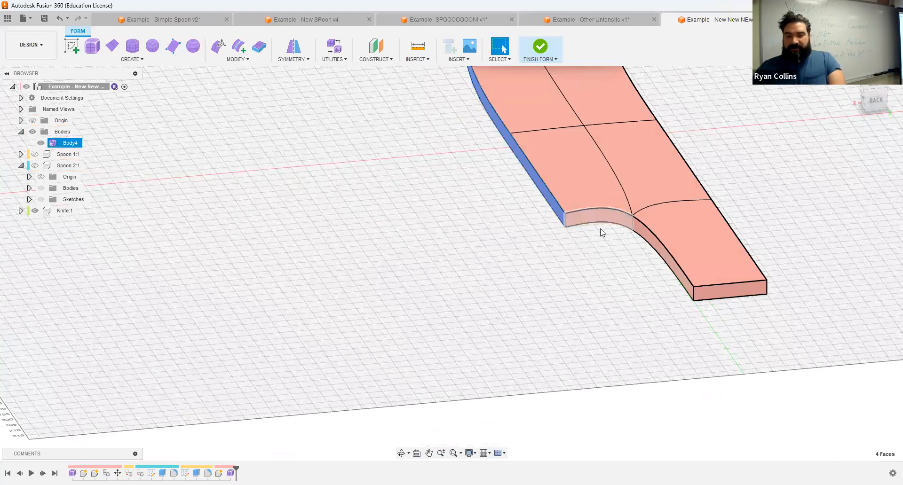
click(531, 297)
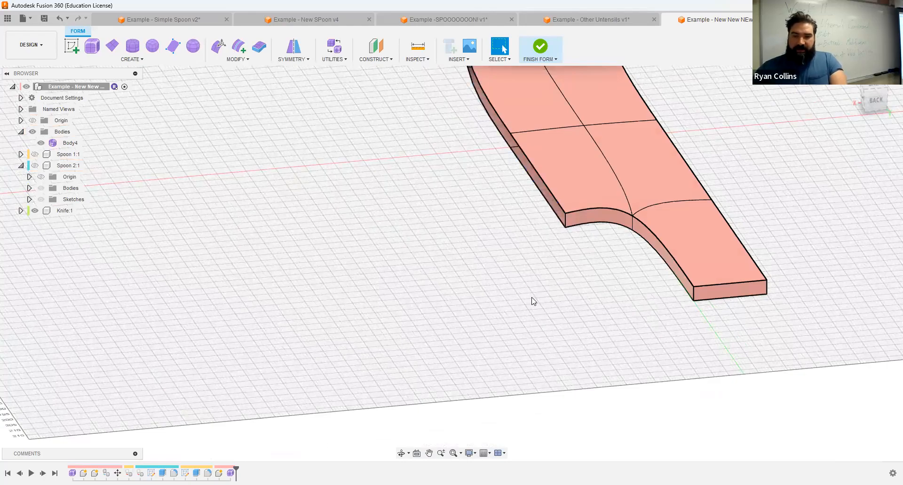
shift+middle_drag(423, 208, 540, 202)
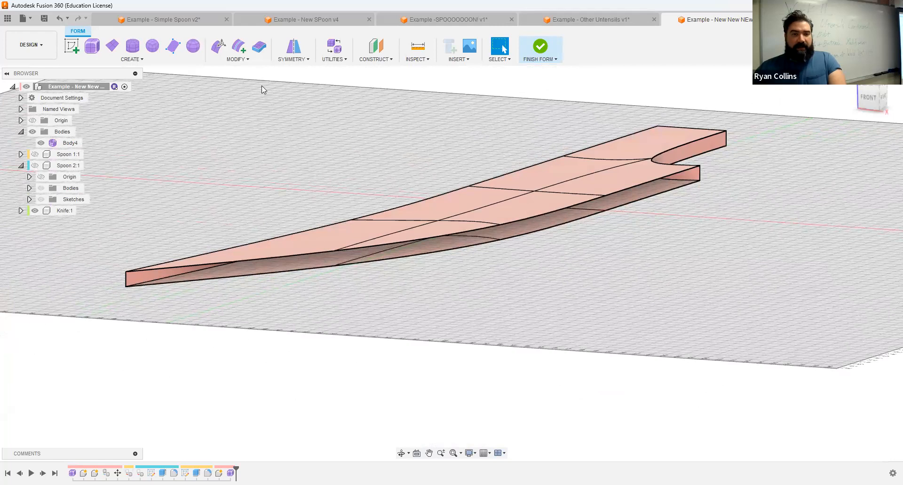
Weld the upper and lower vertices at the knife tip and the adjacent cutting-edge pair, using Vertex to Midpoint with Keep Creases enabled.
click(249, 60)
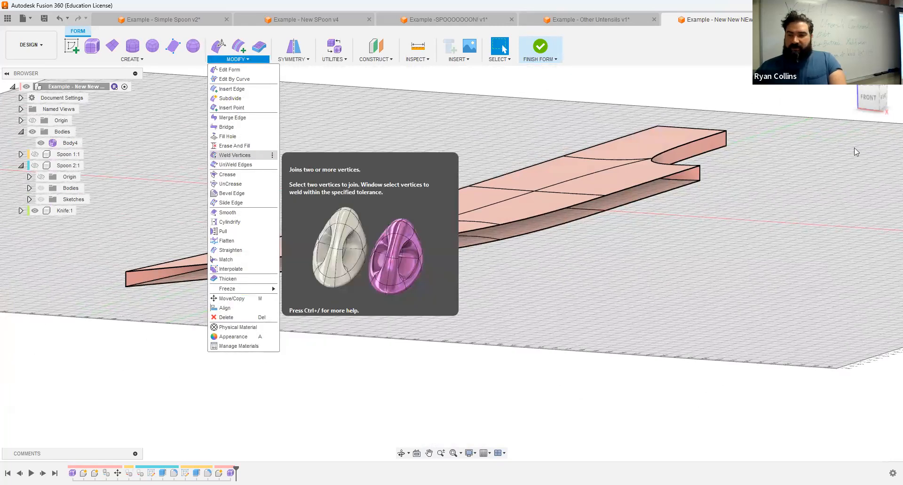
click(860, 160)
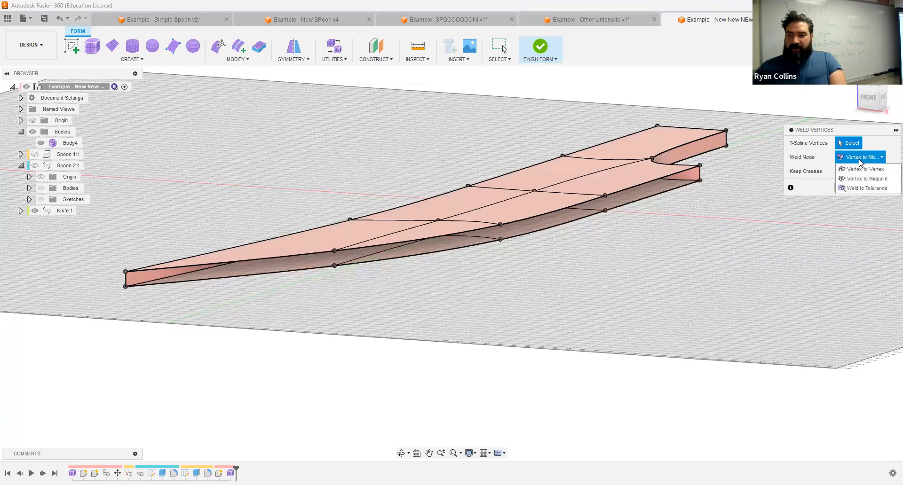
click(859, 161)
click(840, 171)
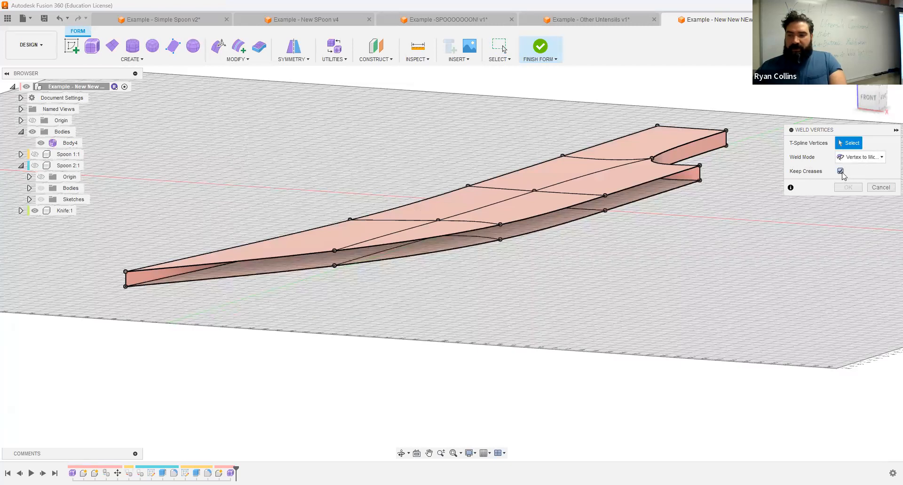
click(333, 267)
click(125, 272)
click(125, 286)
shift+middle_drag(213, 283, 446, 264)
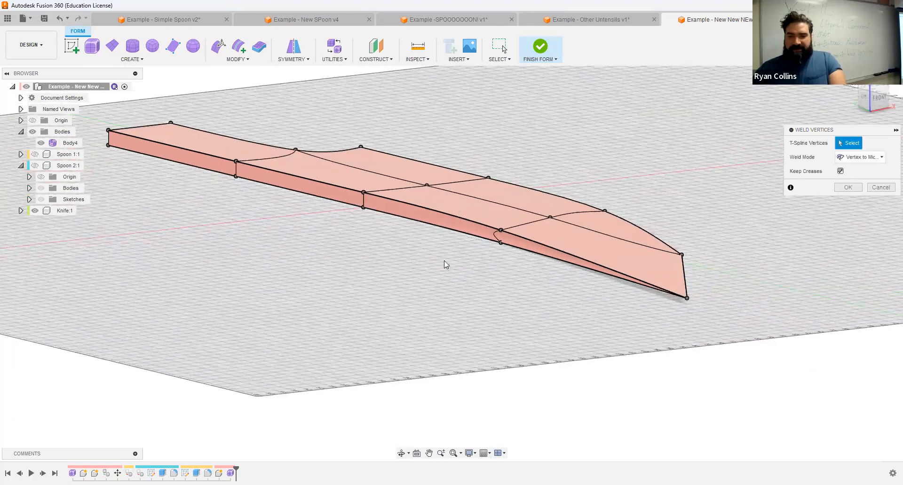
scroll(602, 254, up, 5)
shift+middle_drag(582, 241, 593, 272)
scroll(596, 270, down, 5)
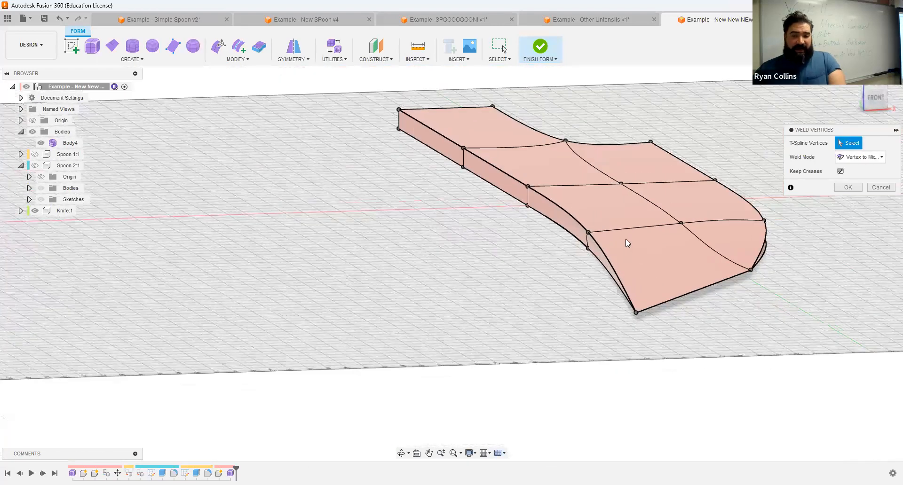
Weld the remaining upper and lower vertex pairs along the curved cutting edge up to the notch corner, and finish the weld.
middle_drag(730, 206, 576, 256)
shift+middle_drag(644, 238, 513, 299)
click(447, 303)
click(653, 254)
click(652, 255)
click(652, 272)
middle_drag(762, 260, 478, 316)
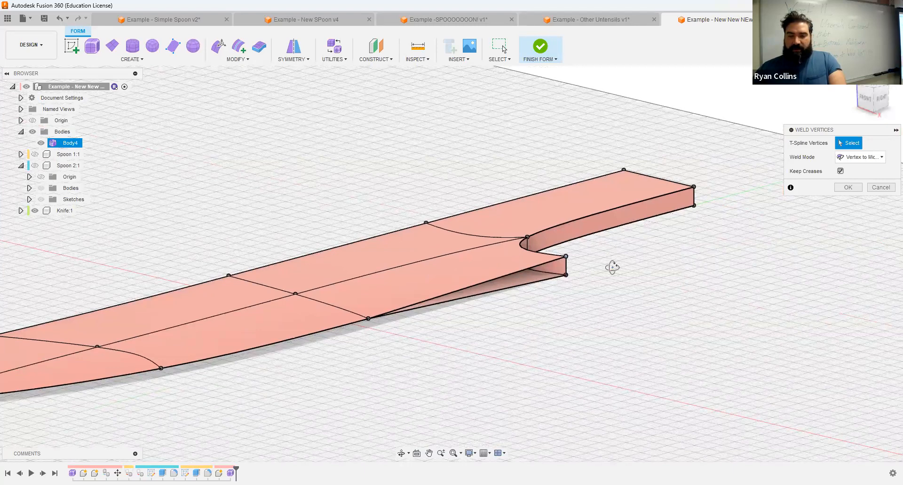
shift+middle_drag(536, 272, 482, 141)
scroll(507, 218, up, 5)
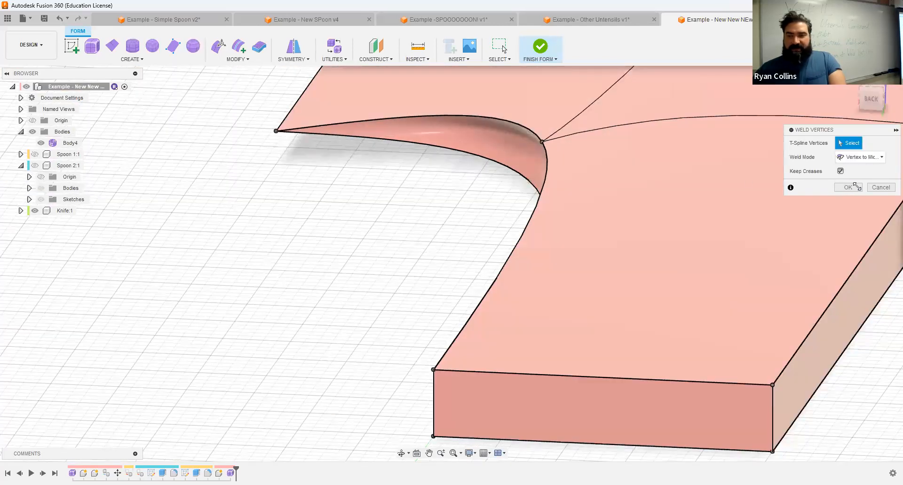
scroll(457, 214, down, 4)
shift+middle_drag(424, 213, 450, 260)
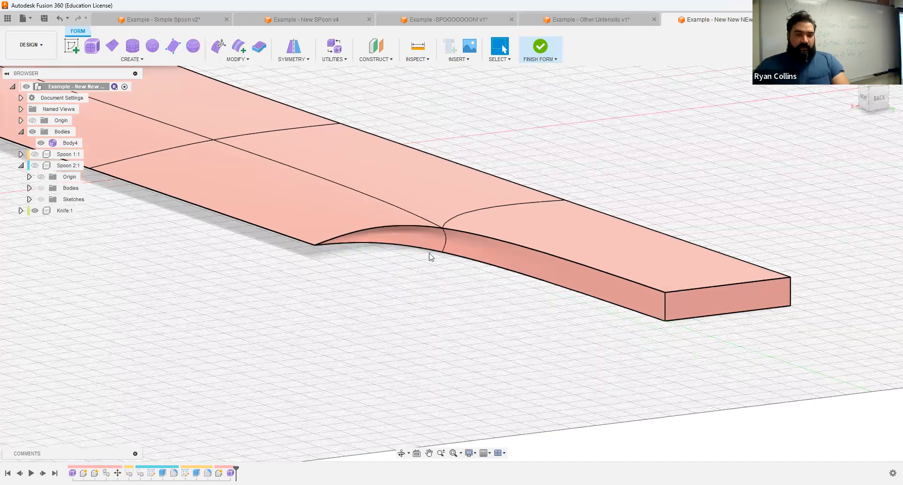
Delete the curved notch face beside the cutting edge and apply Fill Hole to the resulting opening.
click(385, 236)
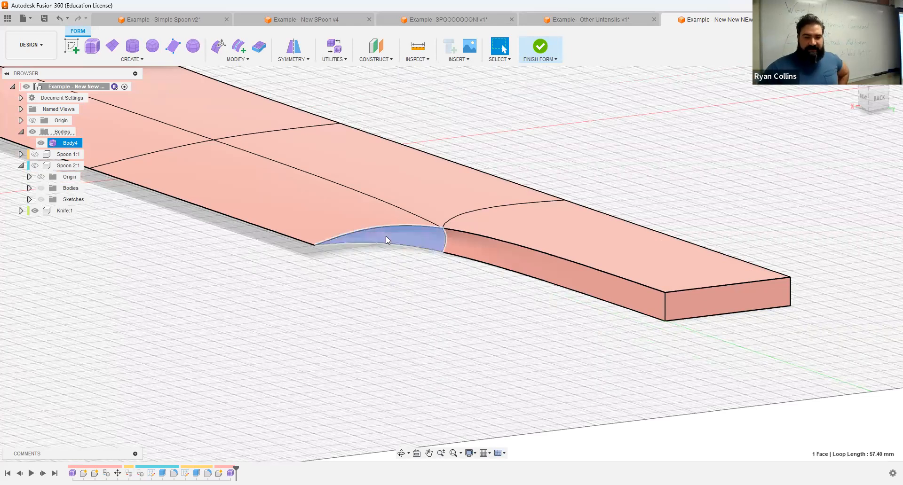
key(Delete)
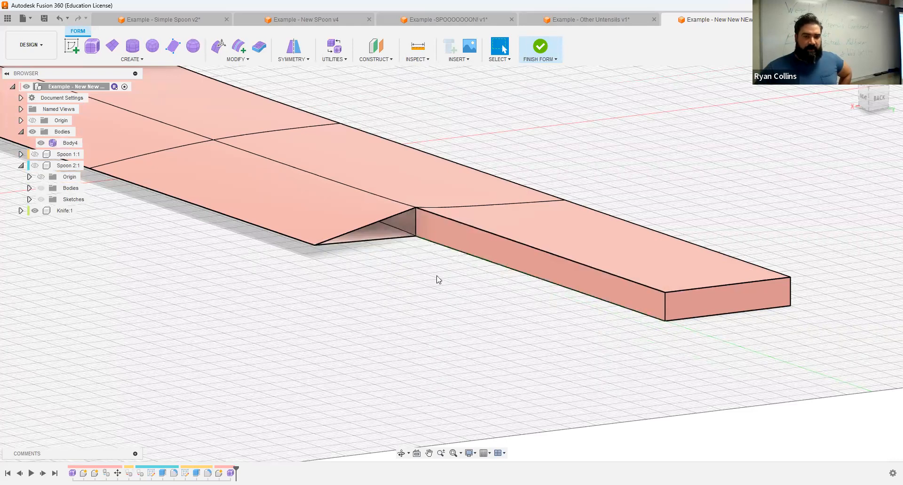
click(239, 59)
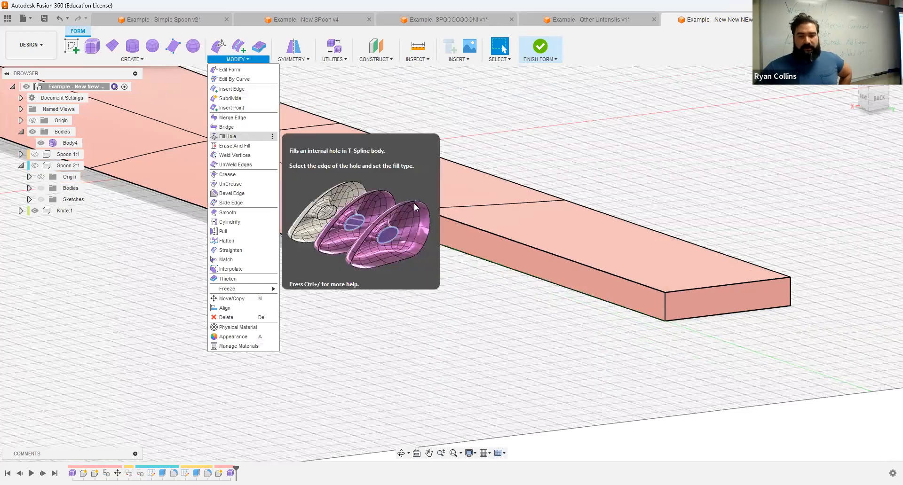
click(227, 137)
click(406, 216)
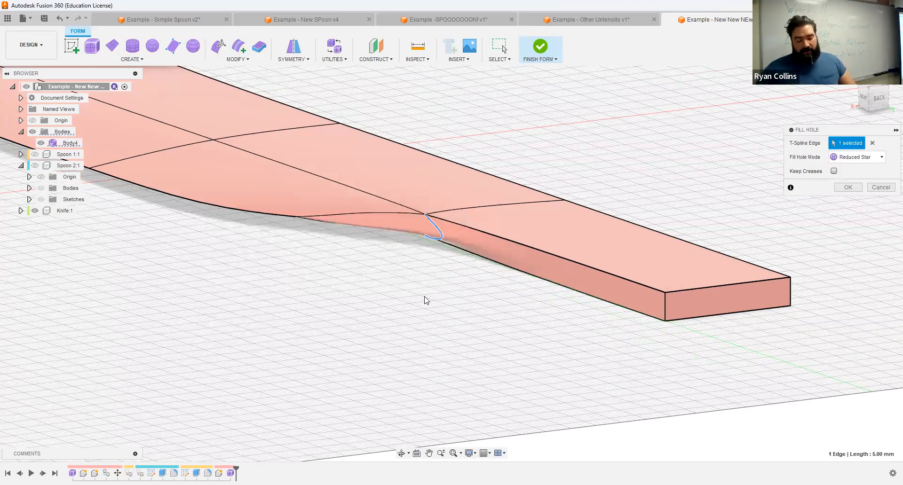
mouse_move(416, 287)
shift+middle_down()
mouse_move(403, 294)
mouse_move(461, 316)
mouse_move(433, 292)
shift+middle_up()
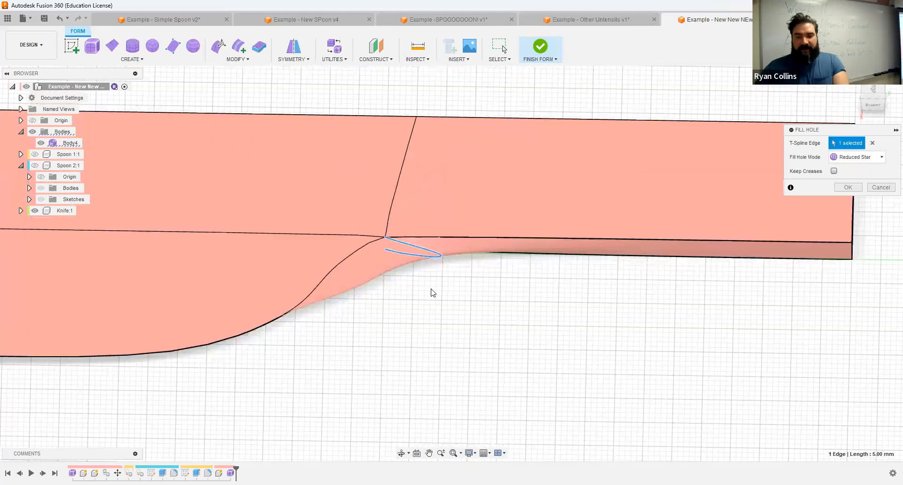
Try the Fill Star and Collapse modes for the notch fill and enable Keep Creases.
click(866, 158)
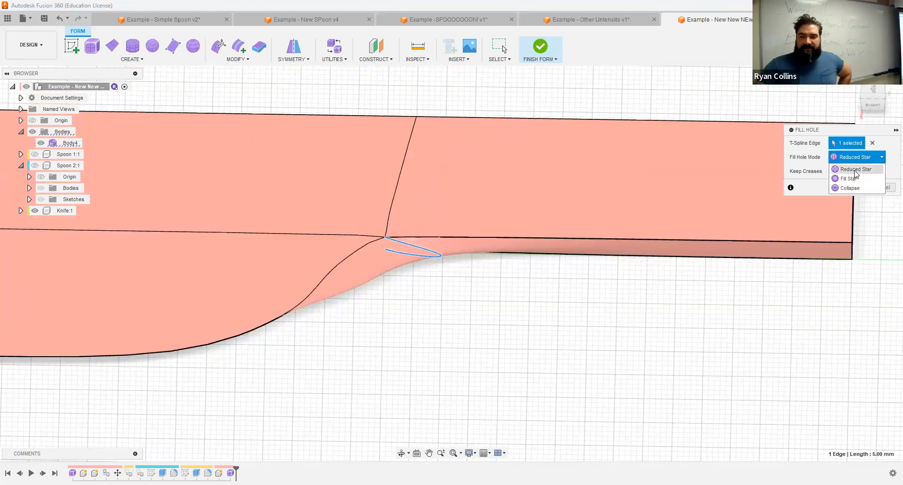
click(850, 179)
click(860, 158)
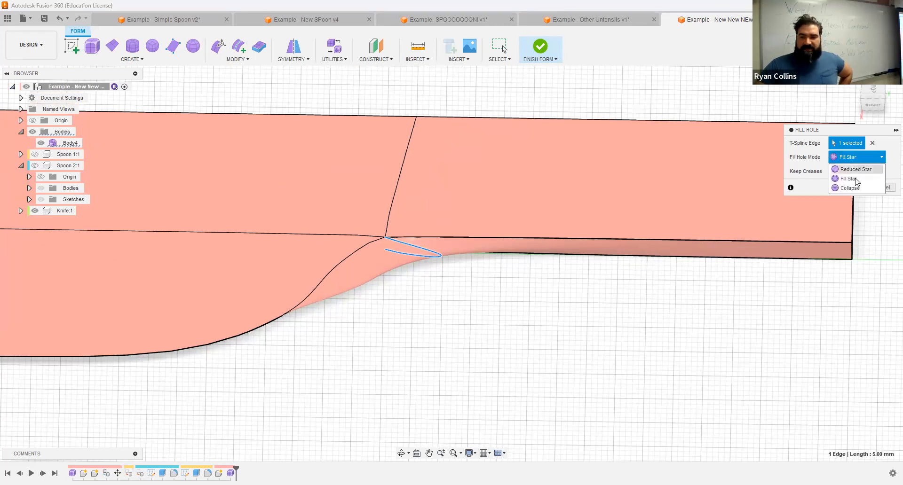
click(850, 188)
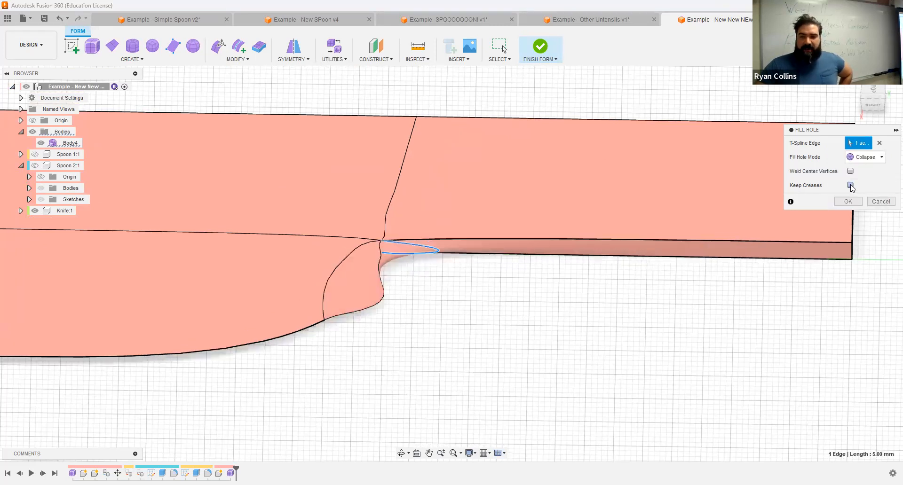
click(849, 185)
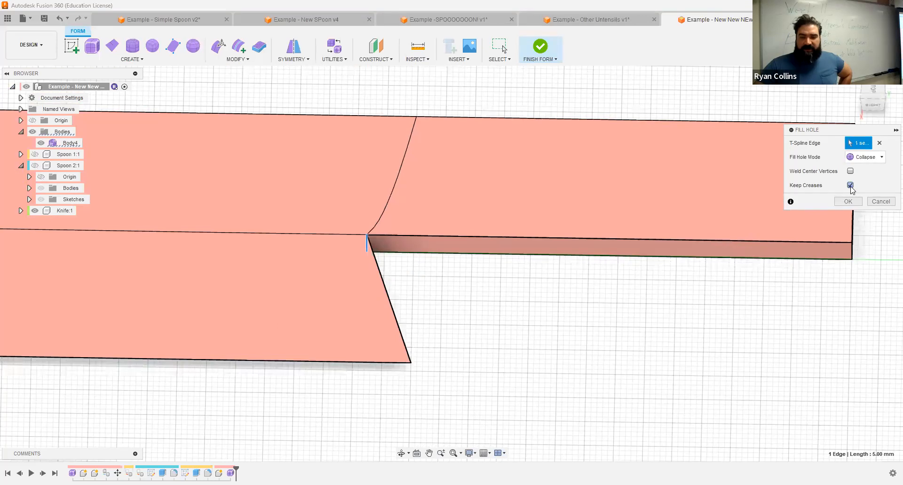
shift+middle_drag(611, 231, 598, 226)
Fill the notch opening using the Reduced Star mode with Keep Creases enabled.
click(862, 161)
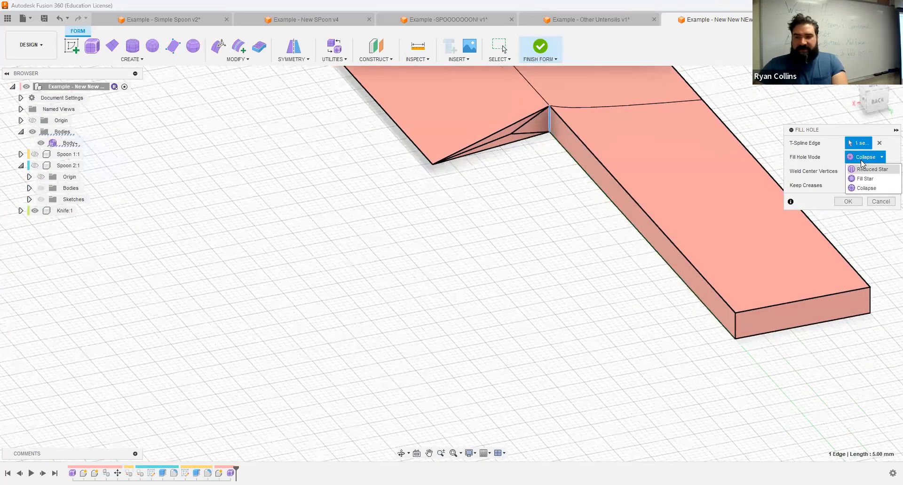
click(864, 168)
click(879, 160)
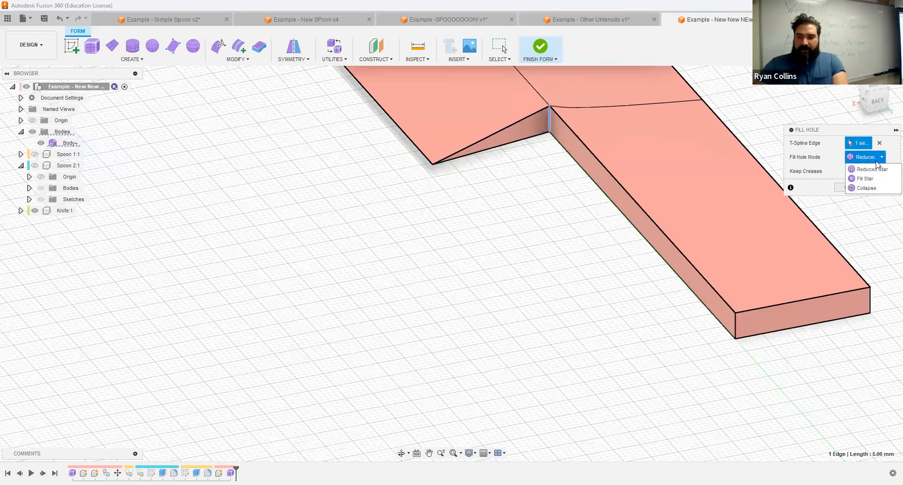
click(869, 177)
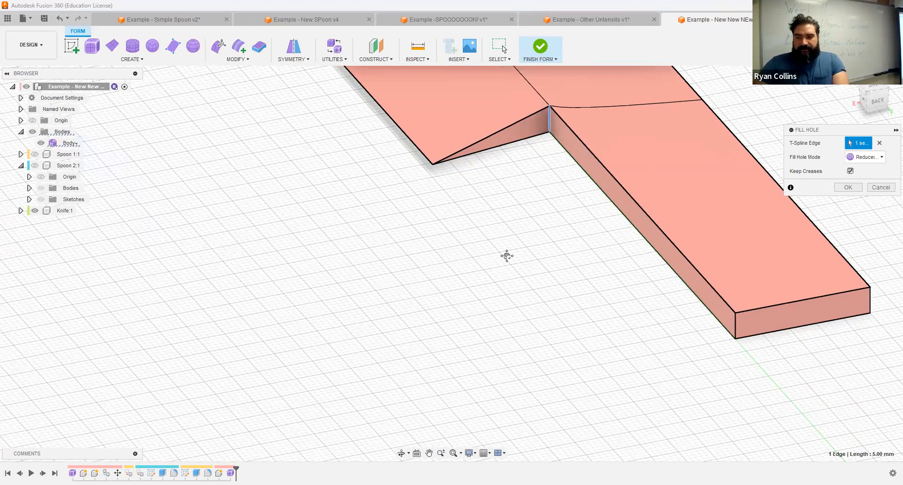
middle_drag(506, 256, 470, 354)
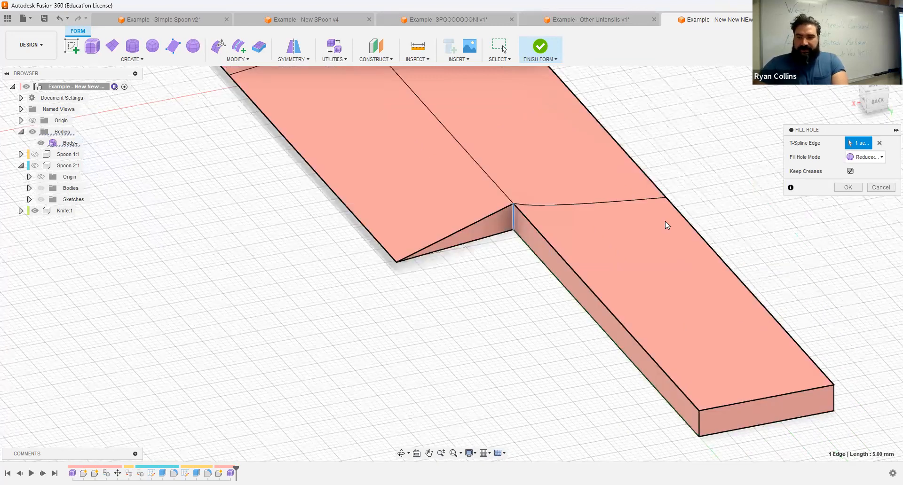
click(843, 189)
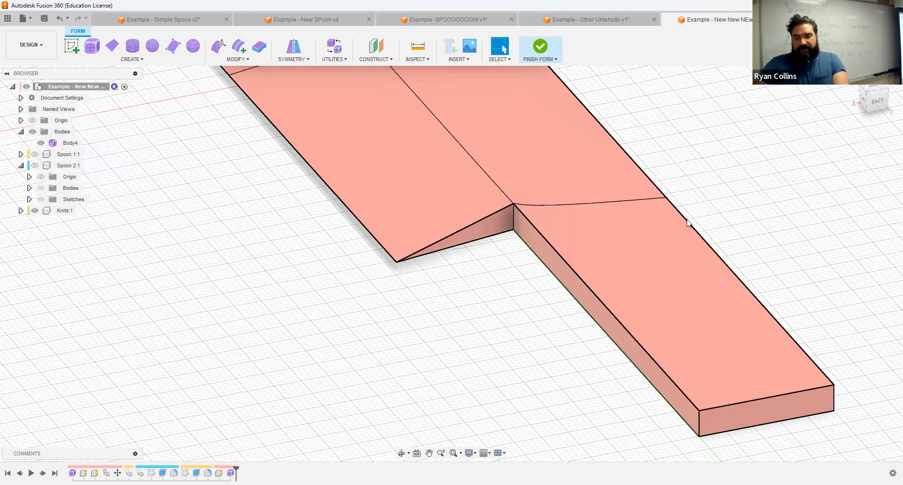
Fill the long open side along the knife's back near the tip using Fill Hole in Reduced Star mode with Keep Creases.
scroll(687, 222, down, 3)
shift+middle_drag(723, 179, 320, 165)
middle_drag(320, 164, 197, 200)
scroll(519, 211, down, 1)
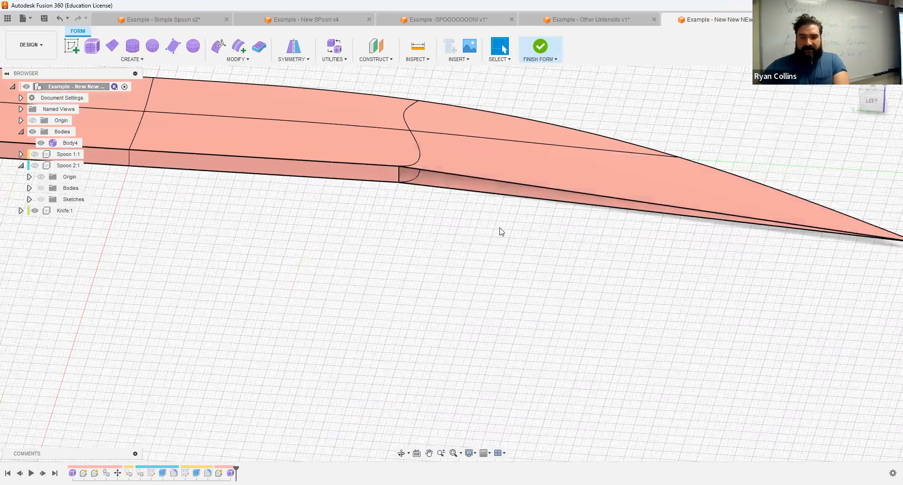
click(237, 58)
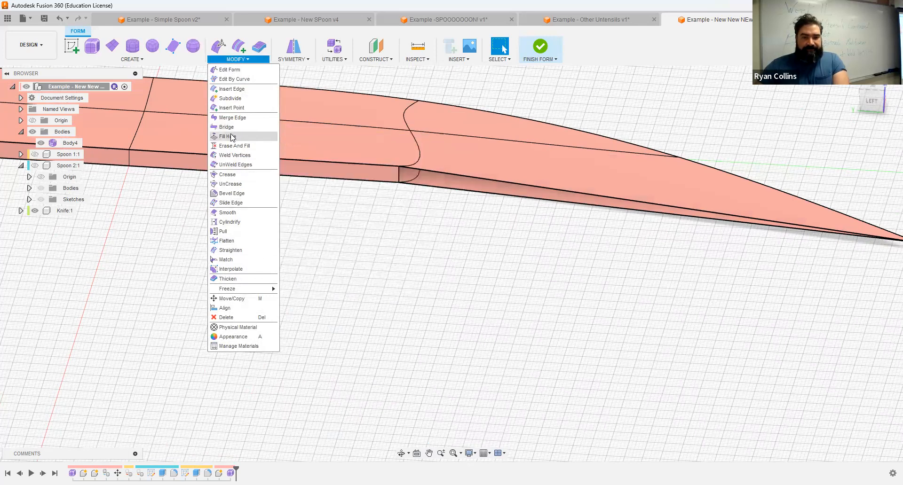
click(228, 137)
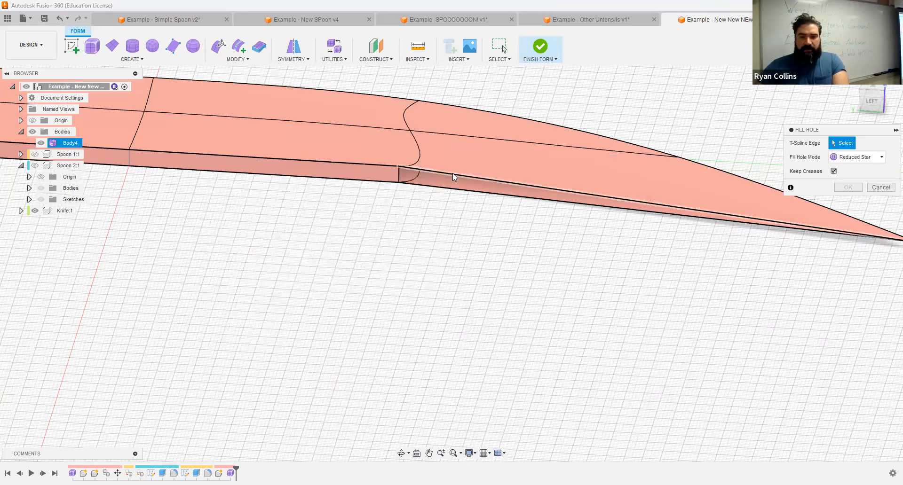
click(453, 173)
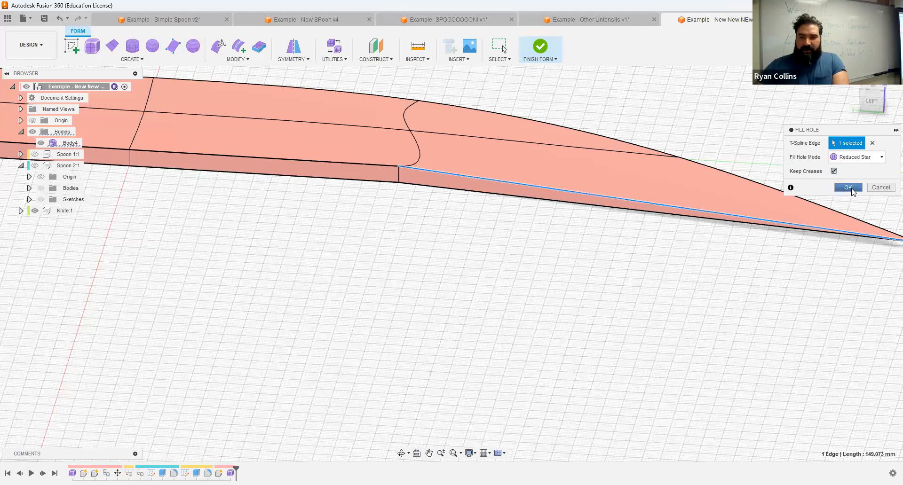
click(852, 189)
shift+middle_drag(769, 254, 333, 298)
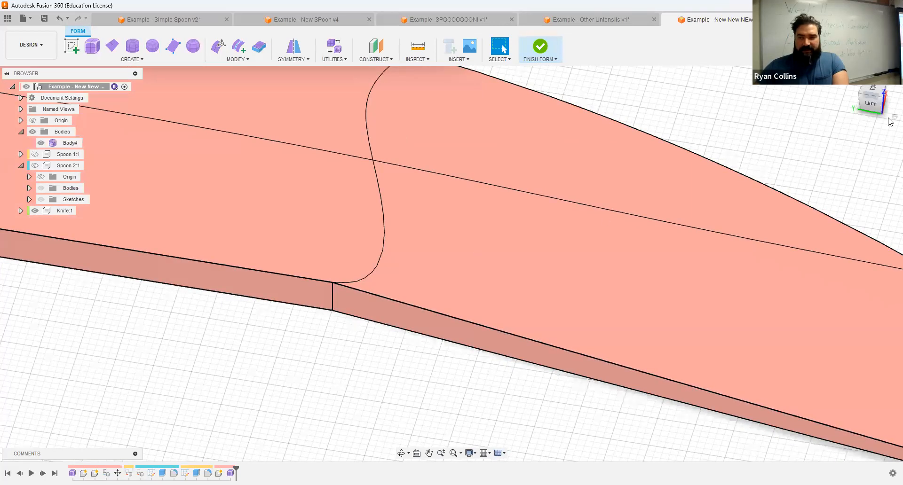
In top view, use Edit Form to move the two vertices at the spine's bend about 26 mm toward the handle and 2 mm outward.
click(881, 92)
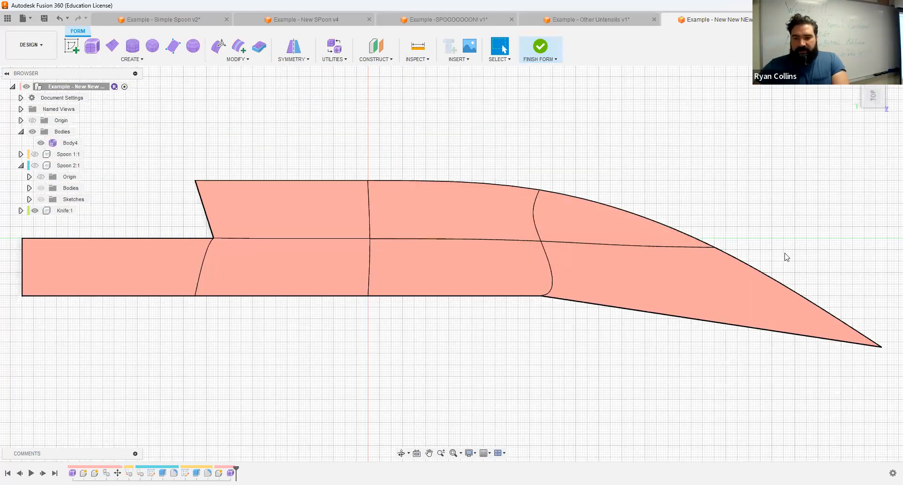
click(892, 87)
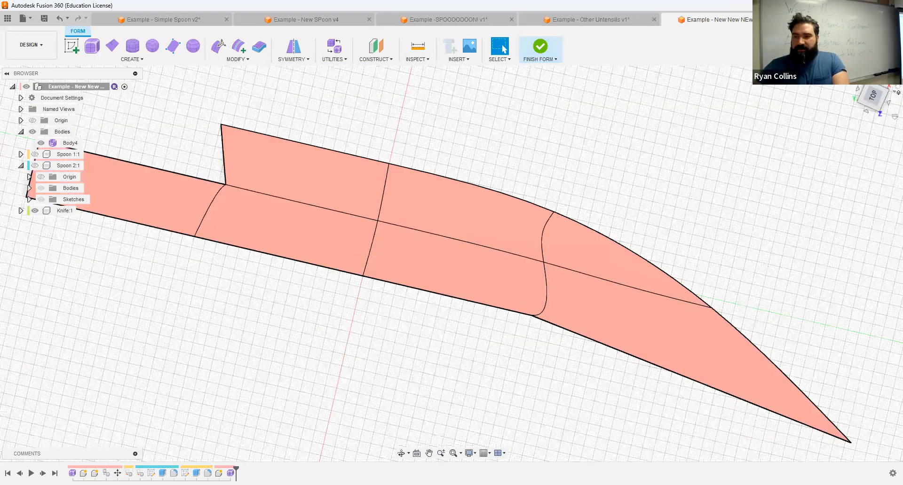
click(893, 87)
scroll(339, 236, up, 5)
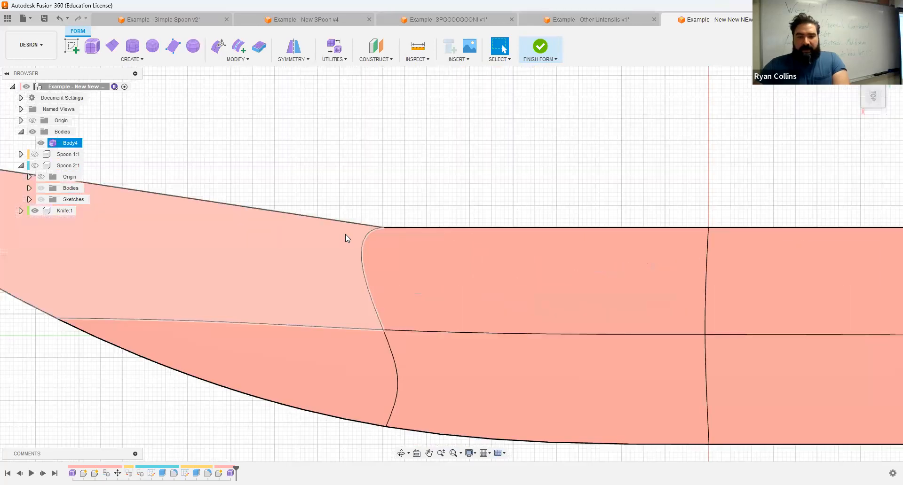
click(218, 49)
click(841, 184)
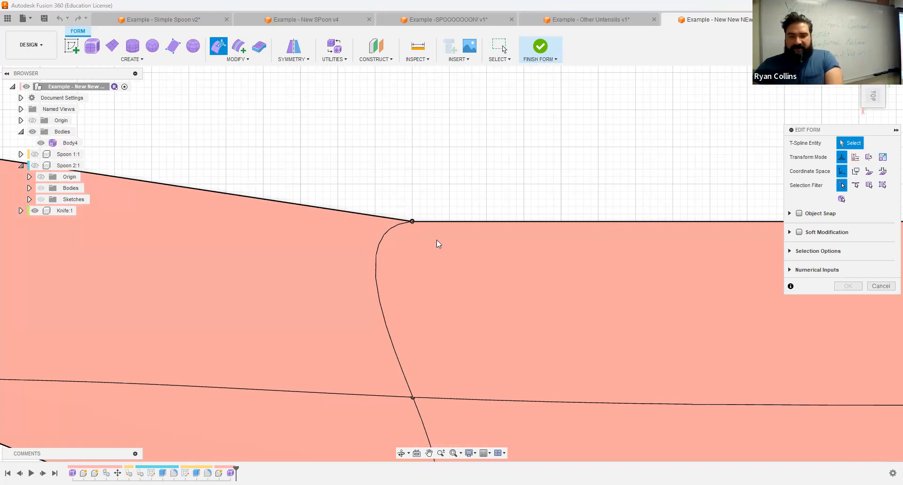
drag(389, 200, 436, 240)
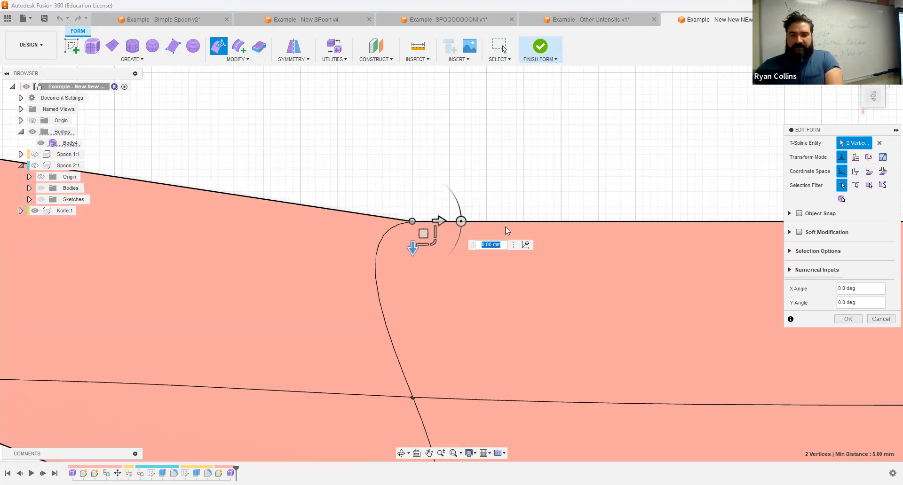
scroll(512, 229, down, 5)
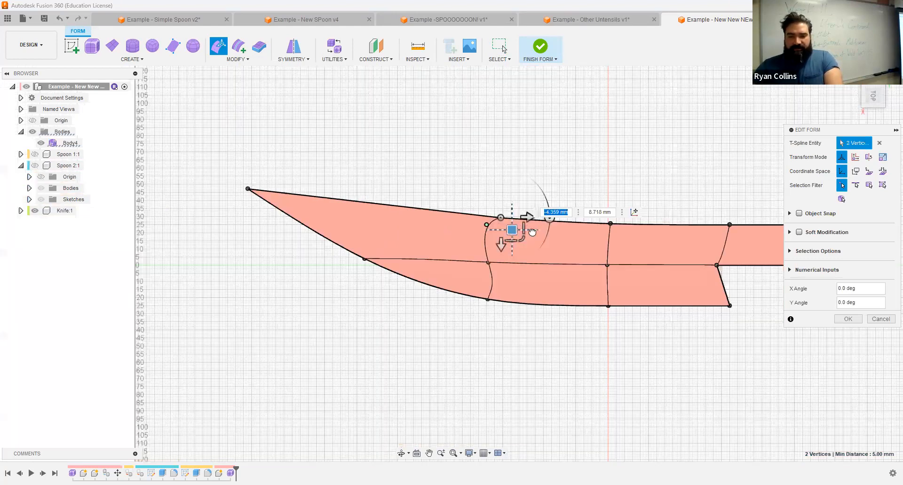
drag(512, 230, 541, 235)
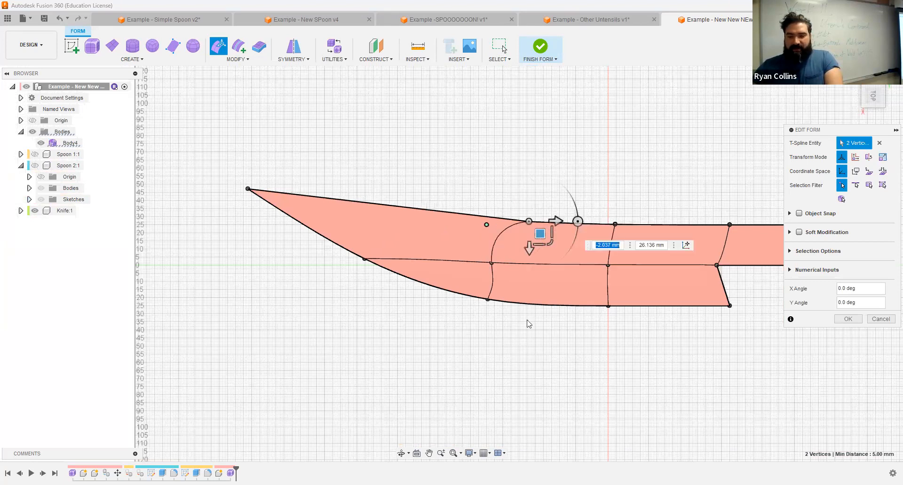
Move the two vertices at the notch's inner corner 17 mm toward the handle end with Edit Form.
click(544, 275)
middle_drag(730, 280, 544, 281)
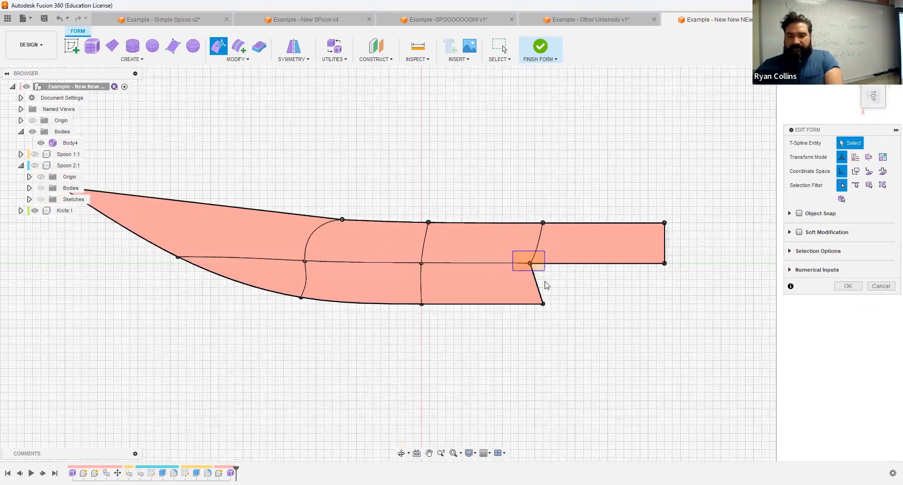
drag(532, 266, 545, 271)
scroll(546, 281, up, 5)
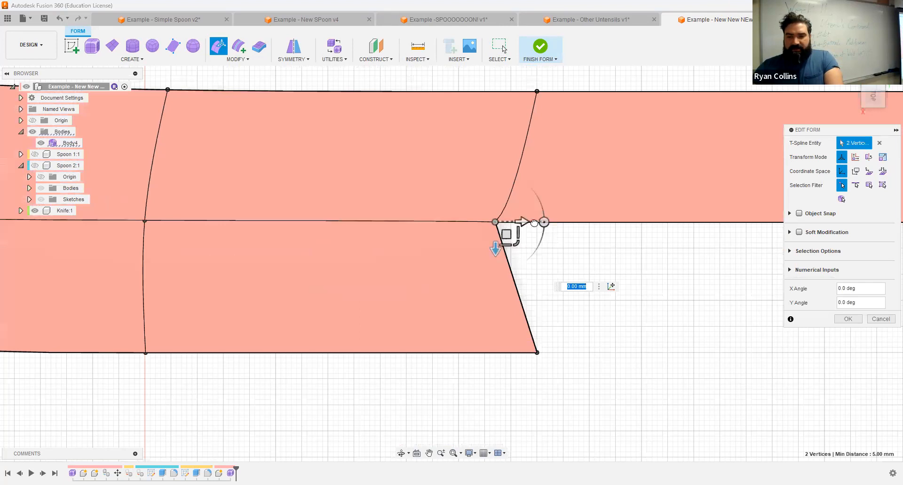
drag(563, 223, 607, 223)
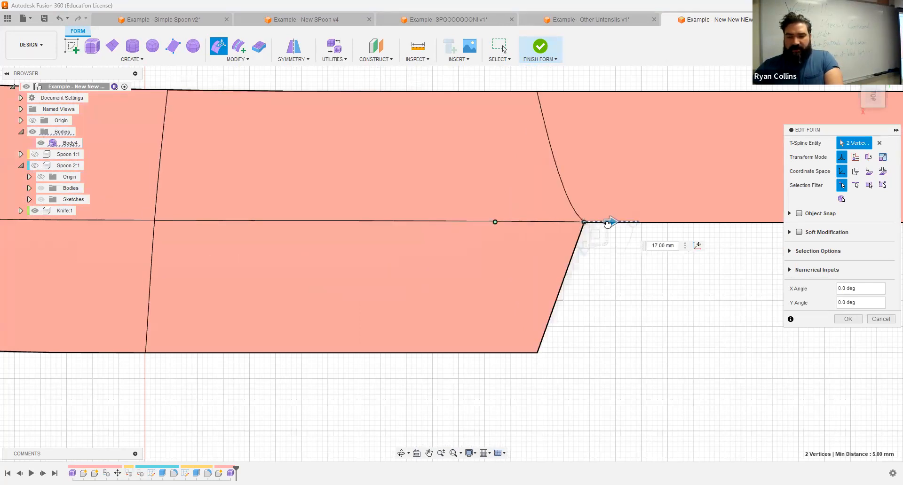
scroll(621, 366, down, 5)
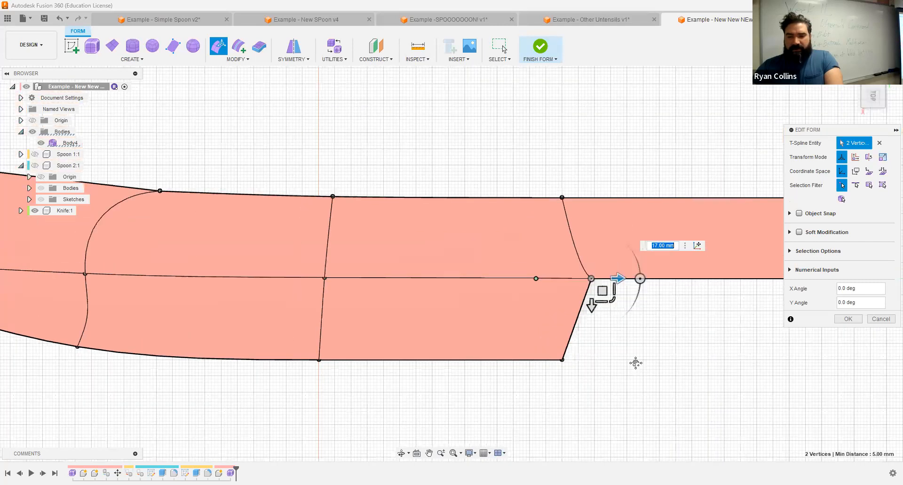
middle_drag(661, 326, 513, 343)
key(Escape)
scroll(608, 315, down, 3)
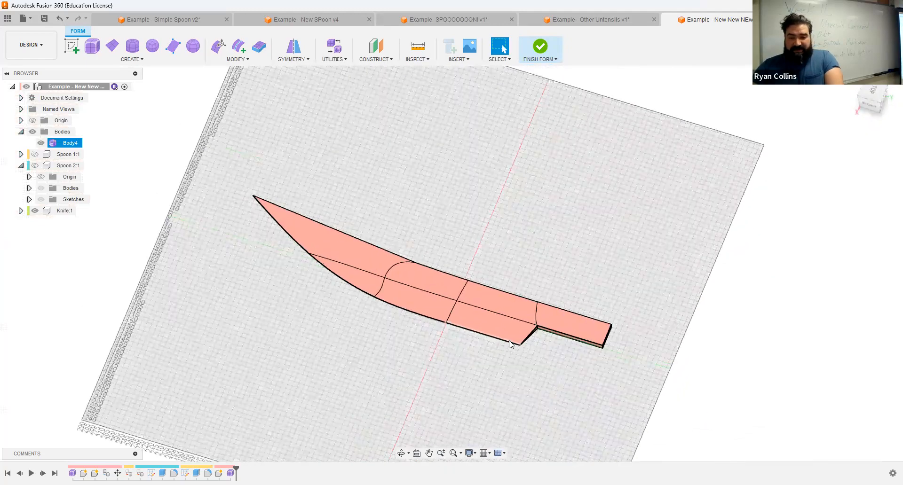
Restart Edit Form with the selection limited to faces and select the end face of the handle.
scroll(639, 310, up, 4)
scroll(381, 226, up, 2)
middle_drag(490, 256, 225, 160)
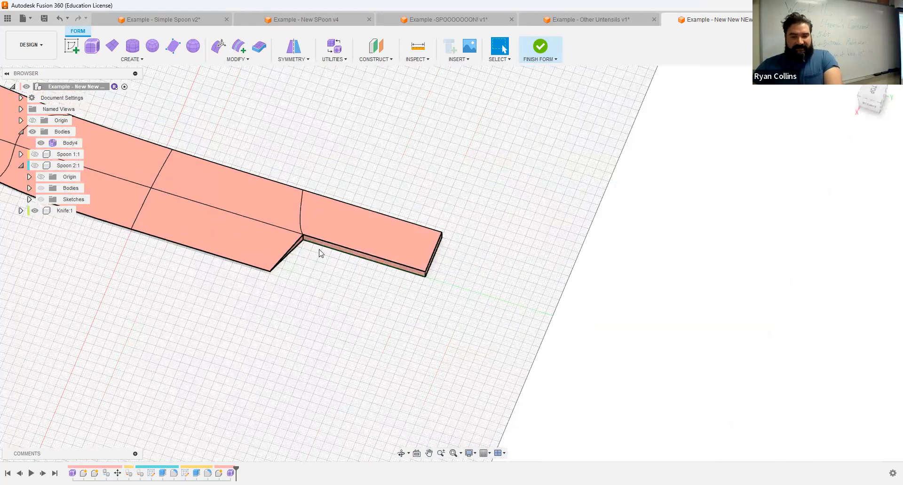
shift+middle_drag(318, 250, 248, 218)
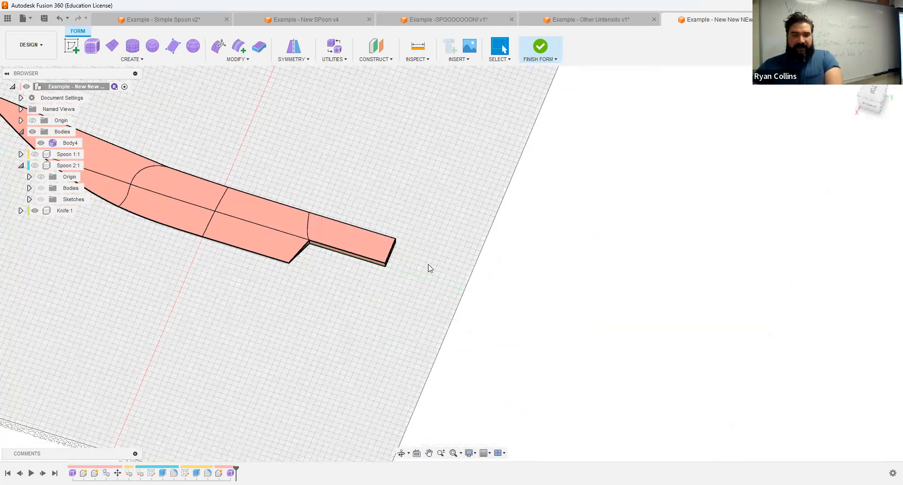
scroll(427, 268, up, 3)
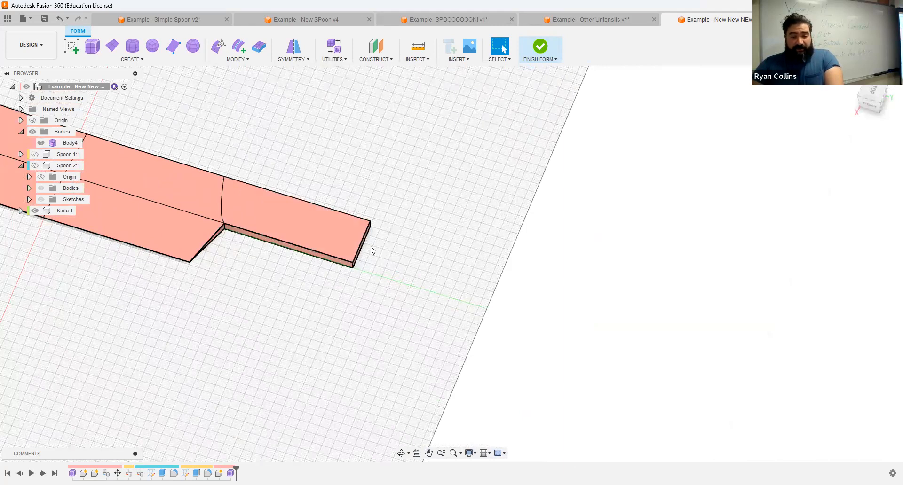
scroll(371, 249, up, 2)
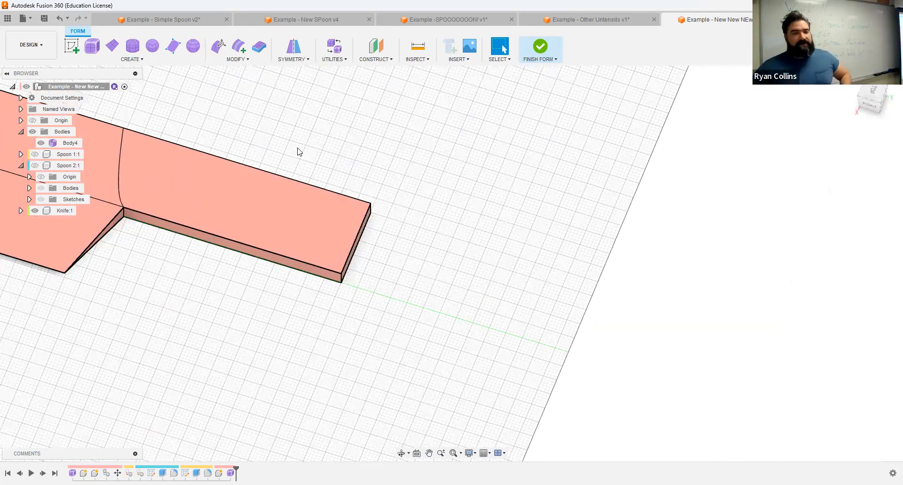
click(218, 45)
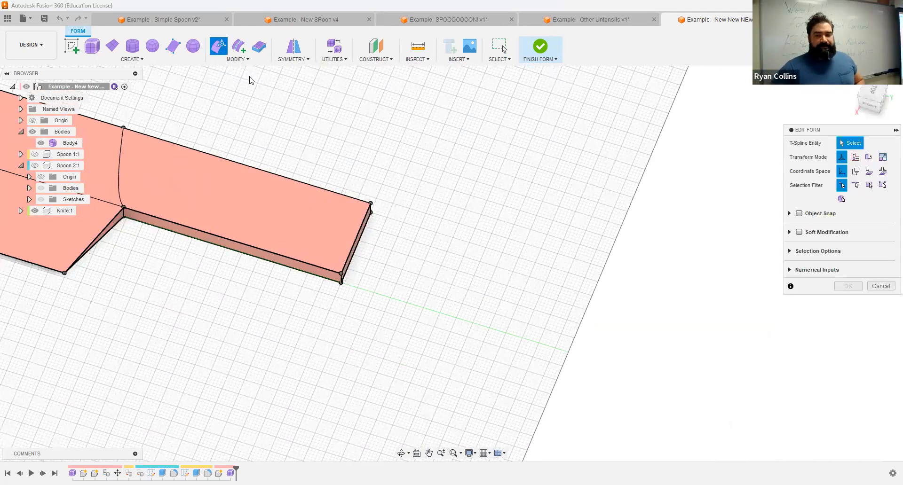
click(882, 185)
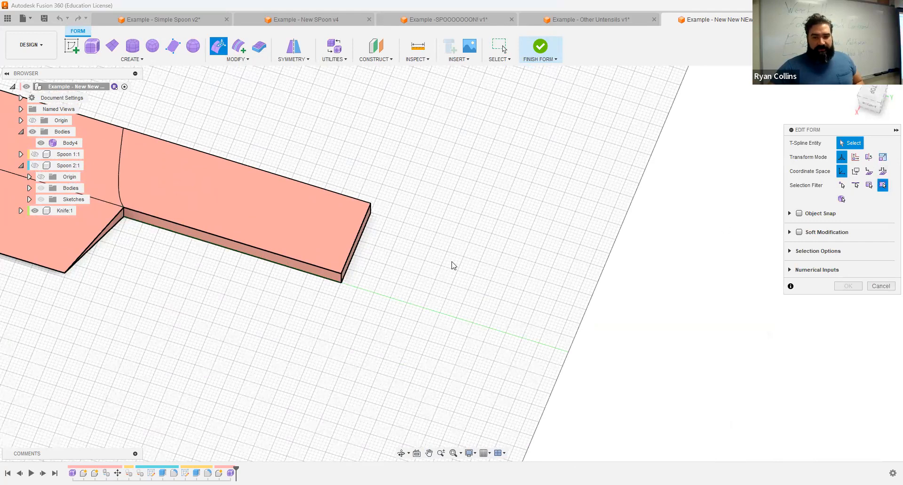
scroll(340, 185, up, 5)
click(338, 179)
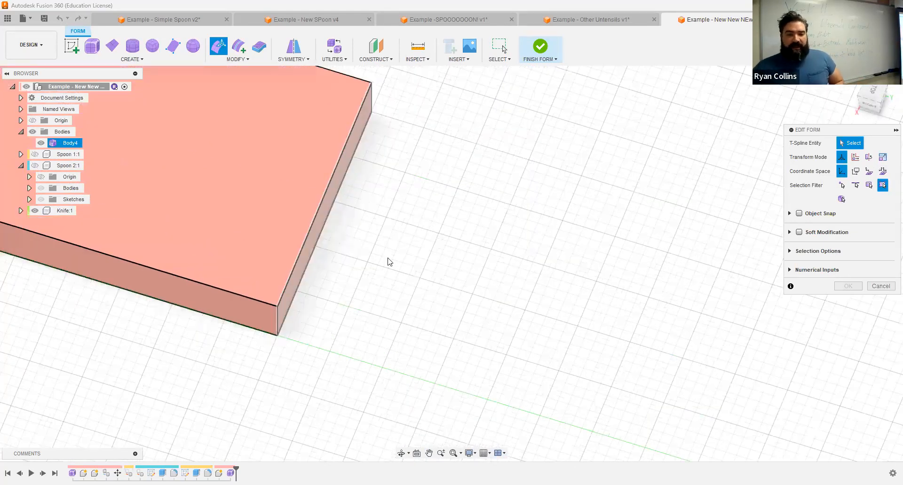
scroll(392, 258, down, 5)
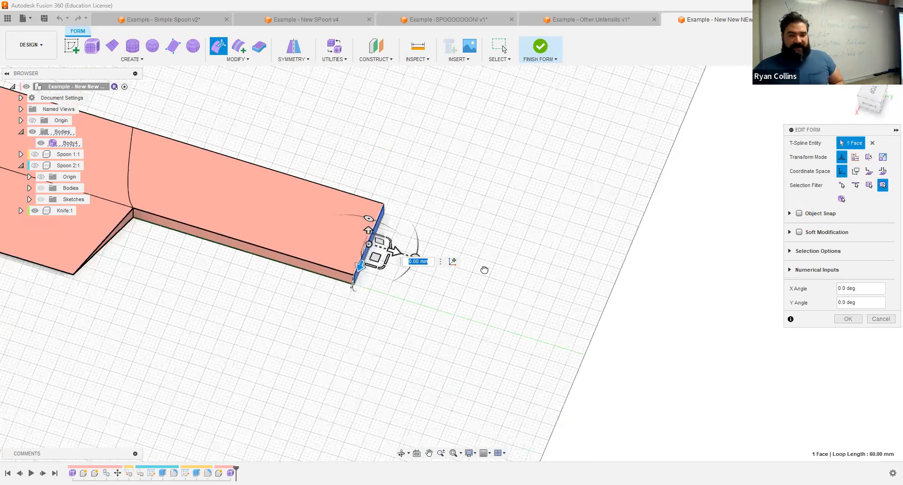
Try to lengthen the handle by moving its end face 44 mm outward, and undo the move.
text(44)
key(Return)
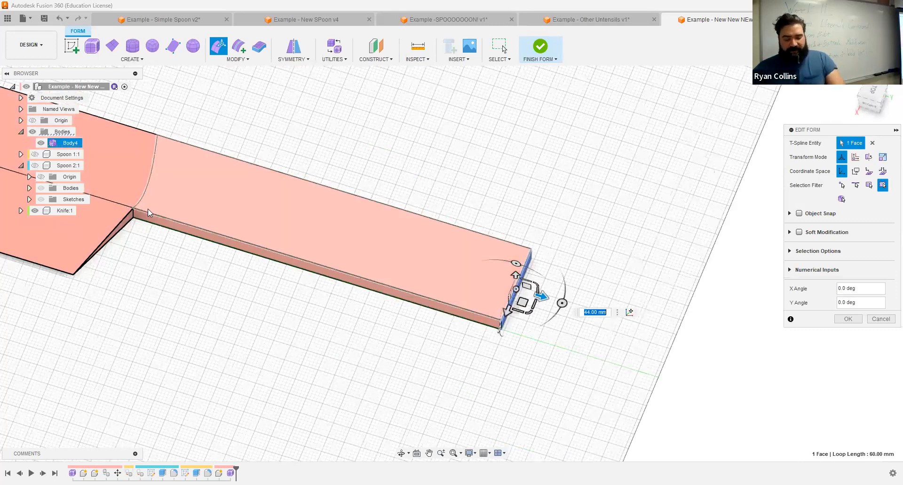
key(ctrl+z)
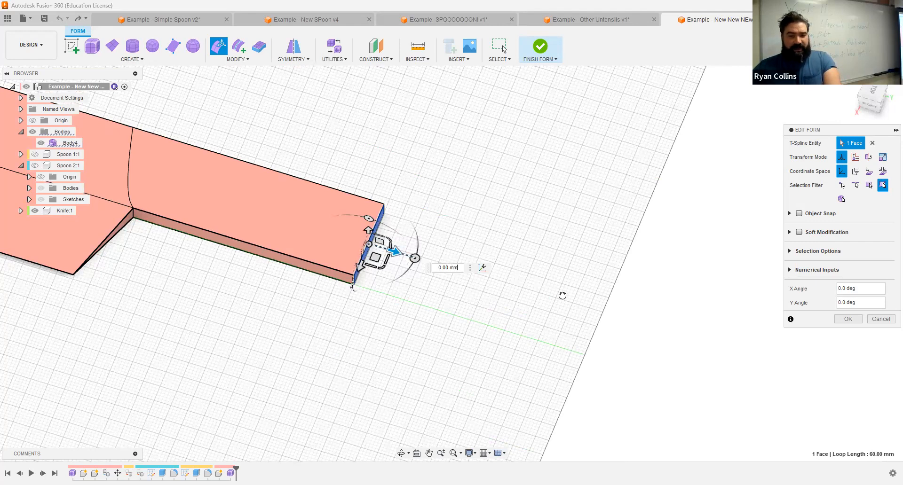
Extrude the handle's end face 50 mm outward as a new section, confirm the edit and finish the form.
alt+drag(567, 298, 566, 298)
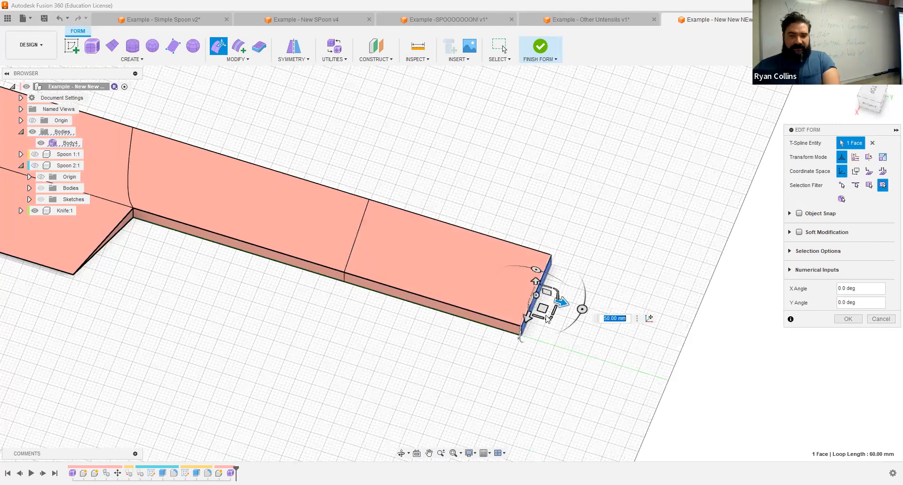
scroll(515, 324, down, 2)
scroll(516, 312, down, 1)
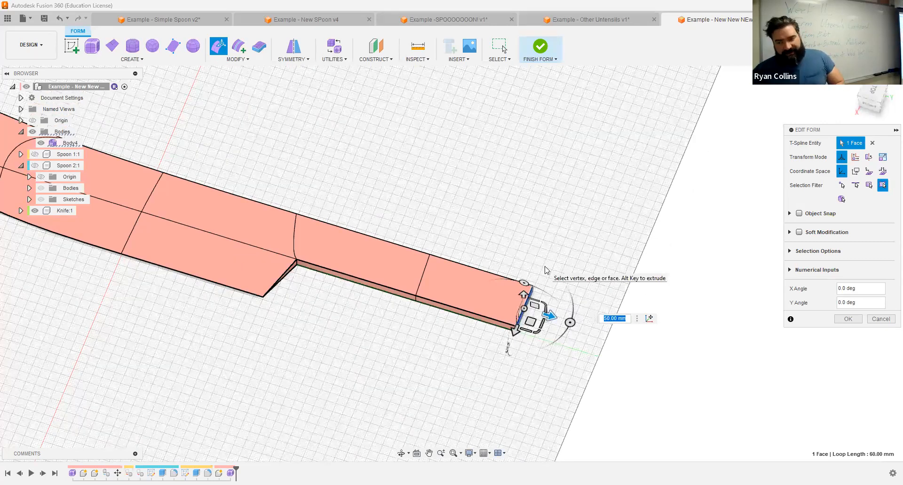
click(846, 320)
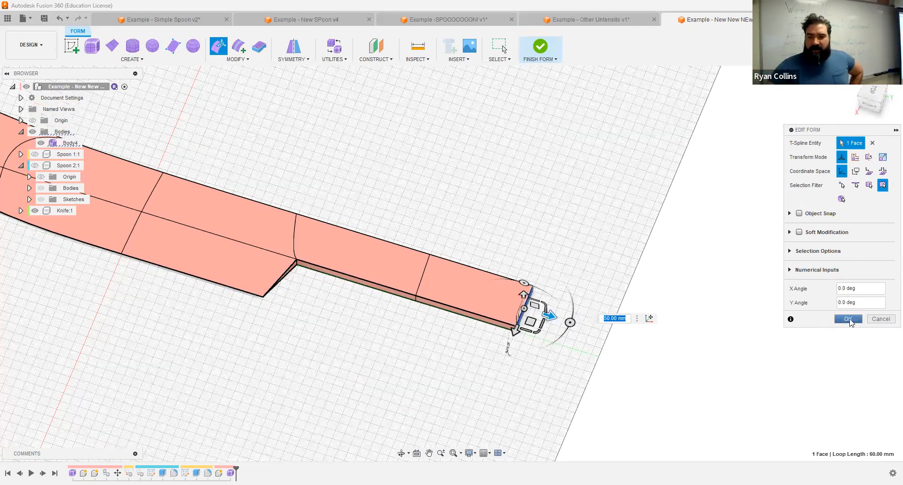
middle_drag(486, 239, 810, 315)
scroll(489, 222, down, 1)
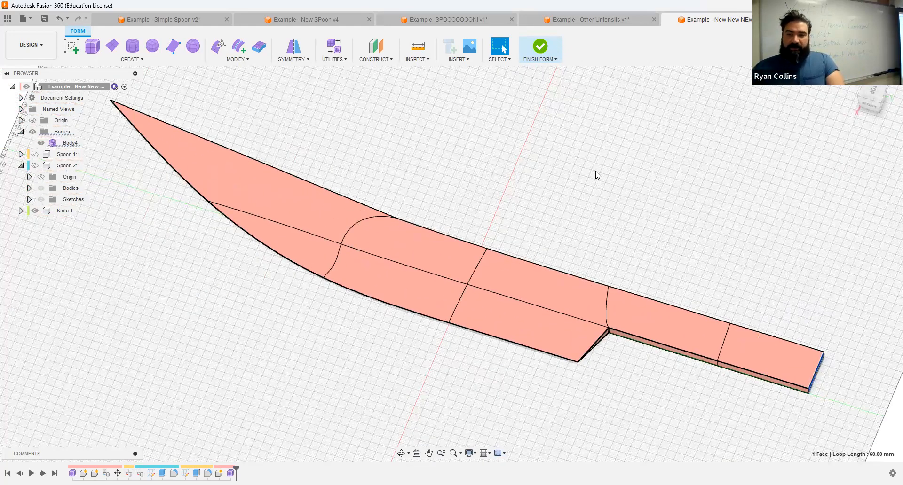
click(540, 52)
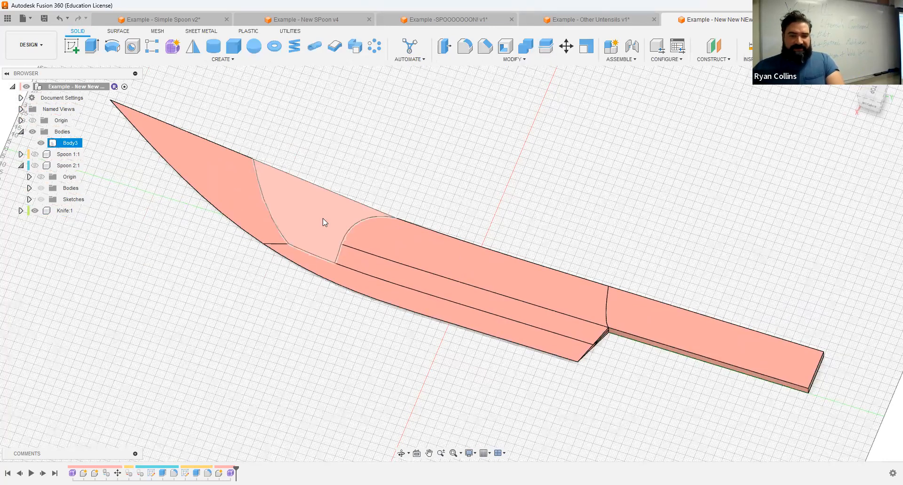
Start a sketch on the origin plane facing the top view, with the knife lying horizontally.
mouse_move(544, 246)
shift+middle_down()
mouse_move(516, 238)
mouse_move(470, 204)
mouse_move(493, 197)
mouse_move(545, 210)
mouse_move(556, 242)
shift+middle_up()
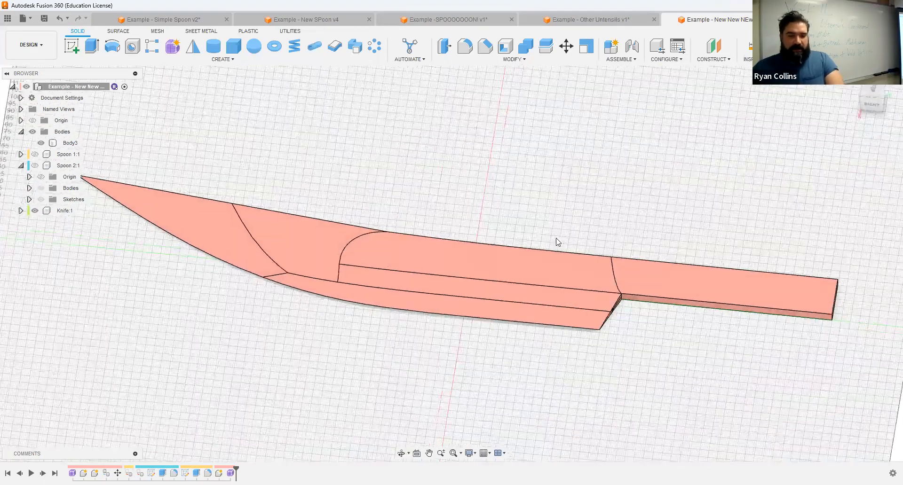
click(878, 91)
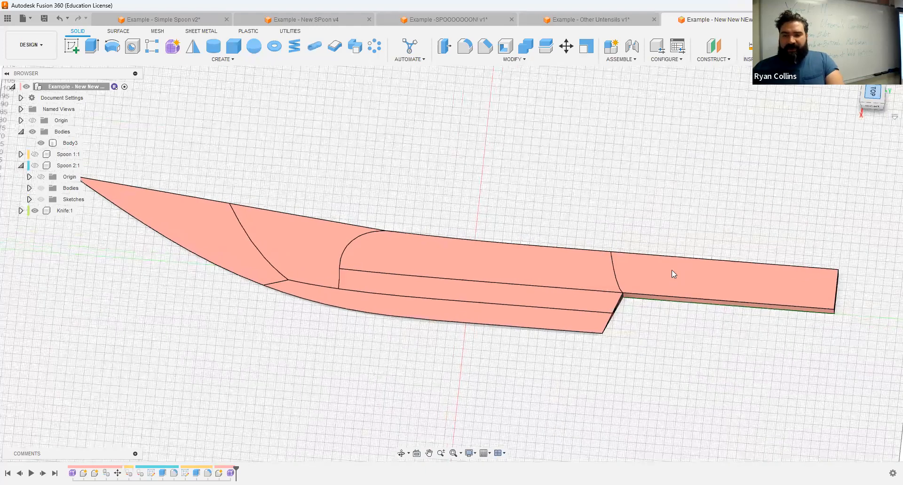
middle_drag(681, 271, 362, 242)
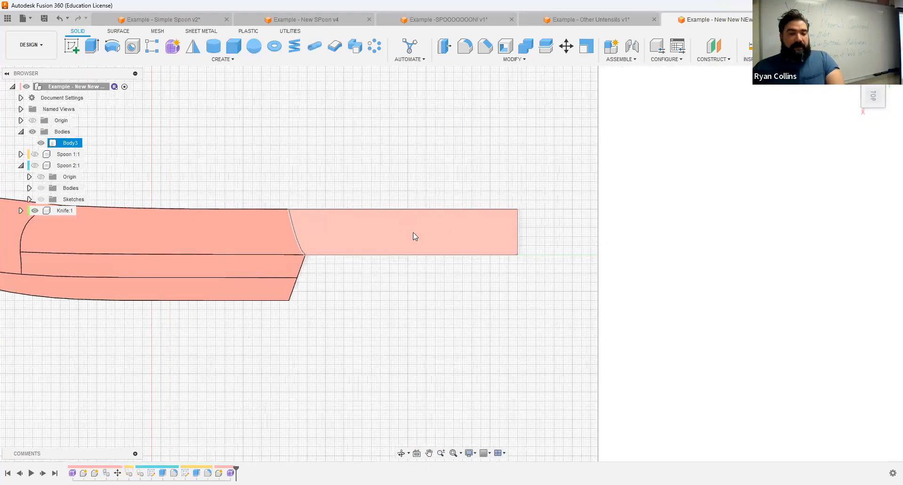
click(68, 43)
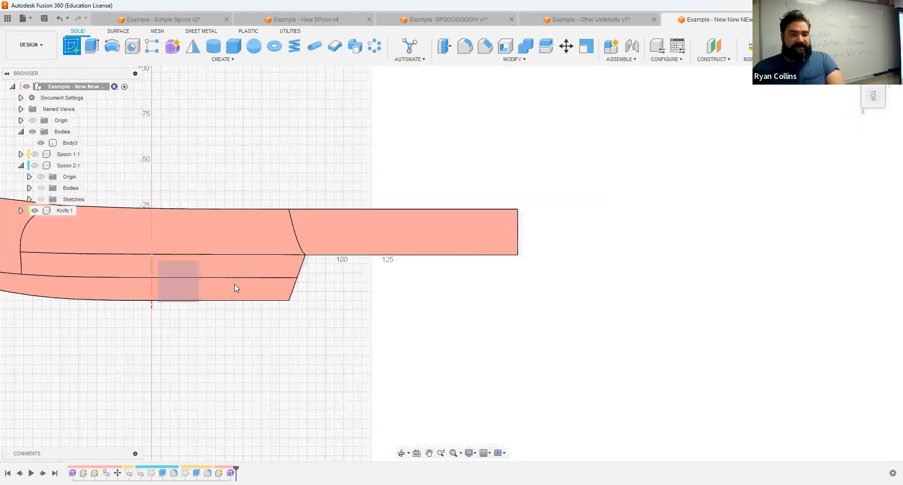
click(177, 281)
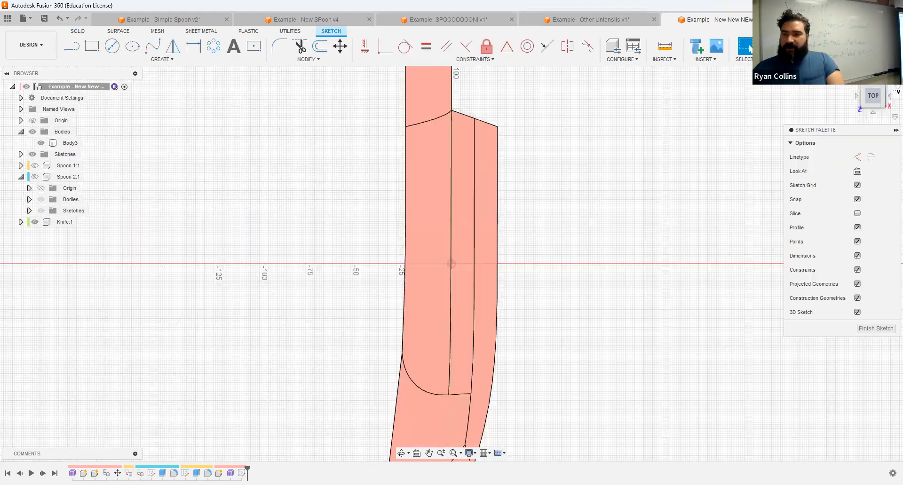
click(892, 92)
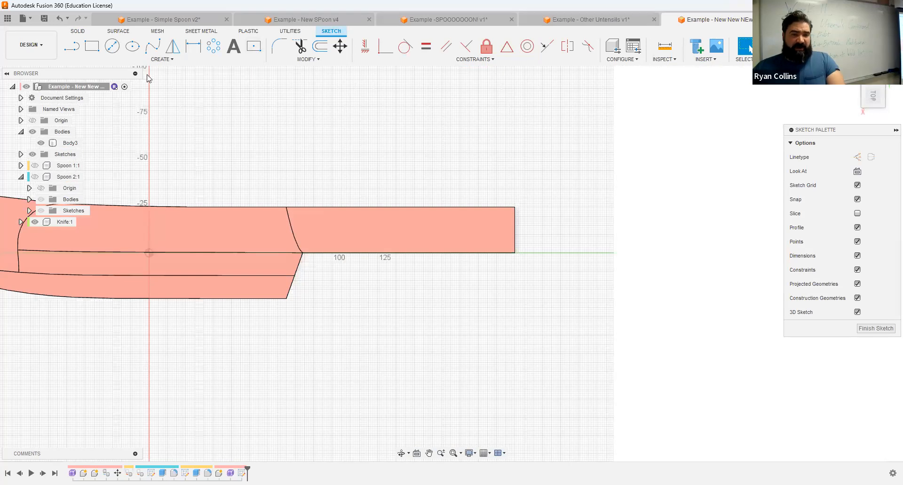
Sketch a two-point rectangle over the handle, from the notch's inner corner to just beyond the handle's end and back edge.
click(92, 45)
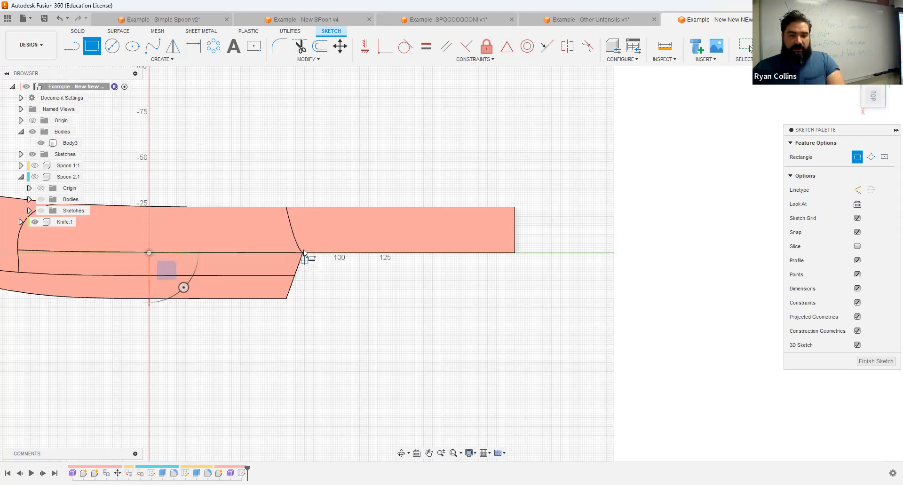
scroll(301, 244, up, 3)
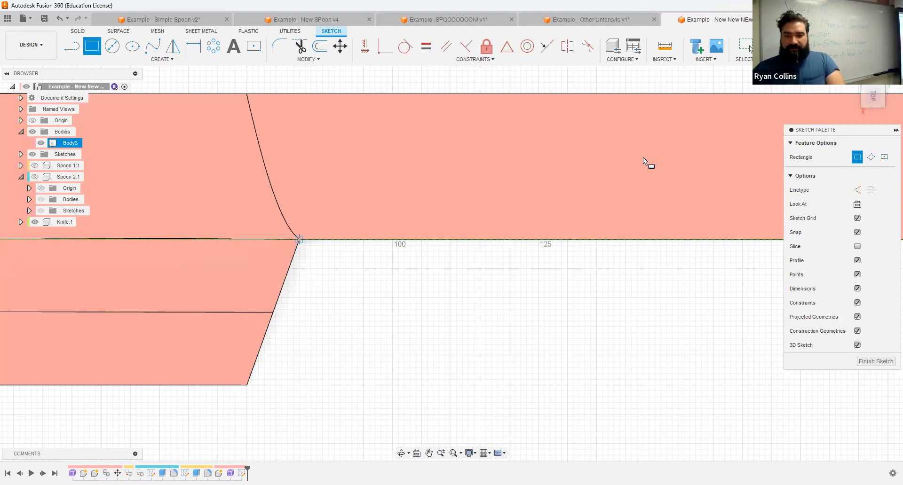
scroll(311, 236, down, 3)
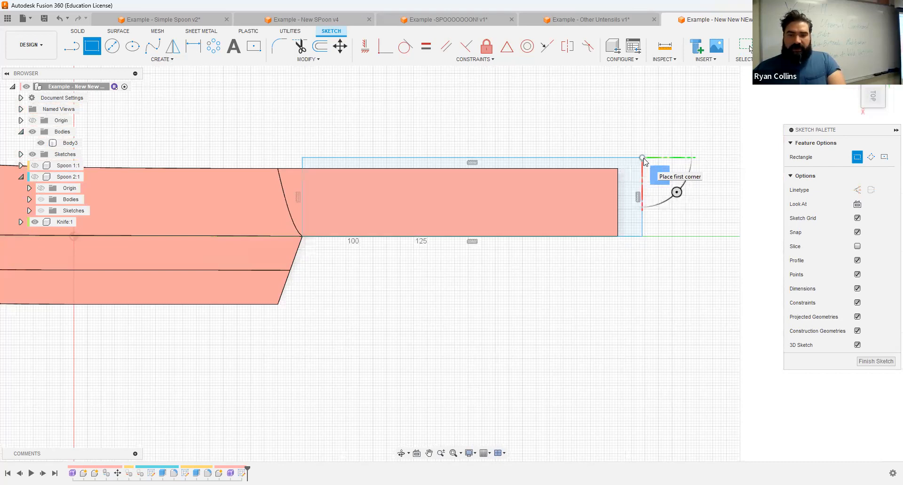
key(Escape)
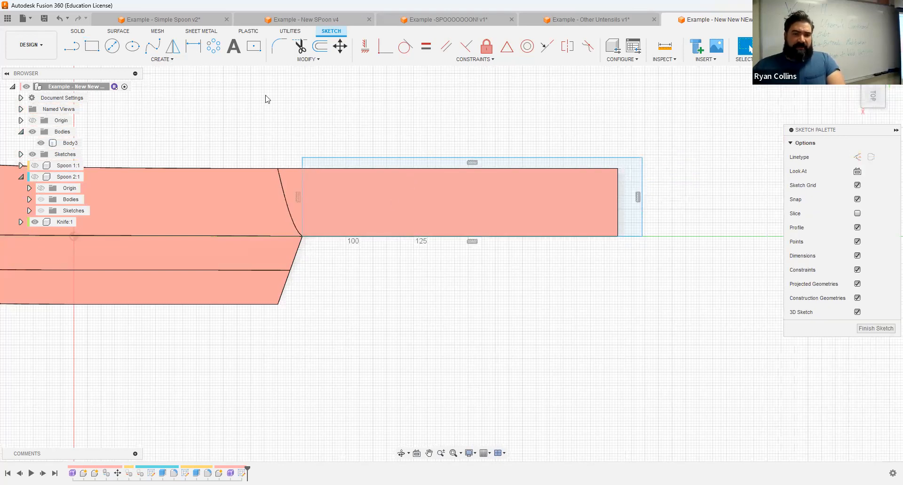
Start a fit-point spline at the notch's inner corner and run it in shallow finger-grip waves below the handle's lower edge.
click(153, 45)
click(109, 271)
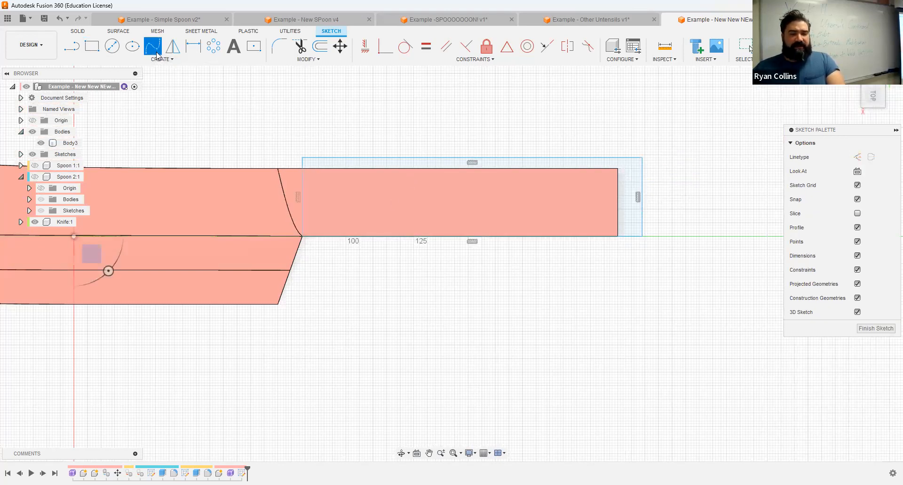
scroll(308, 246, up, 5)
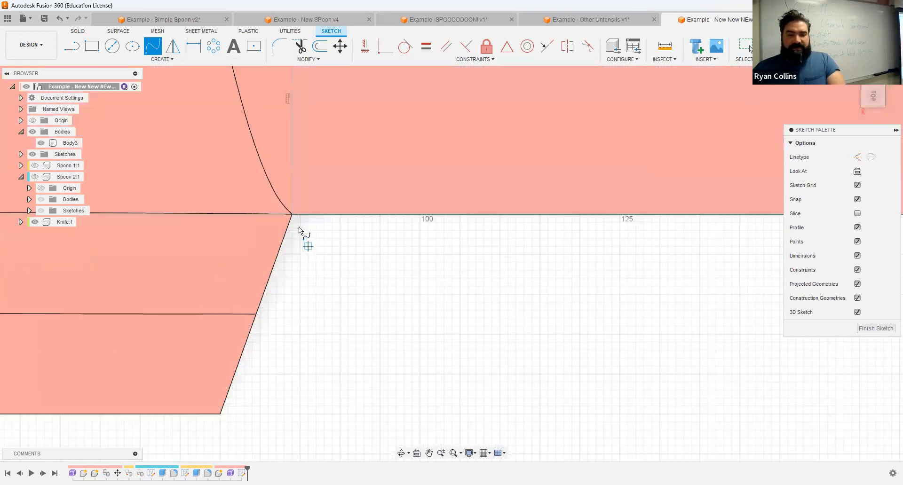
click(337, 274)
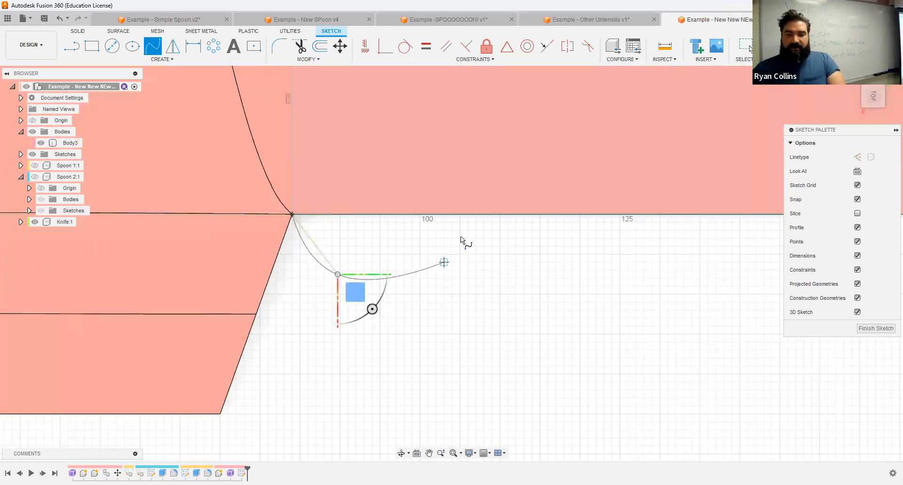
click(483, 230)
click(636, 271)
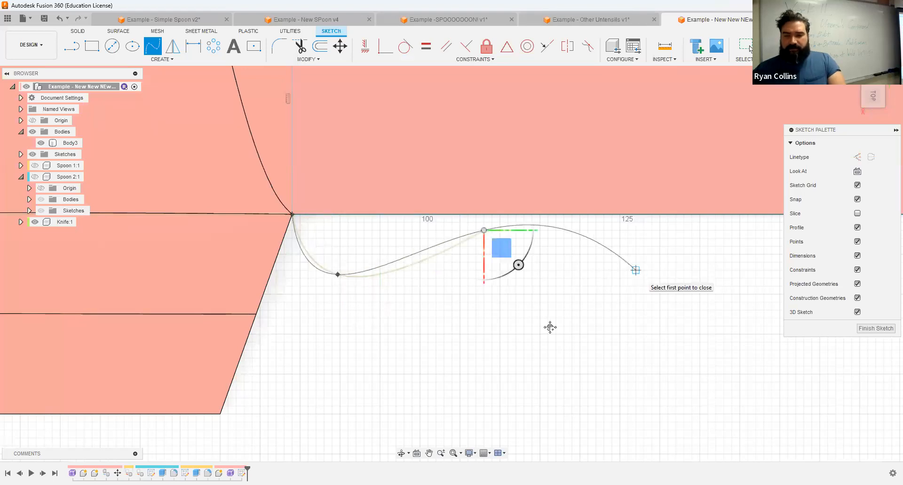
scroll(554, 332, down, 3)
middle_drag(527, 379, 515, 278)
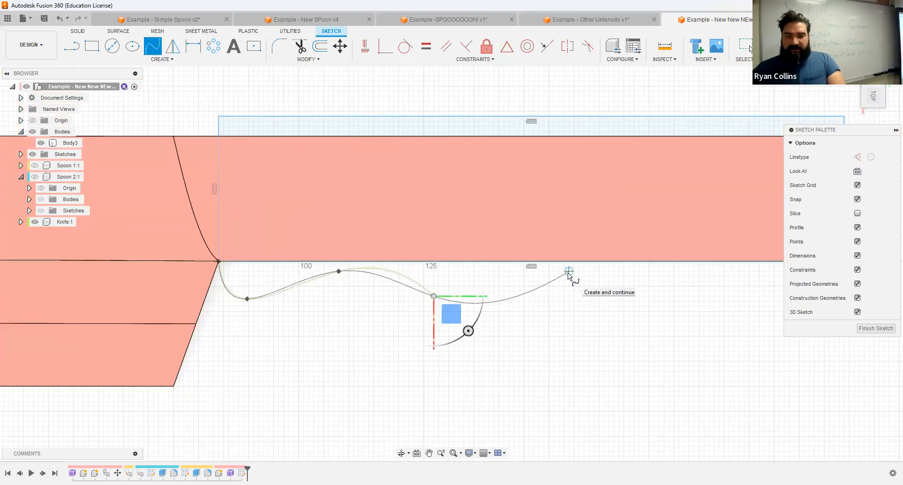
click(548, 281)
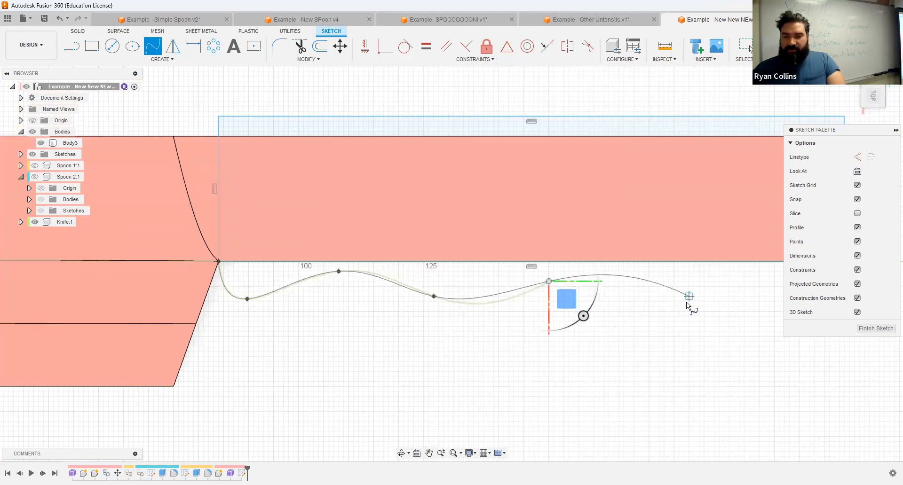
Continue the spline into a deeper lobe past the handle's end, curve it back and finish it at the rectangle's outer back corner.
mouse_move(673, 270)
middle_down()
mouse_move(580, 262)
mouse_move(536, 242)
middle_up()
click(536, 232)
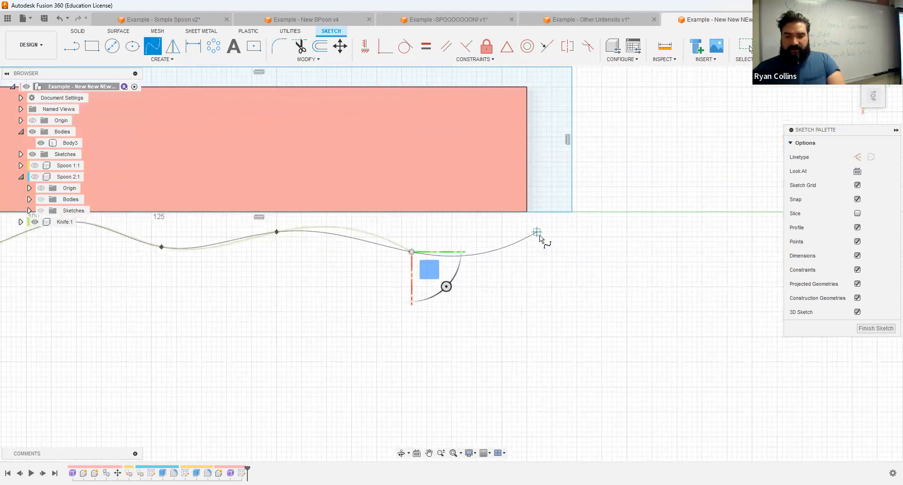
click(501, 232)
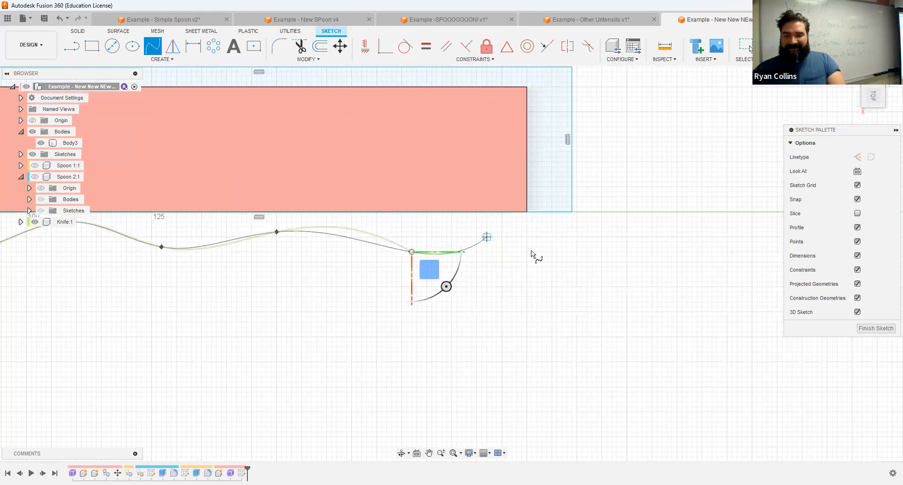
click(587, 277)
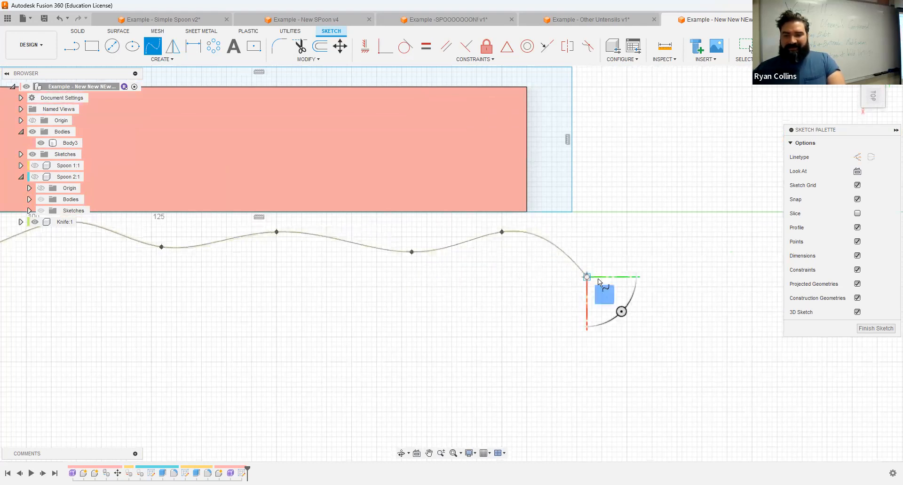
click(661, 197)
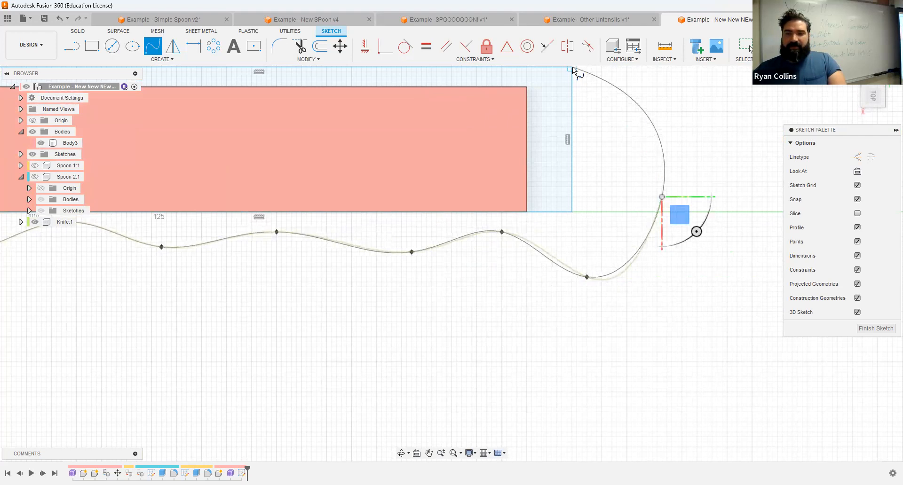
click(591, 124)
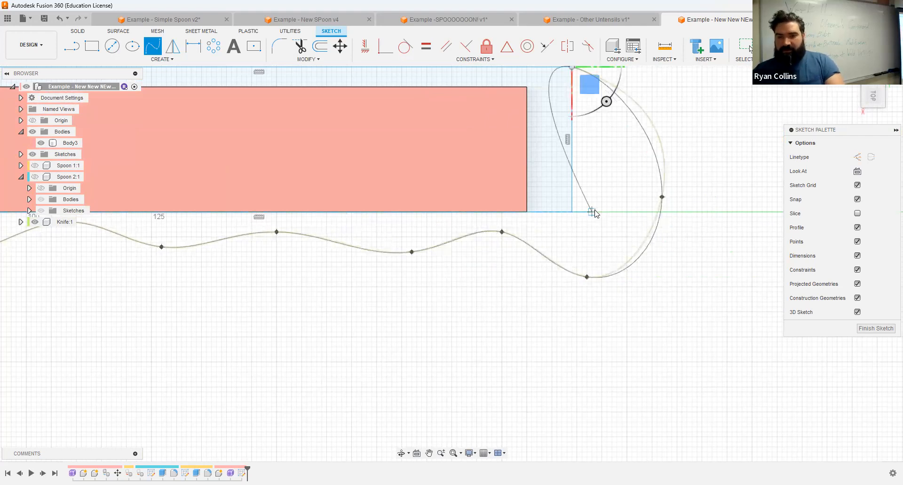
scroll(601, 254, down, 3)
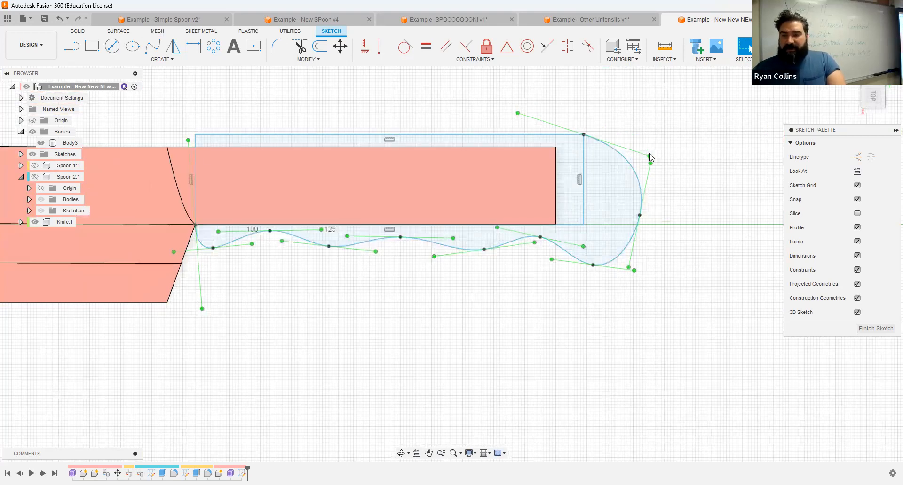
Apply a Tangent constraint between the spline and the rectangle's back edge at the corner where they meet.
scroll(649, 156, up, 5)
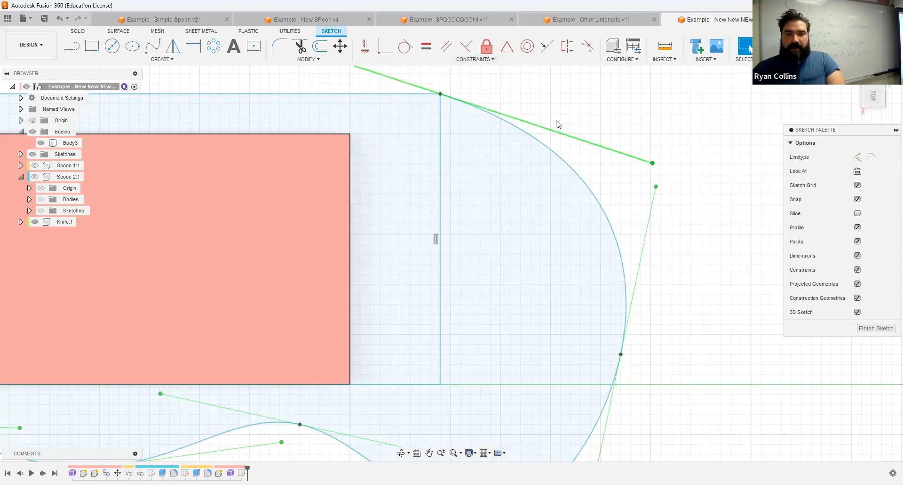
click(404, 47)
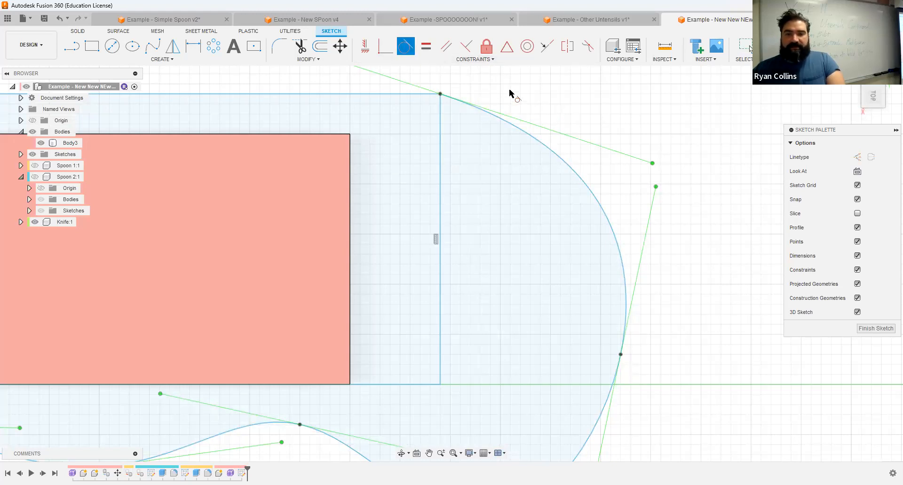
click(508, 126)
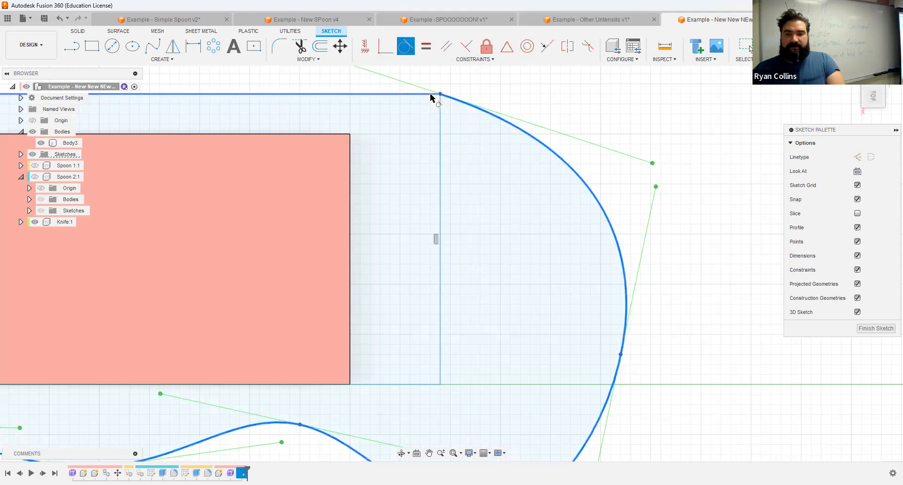
click(431, 94)
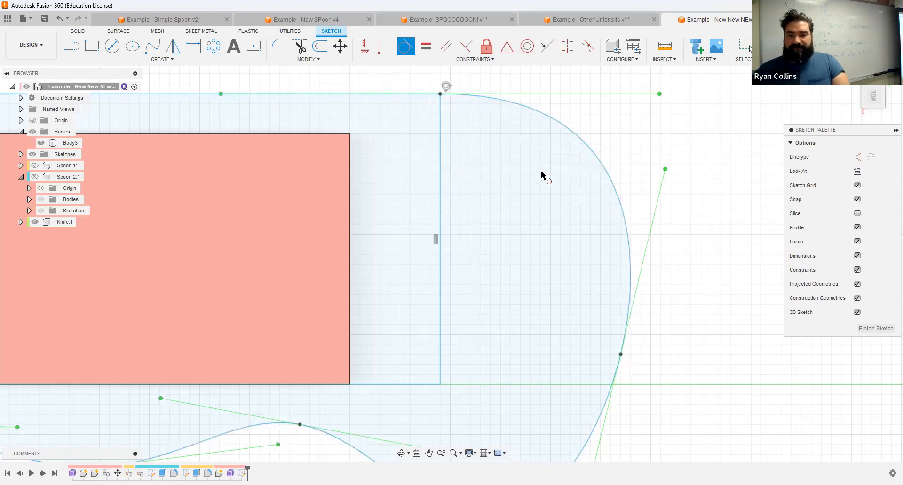
scroll(540, 175, down, 3)
key(Escape)
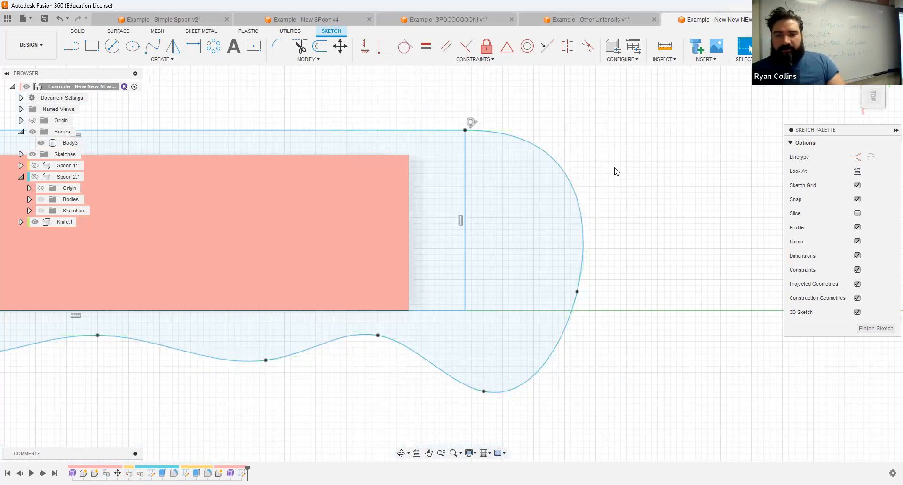
Finish the sketch of the wavy grip outline.
scroll(488, 207, down, 3)
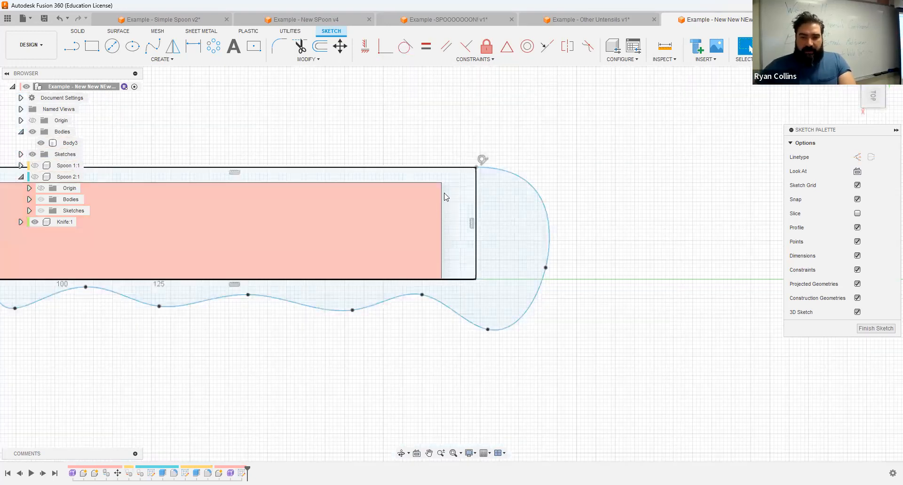
click(524, 185)
mouse_move(524, 186)
middle_down()
mouse_move(572, 187)
mouse_move(721, 157)
middle_up()
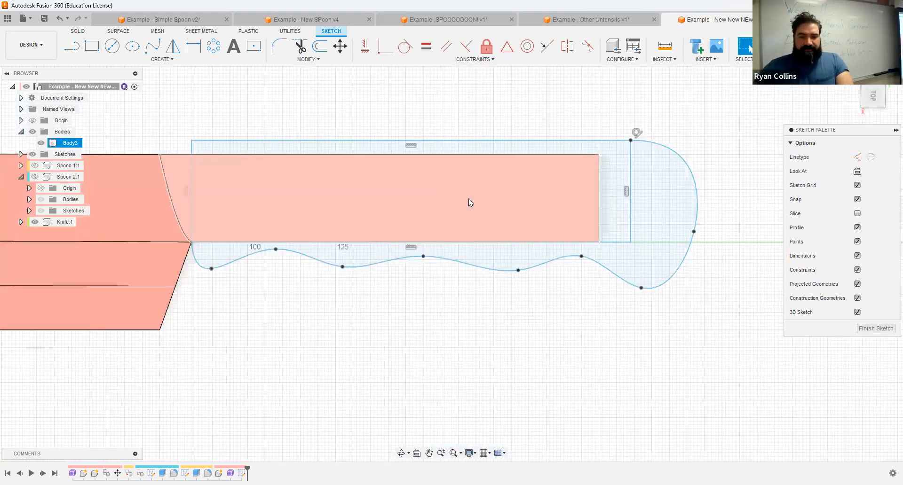
key(Escape)
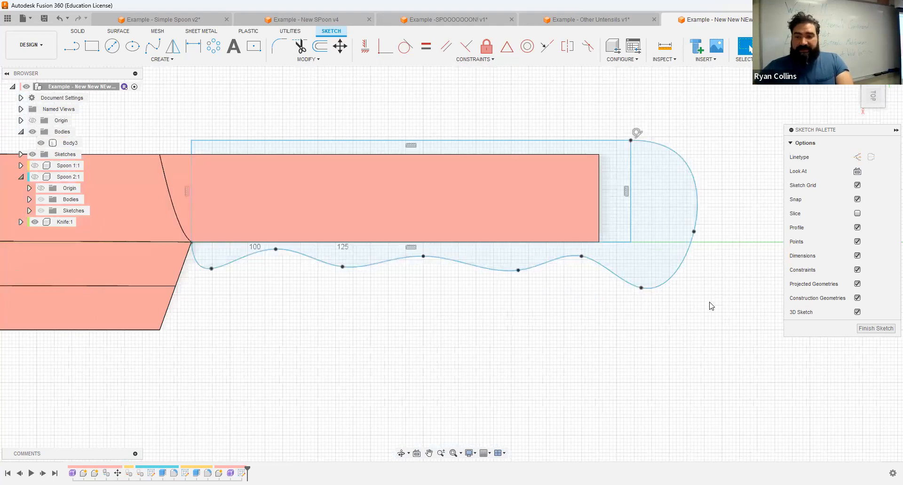
shift+middle_drag(674, 292, 480, 302)
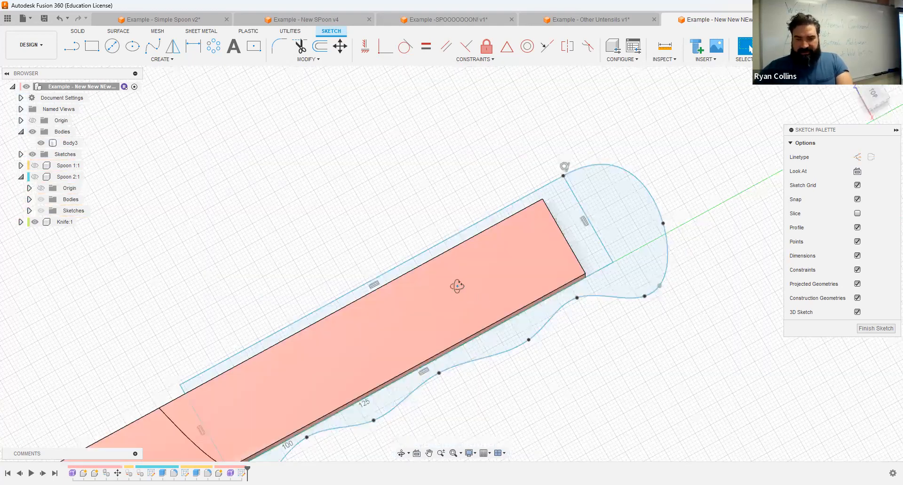
click(439, 245)
mouse_move(438, 245)
shift+middle_down()
mouse_move(427, 240)
mouse_move(447, 243)
mouse_move(419, 239)
mouse_move(438, 252)
shift+middle_up()
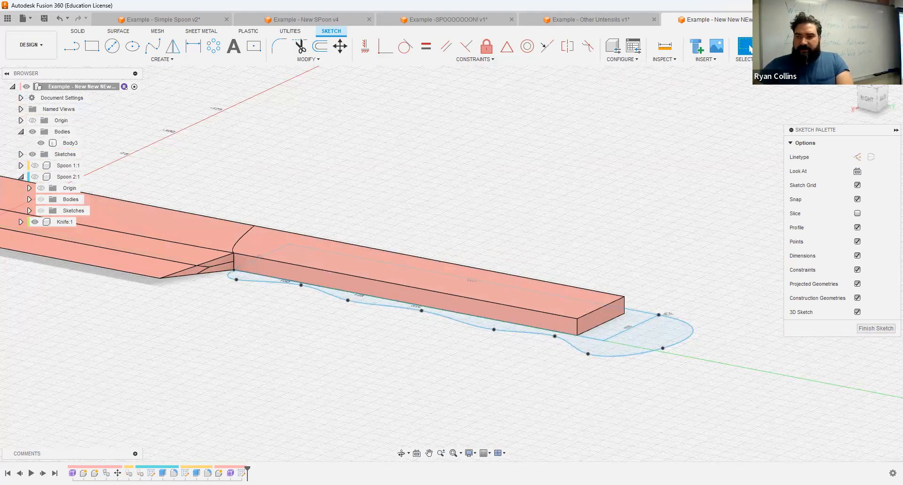
click(776, 46)
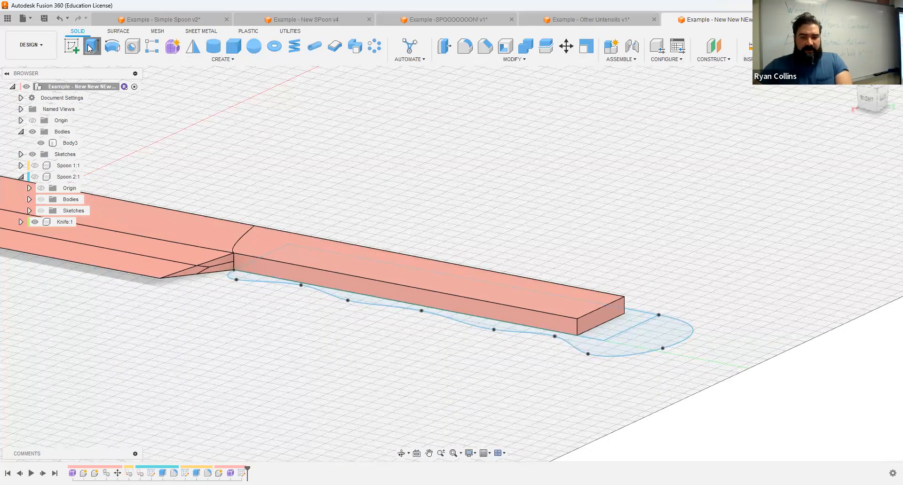
Extrude both grip profiles on two sides, 8 mm for Side 1 and 3 mm for Side 2, as a new body.
click(626, 330)
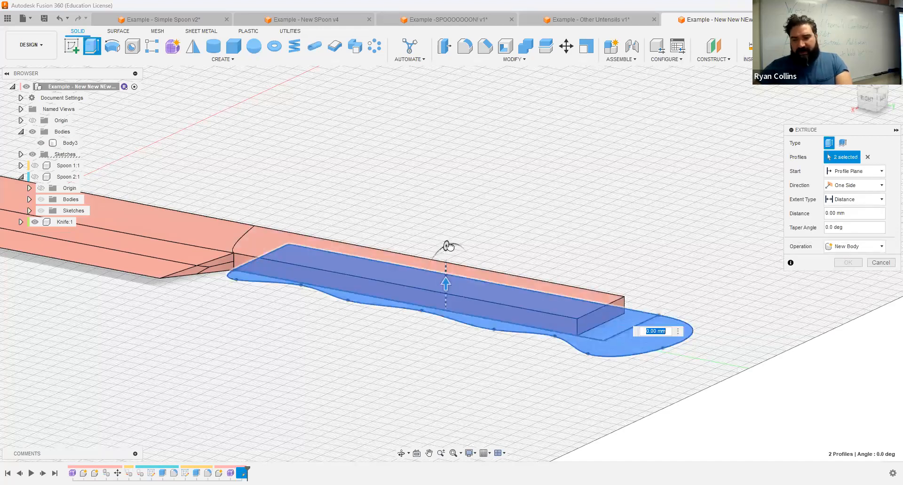
drag(445, 283, 449, 245)
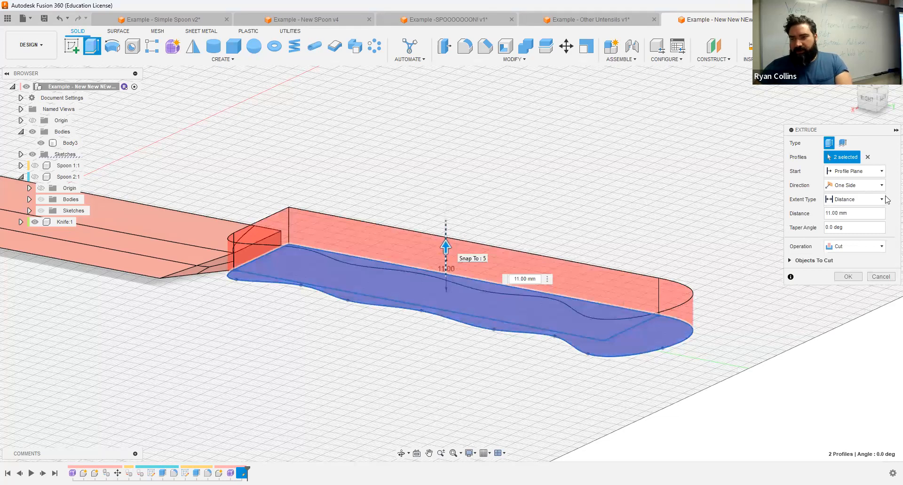
click(852, 209)
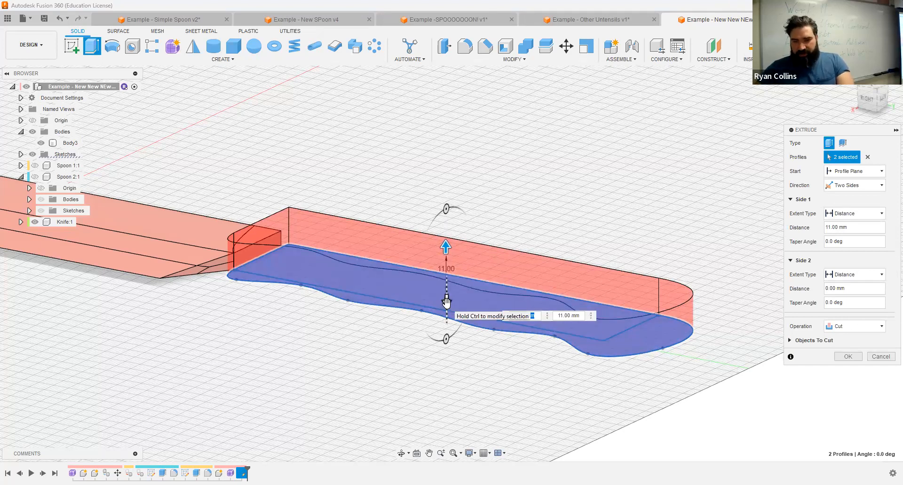
text(3)
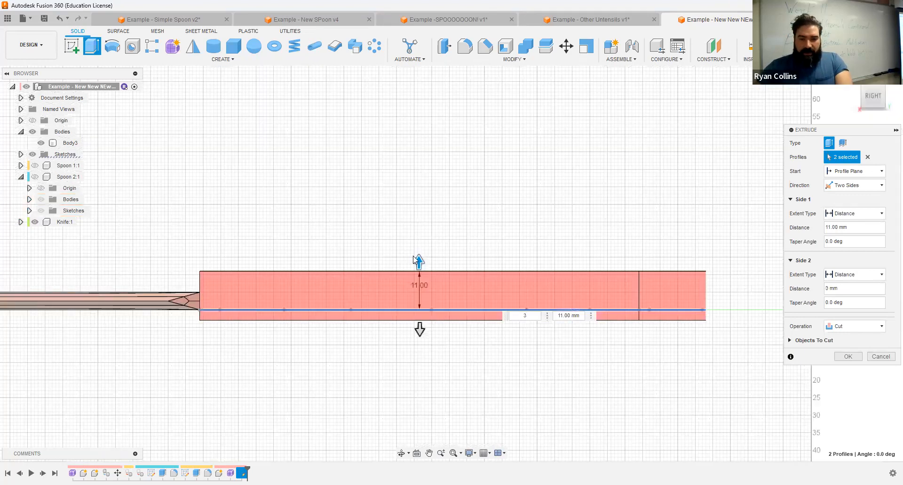
drag(419, 260, 419, 271)
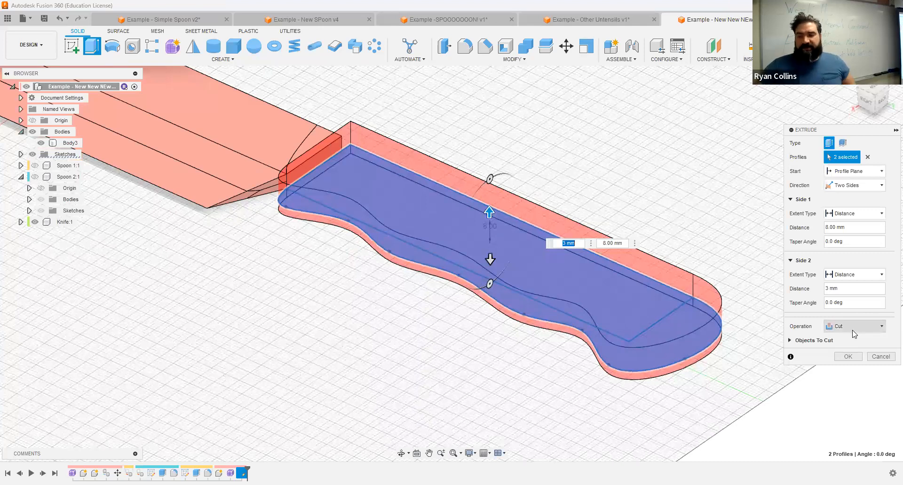
click(853, 326)
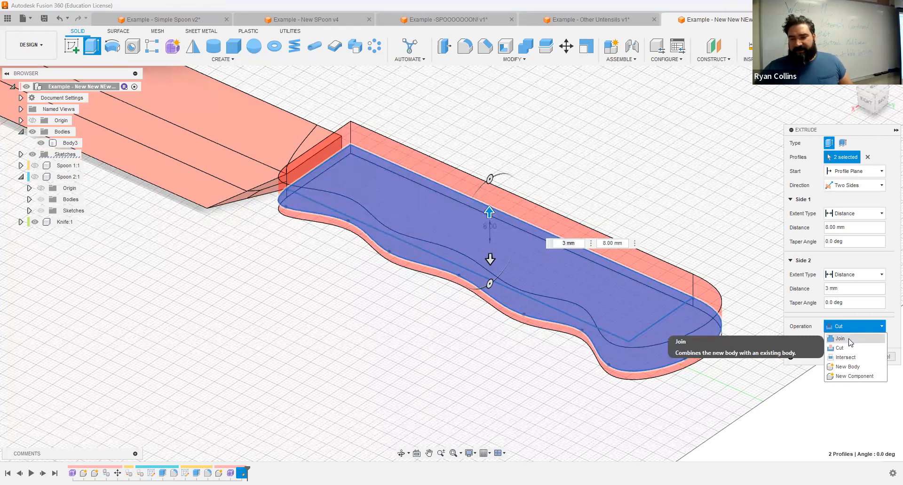
click(846, 366)
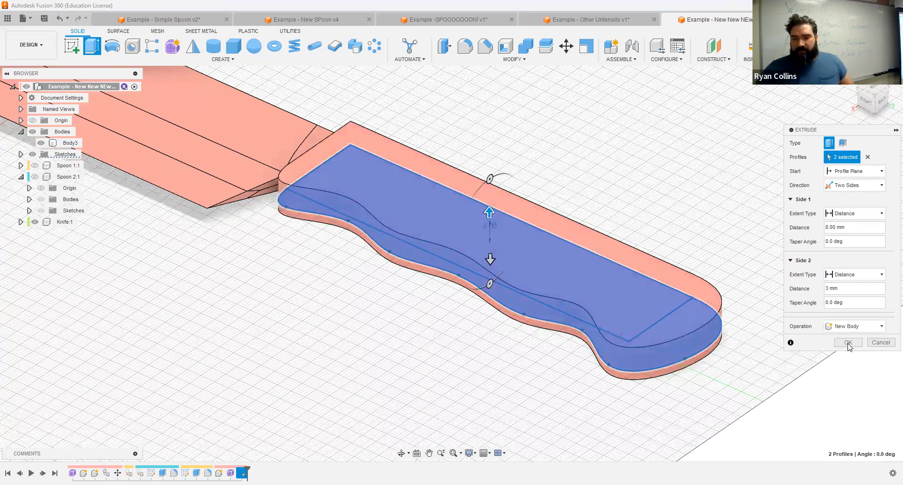
click(845, 344)
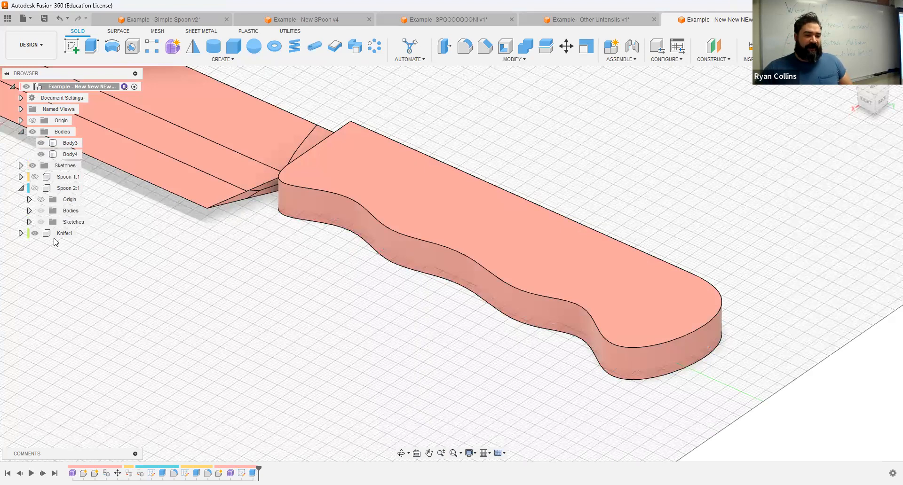
click(83, 235)
click(278, 276)
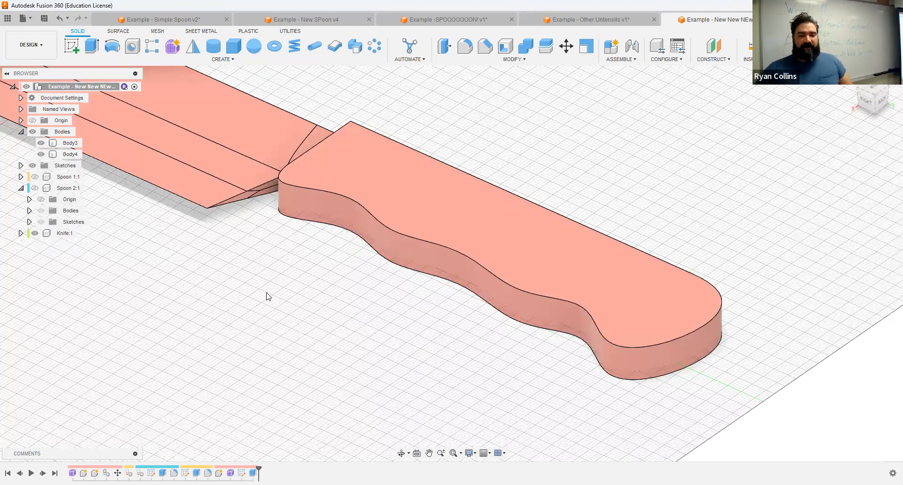
scroll(288, 284, down, 5)
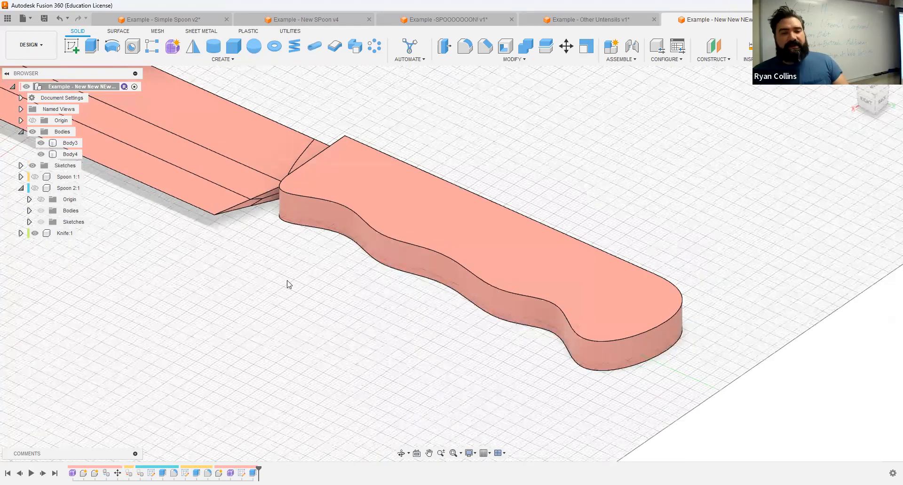
middle_drag(452, 188, 488, 190)
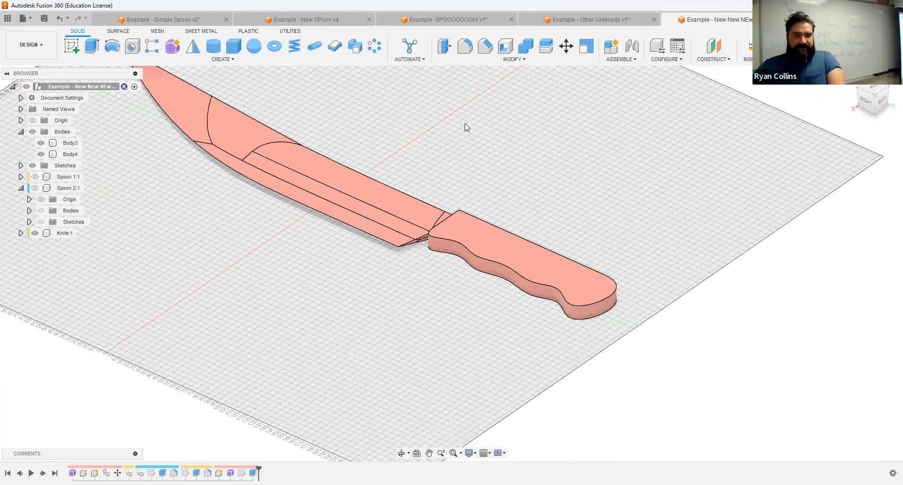
Start a sketch on the grip's top face and draw a 10 mm diameter circle inside its blade-side end.
click(72, 46)
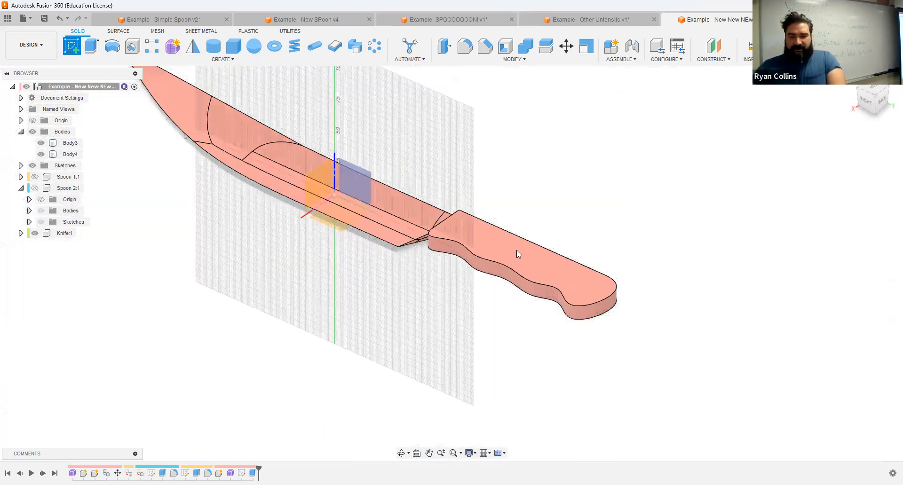
click(531, 257)
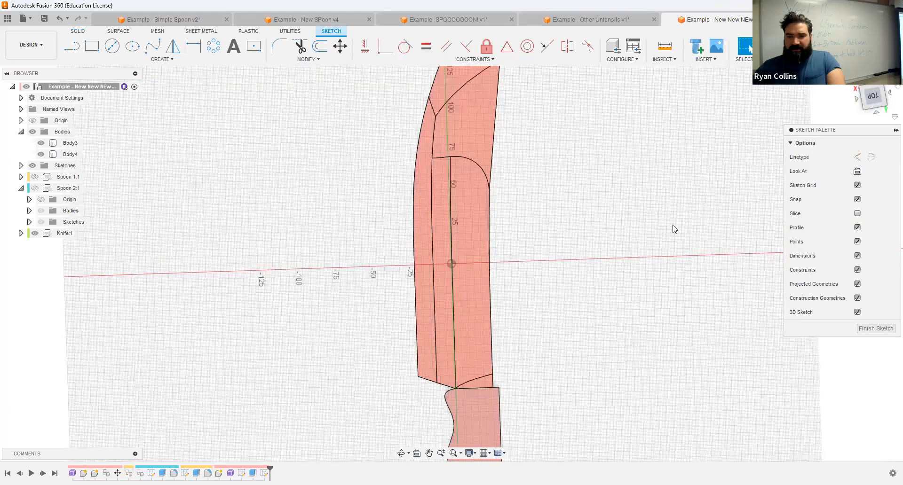
shift+middle_drag(640, 276, 497, 252)
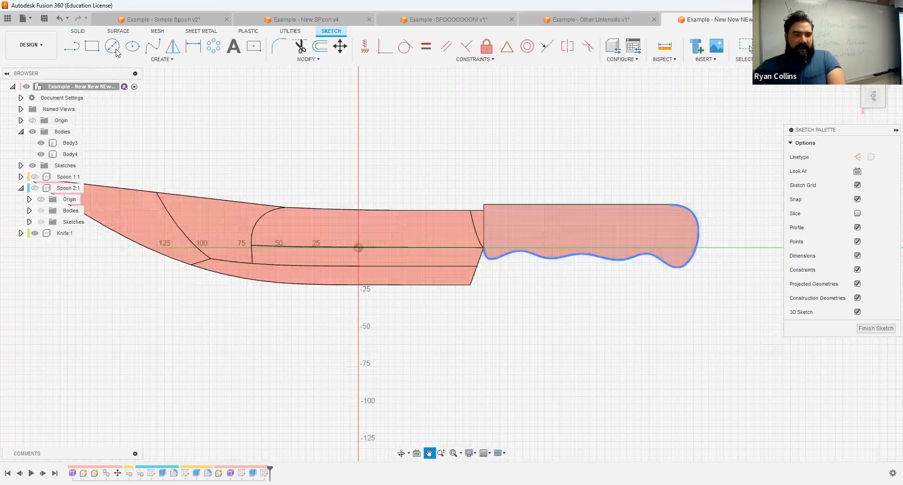
middle_drag(433, 217, 389, 209)
key(c)
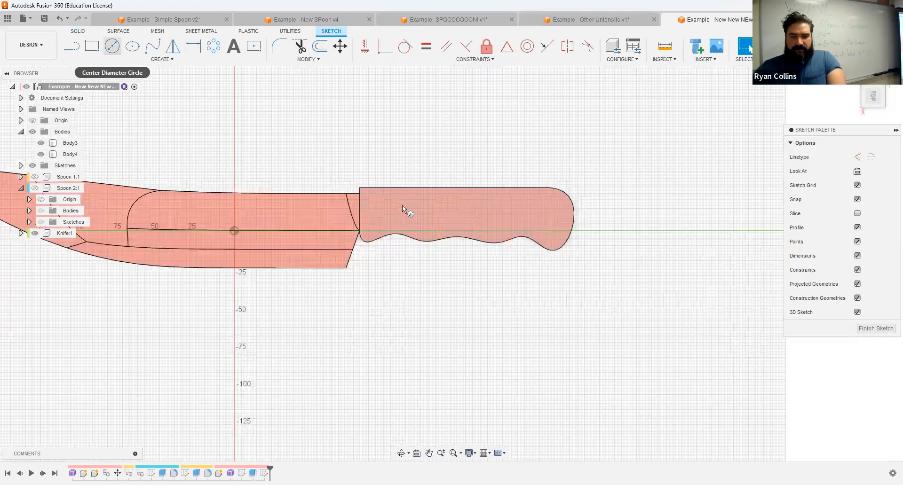
scroll(401, 203, up, 3)
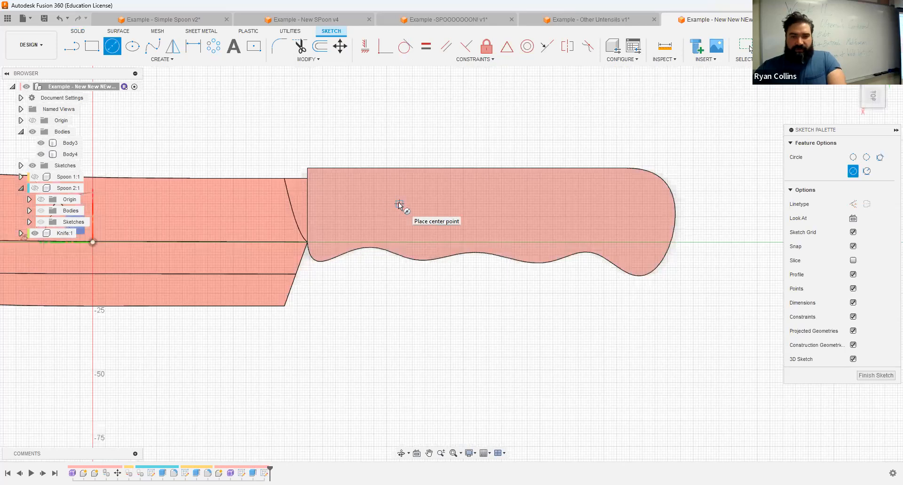
click(410, 209)
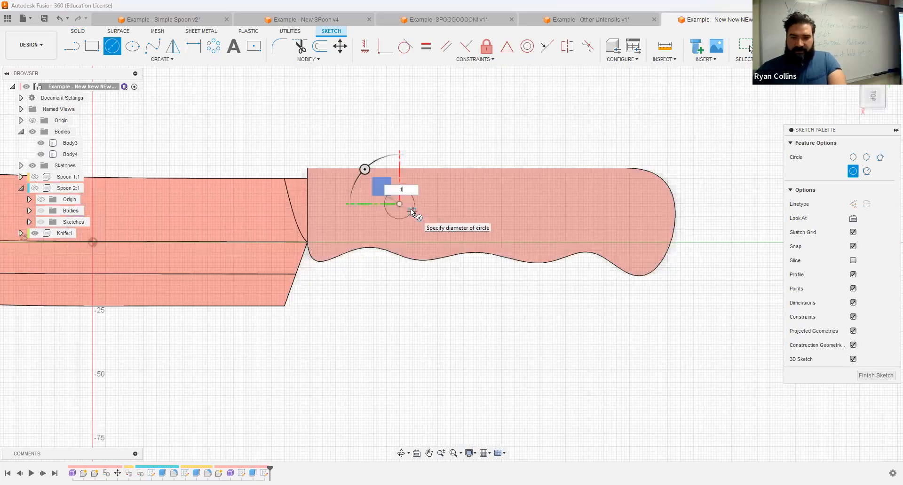
key(Return)
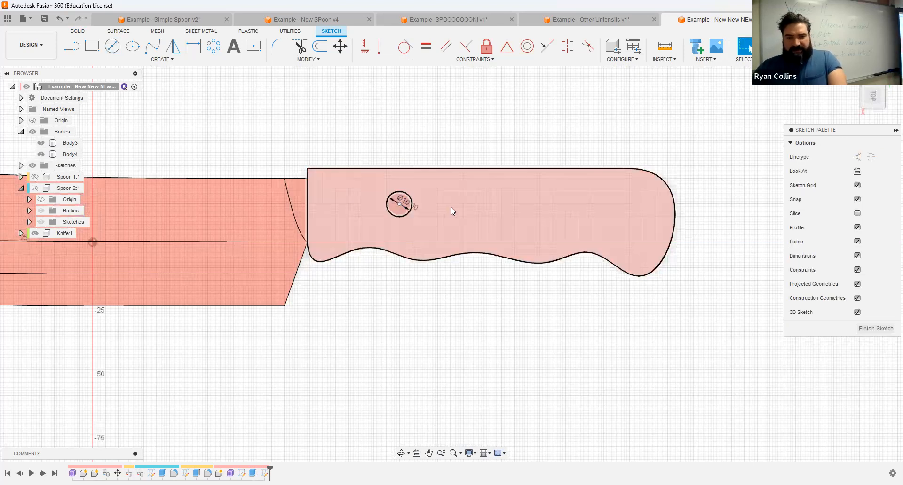
Copy the 10 mm circle and move the copy 70 mm straight along the grip toward its rounded end.
click(410, 199)
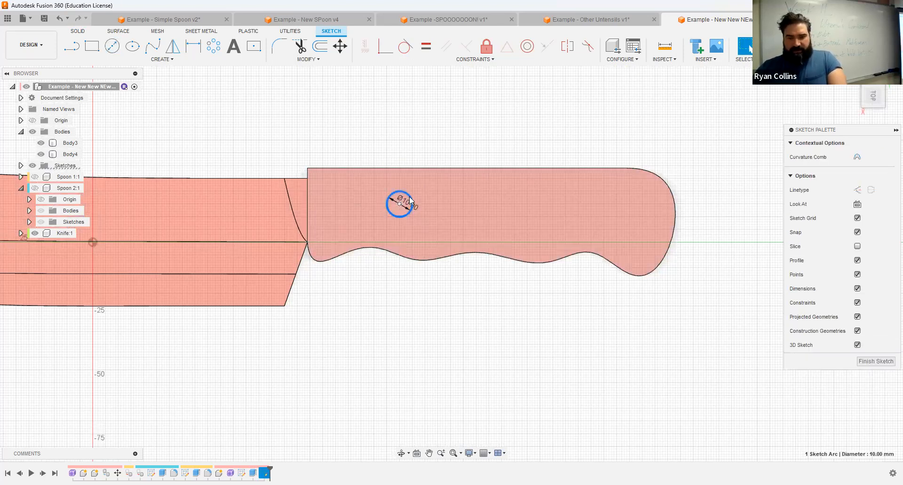
key(m)
drag(371, 203, 551, 203)
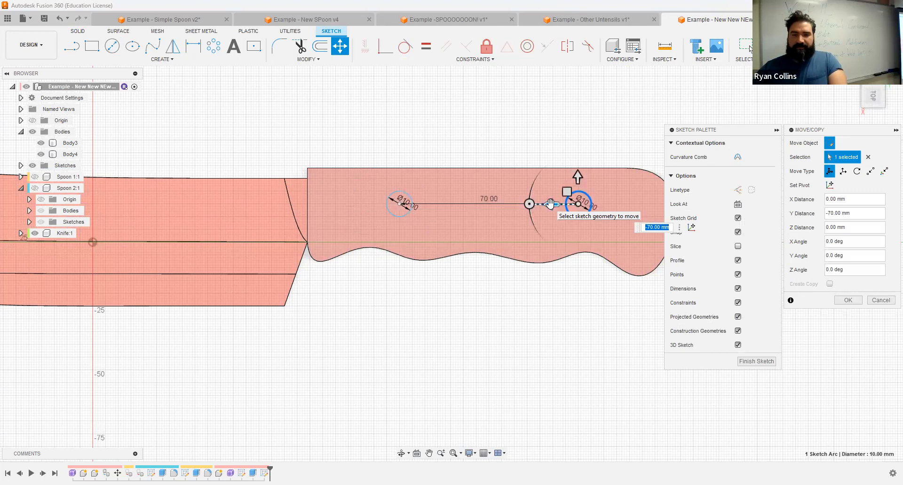
key(Return)
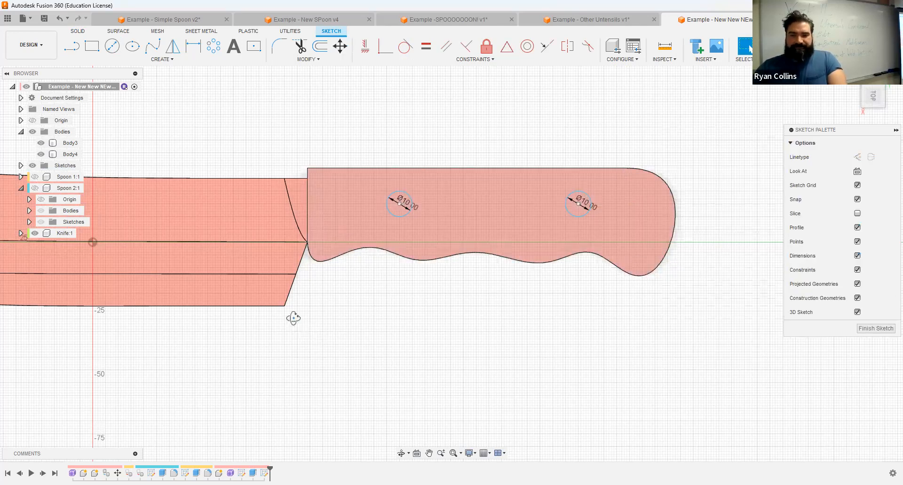
Finish the sketch and cut both circles through the handle with an extrusion up to the grip's underside face.
mouse_move(288, 293)
shift+middle_down()
mouse_move(615, 189)
mouse_move(649, 194)
shift+middle_up()
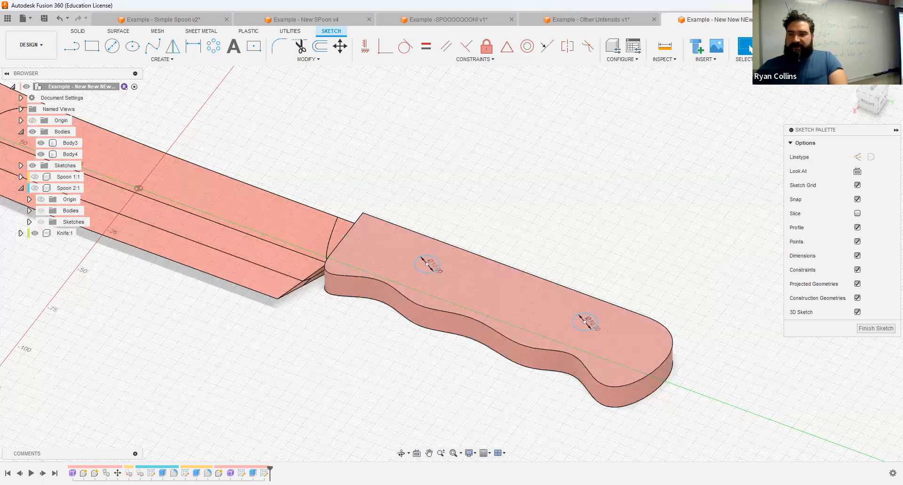
click(783, 46)
click(96, 51)
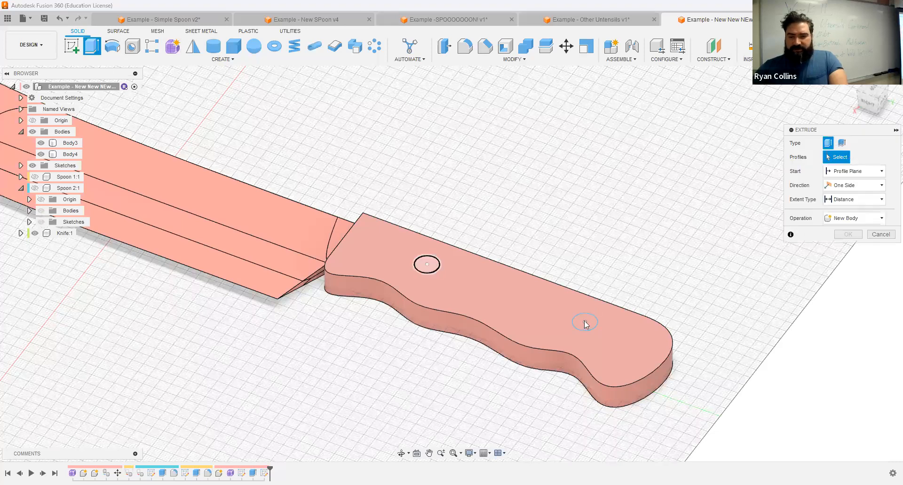
click(850, 199)
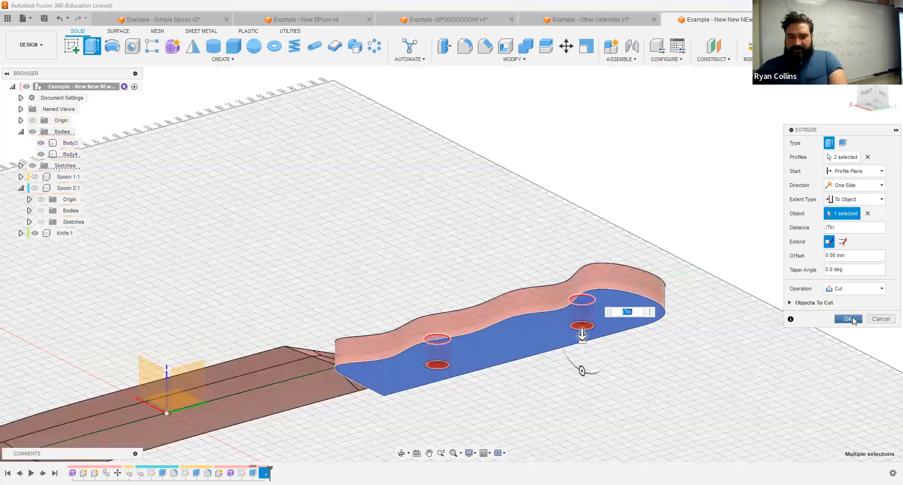
click(853, 322)
Hide the grip body to inspect the holes in the handle beneath it, and show it again.
shift+middle_drag(503, 264, 510, 309)
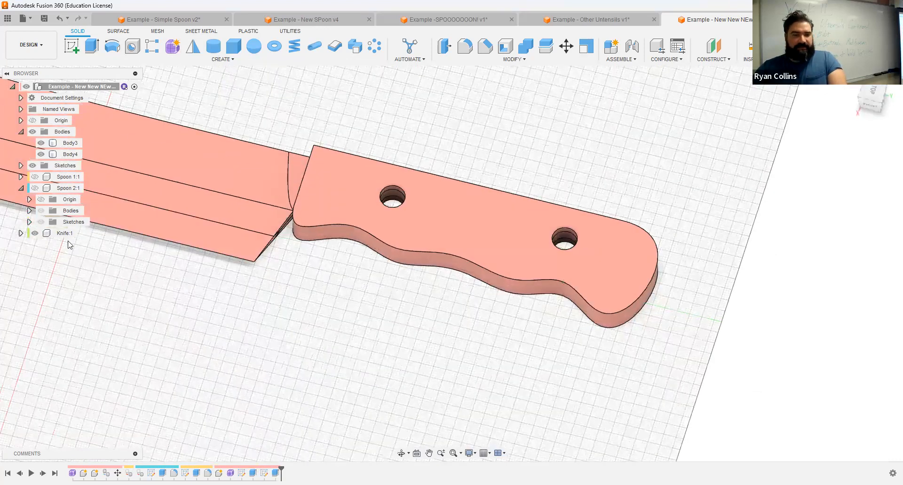
click(41, 154)
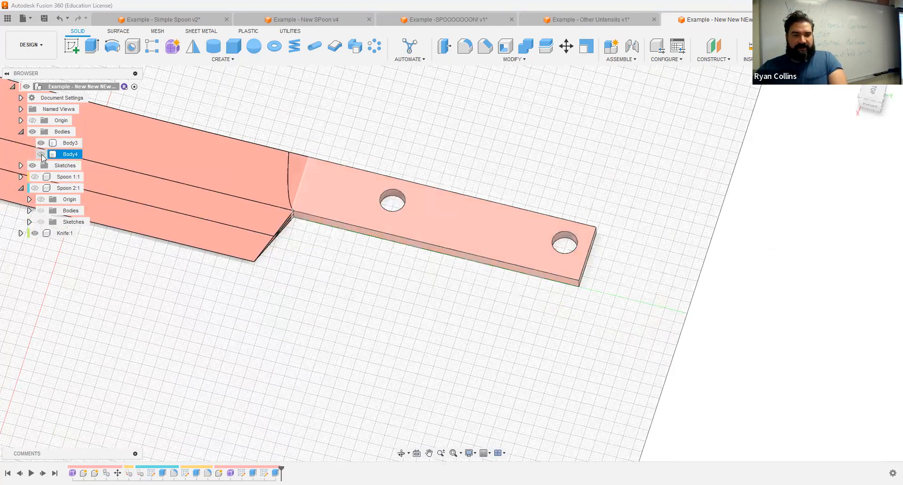
click(41, 154)
click(398, 165)
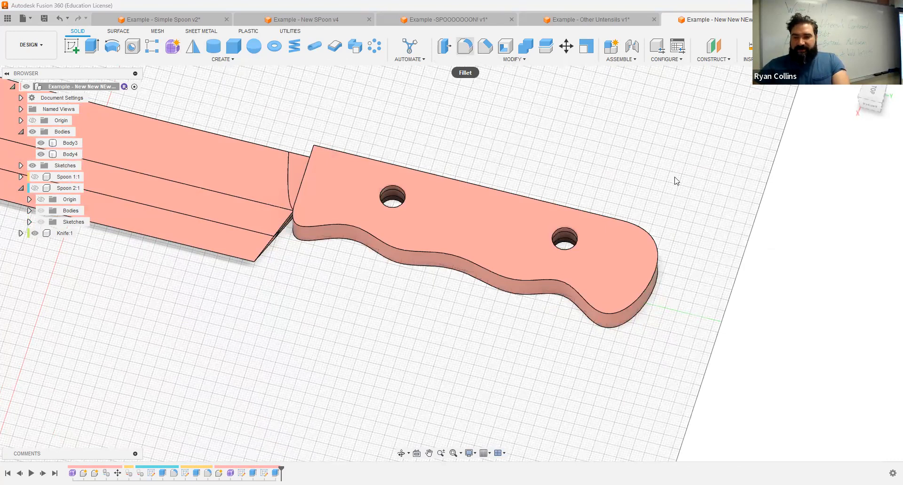
Roll the timeline back to just before the hole cut.
key(f)
key(Escape)
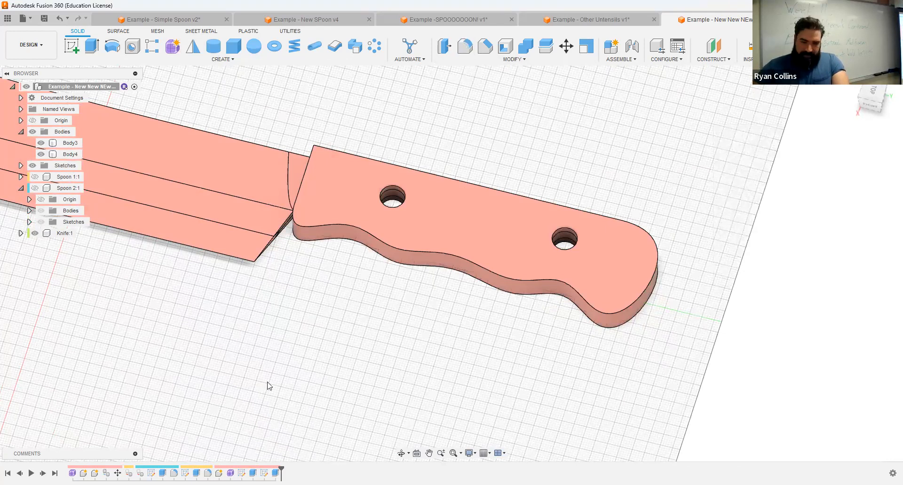
key(Left)
key(Left)
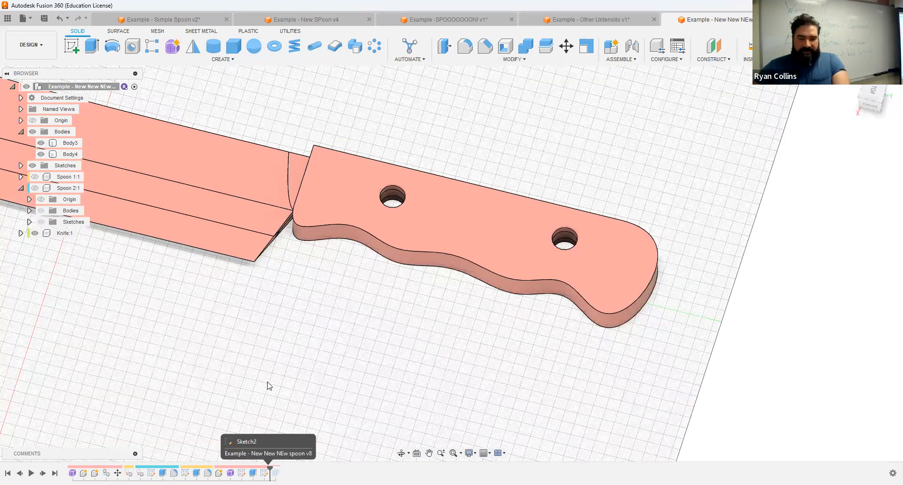
Fillet the edges of the grip's upper and lower faces with a 3 mm radius and return the timeline to its end.
key(f)
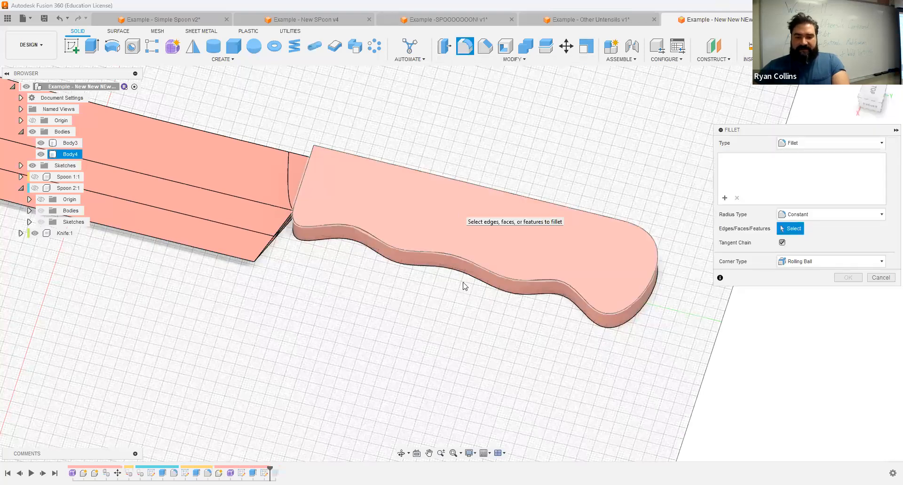
shift+middle_drag(461, 214, 486, 367)
click(485, 368)
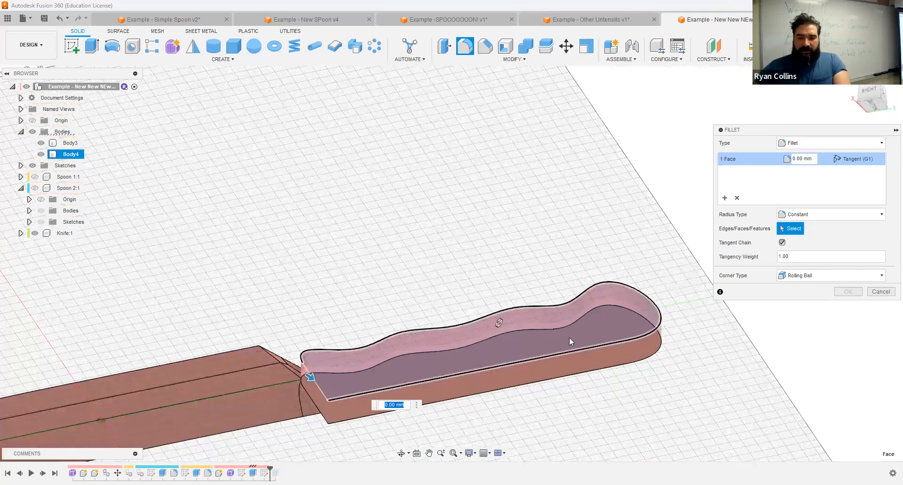
click(643, 292)
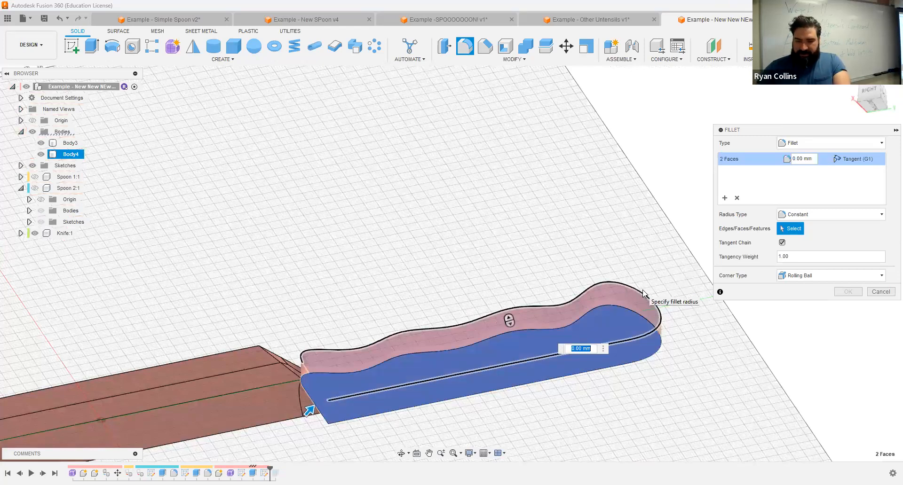
text(3)
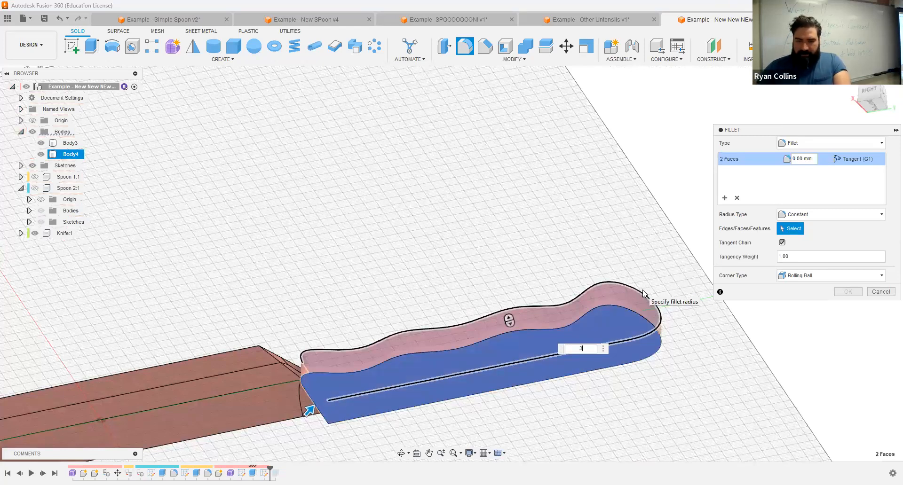
shift+middle_drag(551, 249, 563, 329)
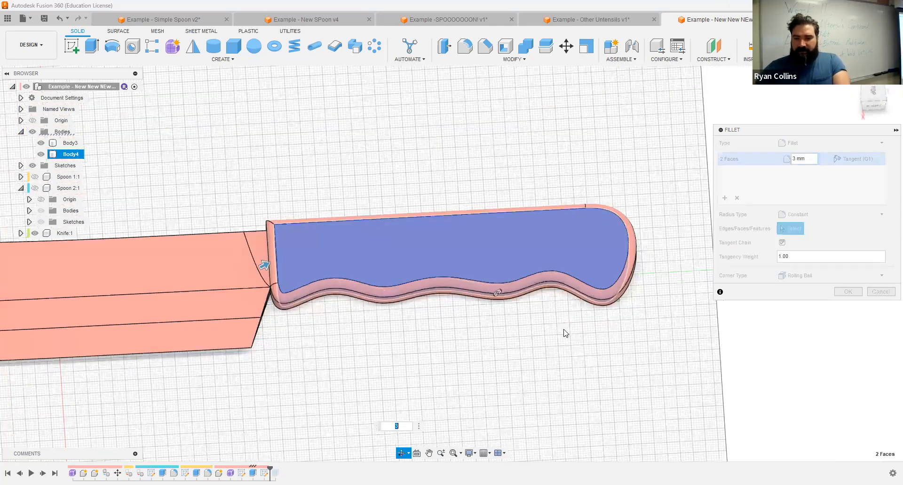
click(849, 291)
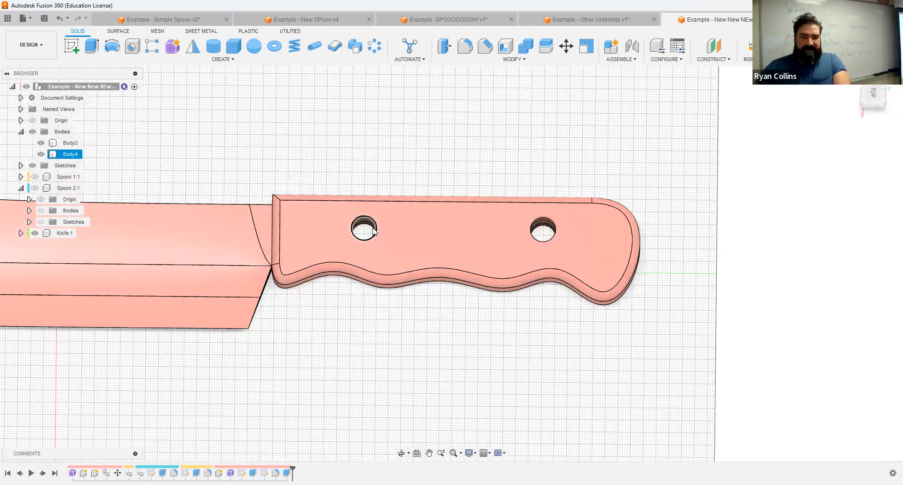
Show the hole circles' sketch and extrude both circles down to the grip's underside face as new bodies.
scroll(372, 221, up, 3)
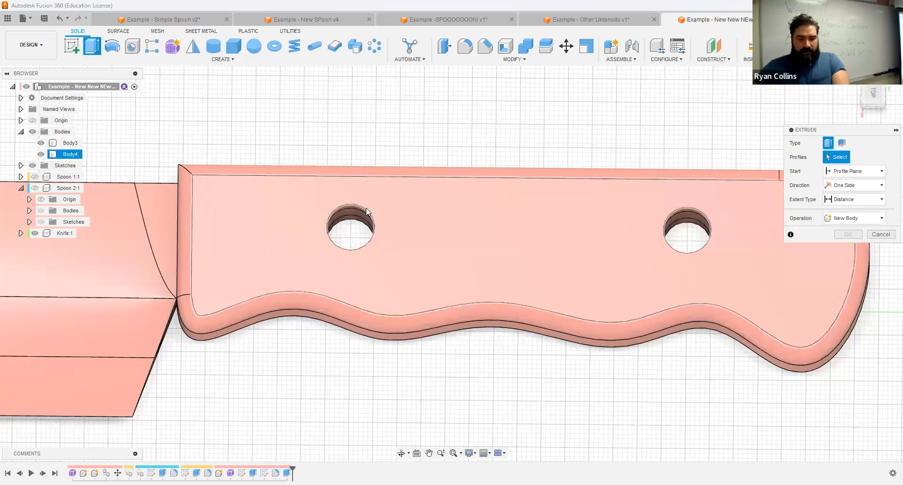
click(21, 166)
click(41, 188)
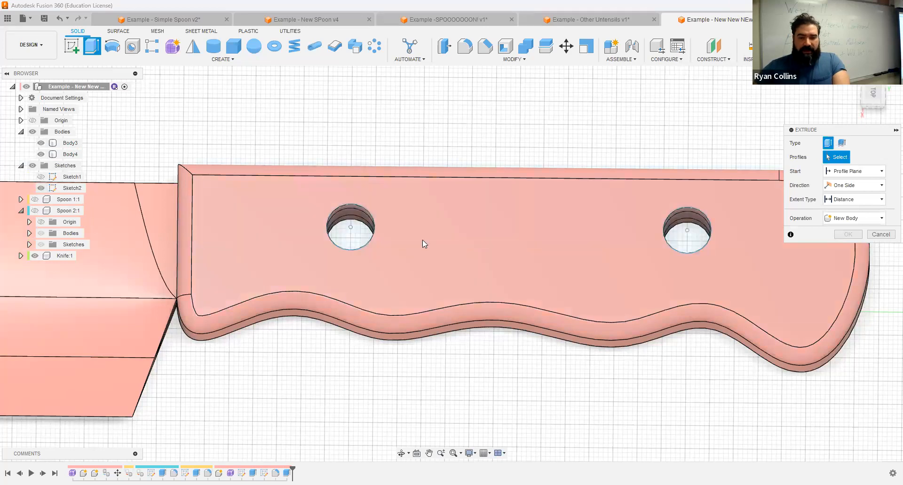
click(366, 222)
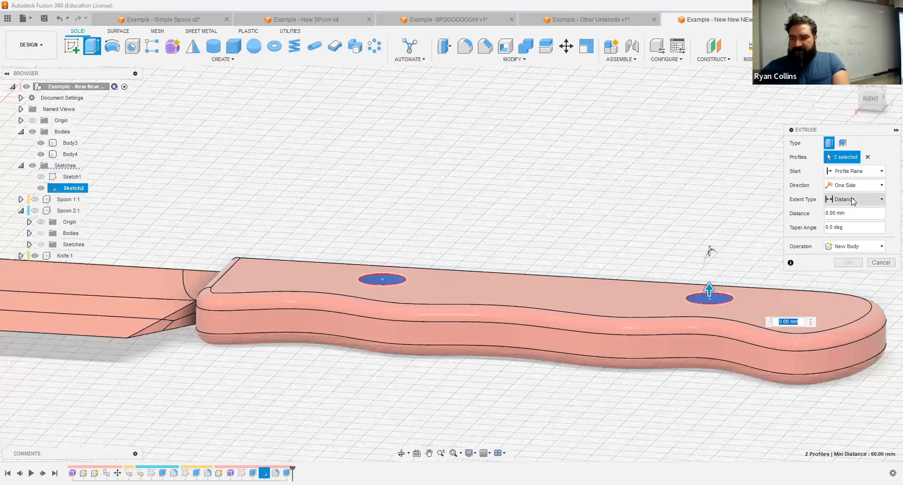
click(852, 202)
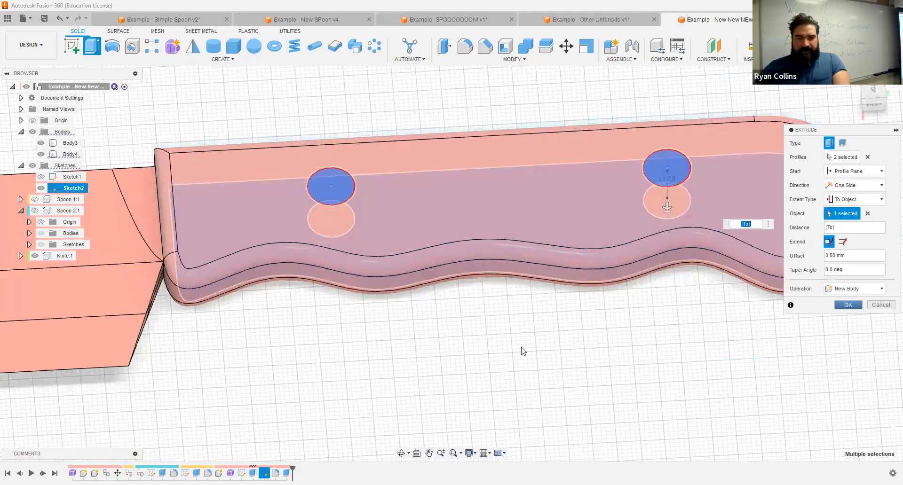
key(Return)
Apply the Platinum - Polished appearance to the blade body.
scroll(522, 351, down, 3)
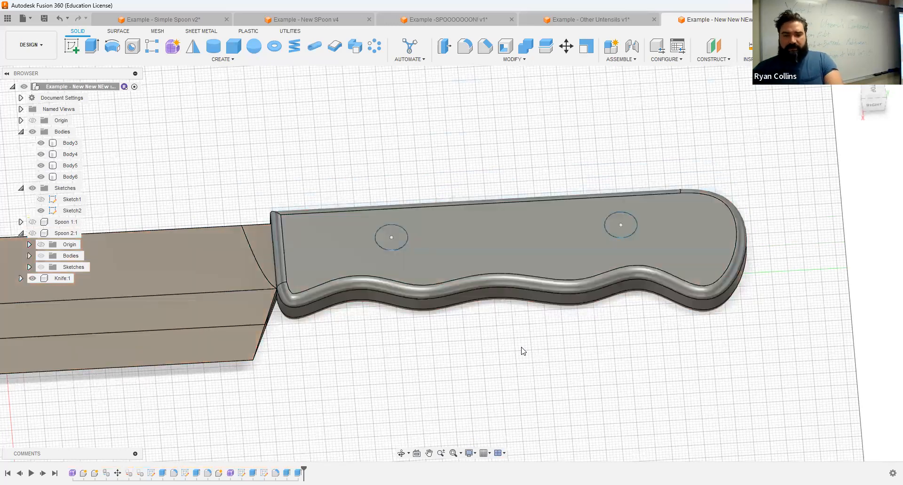
scroll(475, 236, down, 3)
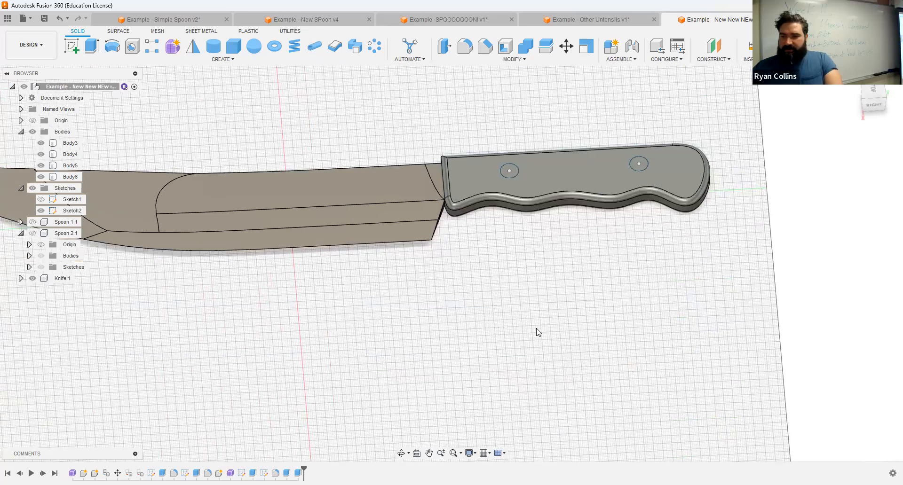
key(a)
drag(752, 391, 338, 206)
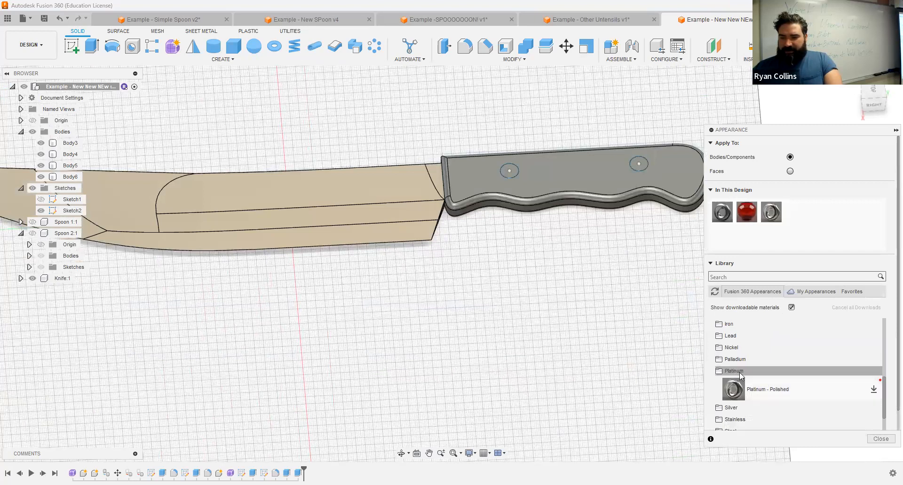
Apply the Titanium - Polished appearance from the metal library to the blade body.
scroll(742, 369, down, 5)
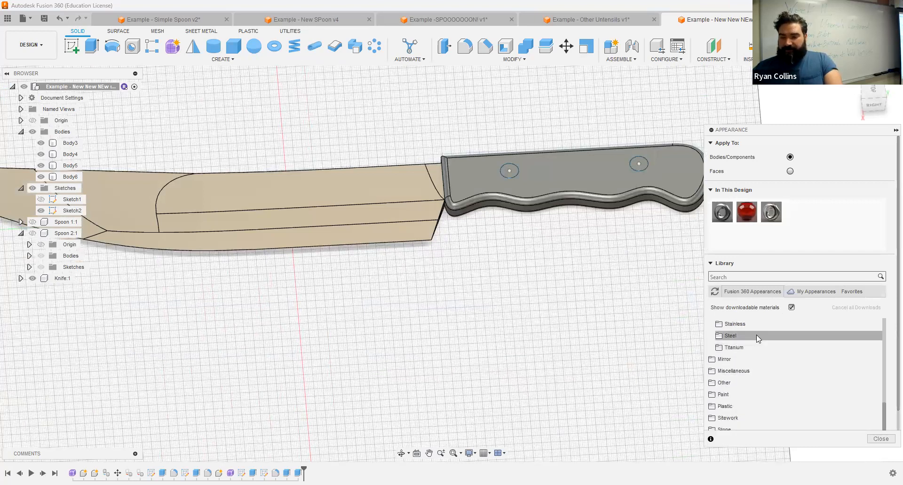
click(741, 345)
drag(732, 367, 348, 214)
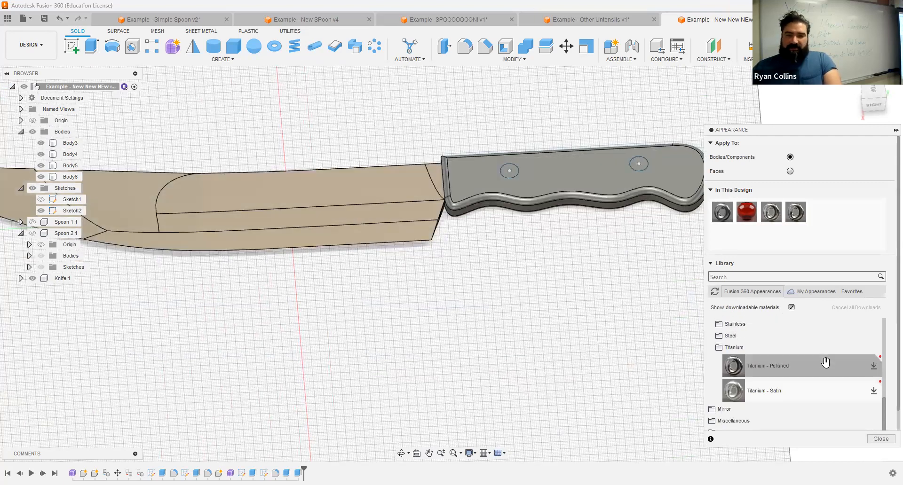
click(723, 349)
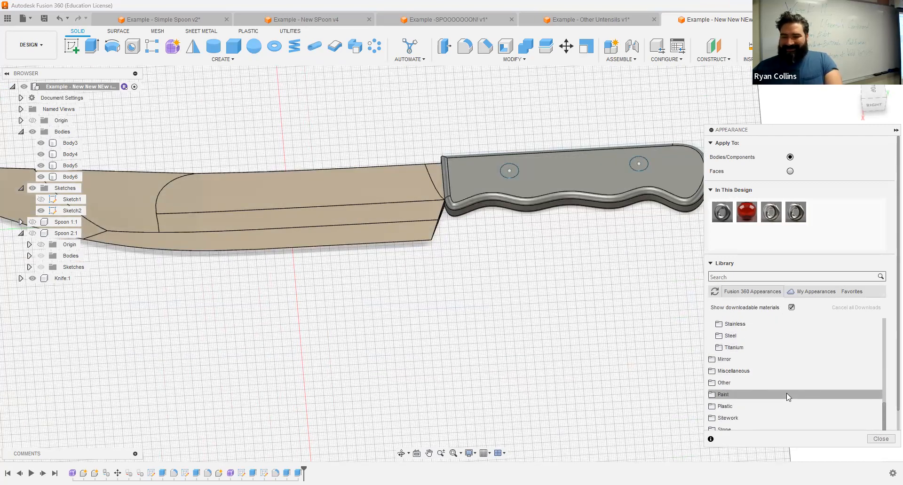
Apply the Mahogany wood appearance to the wavy grip body.
scroll(786, 393, down, 2)
click(739, 409)
scroll(799, 398, down, 5)
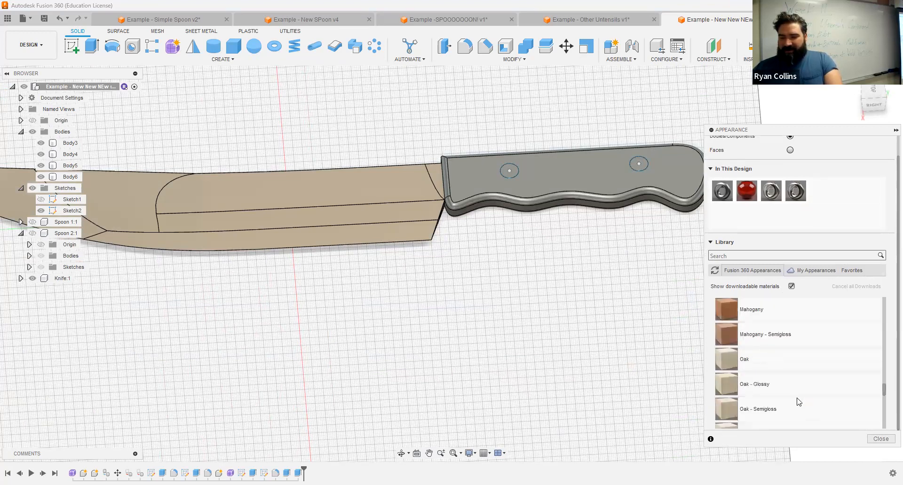
scroll(798, 402, up, 3)
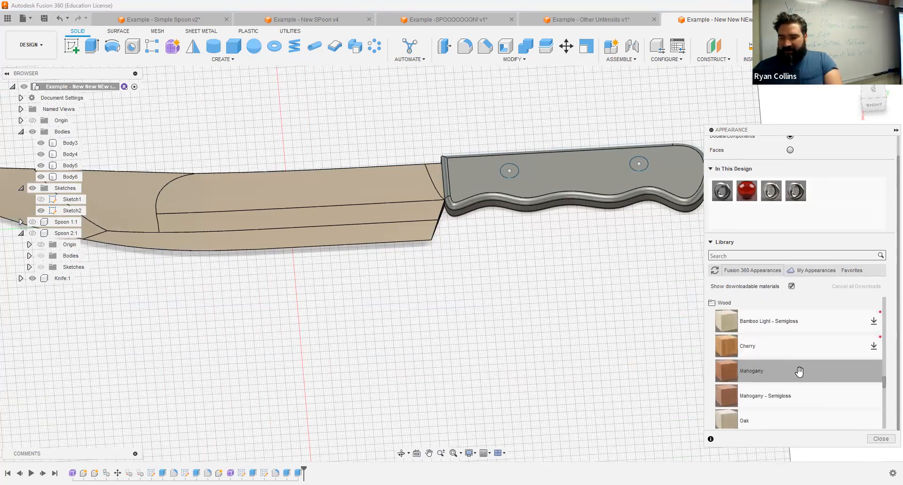
drag(773, 369, 685, 196)
Return the appearance library to its metal materials and hide the blade and grip bodies to isolate the two pins.
scroll(789, 379, up, 2)
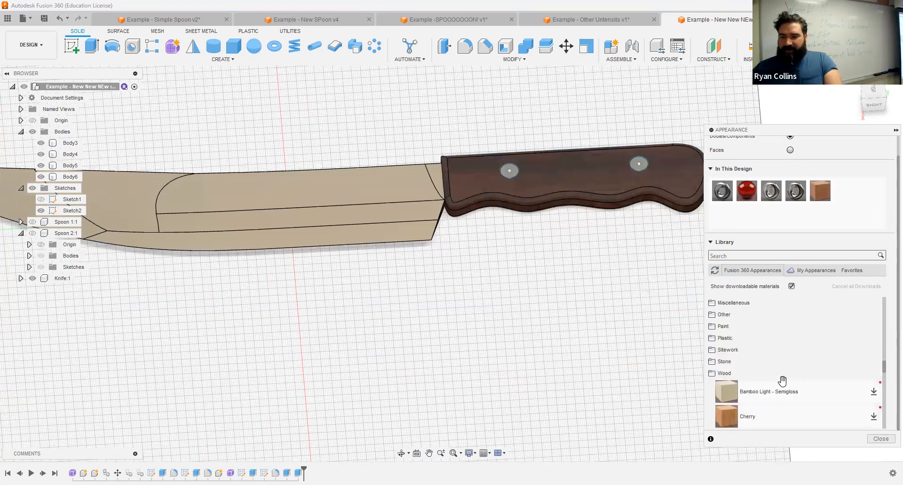
click(724, 373)
scroll(744, 350, up, 3)
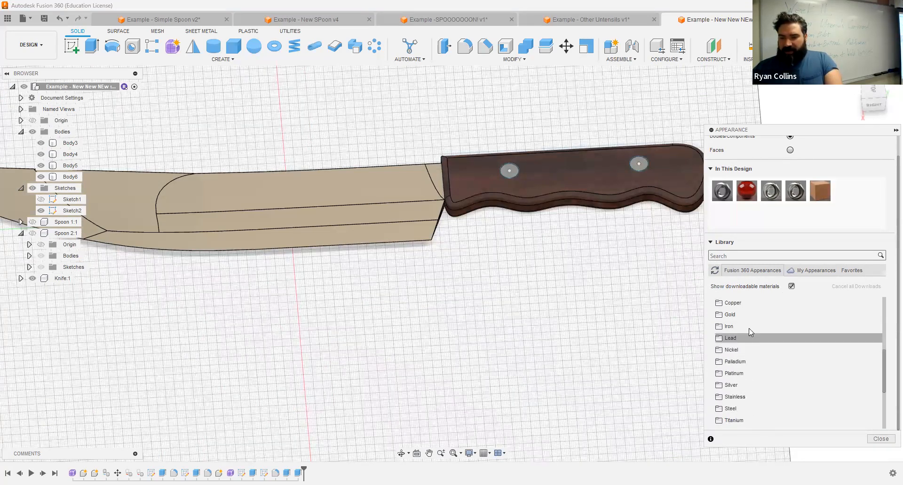
scroll(749, 384, down, 3)
scroll(752, 385, up, 6)
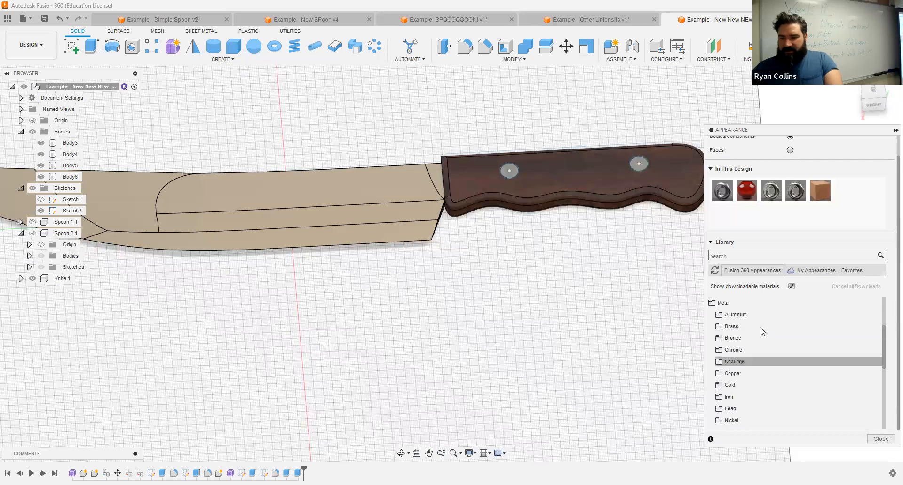
scroll(757, 334, up, 3)
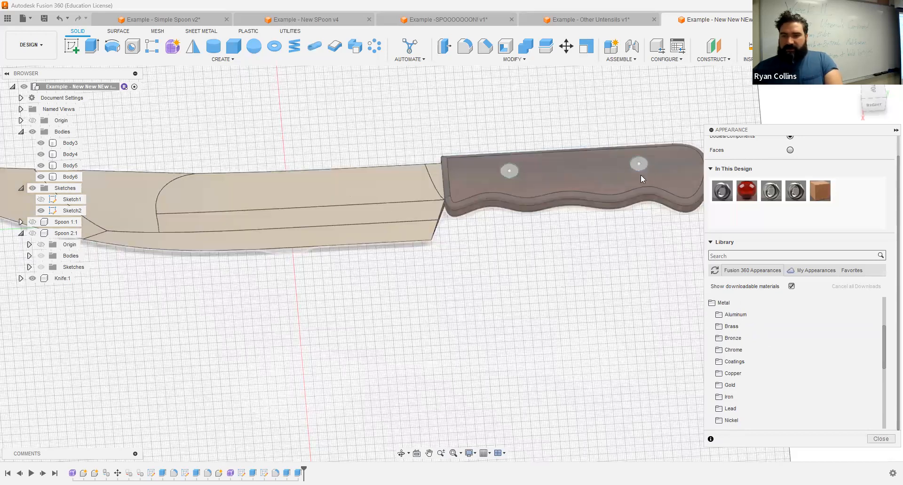
scroll(640, 174, up, 5)
shift+middle_drag(645, 240, 657, 160)
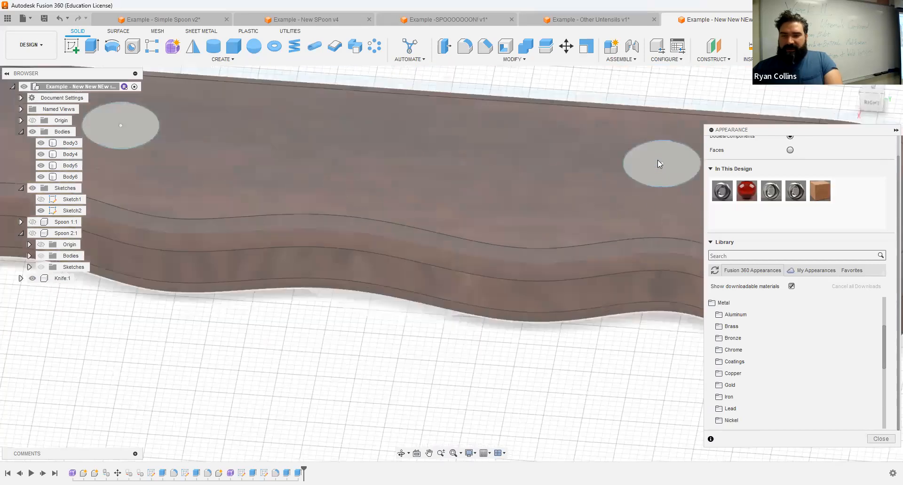
scroll(639, 215, down, 5)
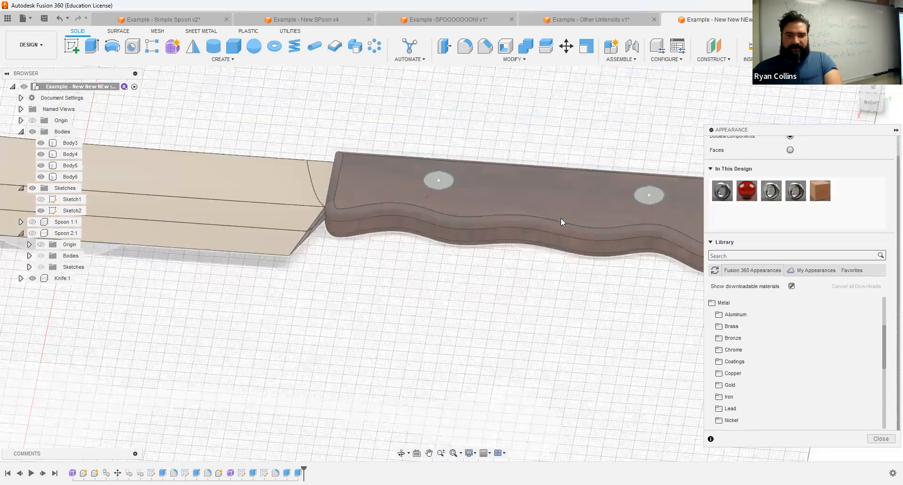
click(41, 155)
click(41, 143)
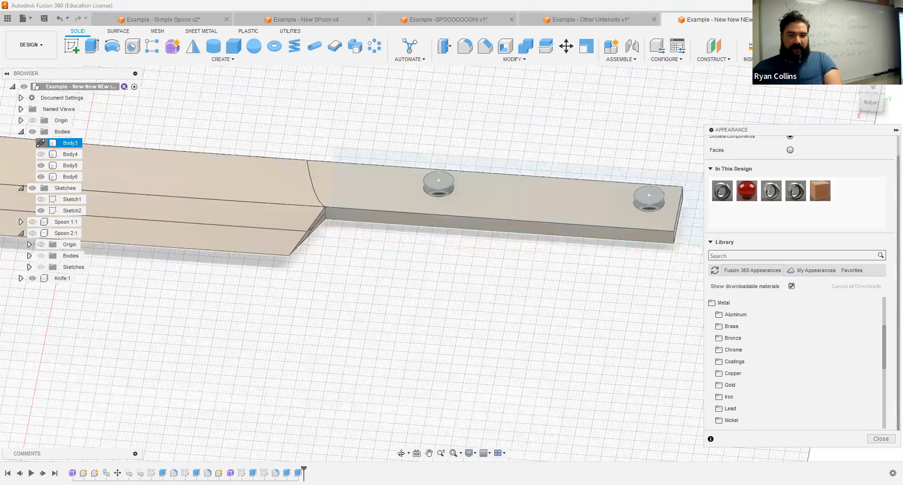
Apply Brass - Polished to the pins, removing the appearances applied to bodies, and show the blade and grip again.
click(737, 328)
drag(734, 370, 649, 220)
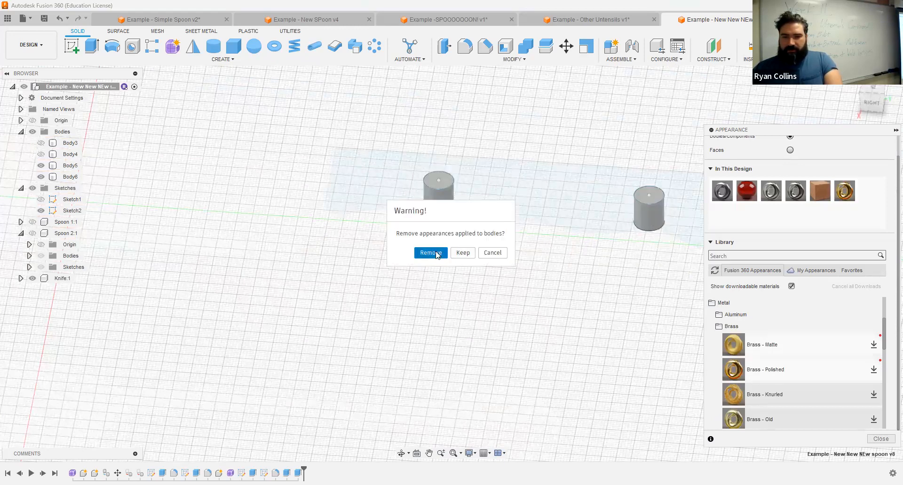
key(Return)
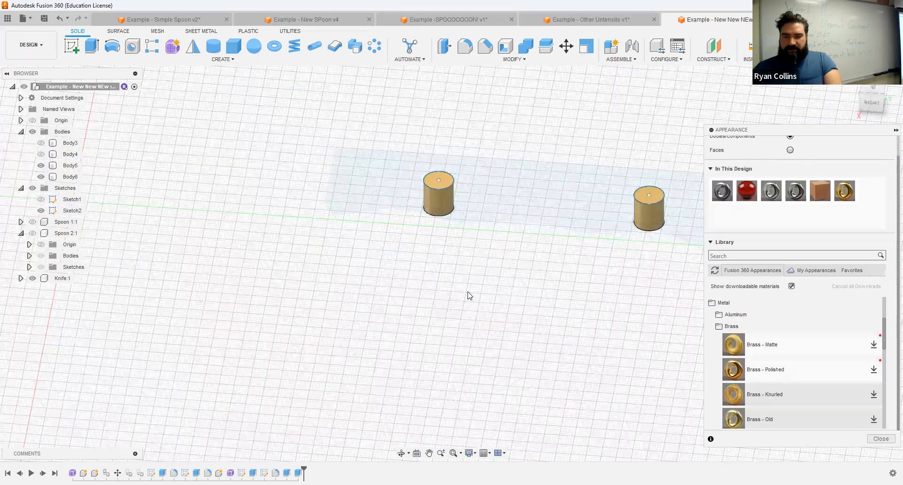
click(41, 143)
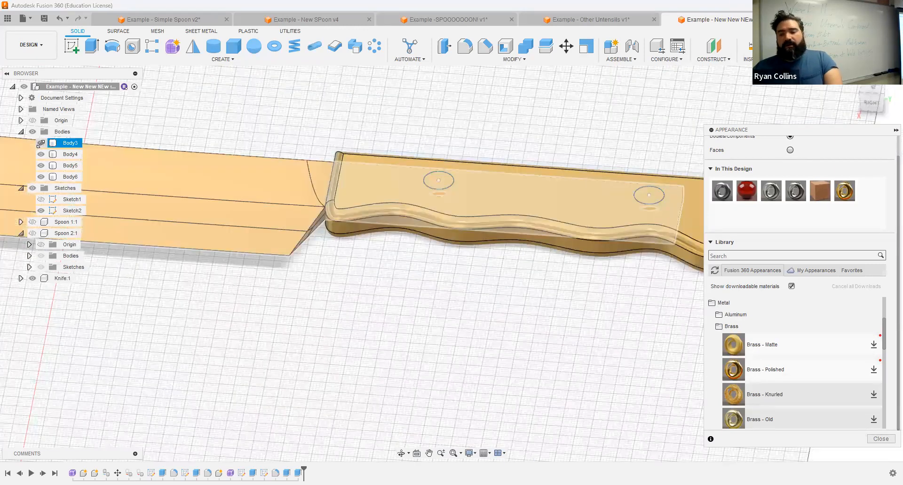
click(476, 297)
middle_drag(587, 321, 445, 317)
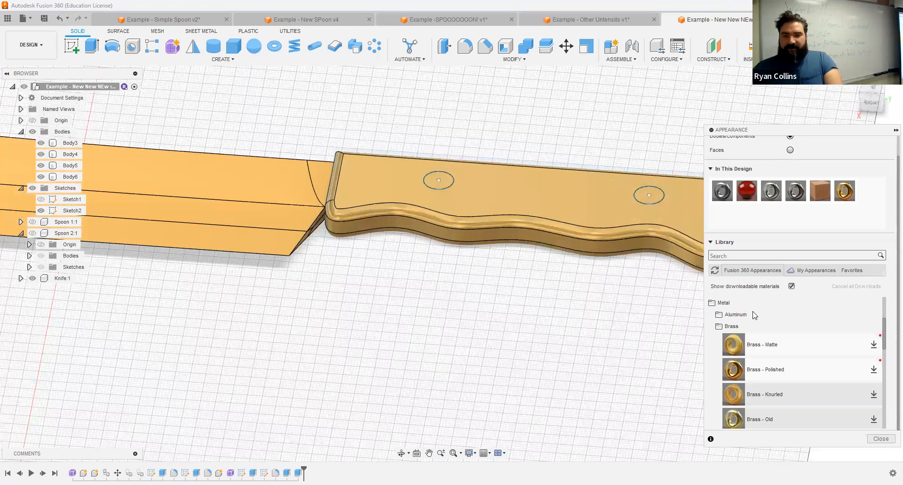
Reapply Mahogany to the grip and Titanium - Polished to the blade from the design's appearances, and finish the appearance editing.
drag(819, 190, 608, 234)
drag(795, 190, 117, 237)
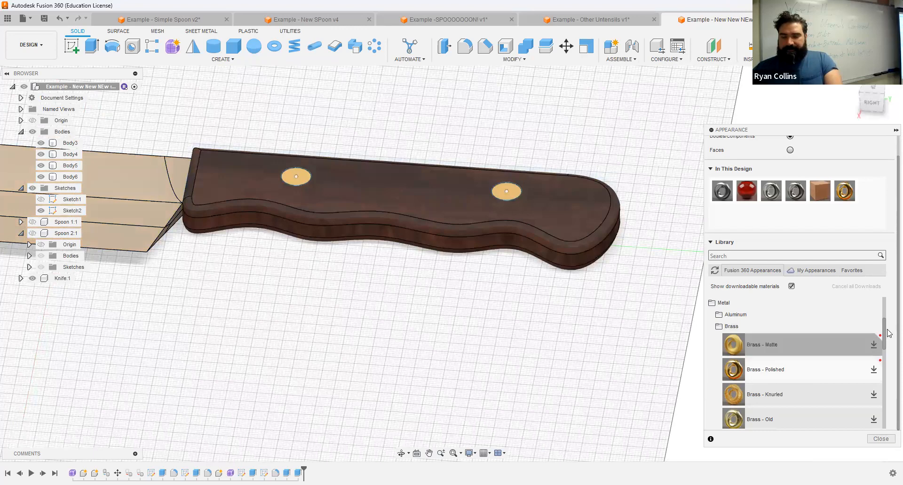
scroll(874, 409, down, 5)
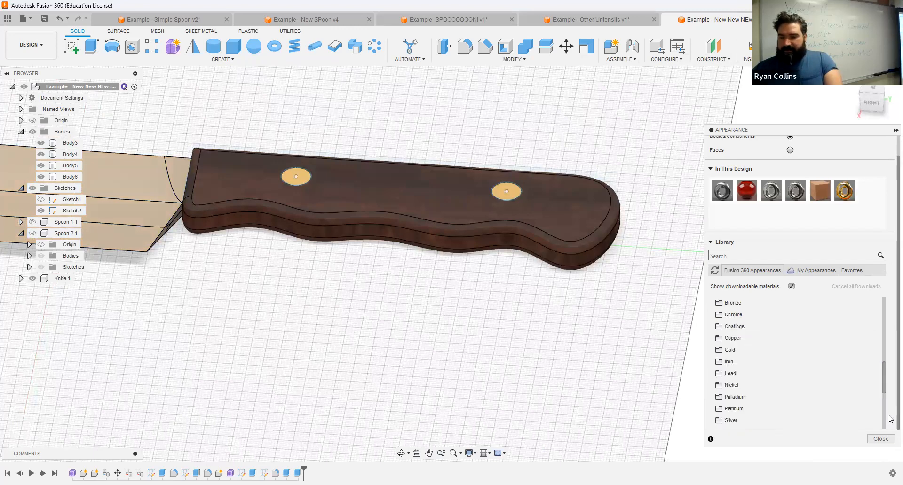
click(881, 438)
Rename the blade body as Blade and the wavy grip body as Handle.
scroll(441, 362, down, 3)
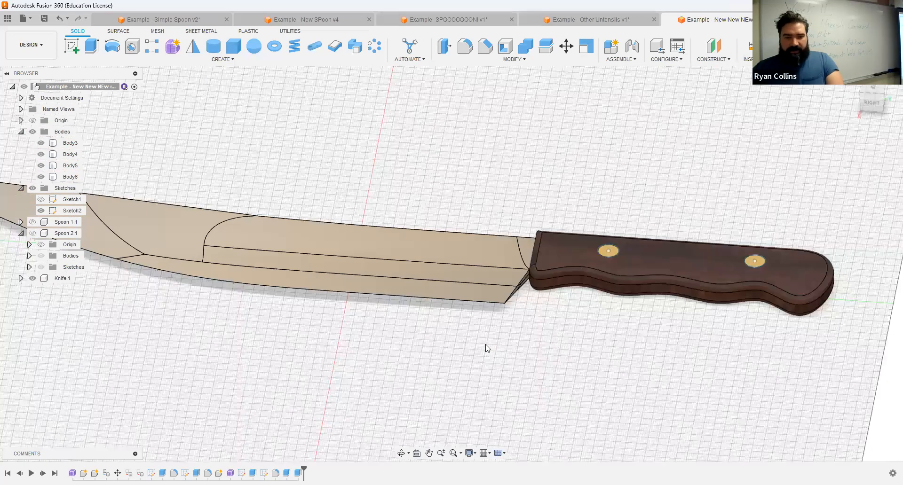
scroll(487, 348, down, 3)
shift+middle_drag(485, 344, 432, 336)
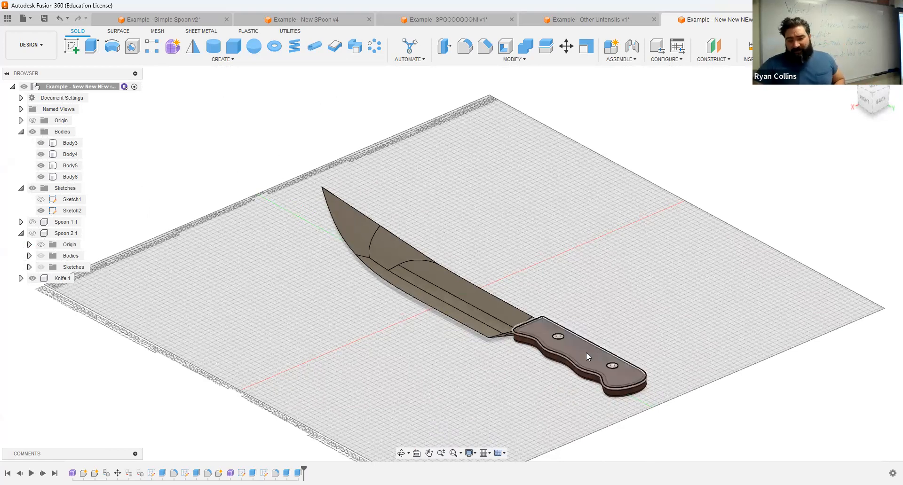
scroll(586, 352, up, 3)
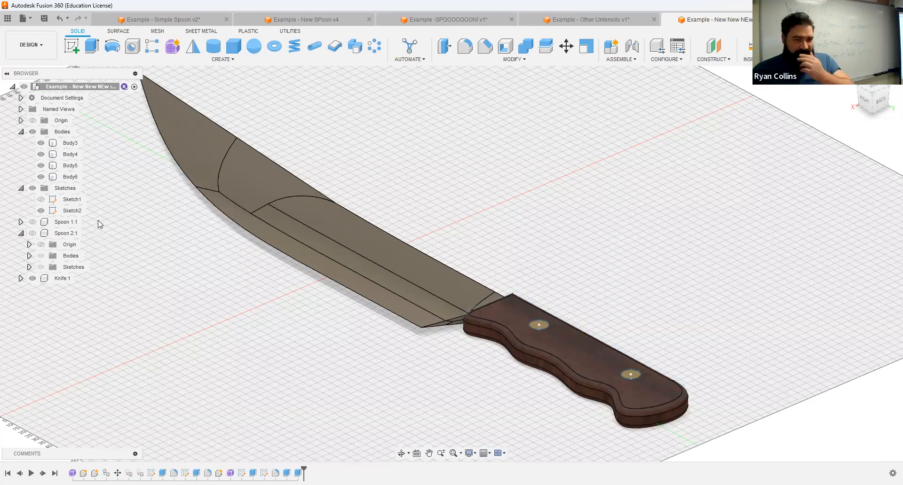
double_click(70, 144)
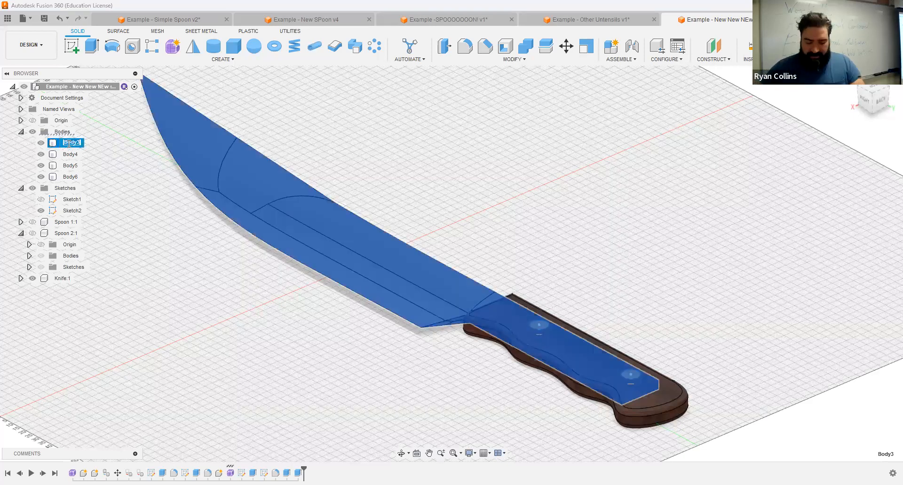
text(Bla)
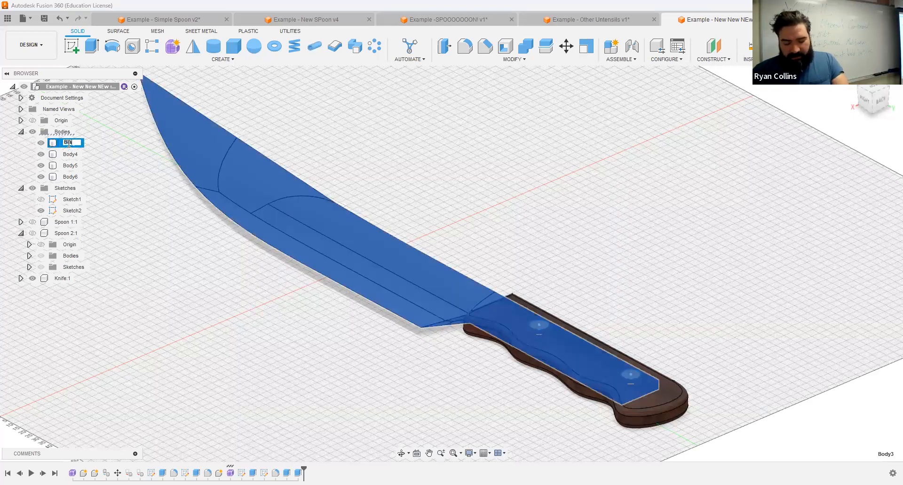
text(de)
click(70, 154)
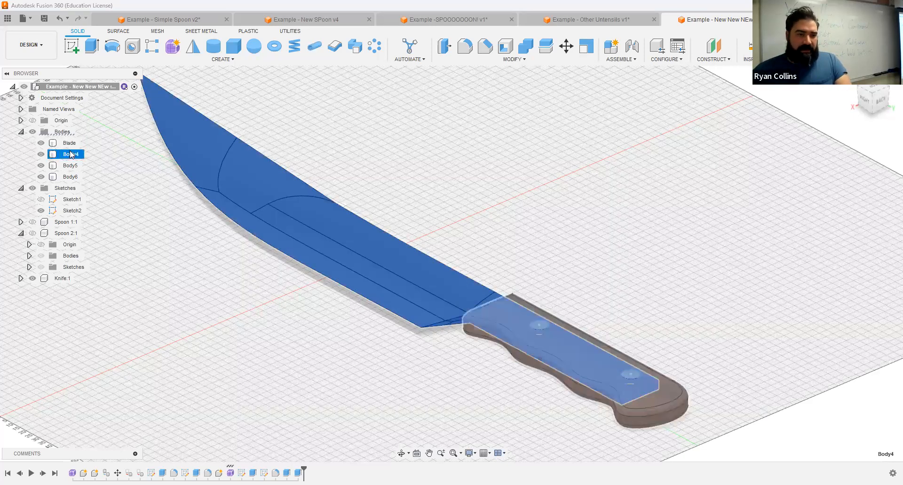
double_click(71, 154)
text(Handle)
Rename the two brass pin bodies as Pin1 and Pin2.
click(70, 167)
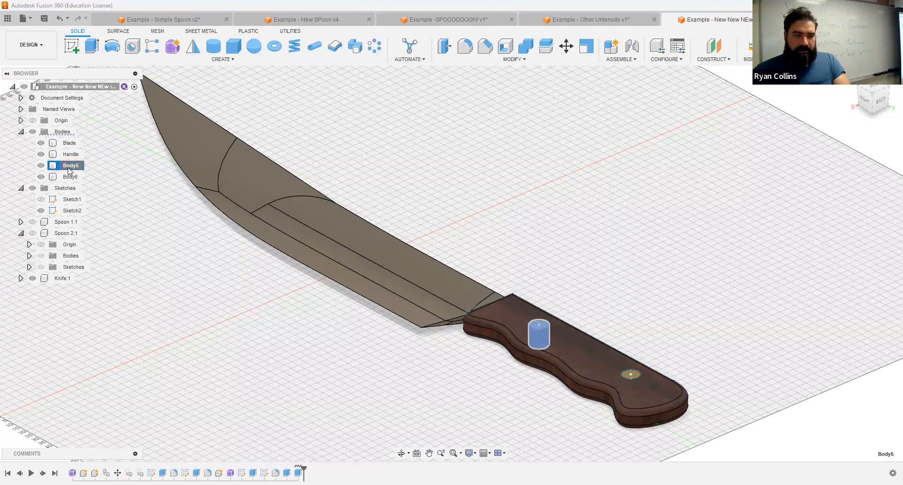
double_click(70, 166)
text(Pin1)
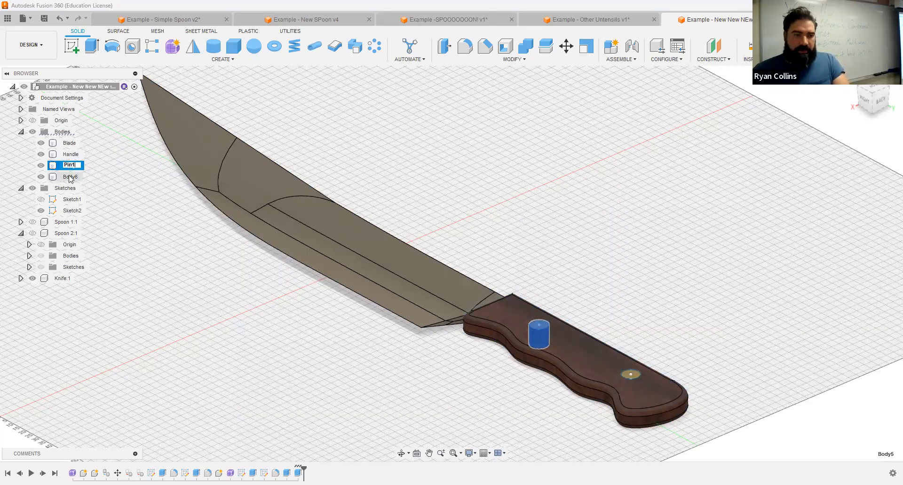
click(70, 177)
double_click(70, 176)
text(Pin2)
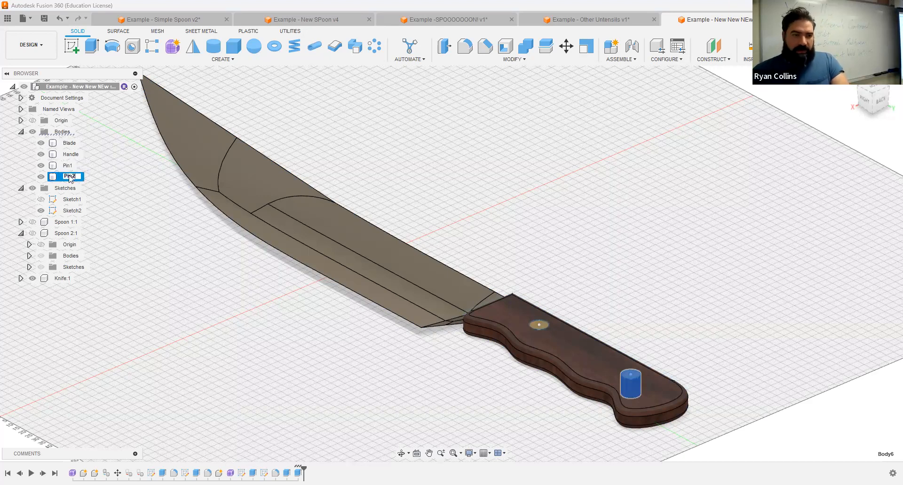
key(Return)
Move the Blade, Handle, Pin1 and Pin2 bodies into the Knife component.
click(69, 144)
shift+click(68, 177)
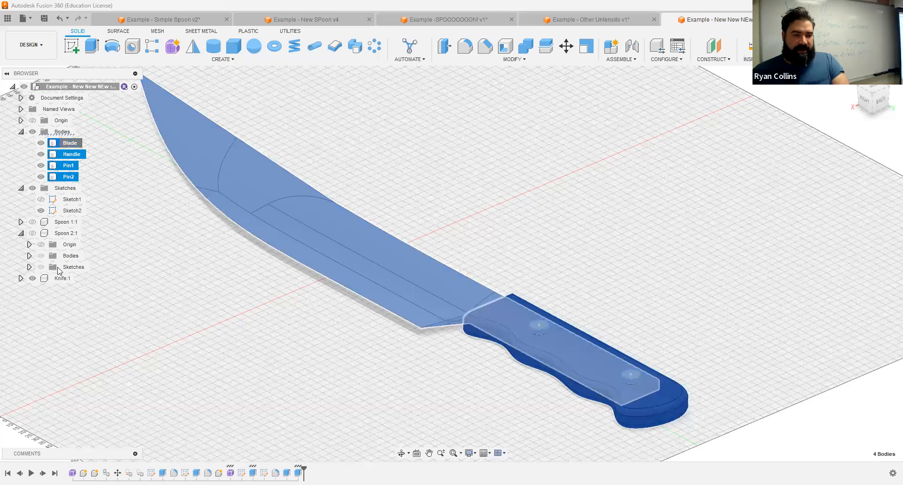
drag(58, 277, 59, 278)
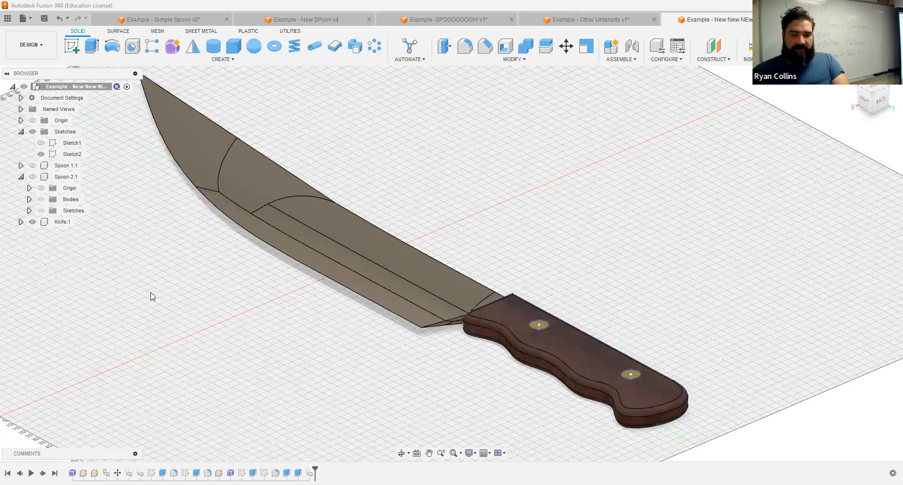
Collapse the Spoon 2 component and make both the Spoon 1 and Spoon 2 components visible.
click(21, 177)
click(34, 167)
click(32, 166)
click(33, 178)
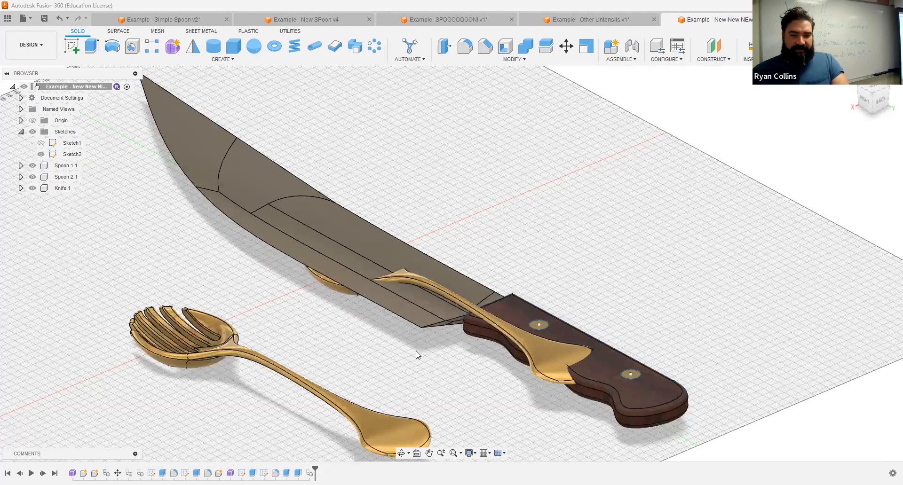
Move the Spoon 1 component -116 mm along X so it sits clear of the knife.
click(530, 367)
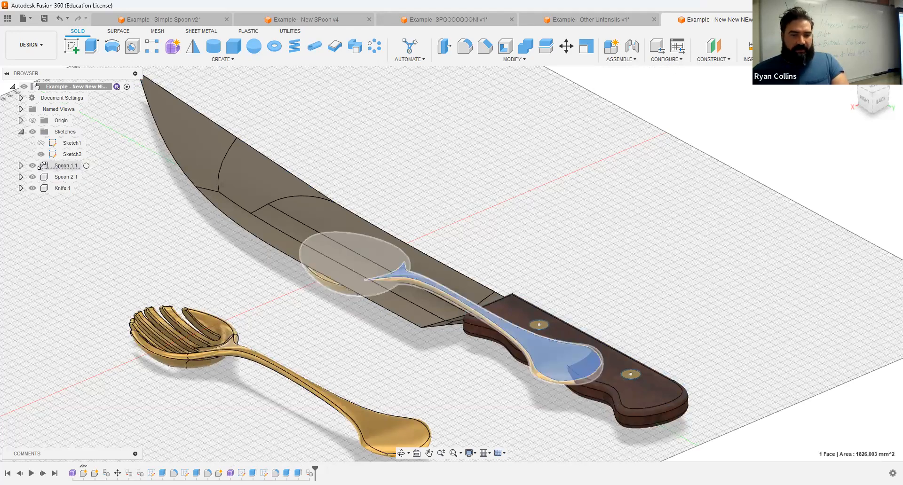
click(45, 165)
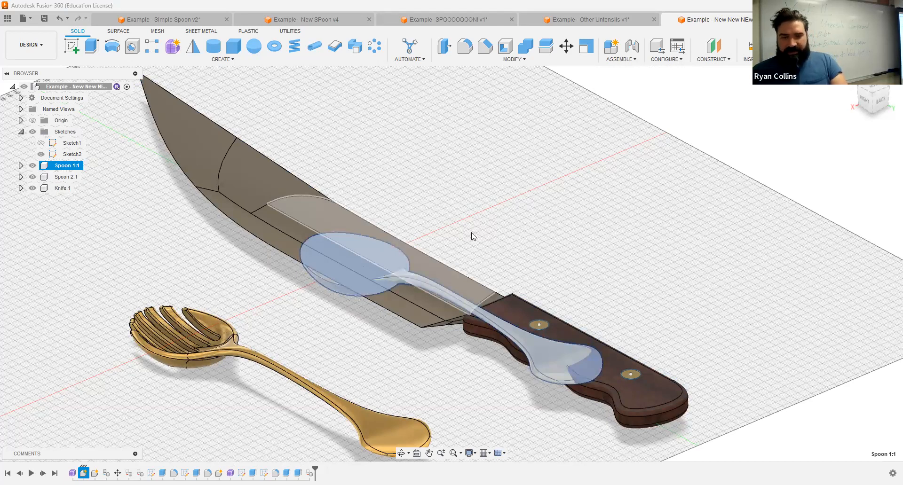
key(m)
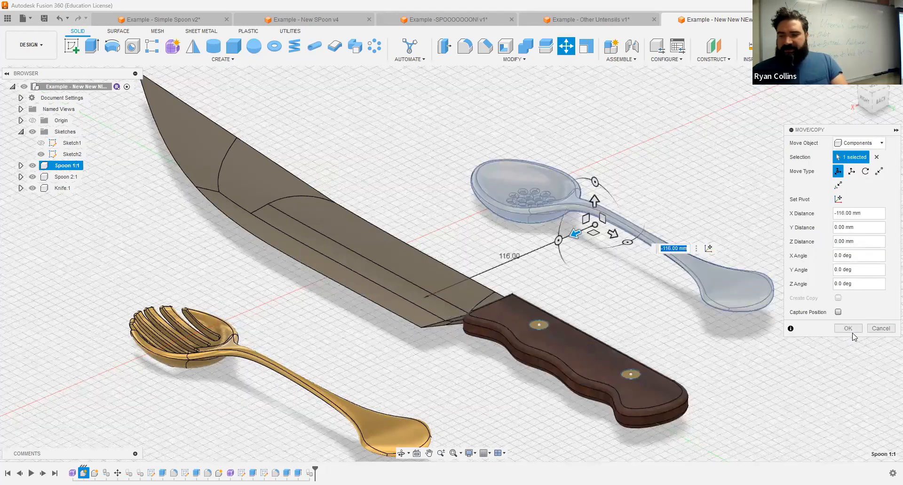
click(851, 331)
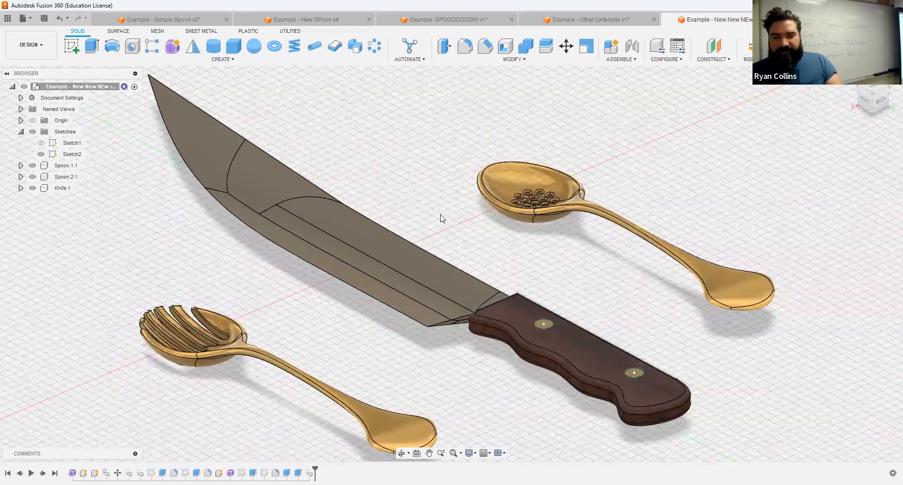
Examine the knife and both spoons in the Render workspace and return to the Design workspace.
scroll(441, 221, down, 4)
shift+middle_drag(449, 203, 518, 284)
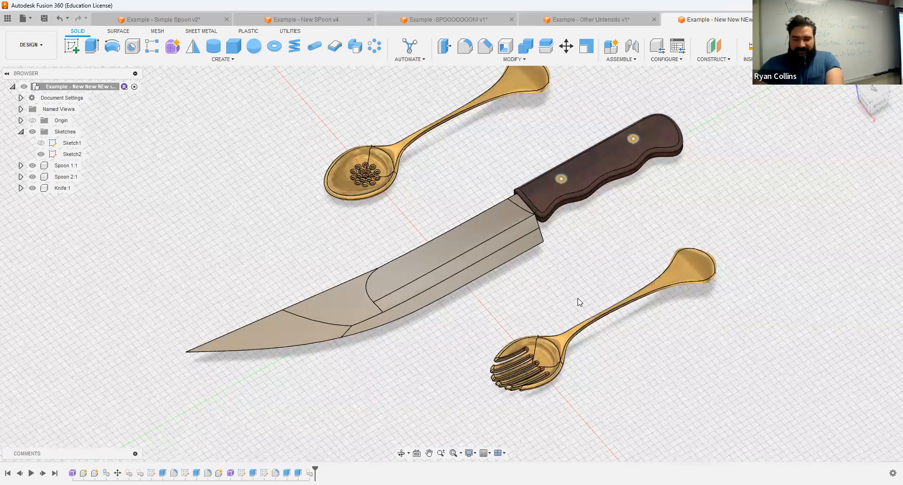
shift+middle_drag(540, 270, 747, 234)
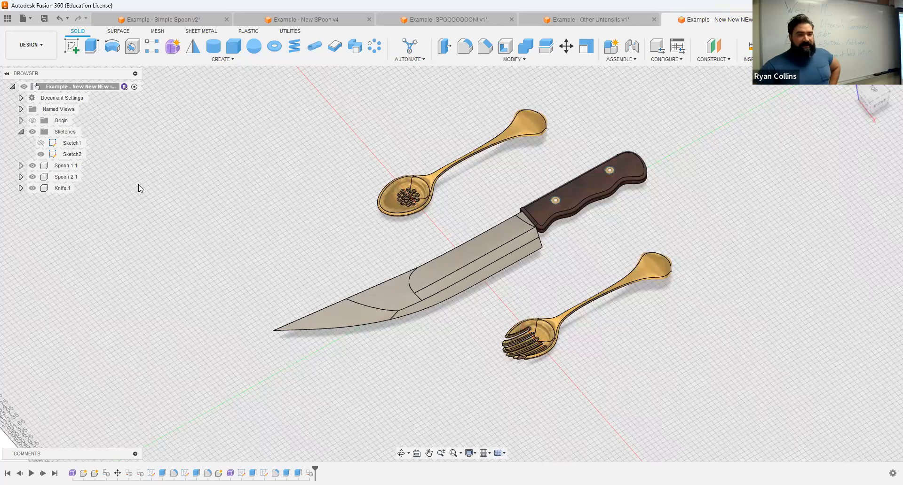
click(7, 19)
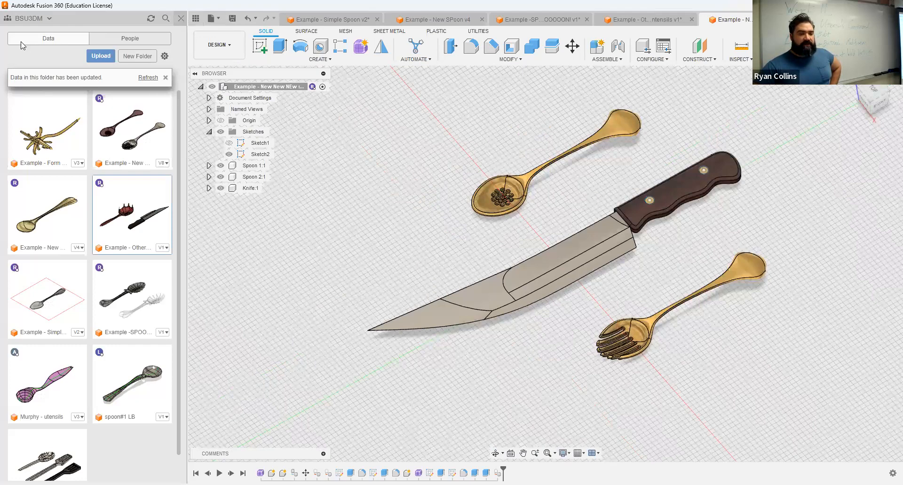
click(20, 45)
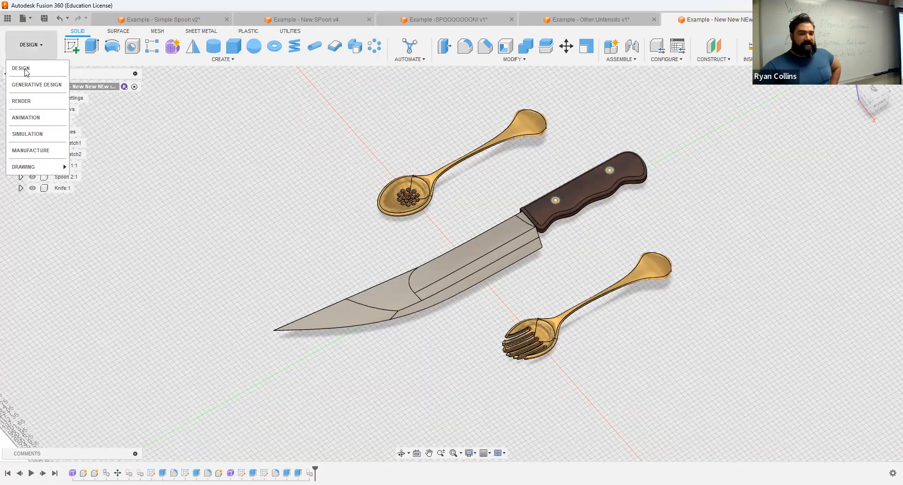
click(21, 101)
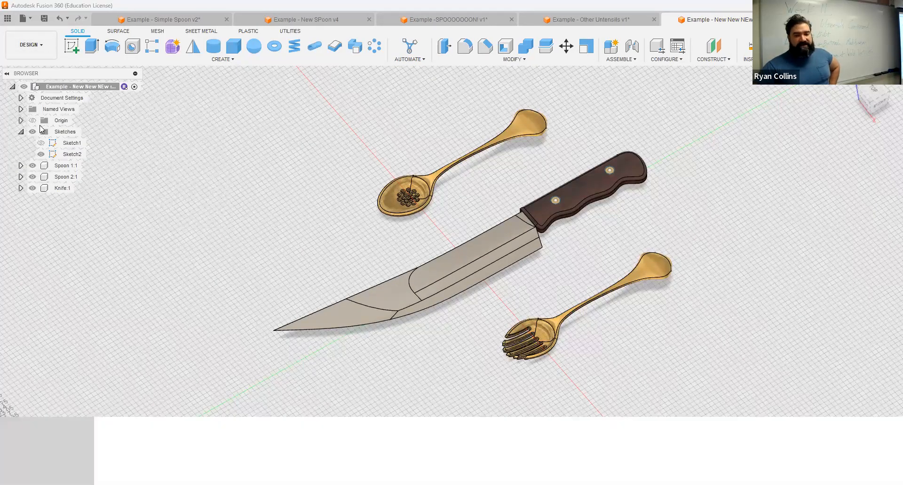
scroll(438, 282, up, 8)
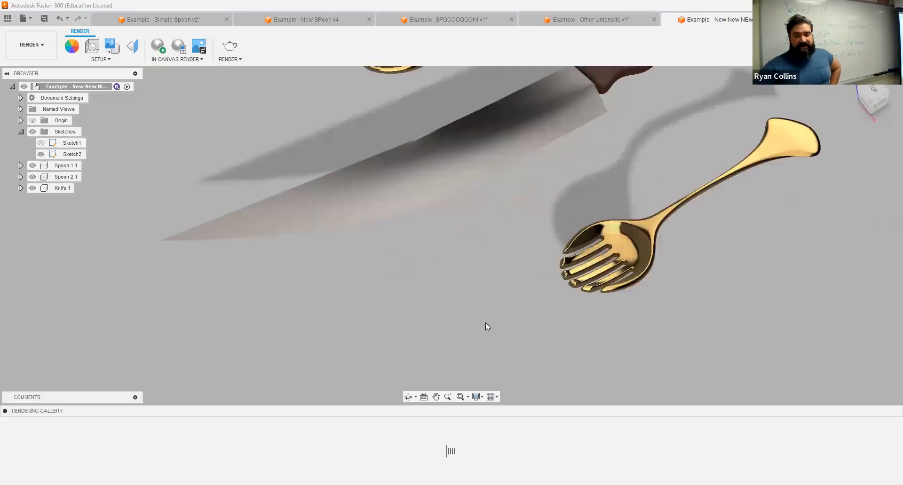
scroll(486, 323, down, 3)
scroll(594, 280, down, 2)
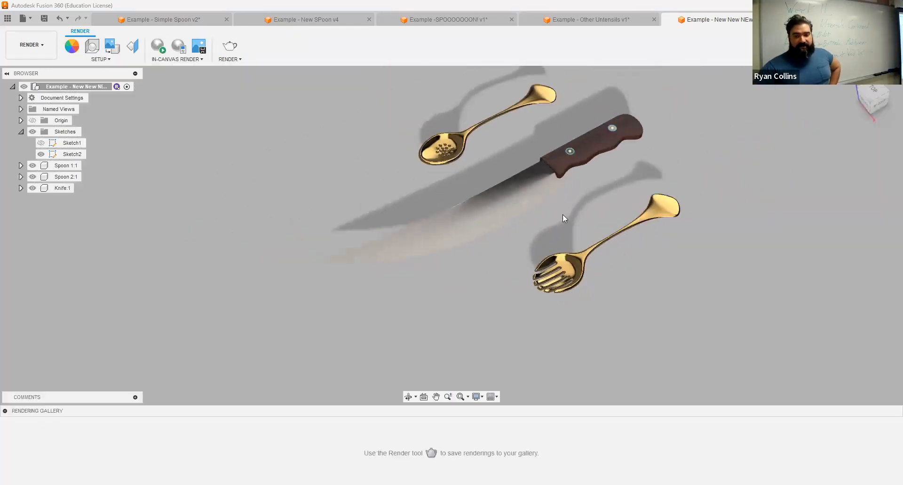
click(31, 45)
click(27, 68)
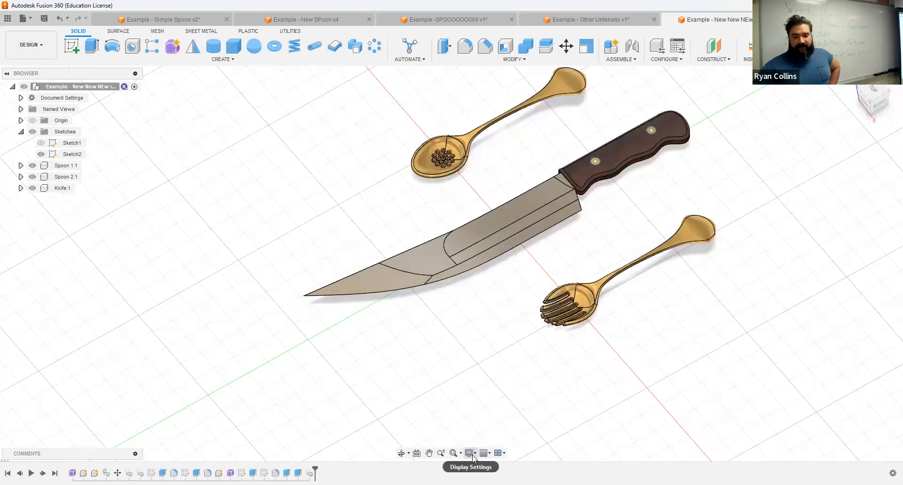
Try the Shaded visual style on the model and switch back to Shaded with Visible Edges Only.
click(472, 457)
mouse_move(498, 385)
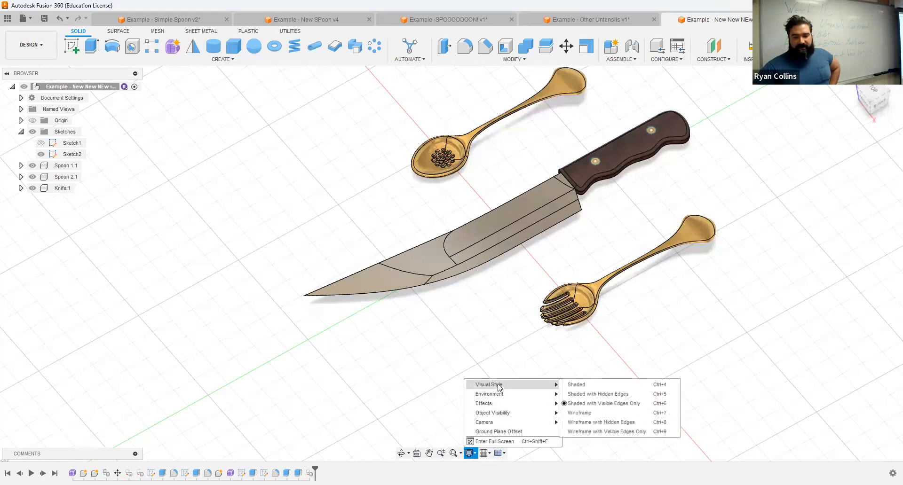
click(605, 384)
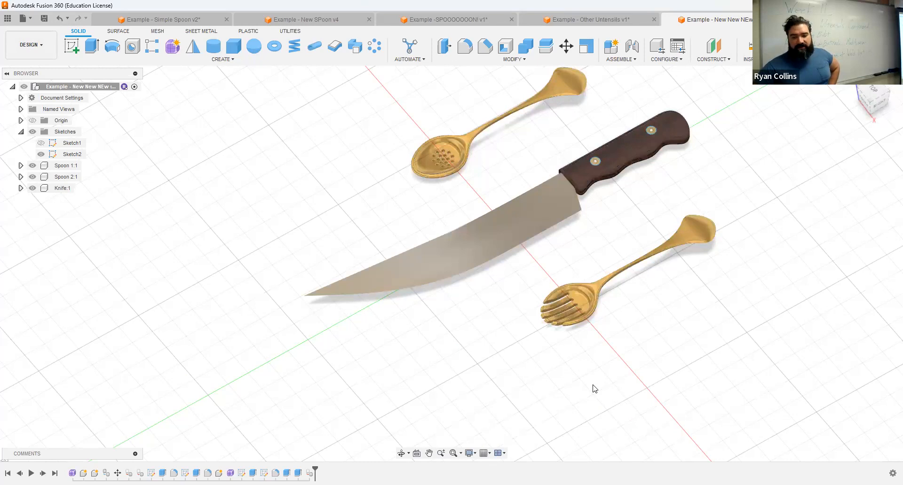
click(483, 453)
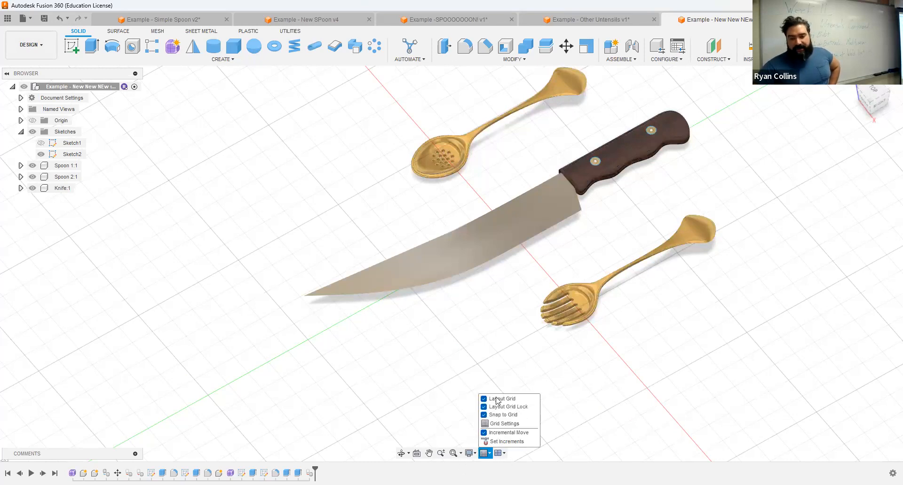
click(470, 453)
mouse_move(495, 387)
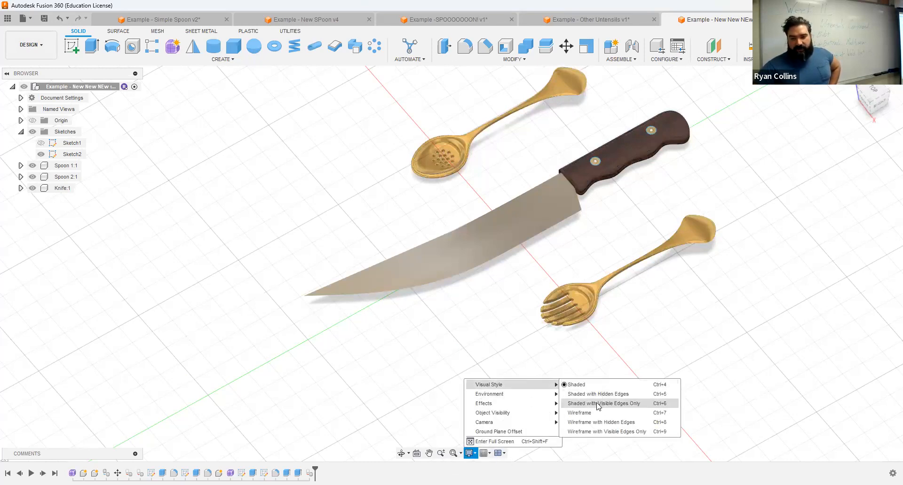
click(603, 403)
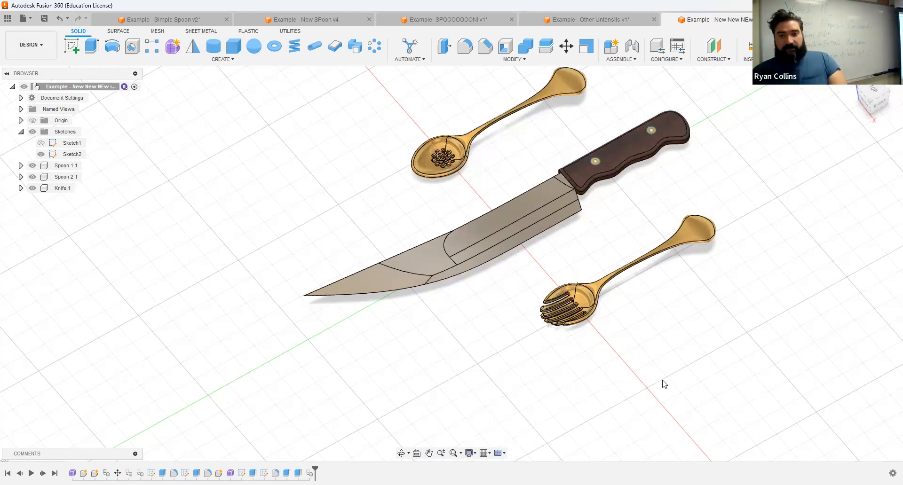
Save the design with the version description "SAved Knife".
key(ctrl+s)
text(SAv)
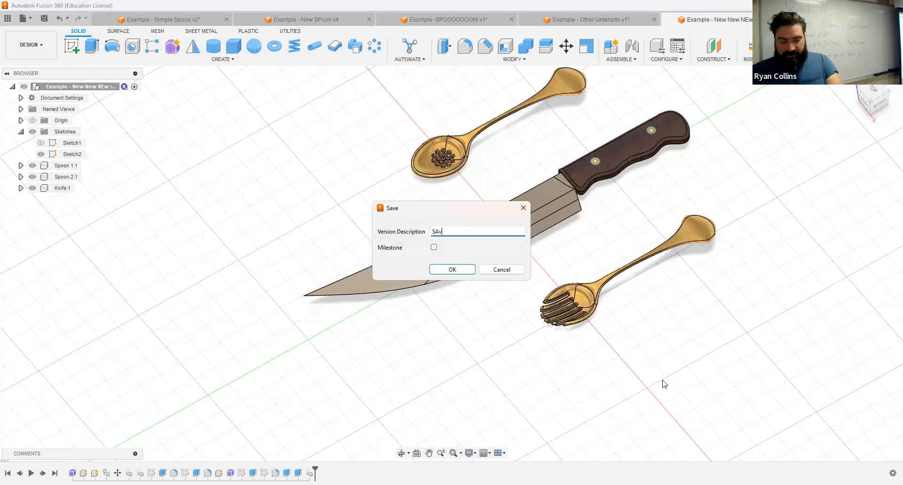
text(ed Knife)
key(Return)
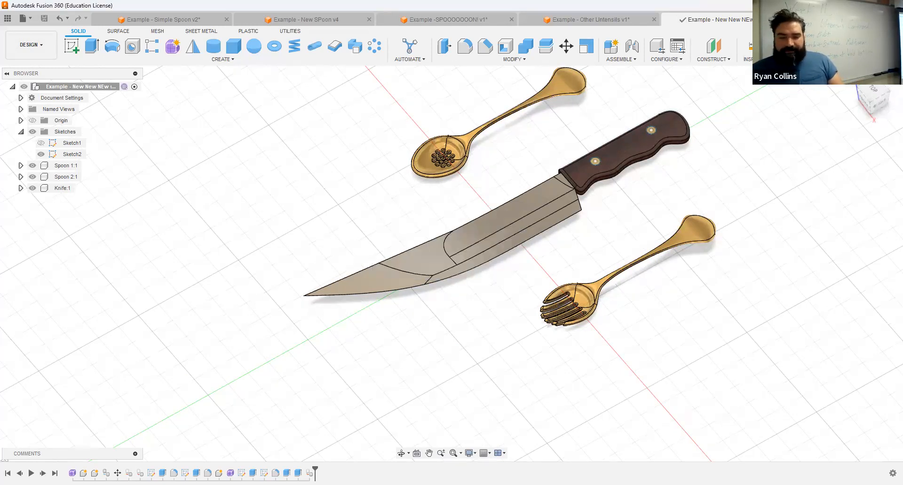